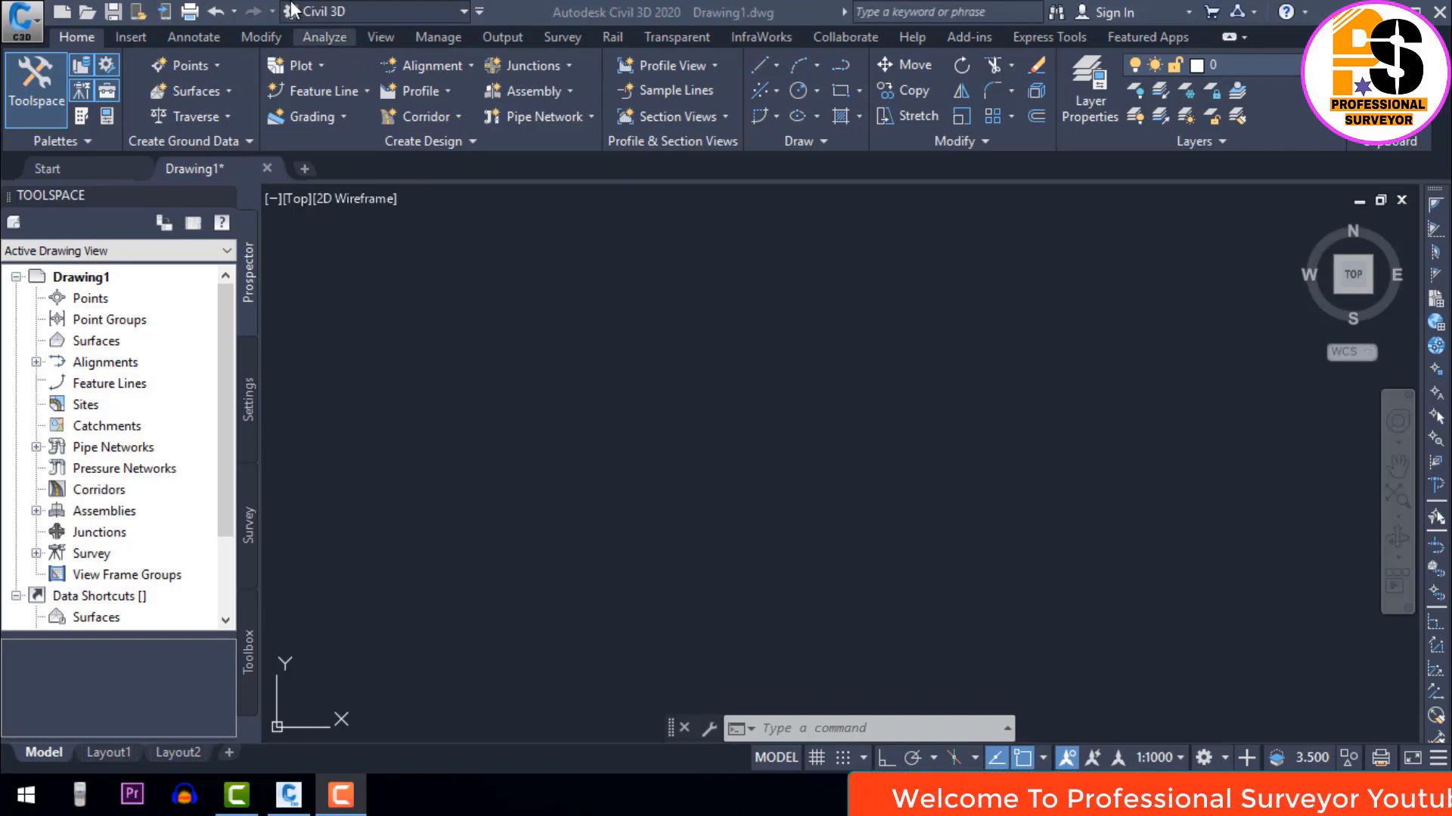
pyautogui.rightClick(94, 304)
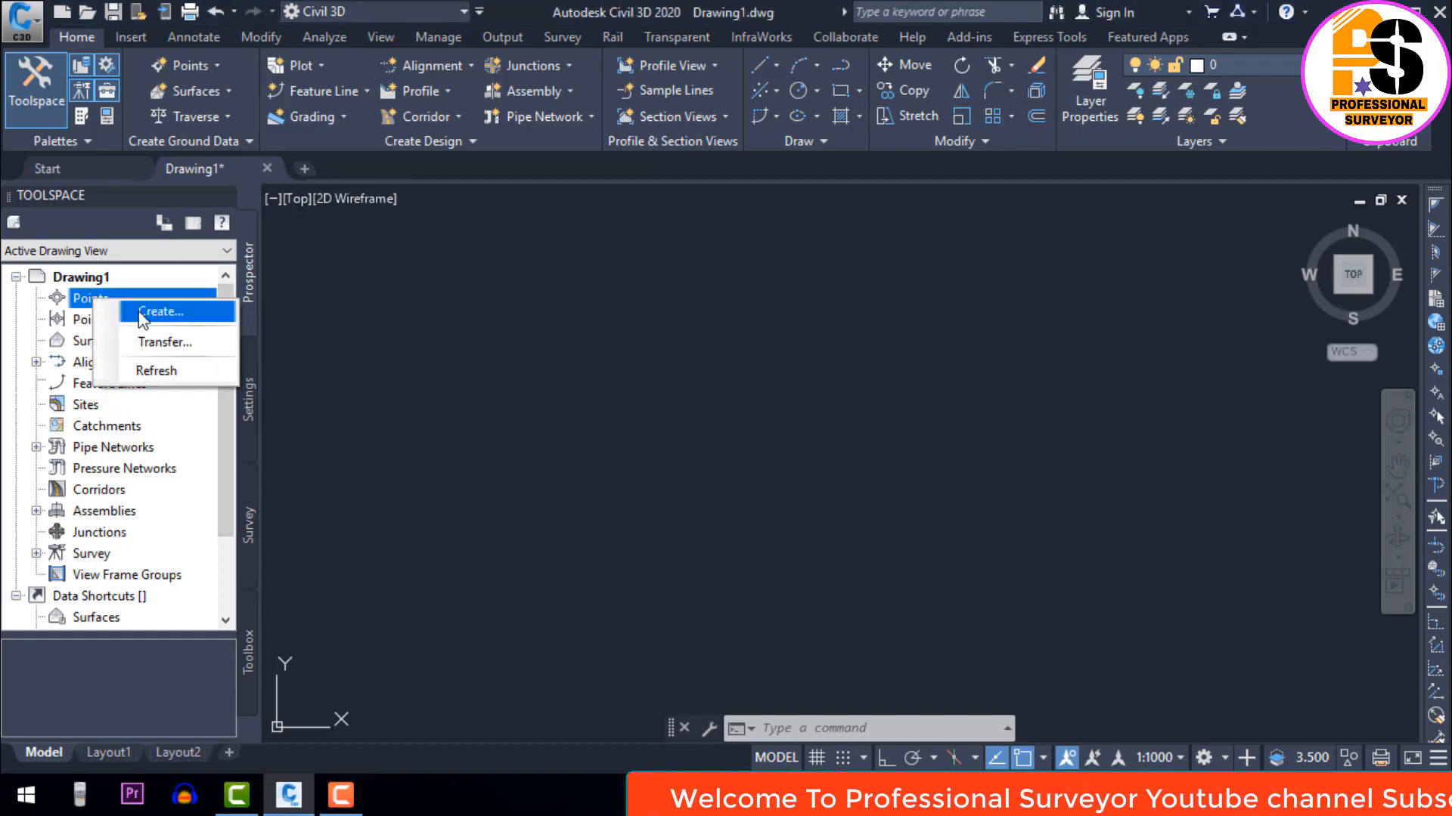
pyautogui.click(159, 312)
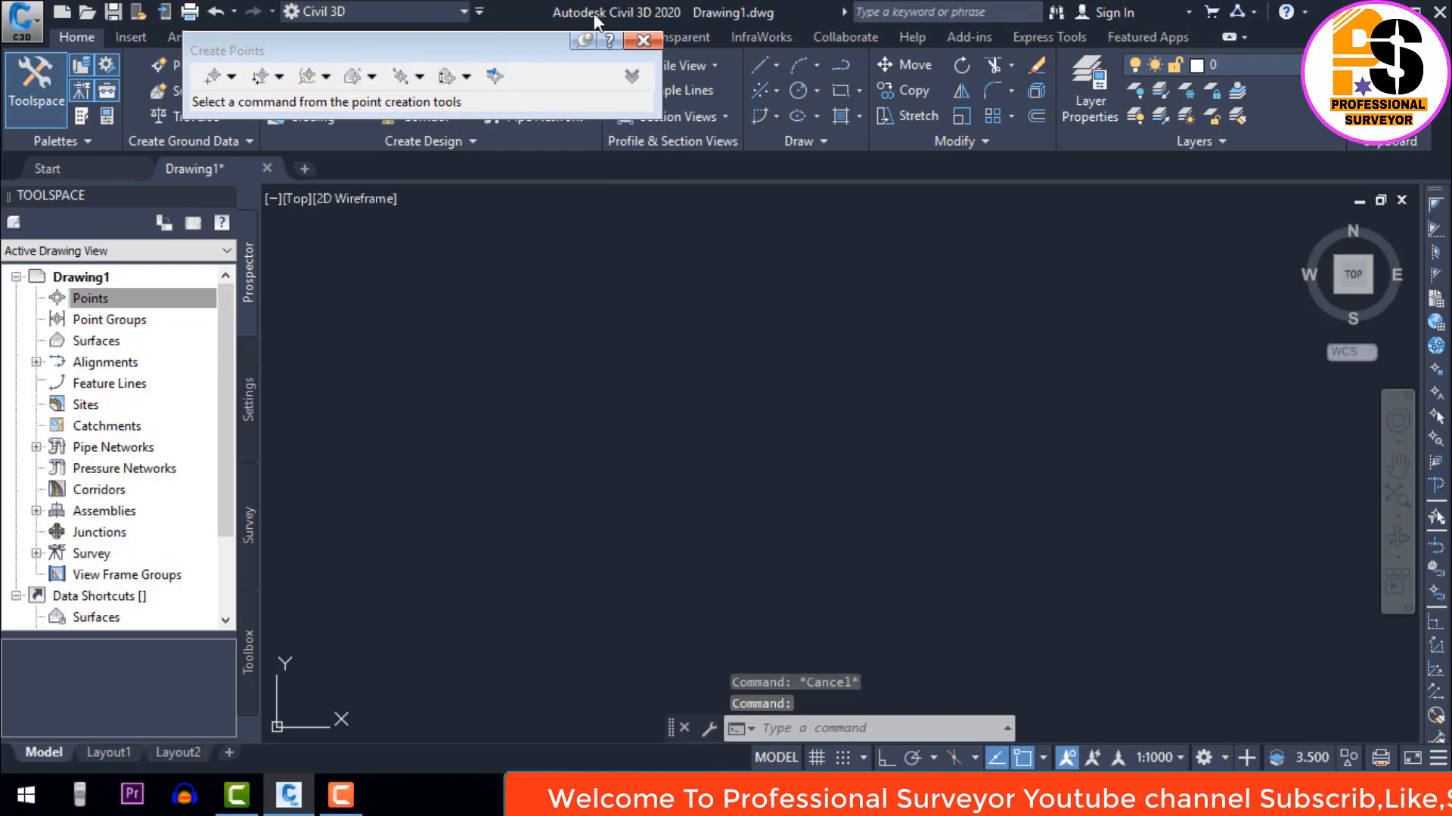
pyautogui.click(642, 41)
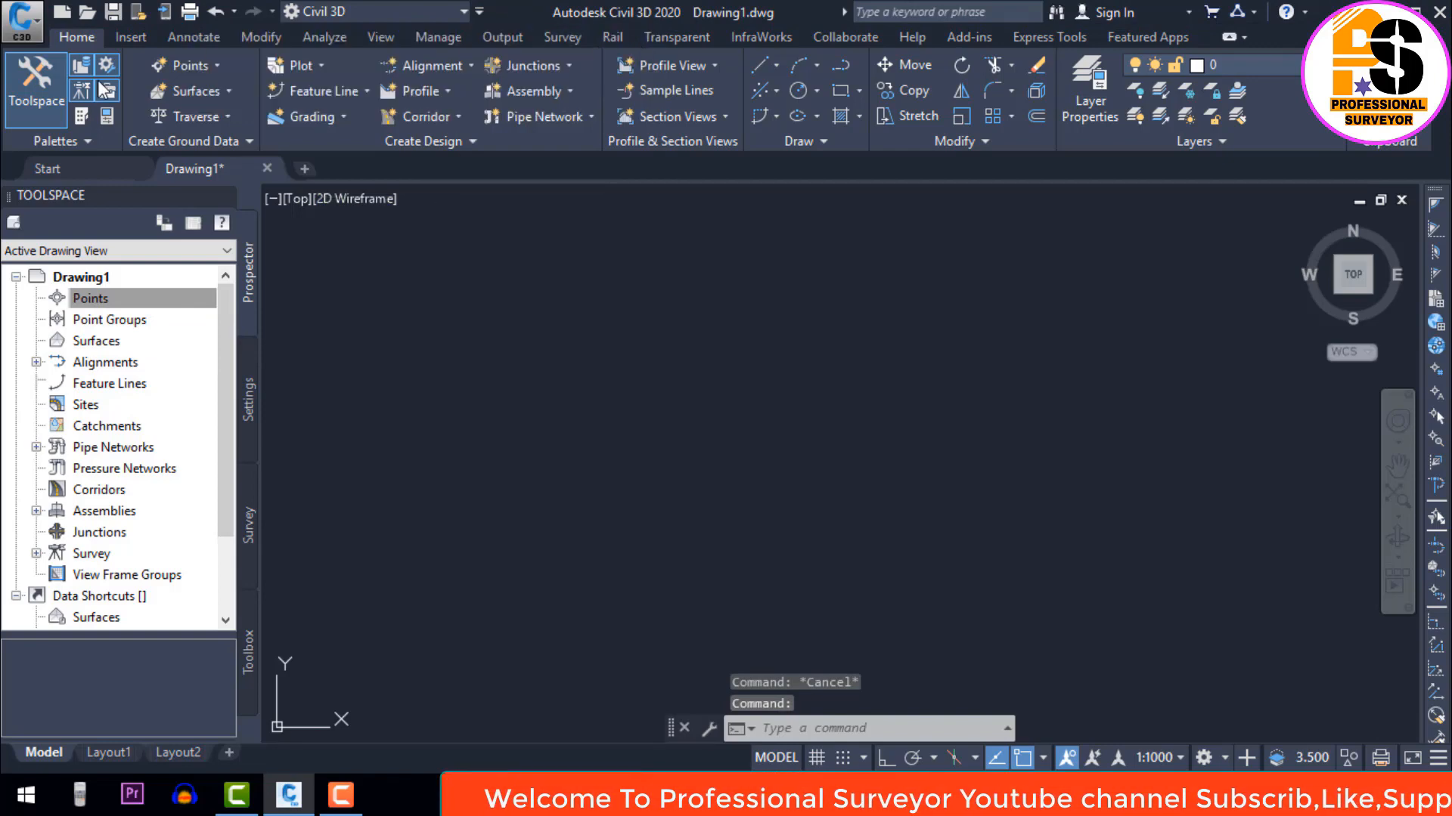
# Start a point import with the Point Creation Tools and add the .text CSV file from the Desktop as the source.
pyautogui.click(216, 66)
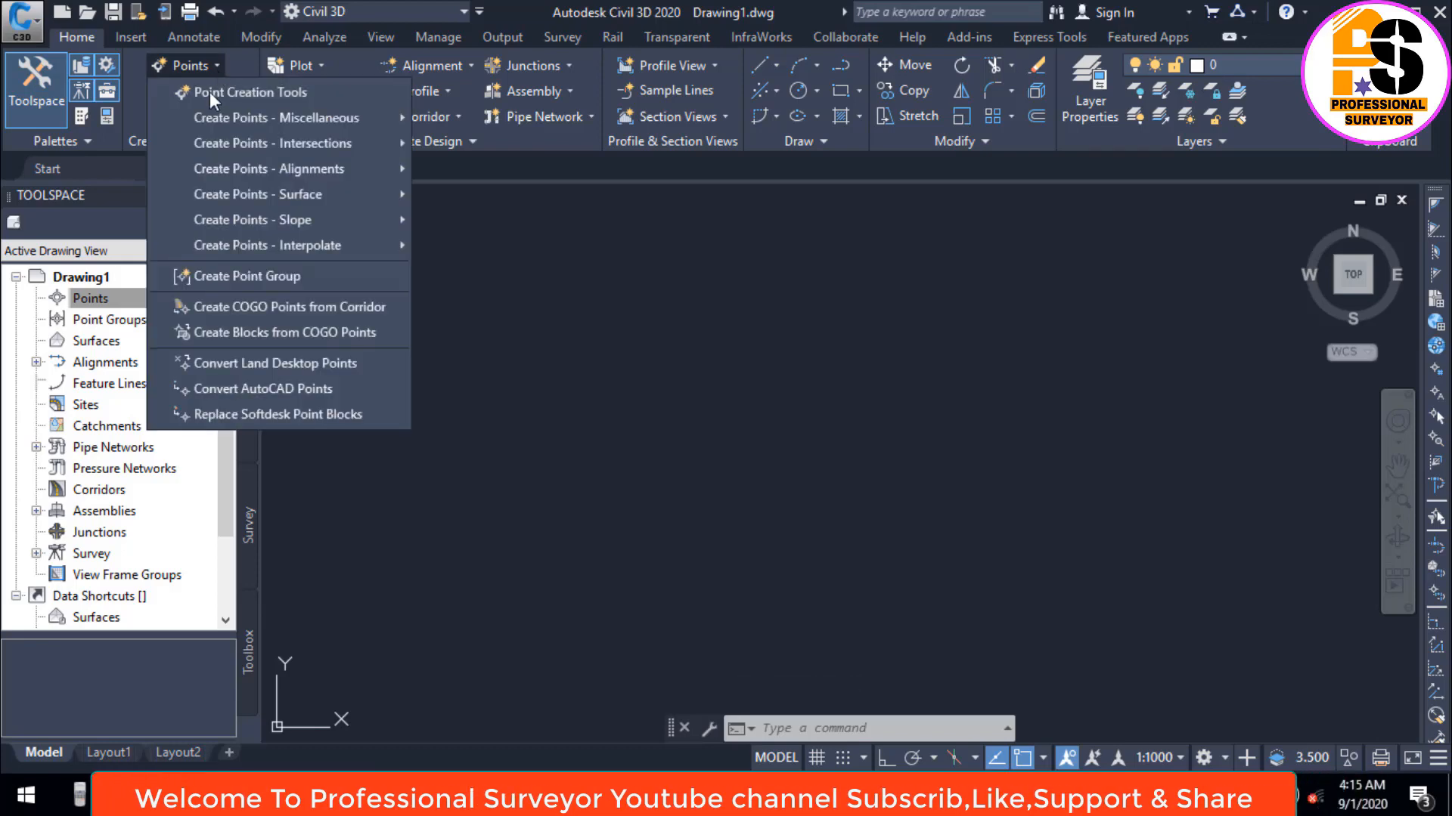
pyautogui.click(239, 97)
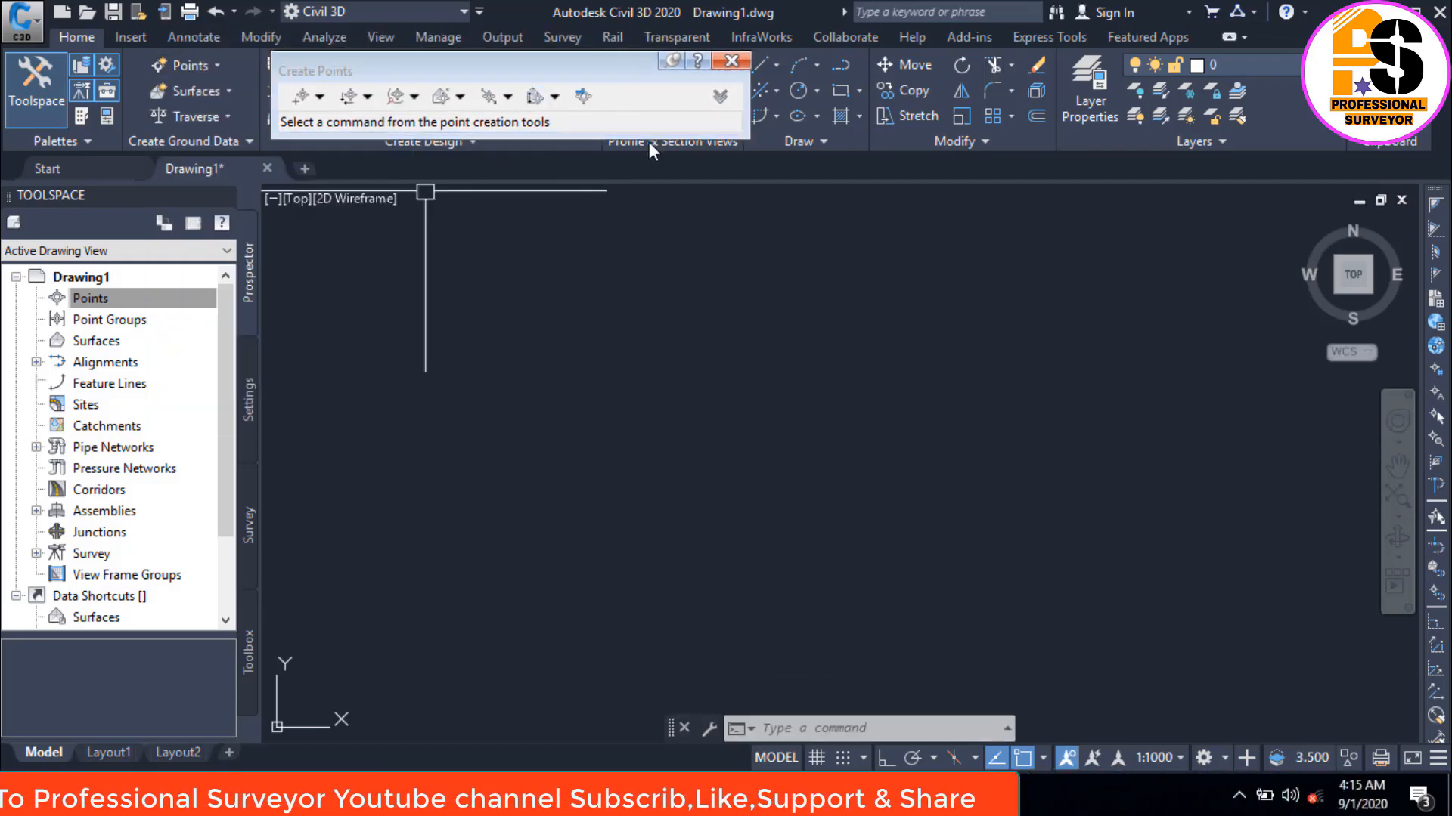
pyautogui.click(589, 103)
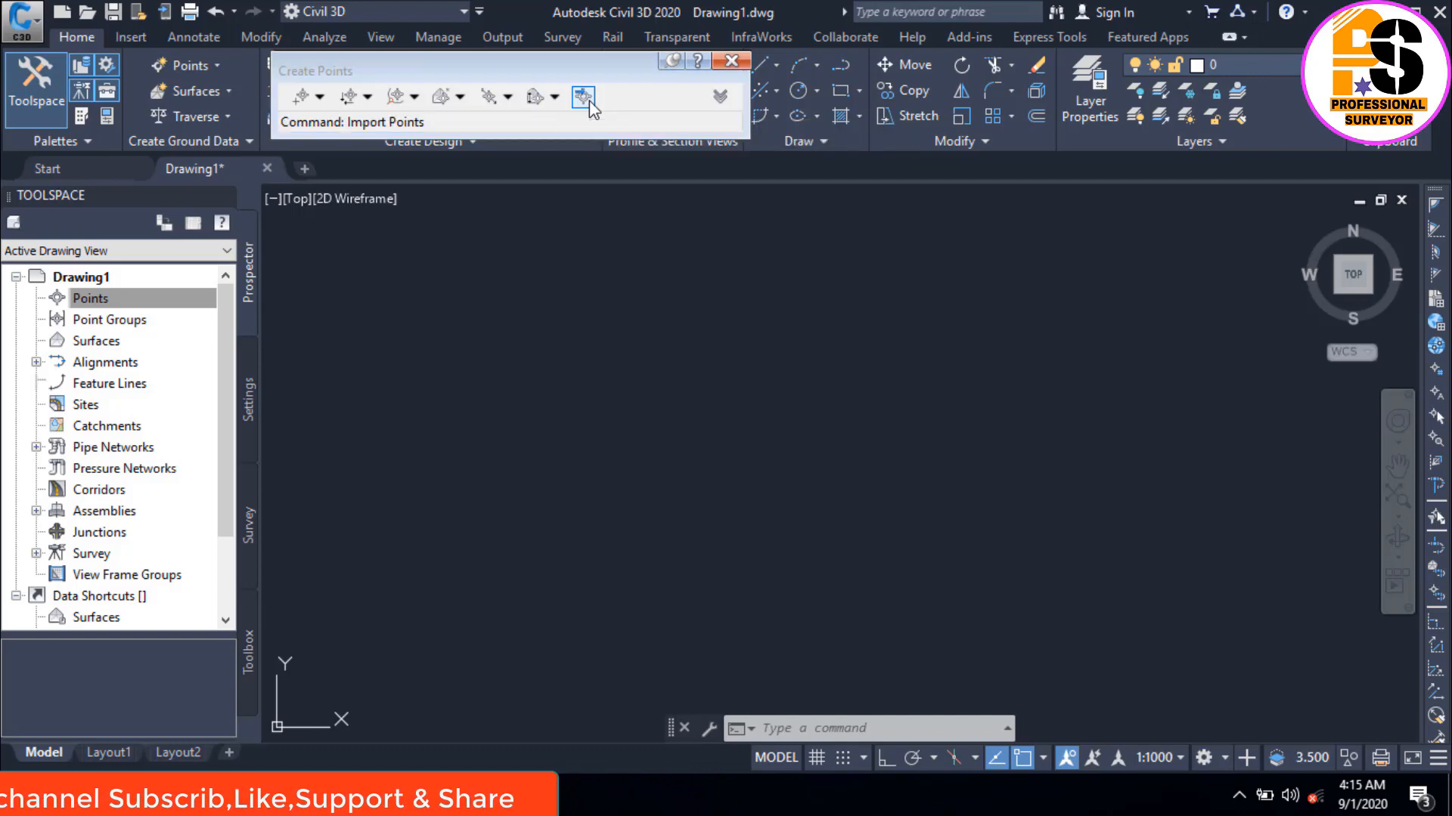
pyautogui.moveTo(291, 21); pyautogui.dragTo(332, 21)
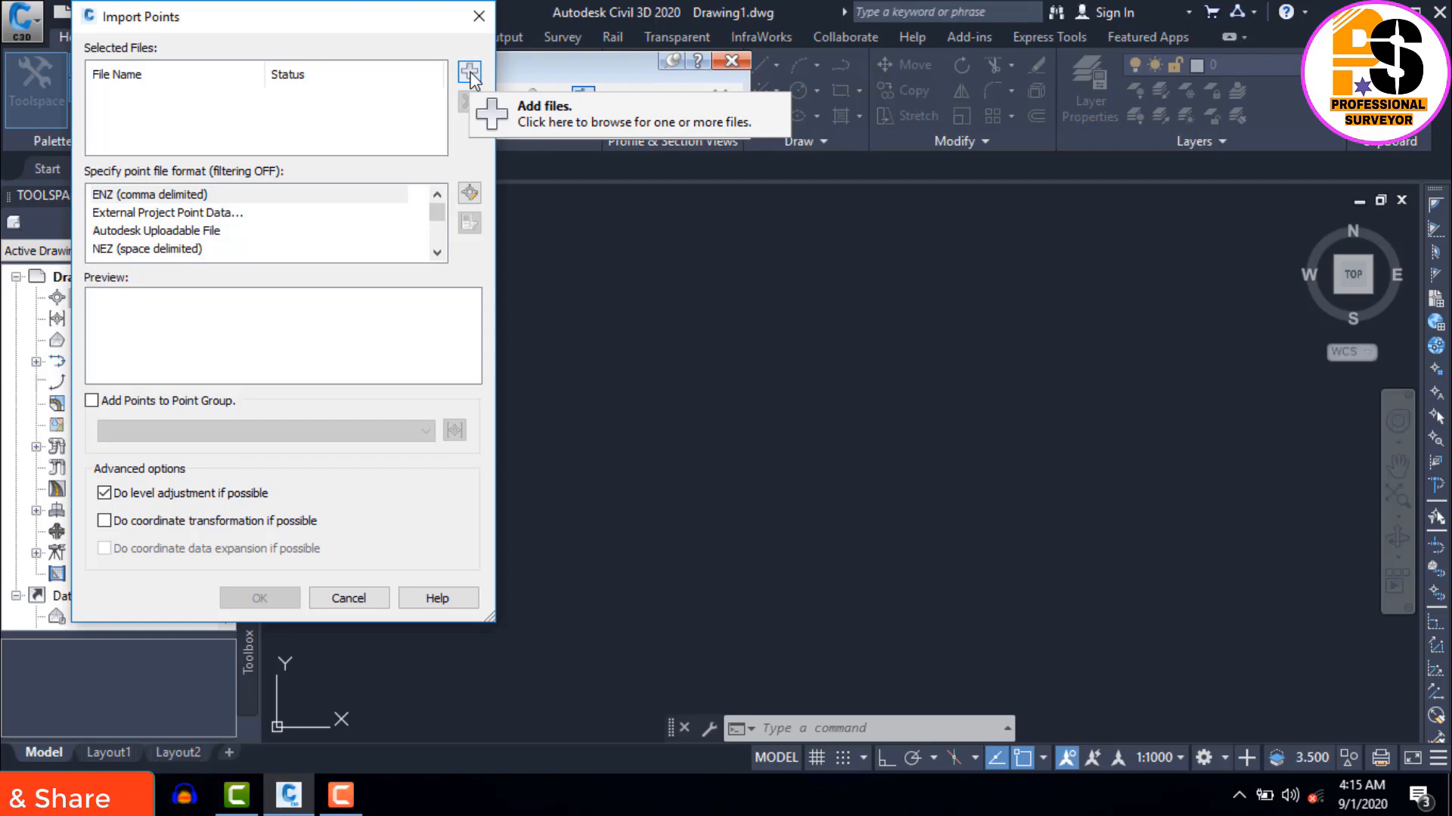
pyautogui.click(468, 72)
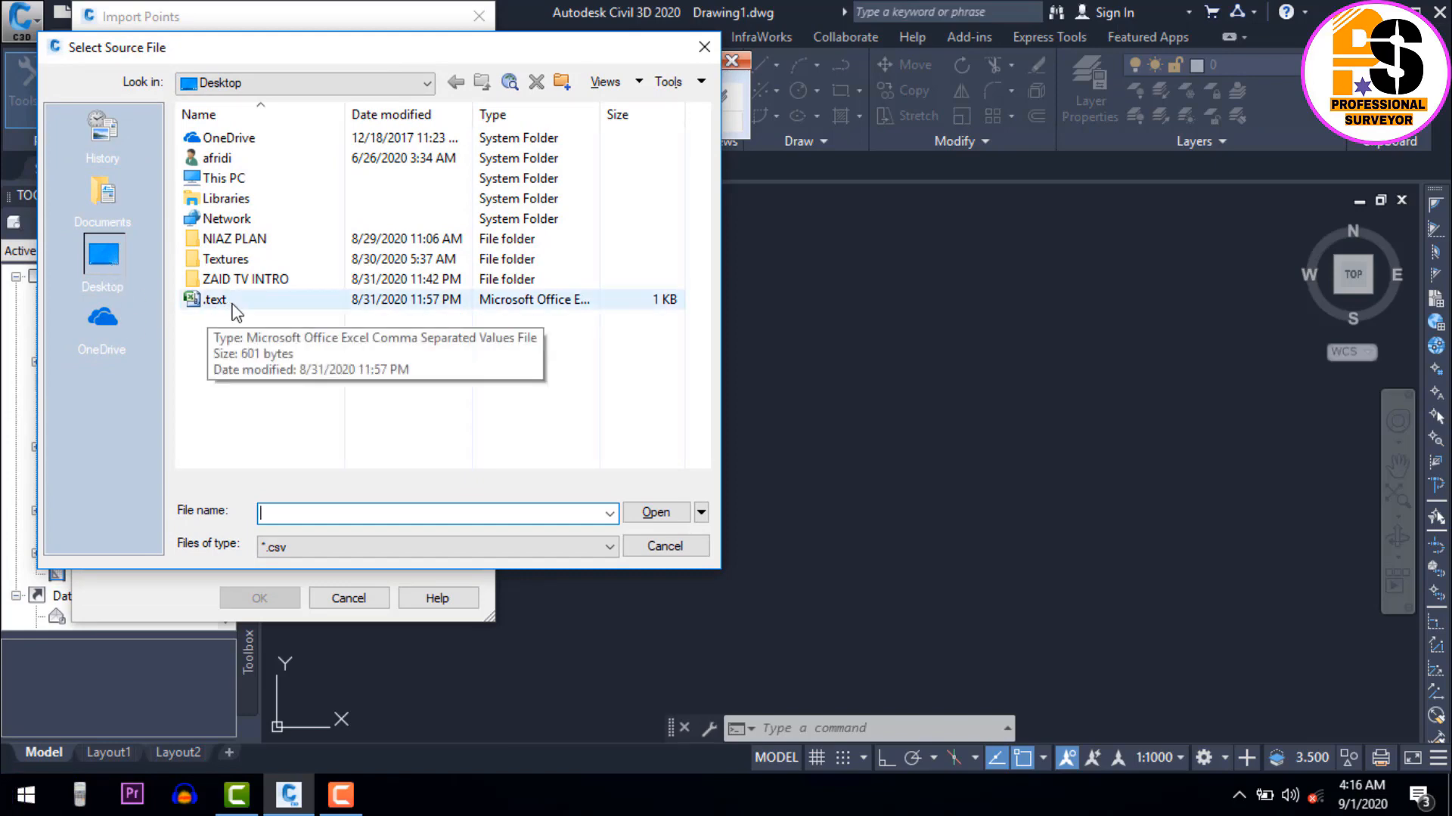
pyautogui.click(234, 301)
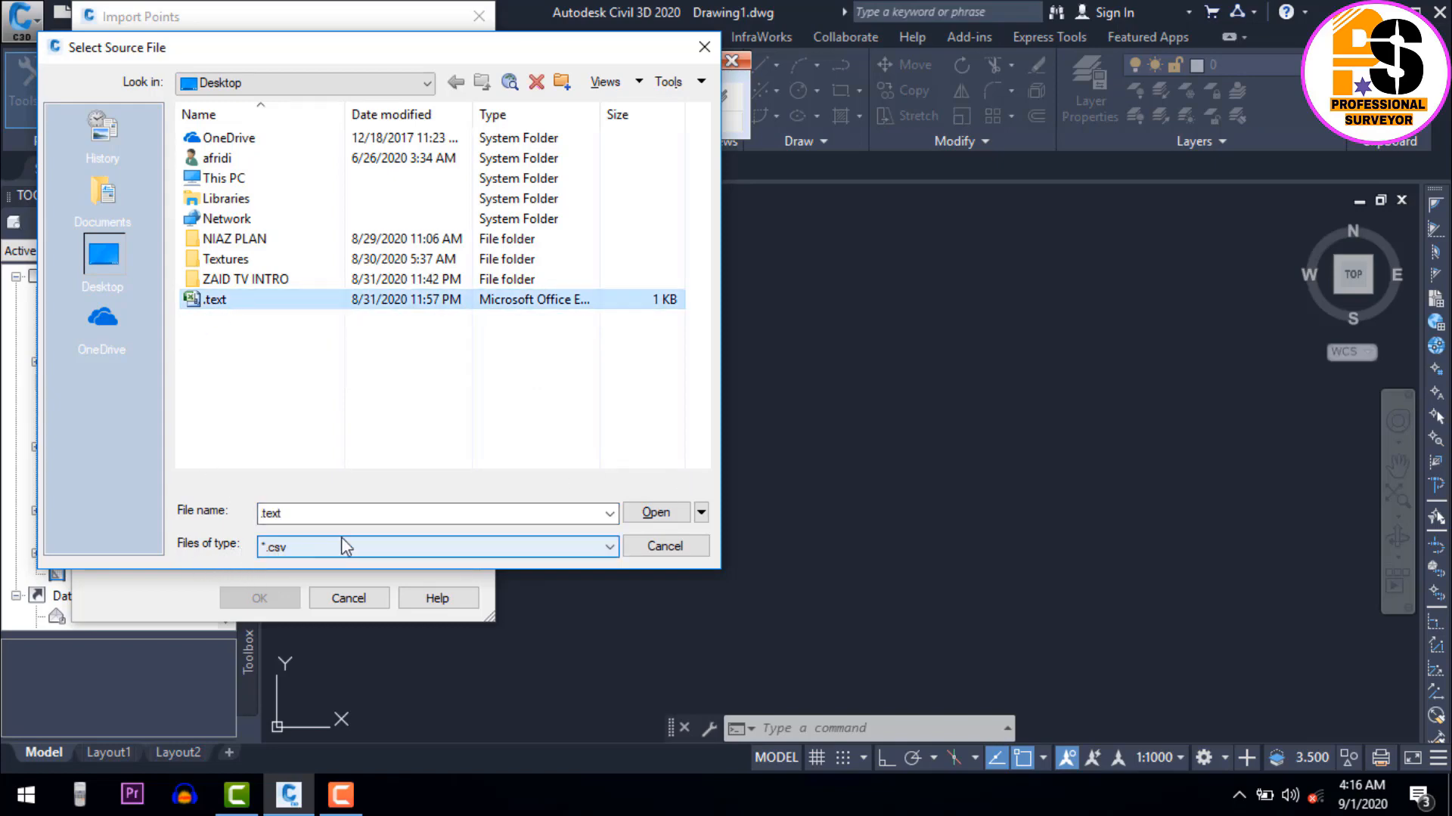
pyautogui.click(656, 514)
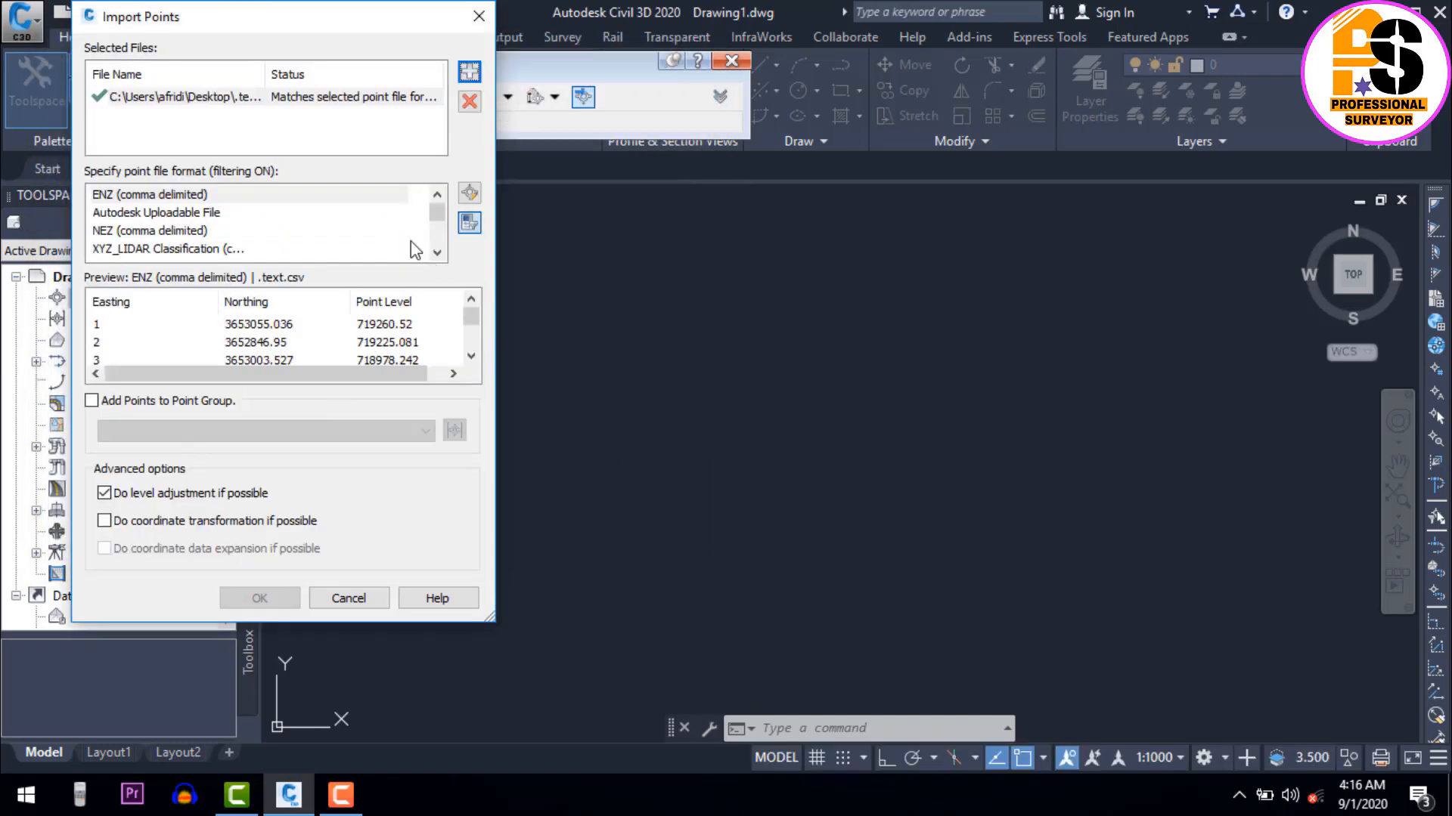
# Import the file's points using the PNEZD (comma delimited) format and close the point creation tools.
pyautogui.click(435, 254)
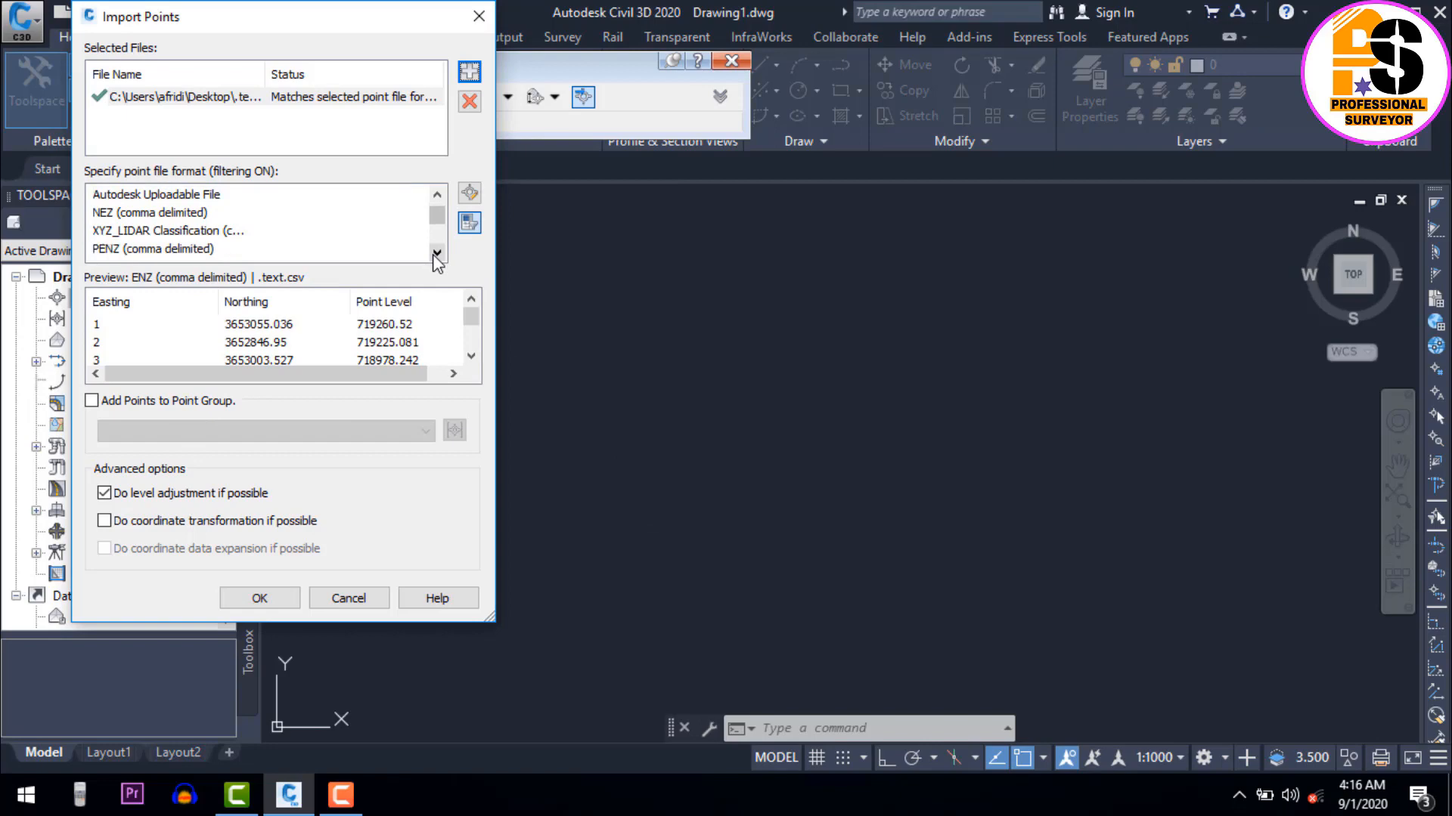
pyautogui.click(436, 254)
pyautogui.click(436, 254)
pyautogui.click(437, 254)
pyautogui.click(436, 254)
pyautogui.click(437, 254)
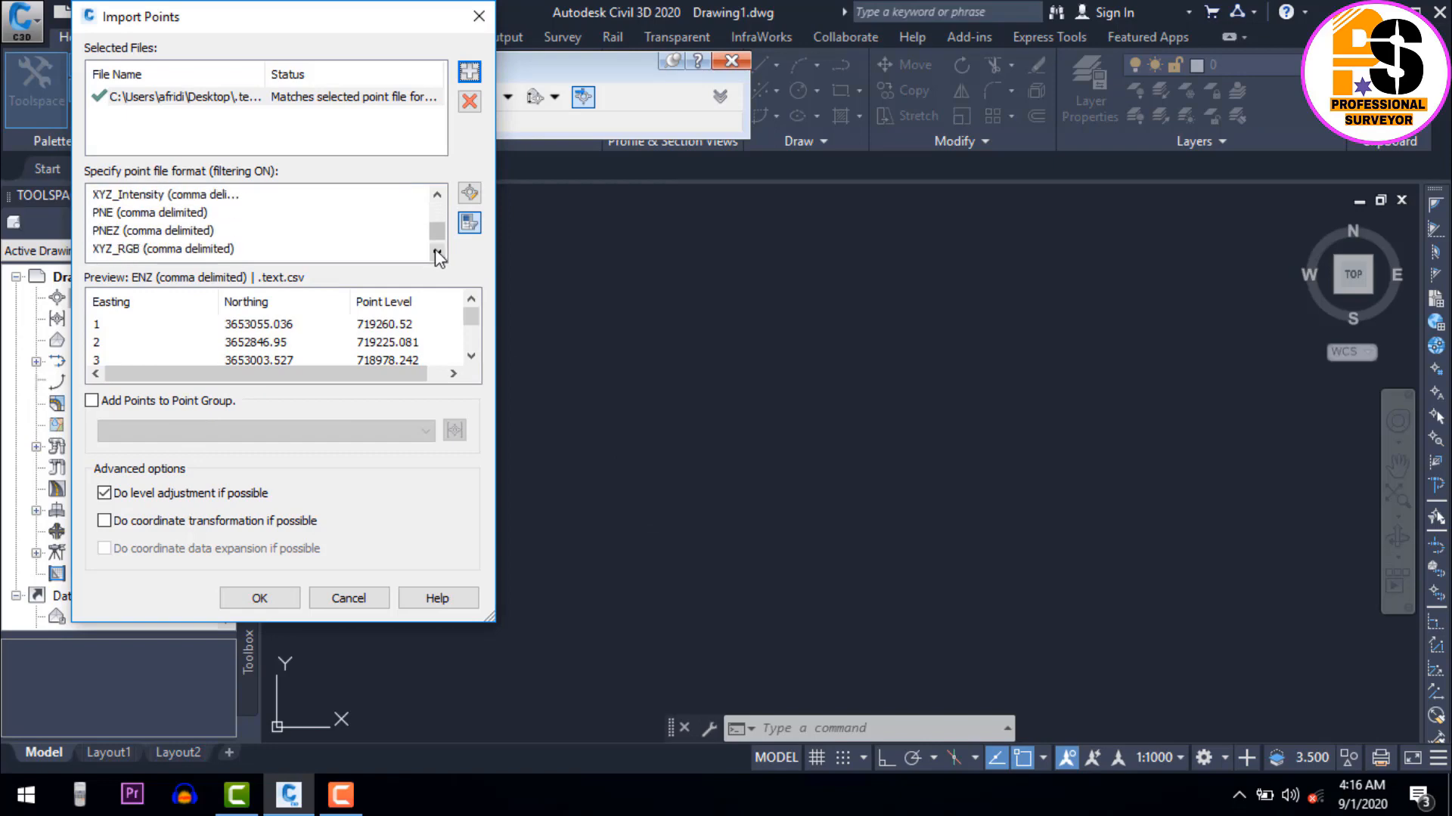
pyautogui.click(437, 254)
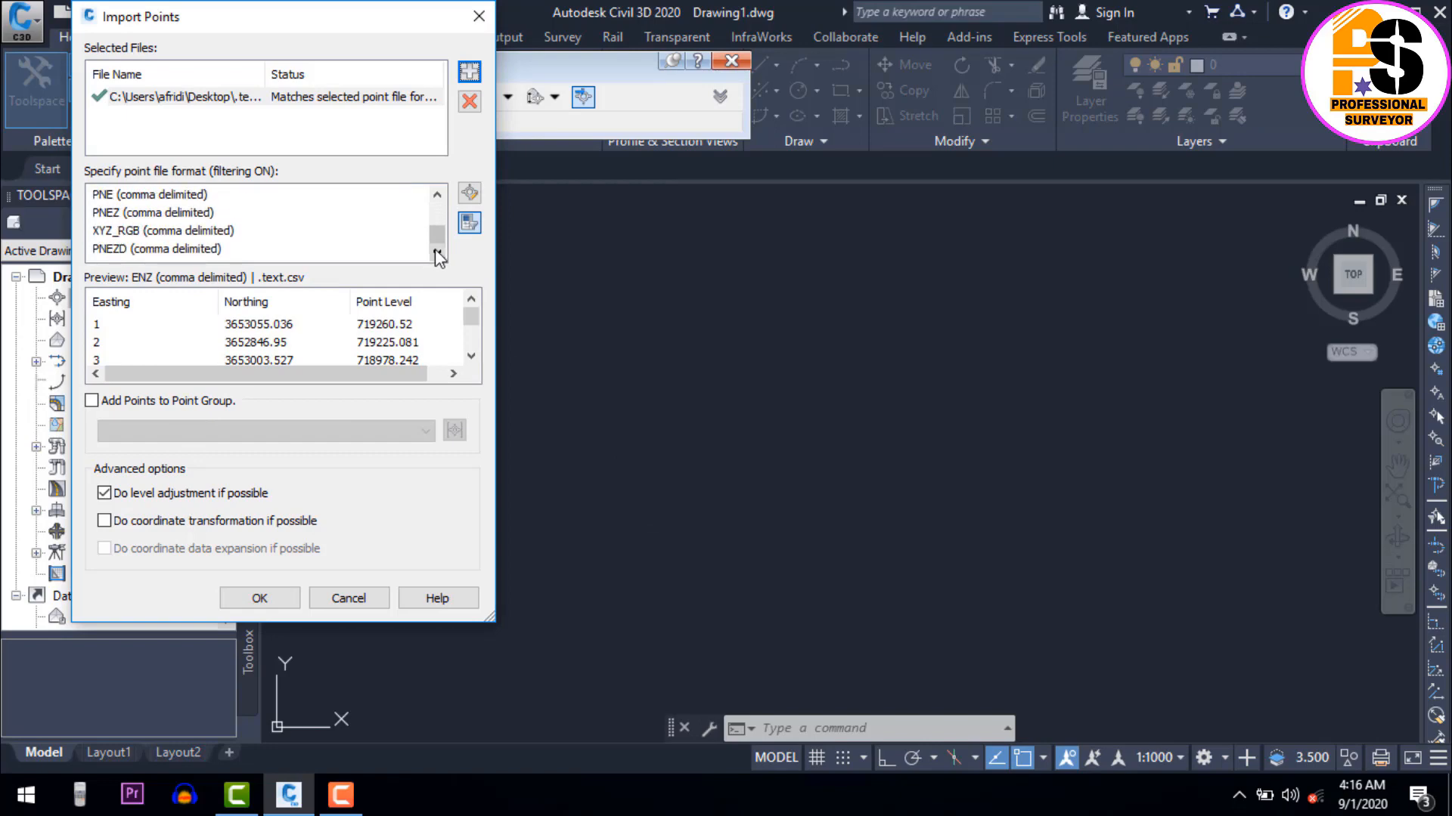
pyautogui.click(125, 250)
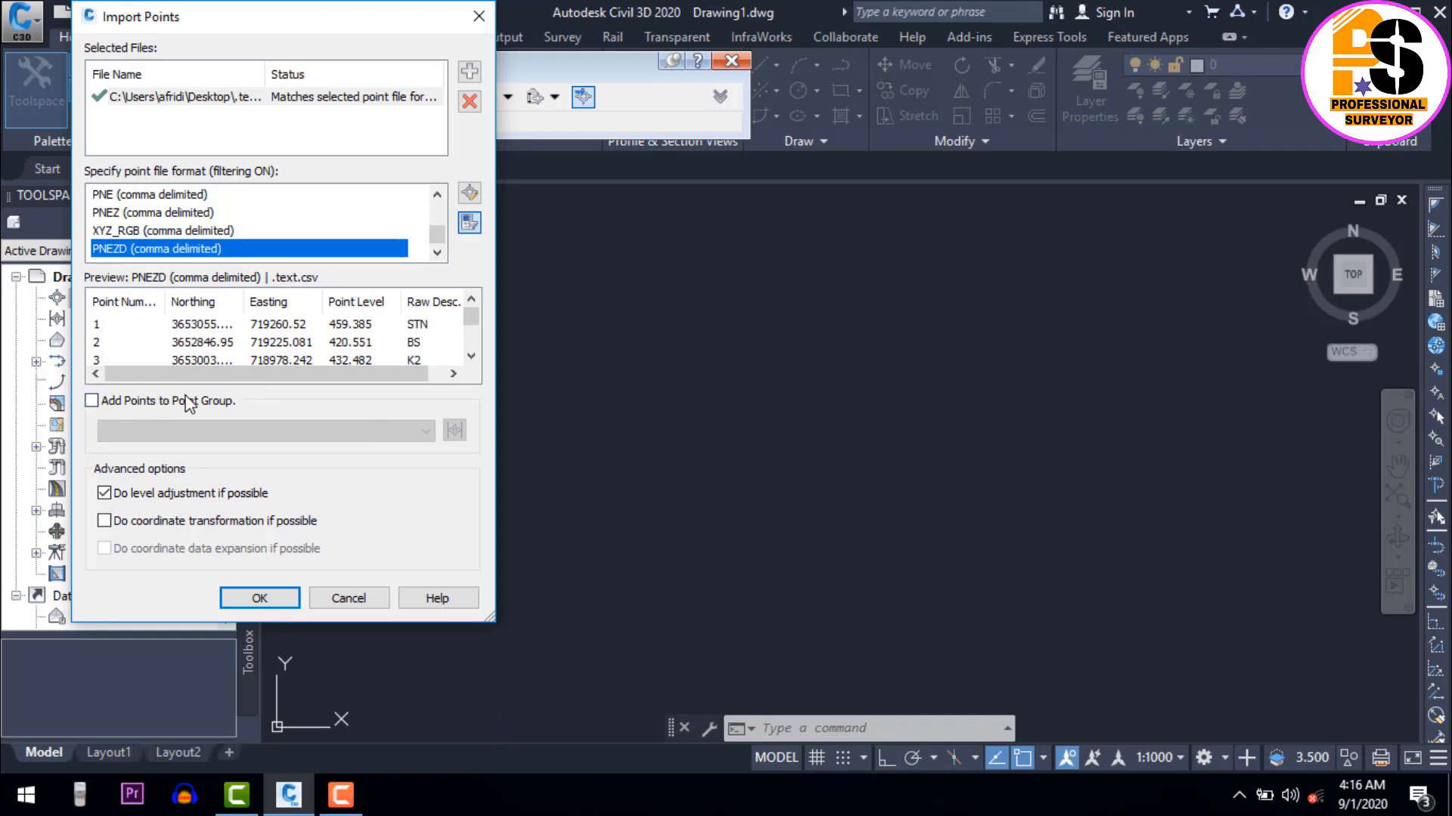
pyautogui.click(144, 405)
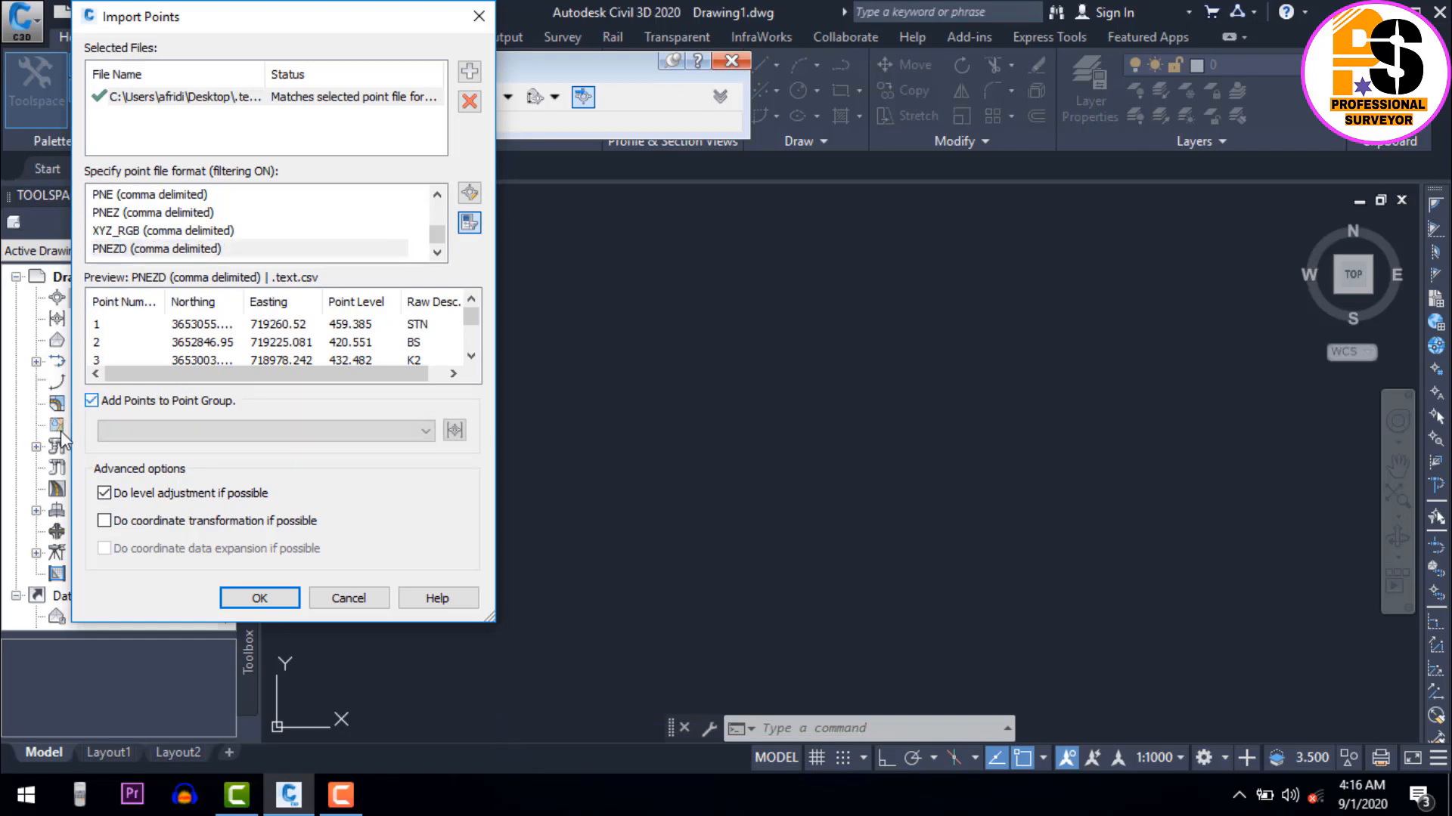
pyautogui.click(275, 603)
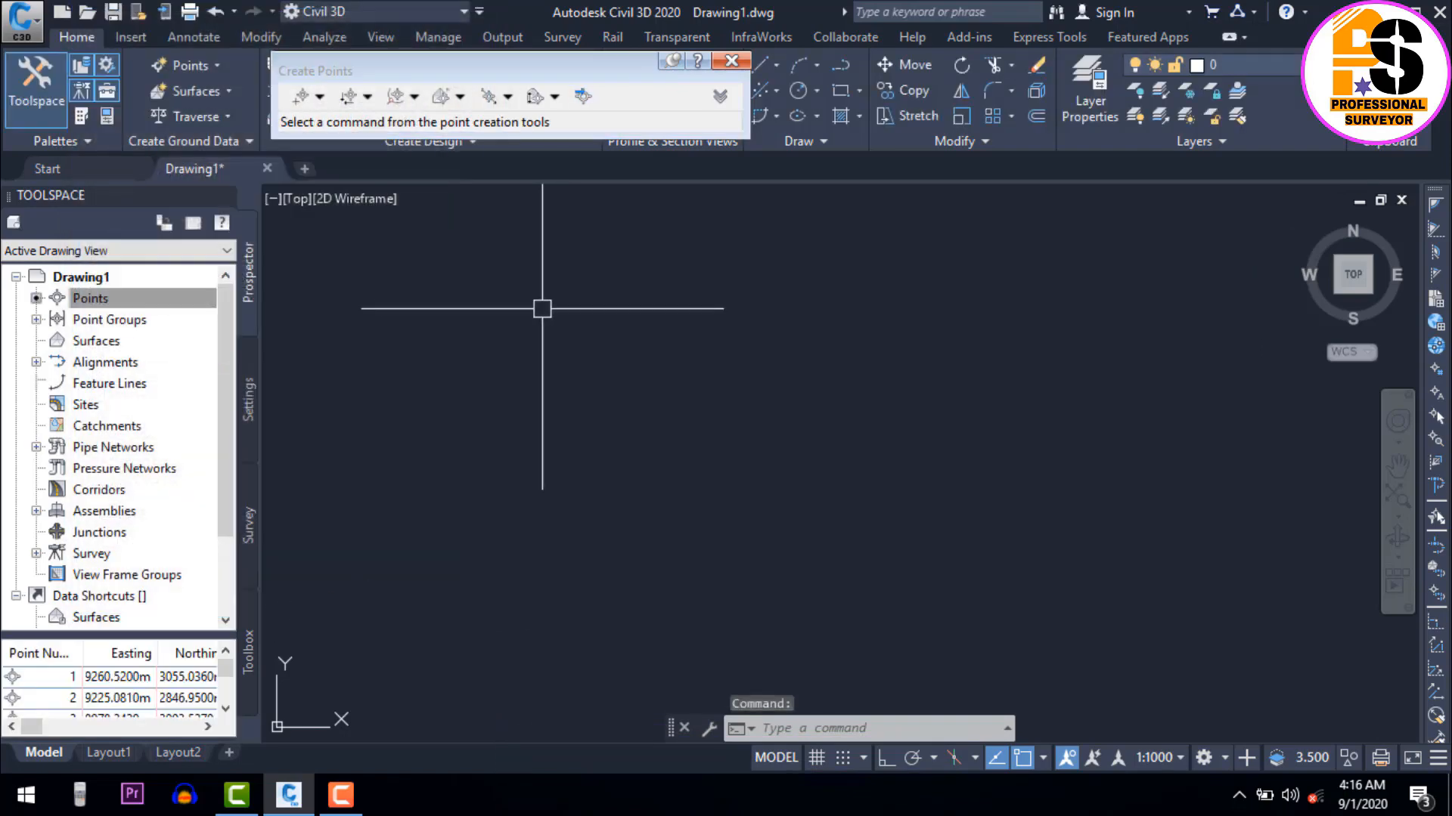
pyautogui.click(731, 62)
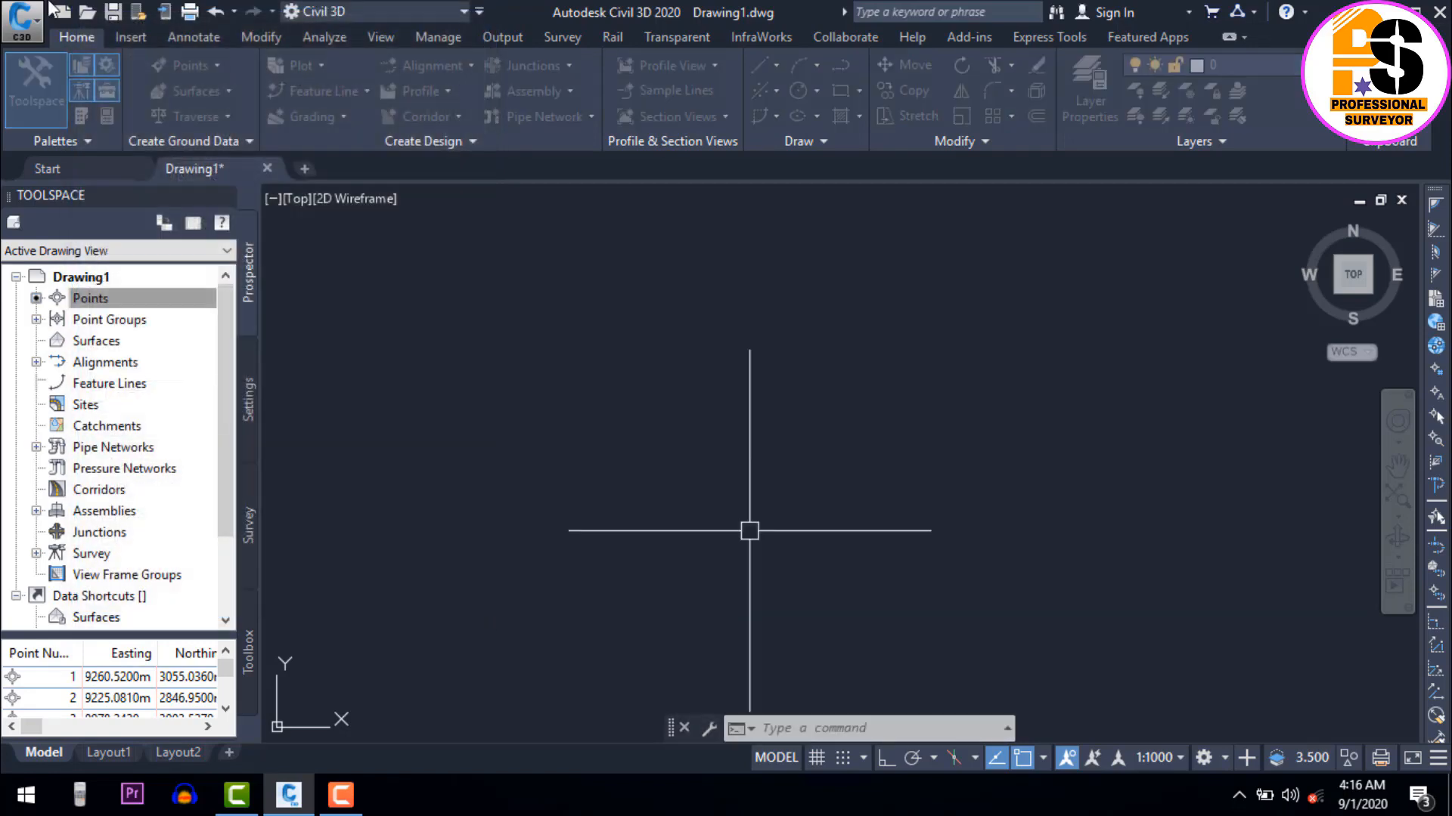
# Zoom to the drawing extents and check the imported points by briefly selecting them all.
pyautogui.write('Z')
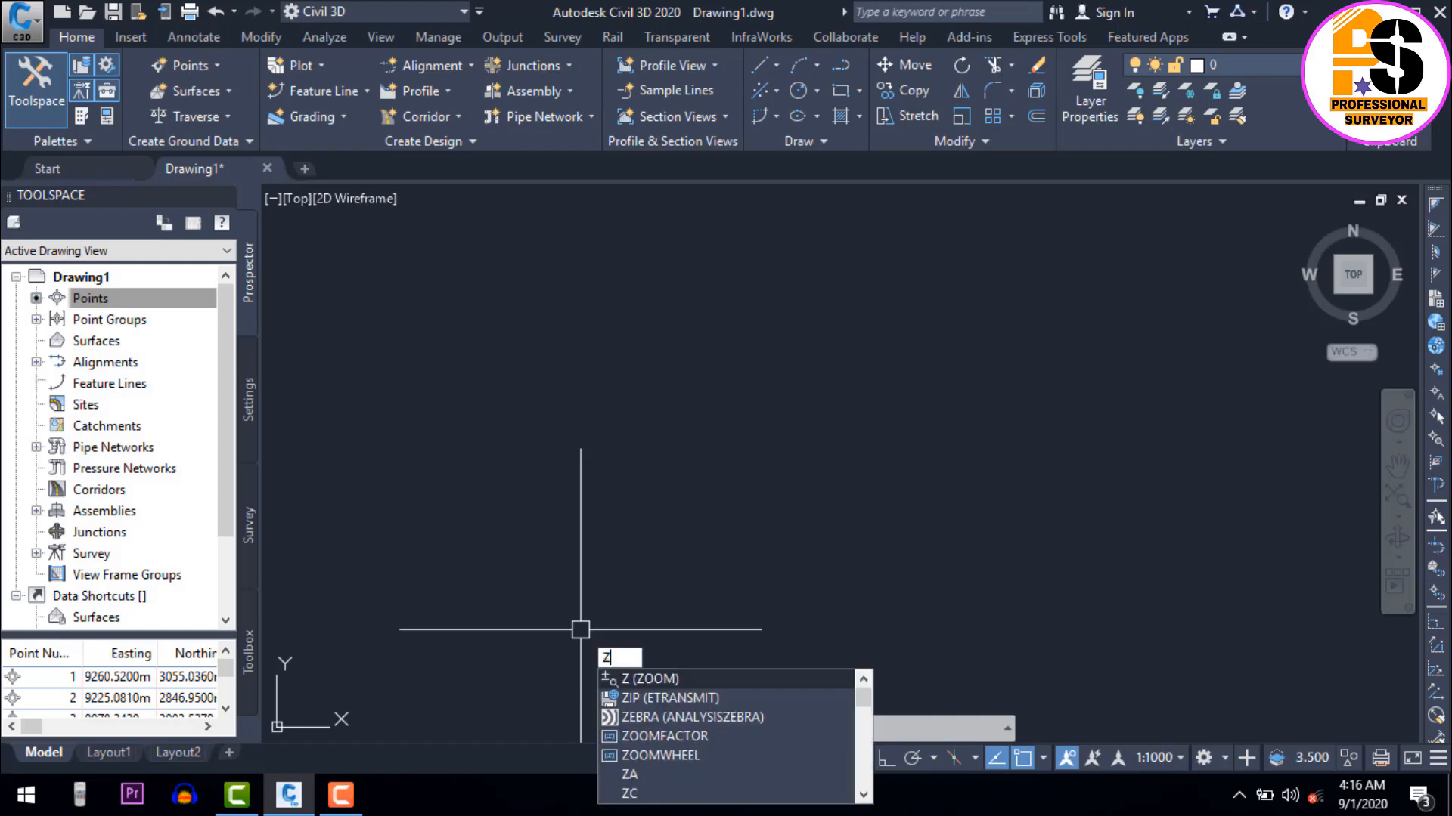
pyautogui.press('Return')
pyautogui.write('e')
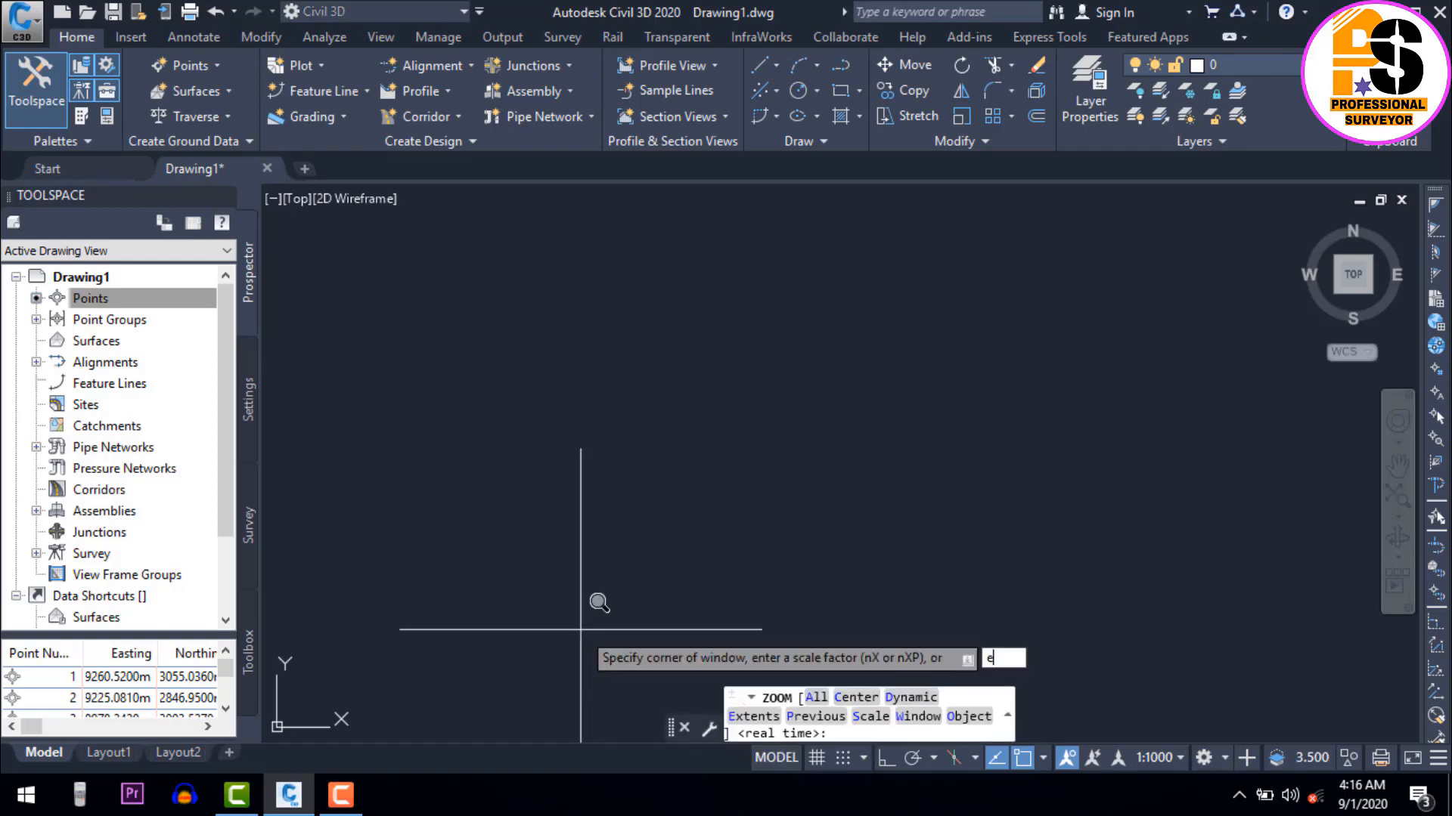
pyautogui.press('Return')
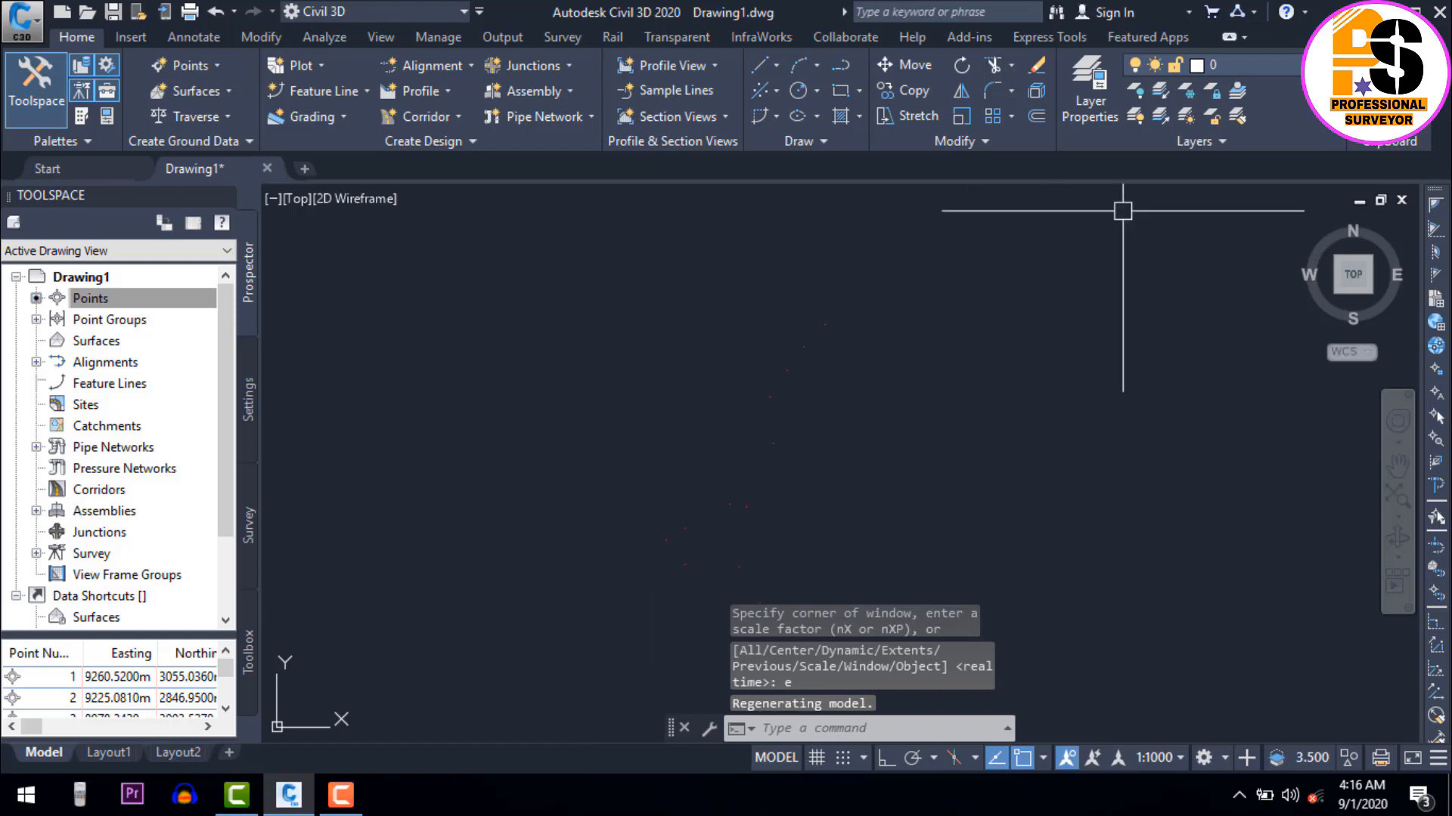
pyautogui.click(1001, 205)
pyautogui.click(552, 591)
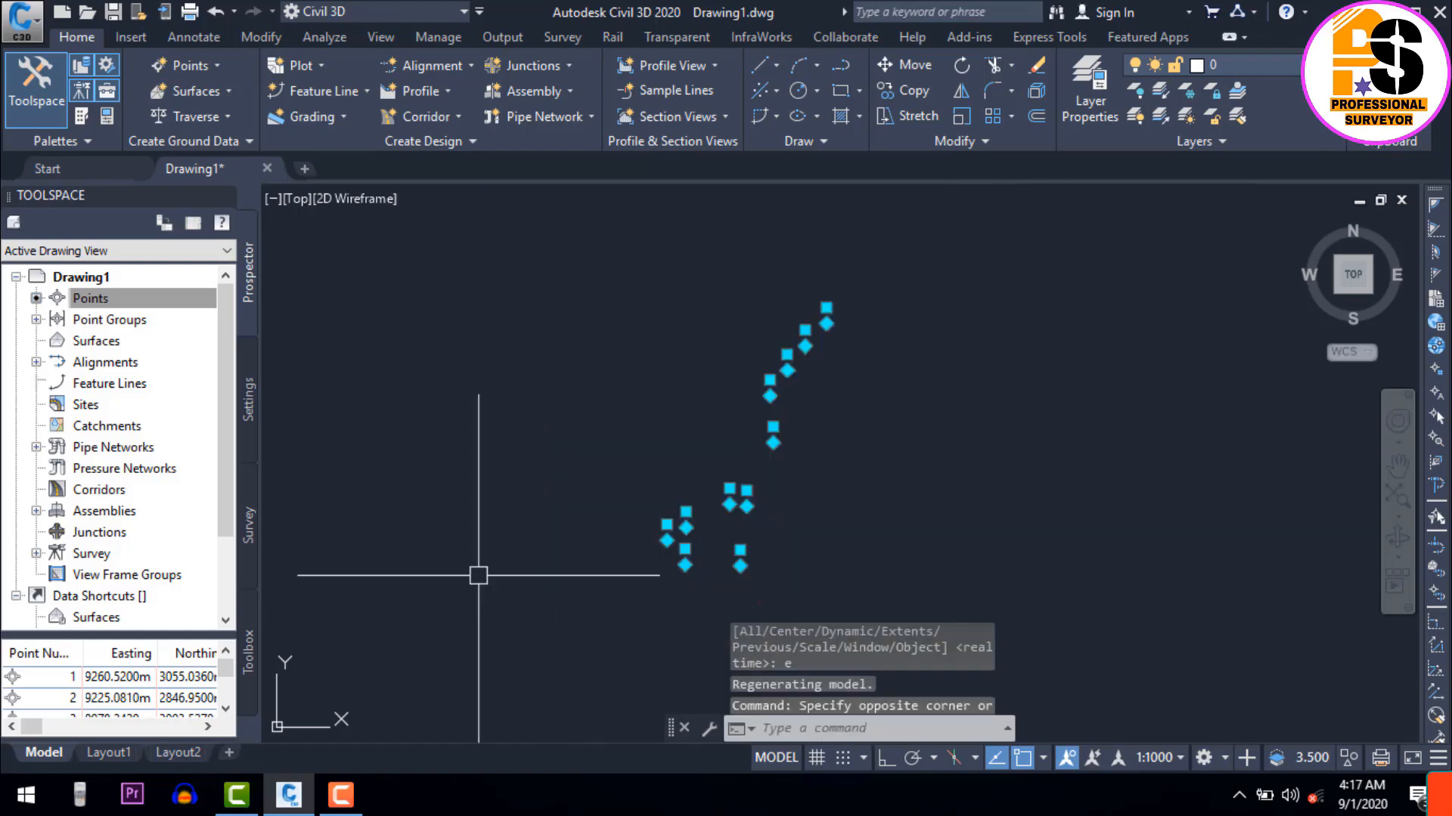
pyautogui.press('Escape')
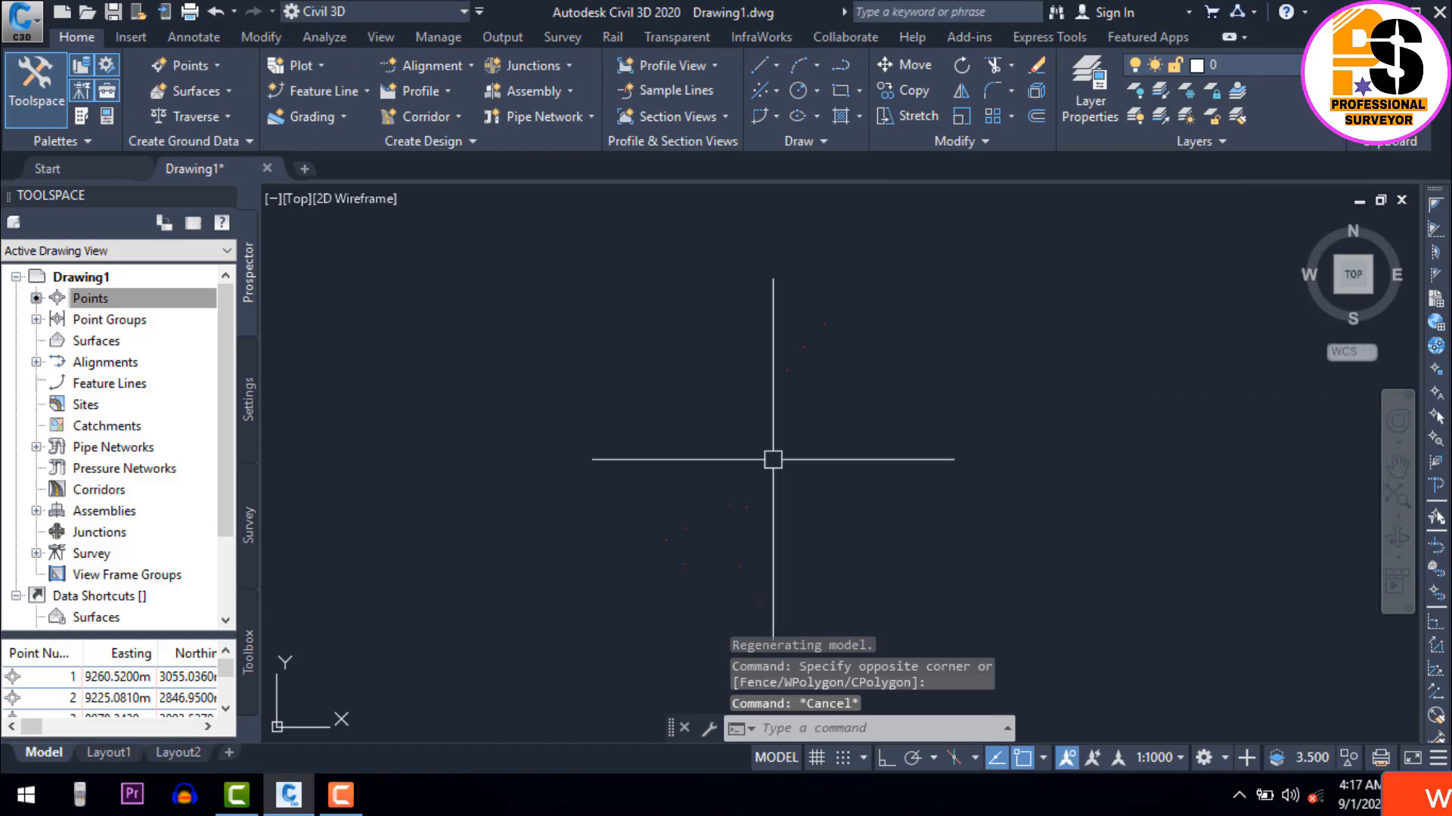
# Set the annotation scale of the drawing to 1:5000.
pyautogui.click(1154, 757)
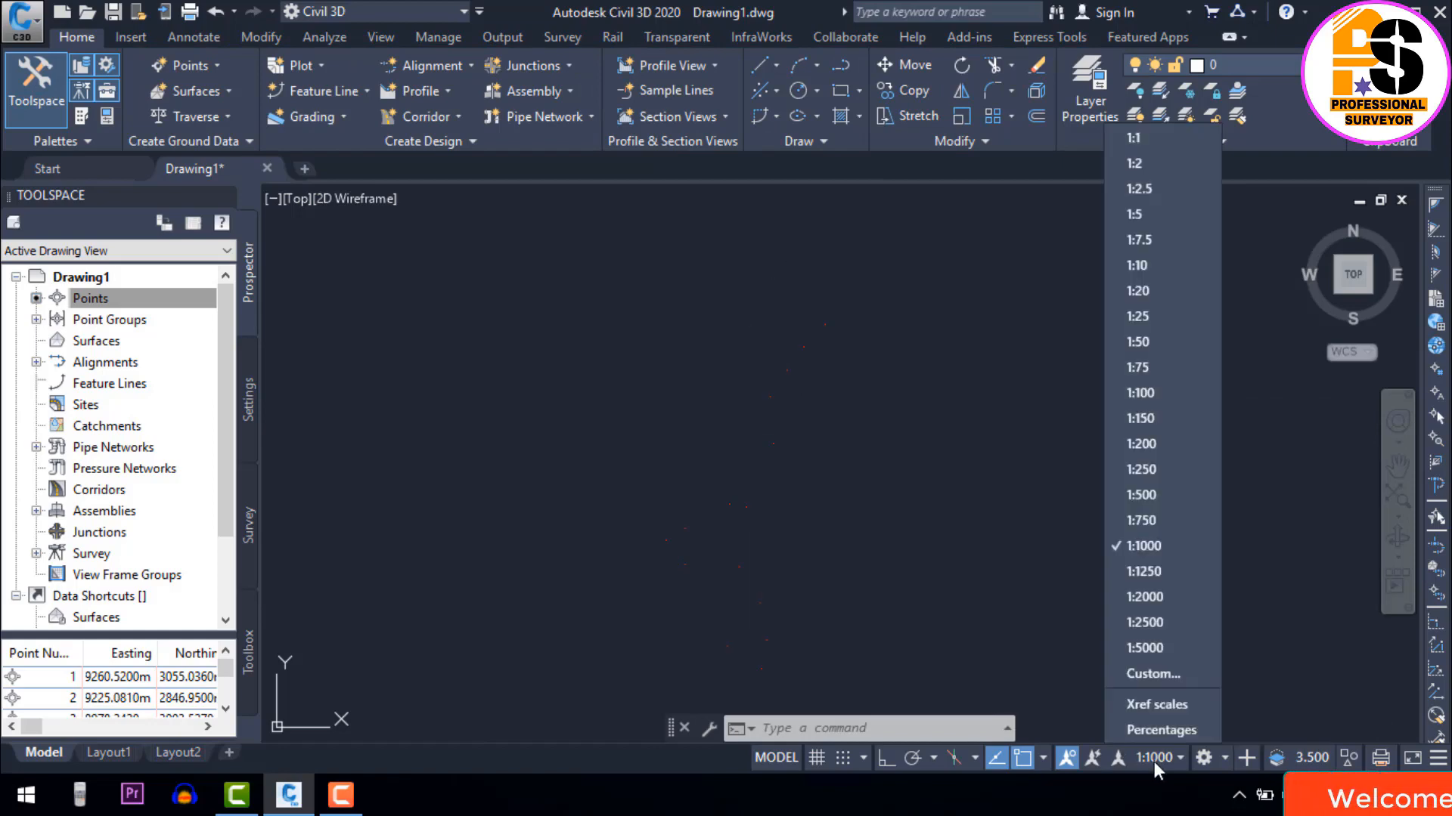
pyautogui.click(1172, 650)
pyautogui.scroll(6, 739, 561)
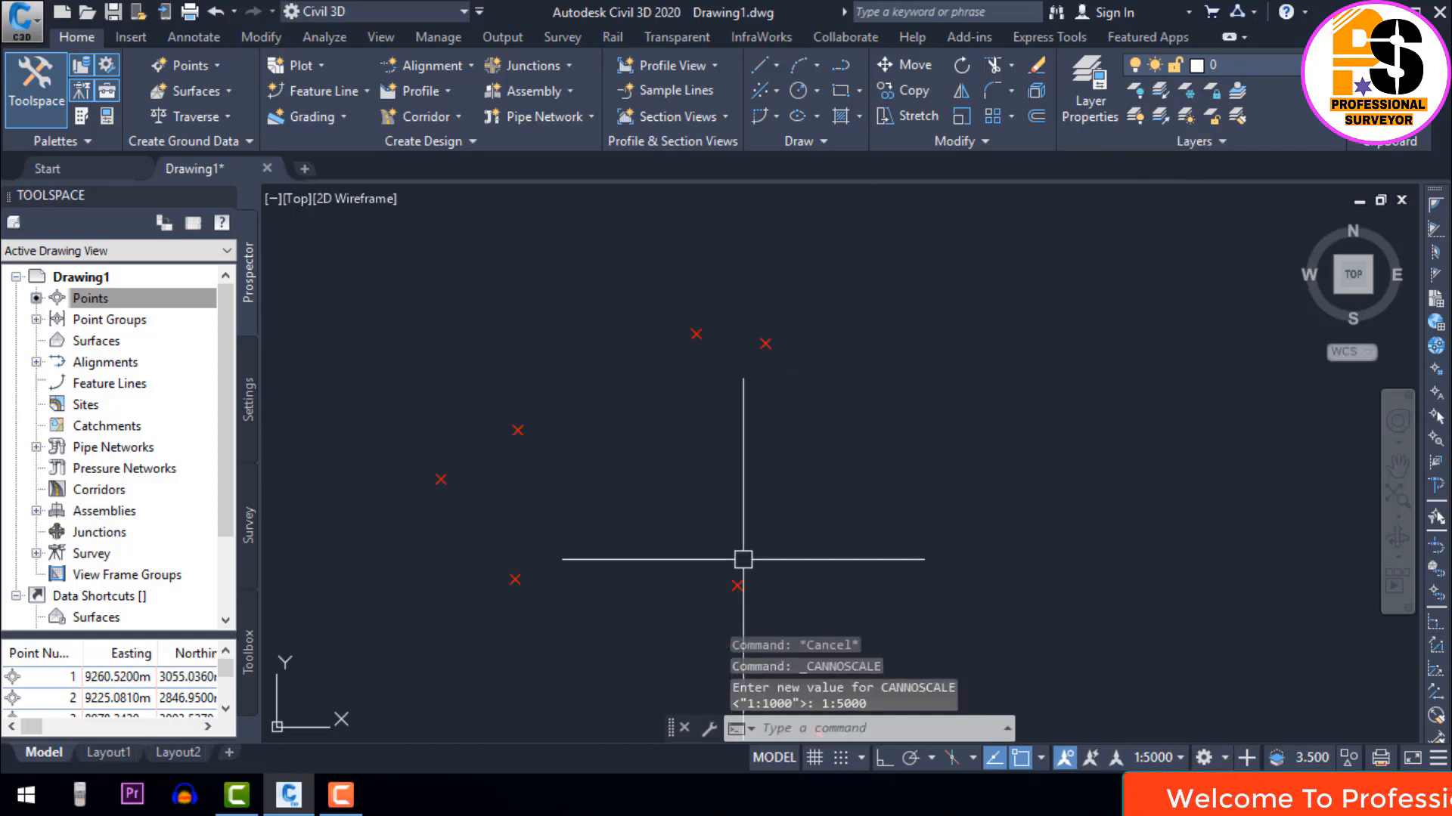
pyautogui.moveTo(744, 493); pyautogui.dragTo(746, 431, button='middle')
pyautogui.scroll(-4, 765, 486)
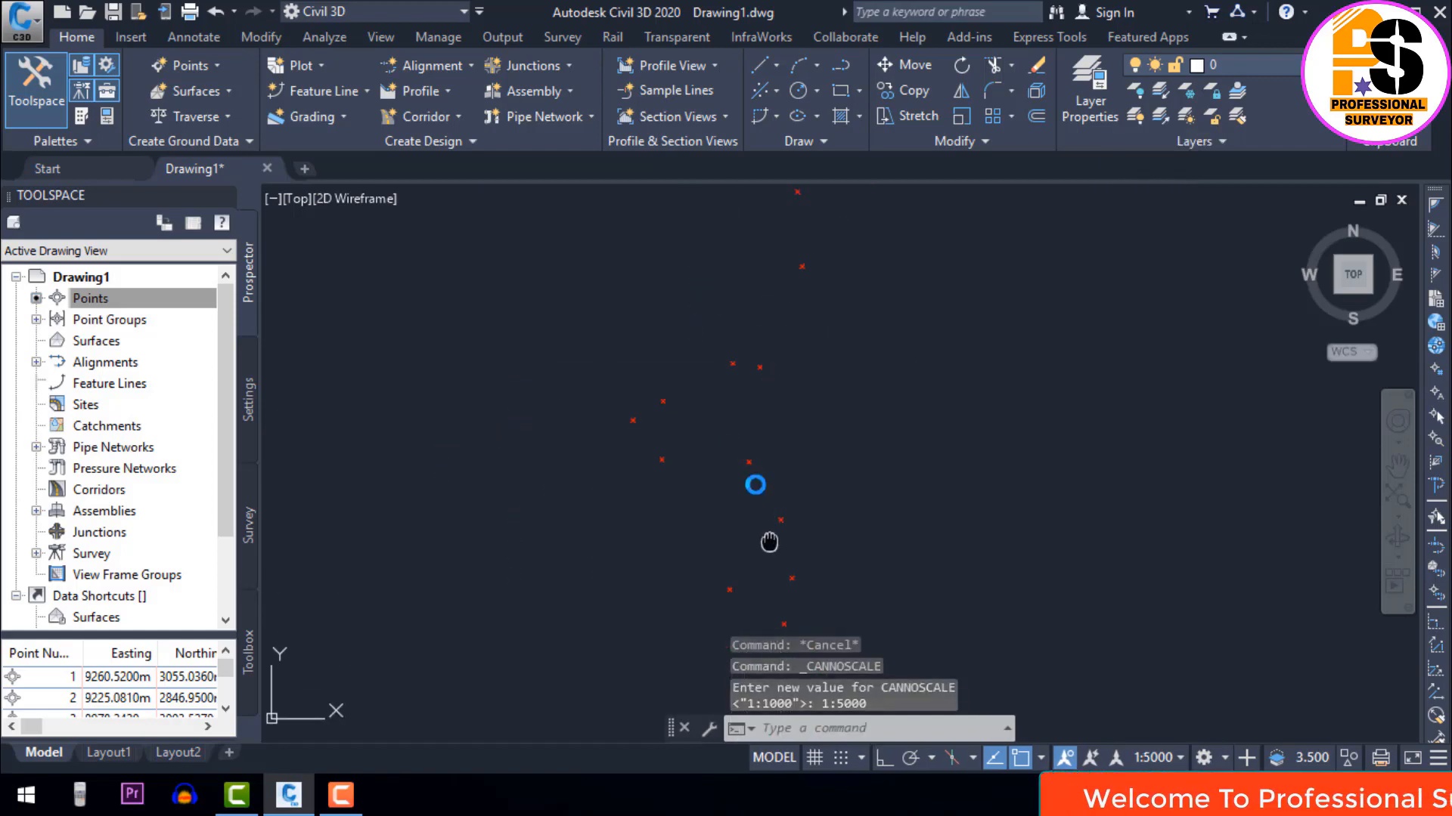
# Open the Point Group Properties of the _All Points group from one of the imported points.
pyautogui.scroll(4, 745, 506)
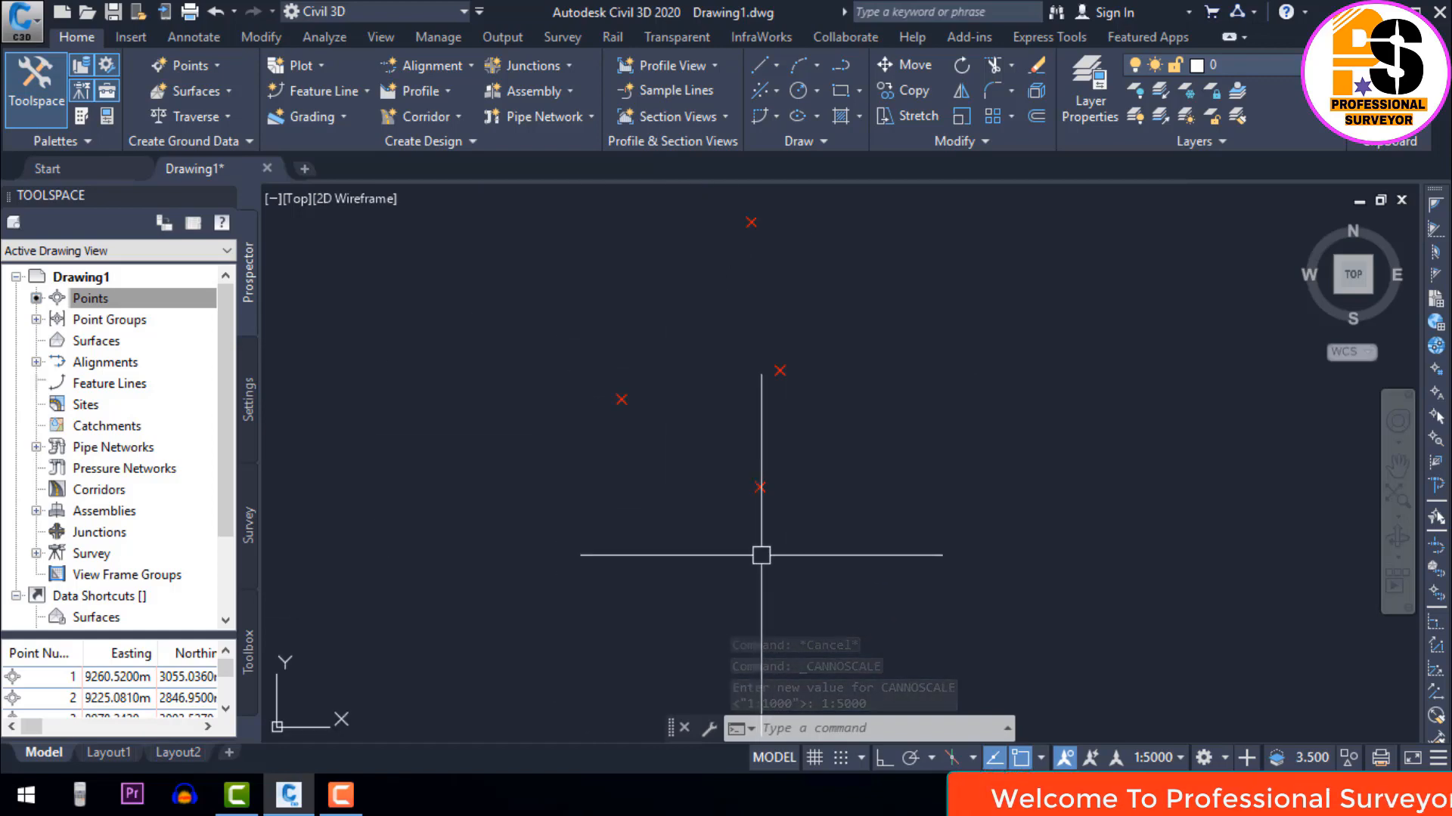
pyautogui.scroll(2, 755, 505)
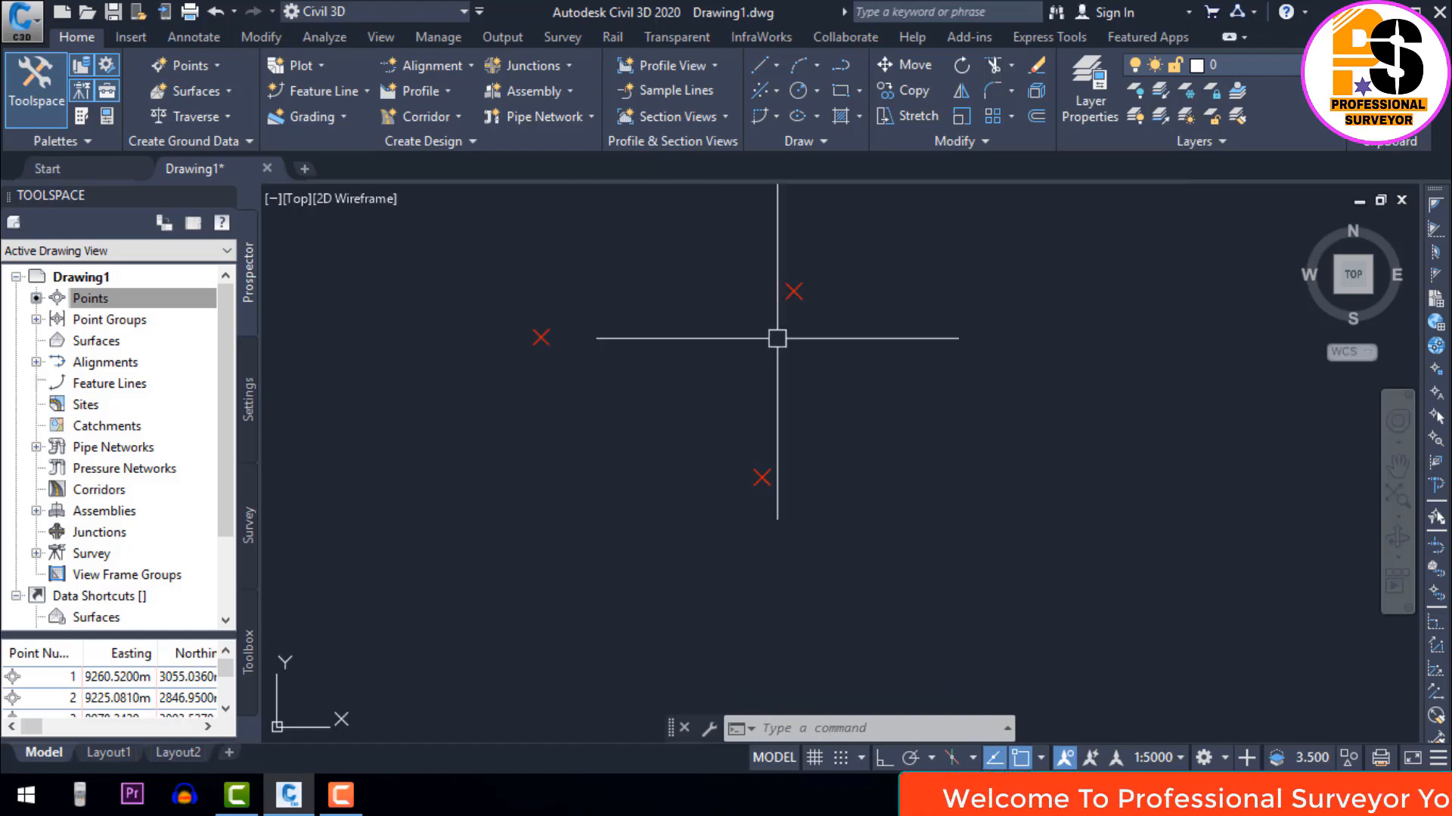
pyautogui.click(762, 477)
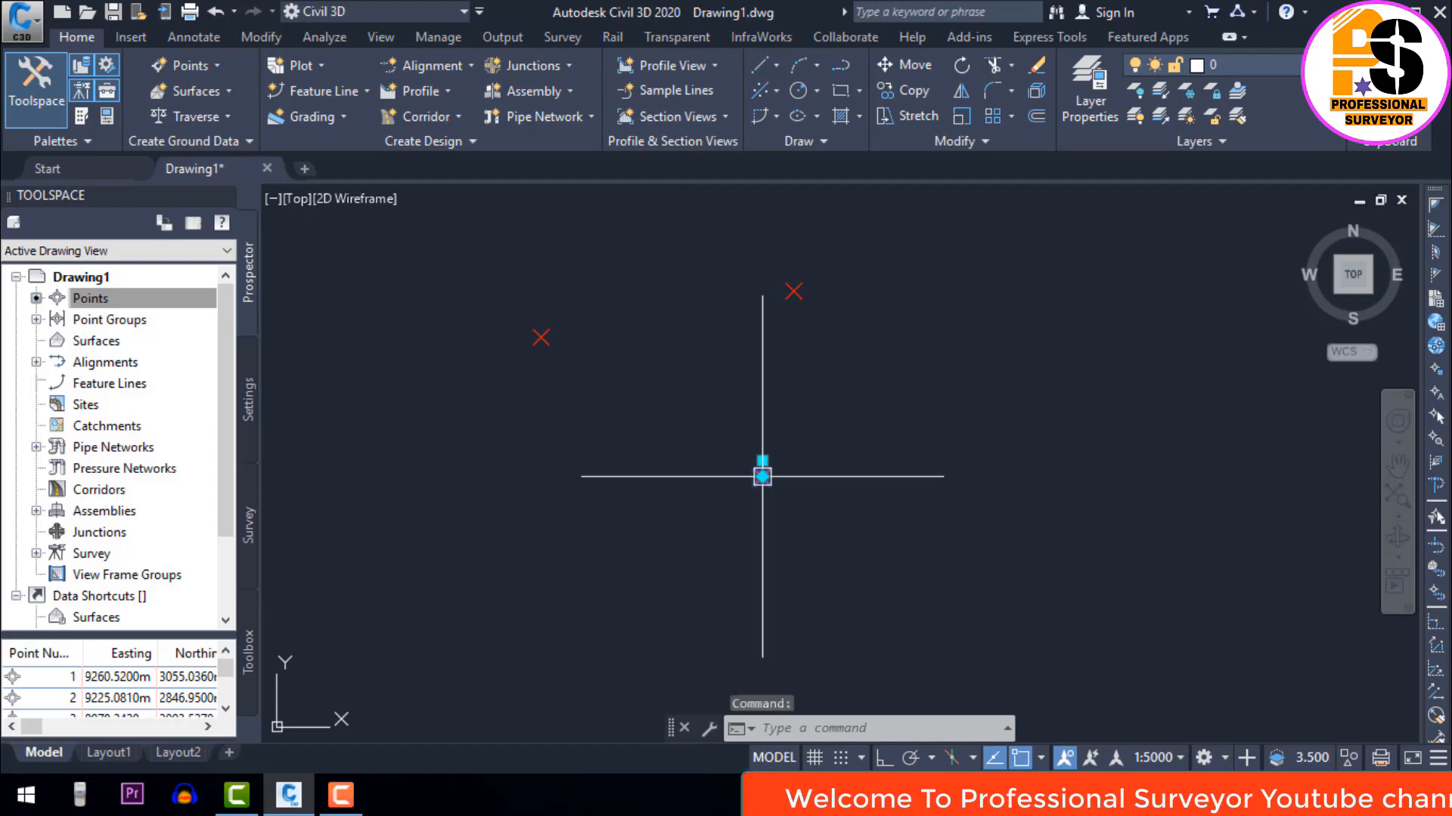
pyautogui.moveTo(762, 477)
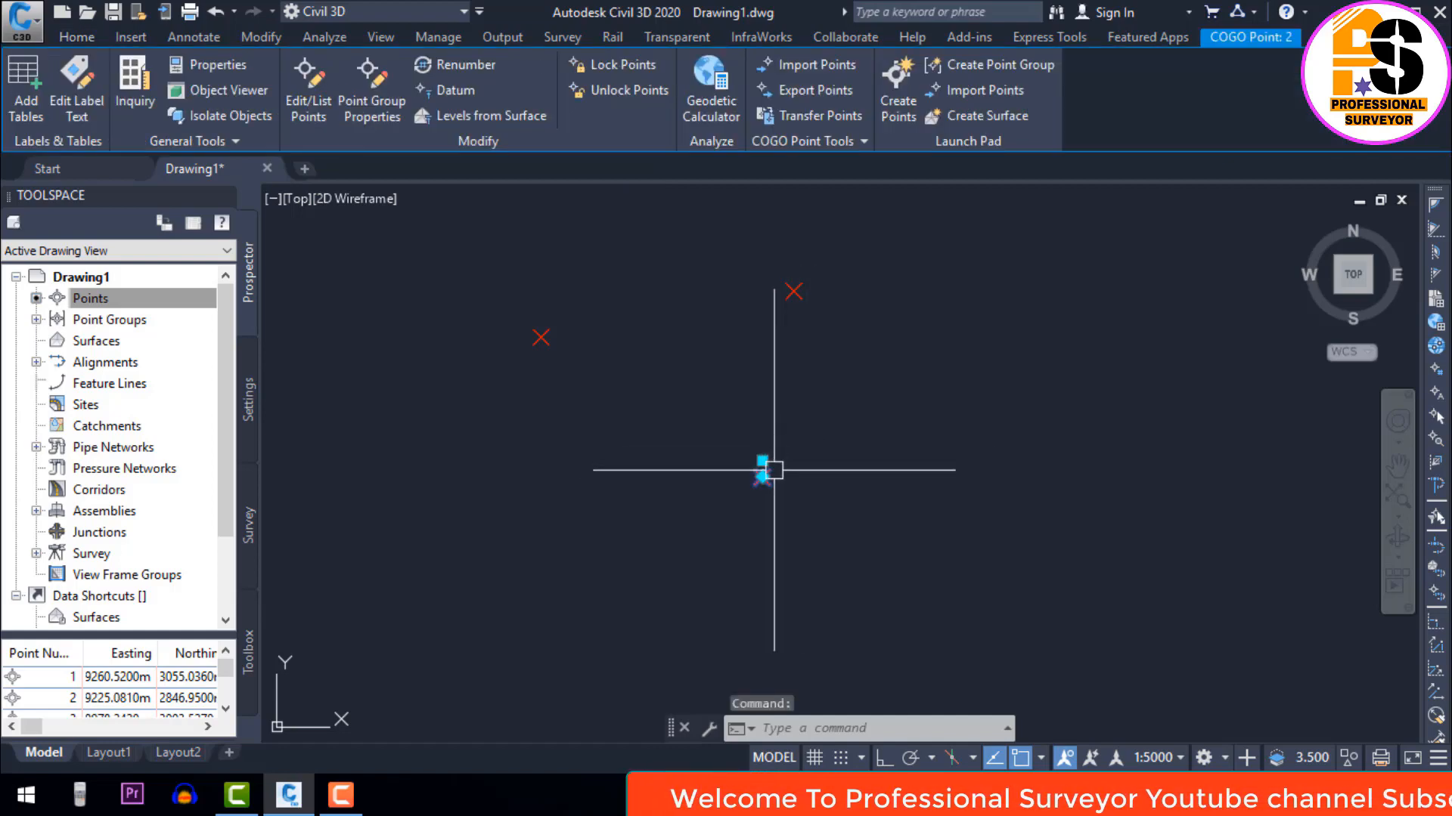
pyautogui.rightClick(762, 476)
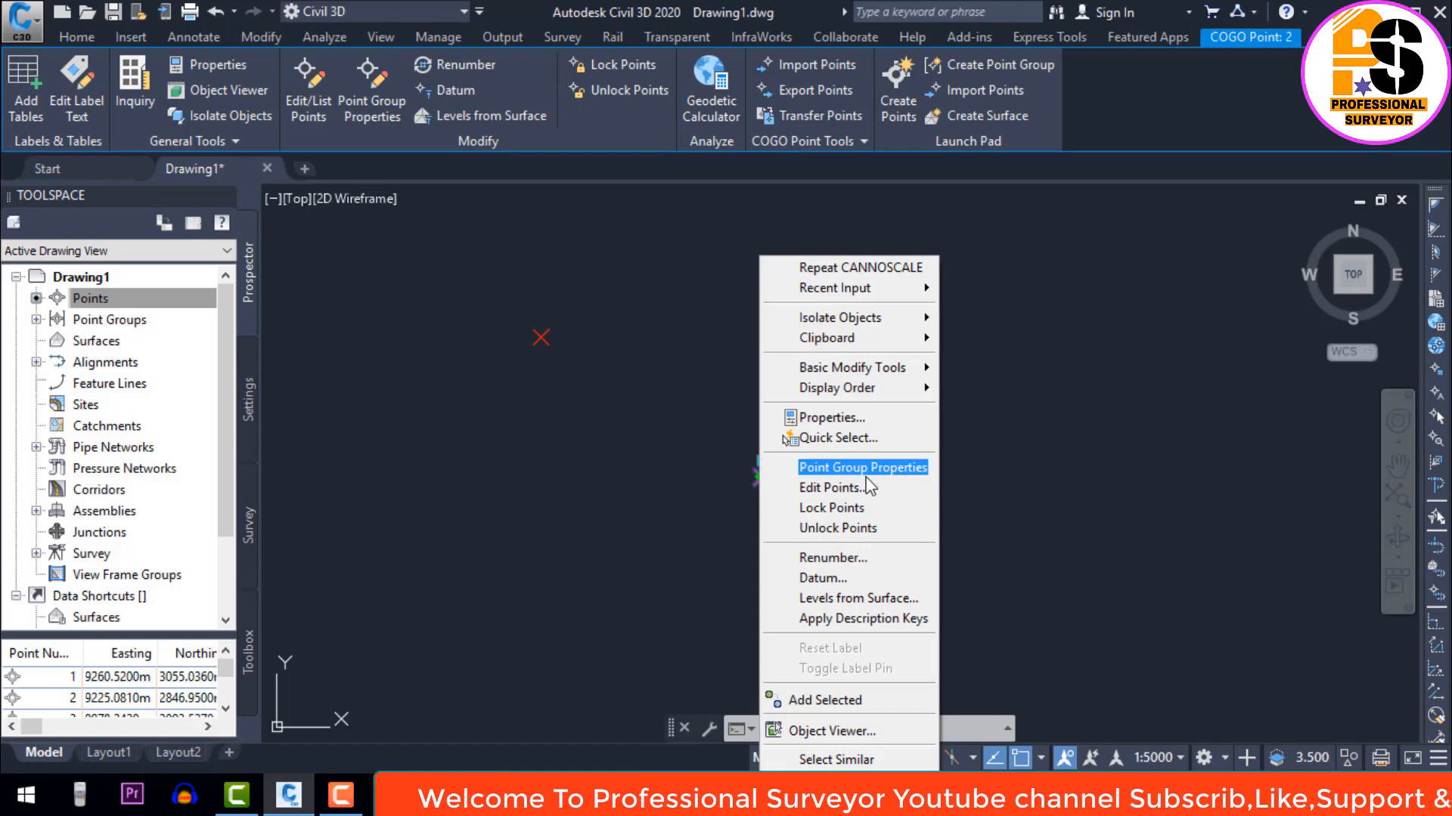
pyautogui.click(865, 475)
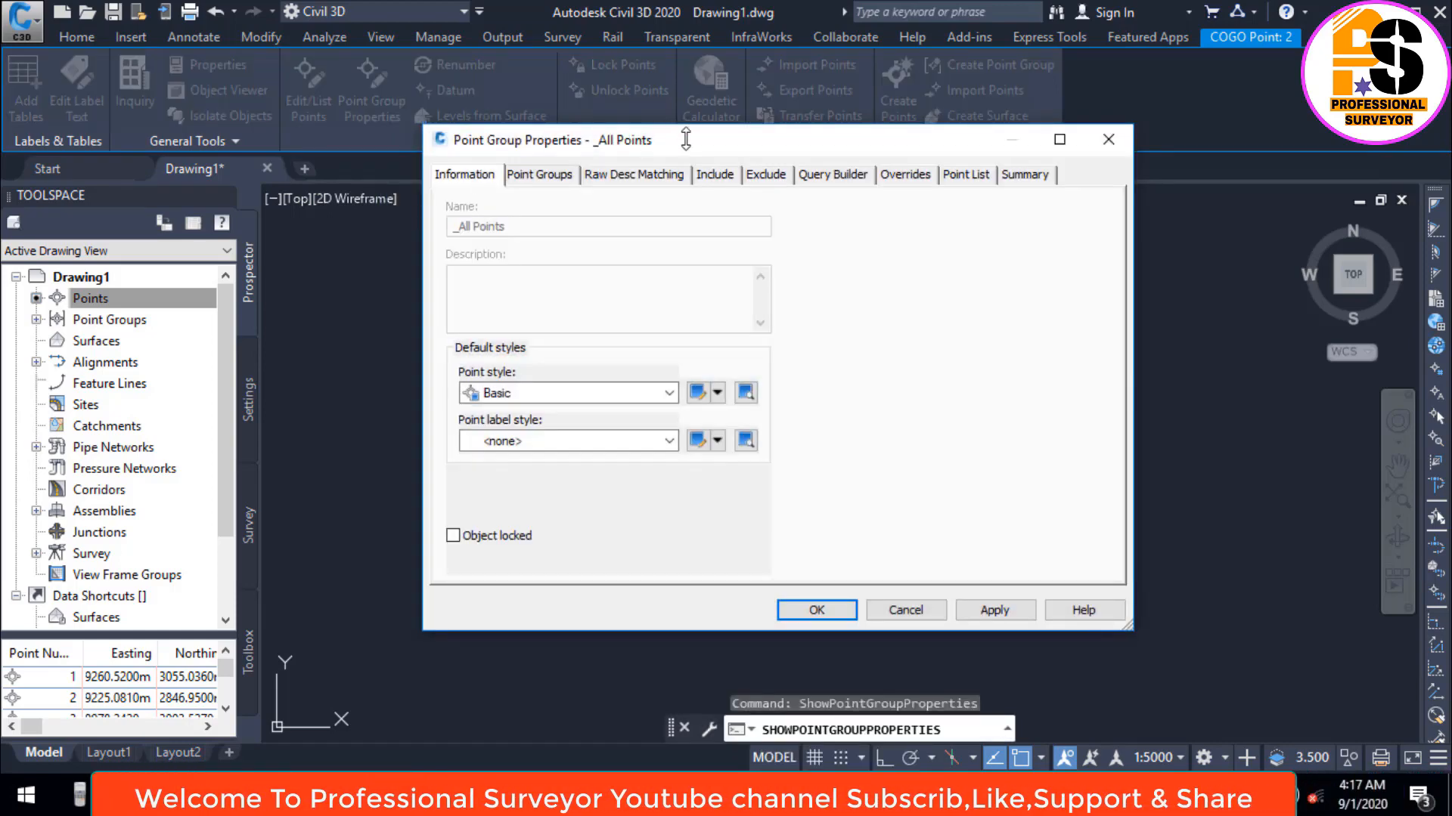
pyautogui.moveTo(686, 139); pyautogui.dragTo(596, 126)
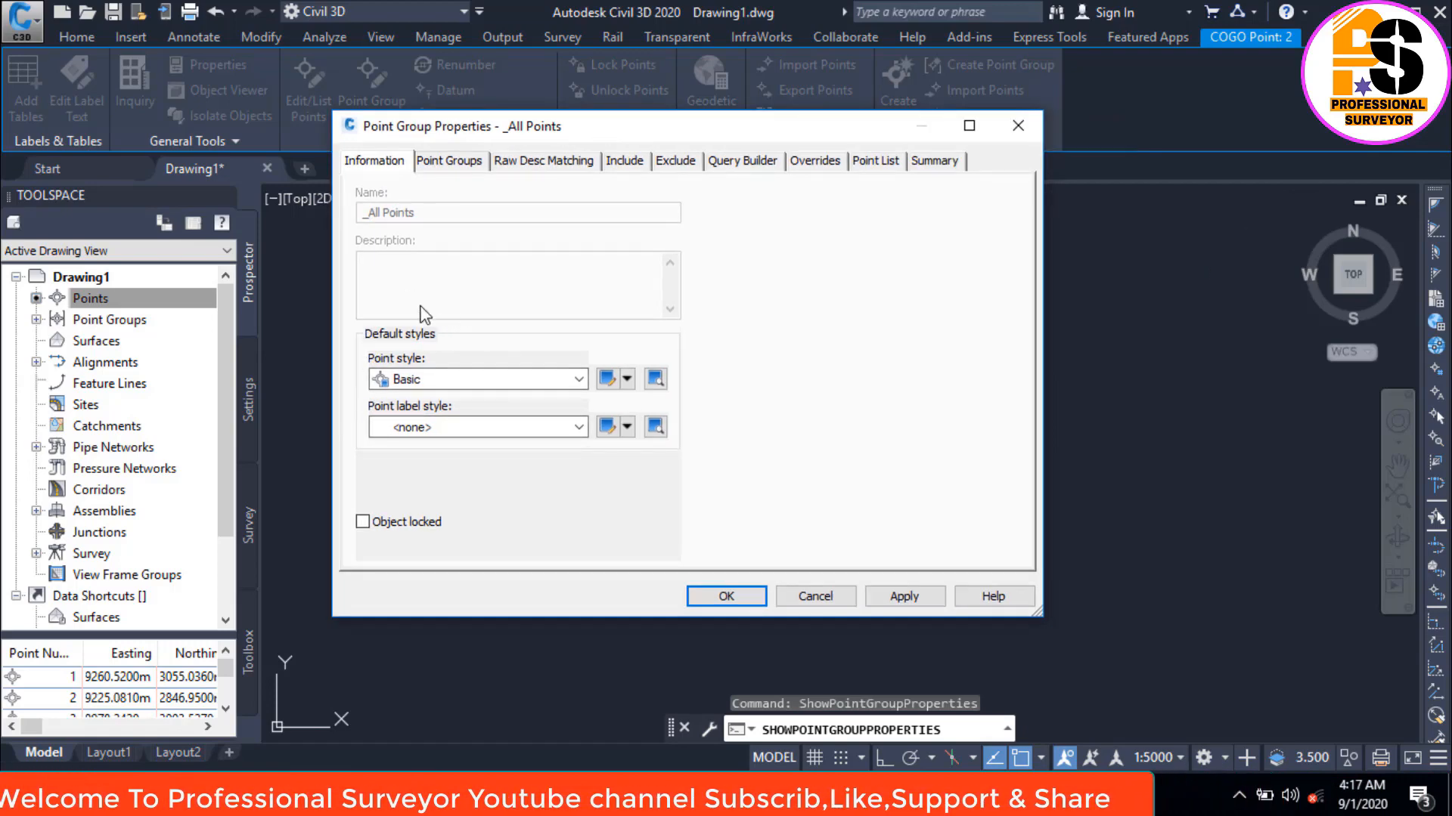
# Set the group's default point style to Benchmark and its point label style to Point# and Description, and apply the changes.
pyautogui.click(412, 386)
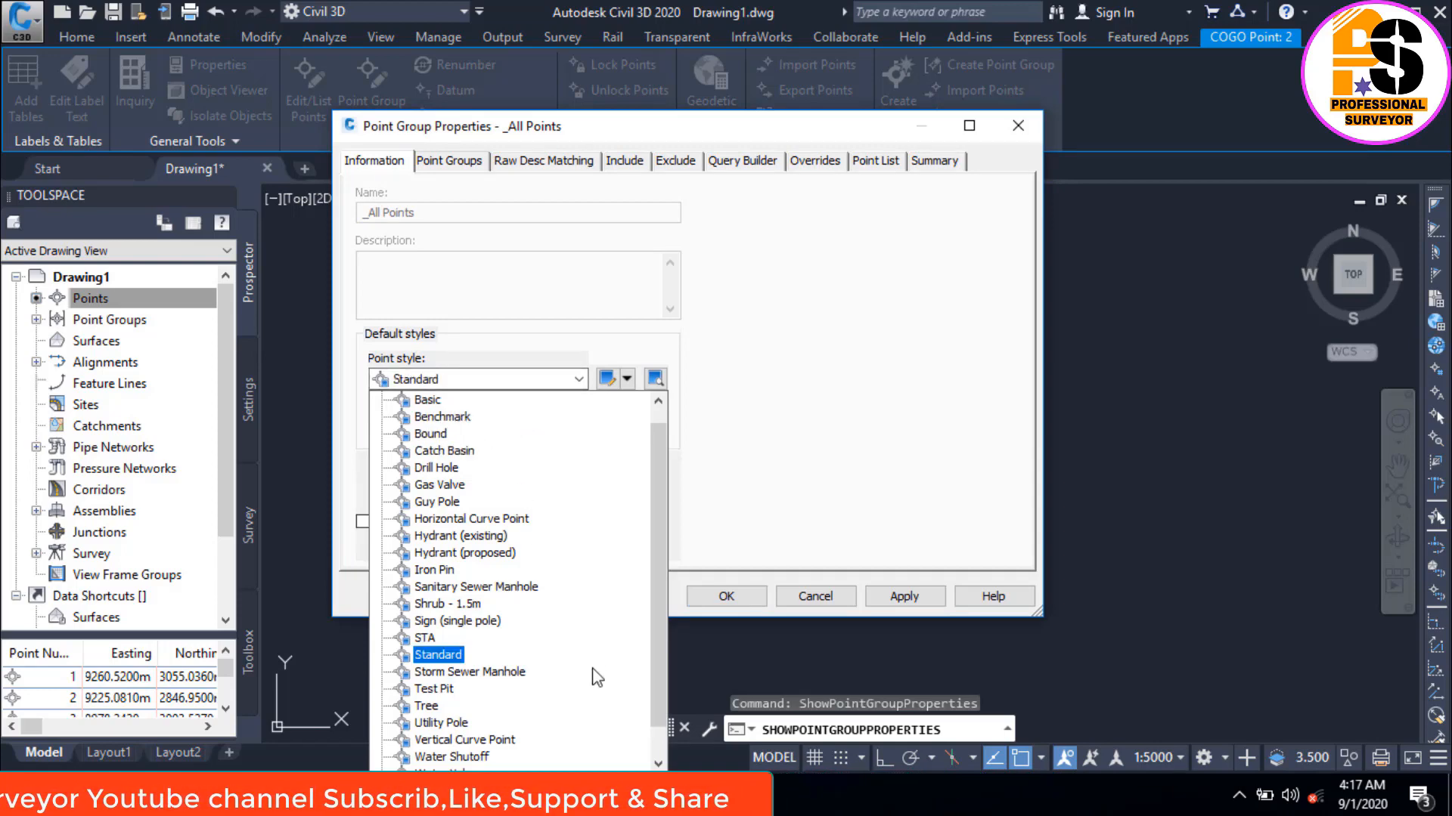
pyautogui.click(447, 421)
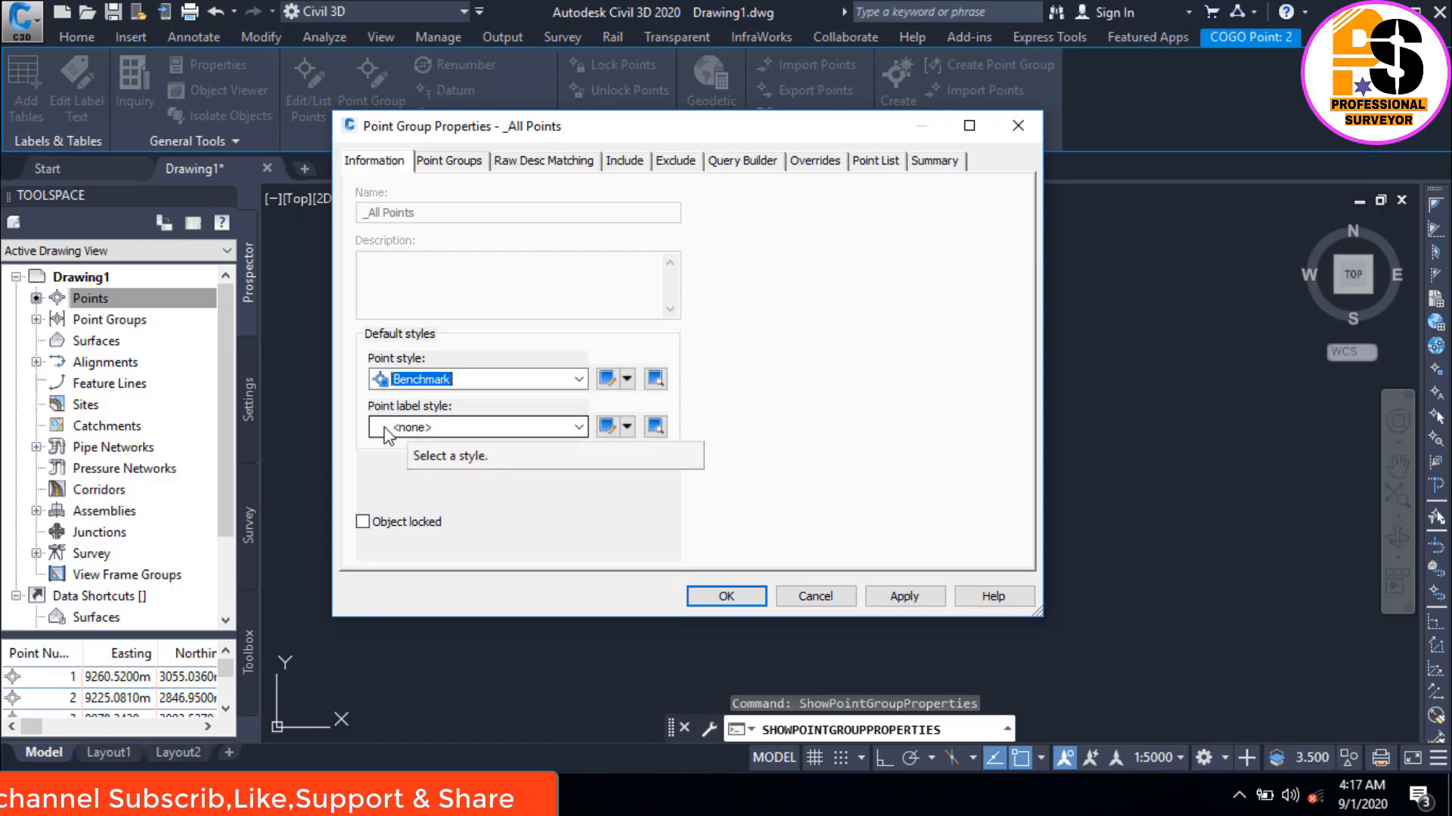
pyautogui.click(450, 427)
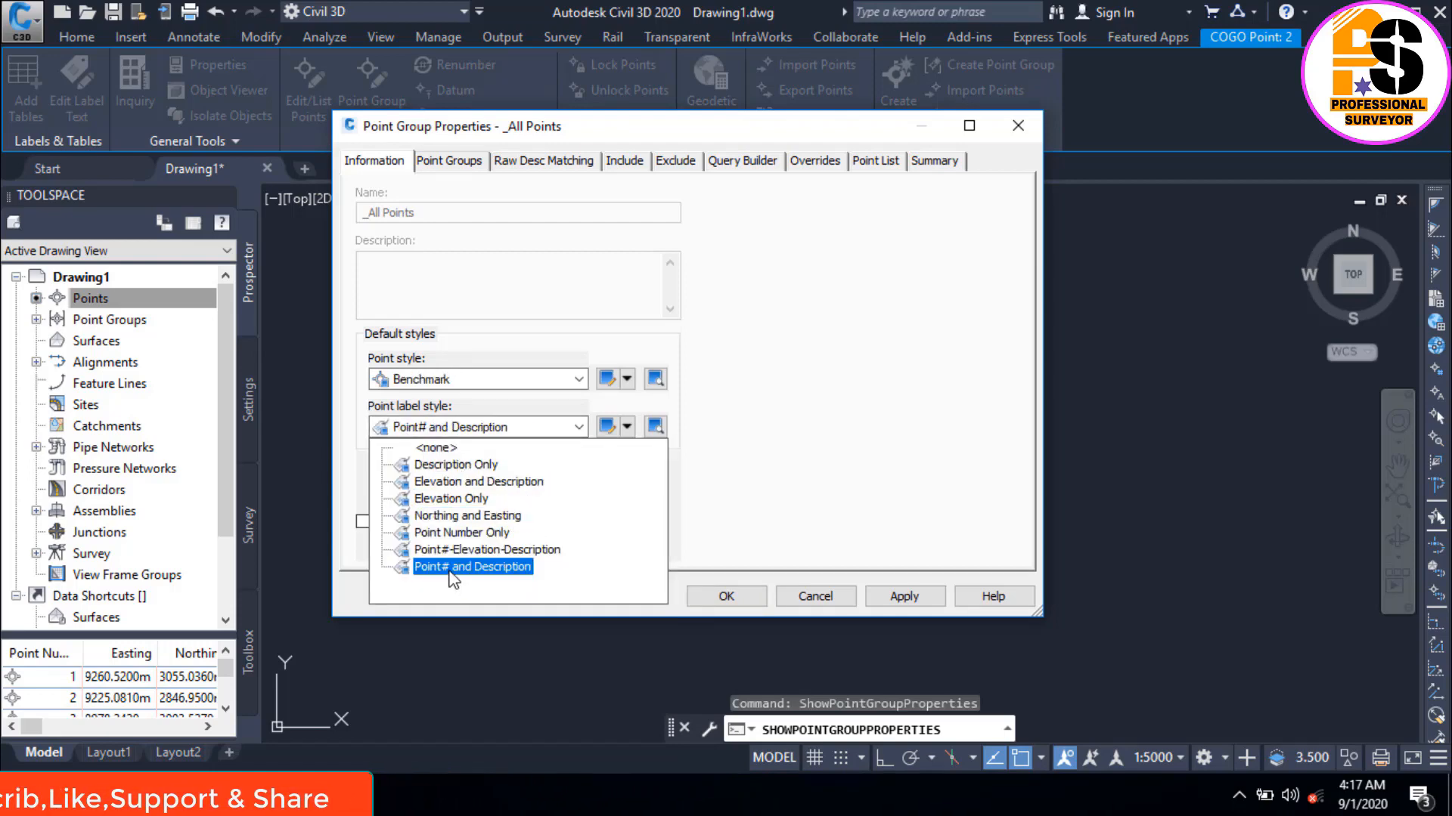
pyautogui.click(504, 568)
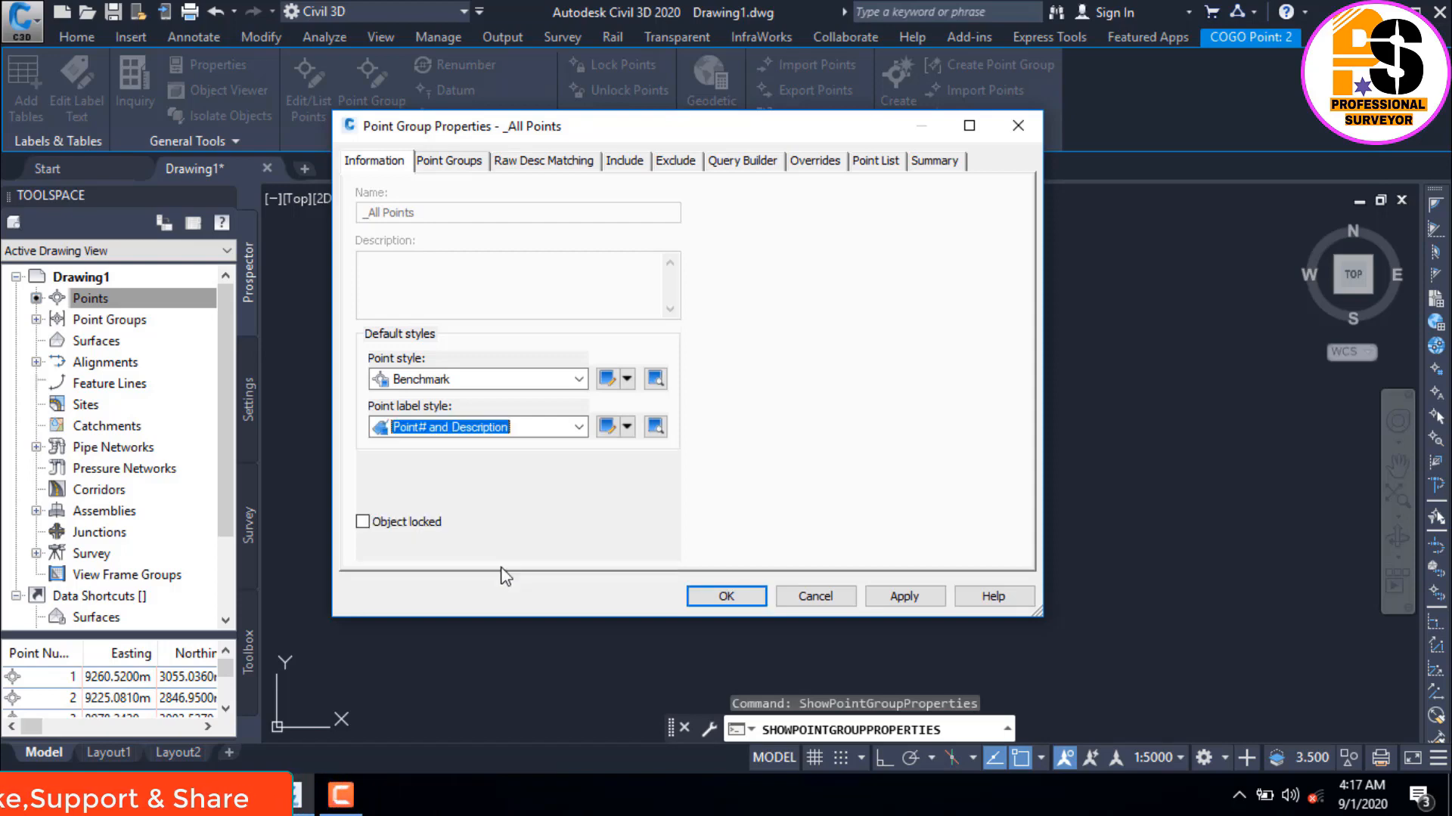
pyautogui.click(736, 598)
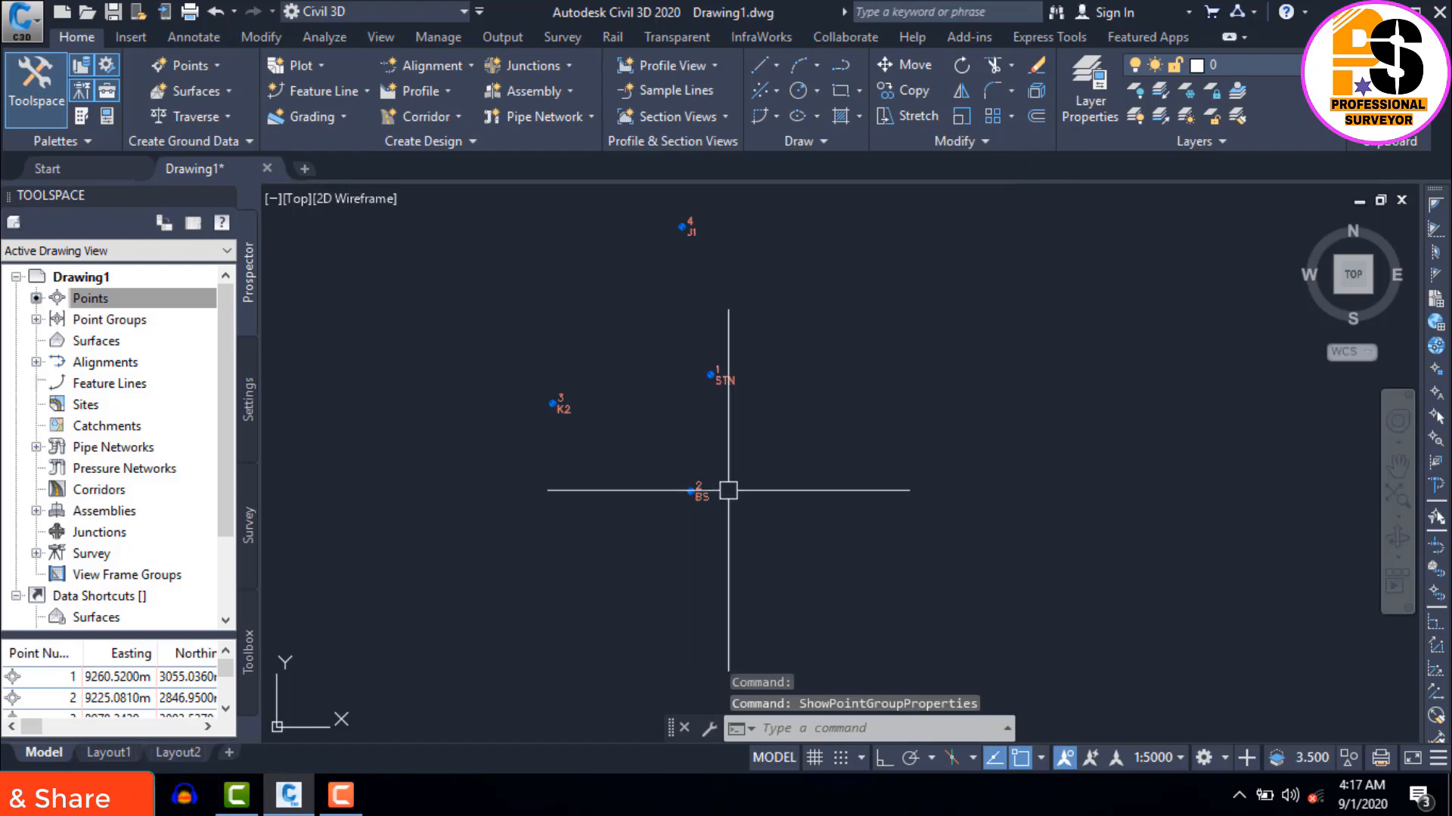
# Review the new markers, point numbers and descriptions across the whole set of imported points.
pyautogui.scroll(4, 729, 489)
pyautogui.scroll(-4, 568, 573)
pyautogui.scroll(-2, 667, 456)
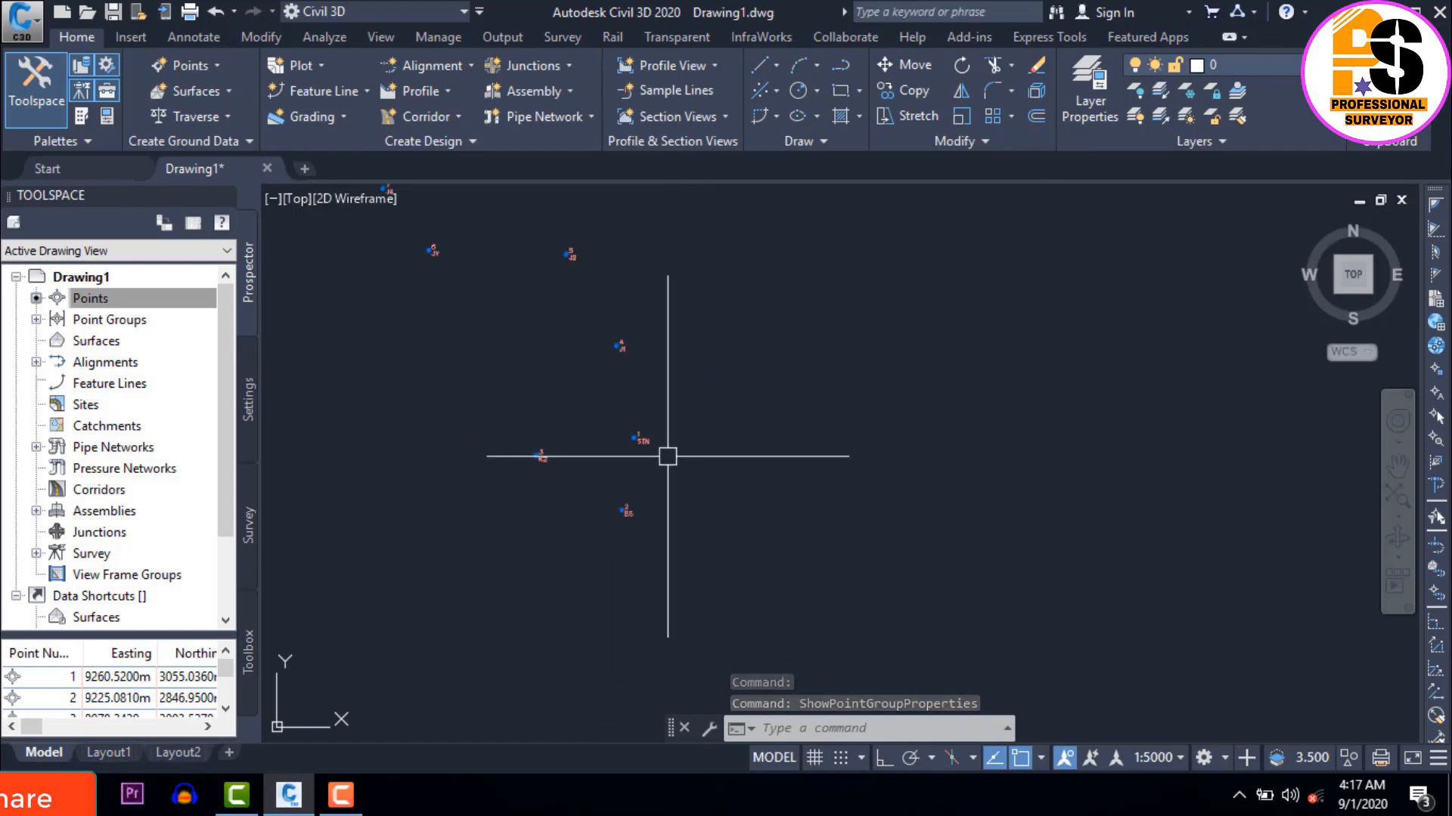
pyautogui.moveTo(620, 302); pyautogui.dragTo(597, 476, button='middle')
pyautogui.scroll(-2, 597, 512)
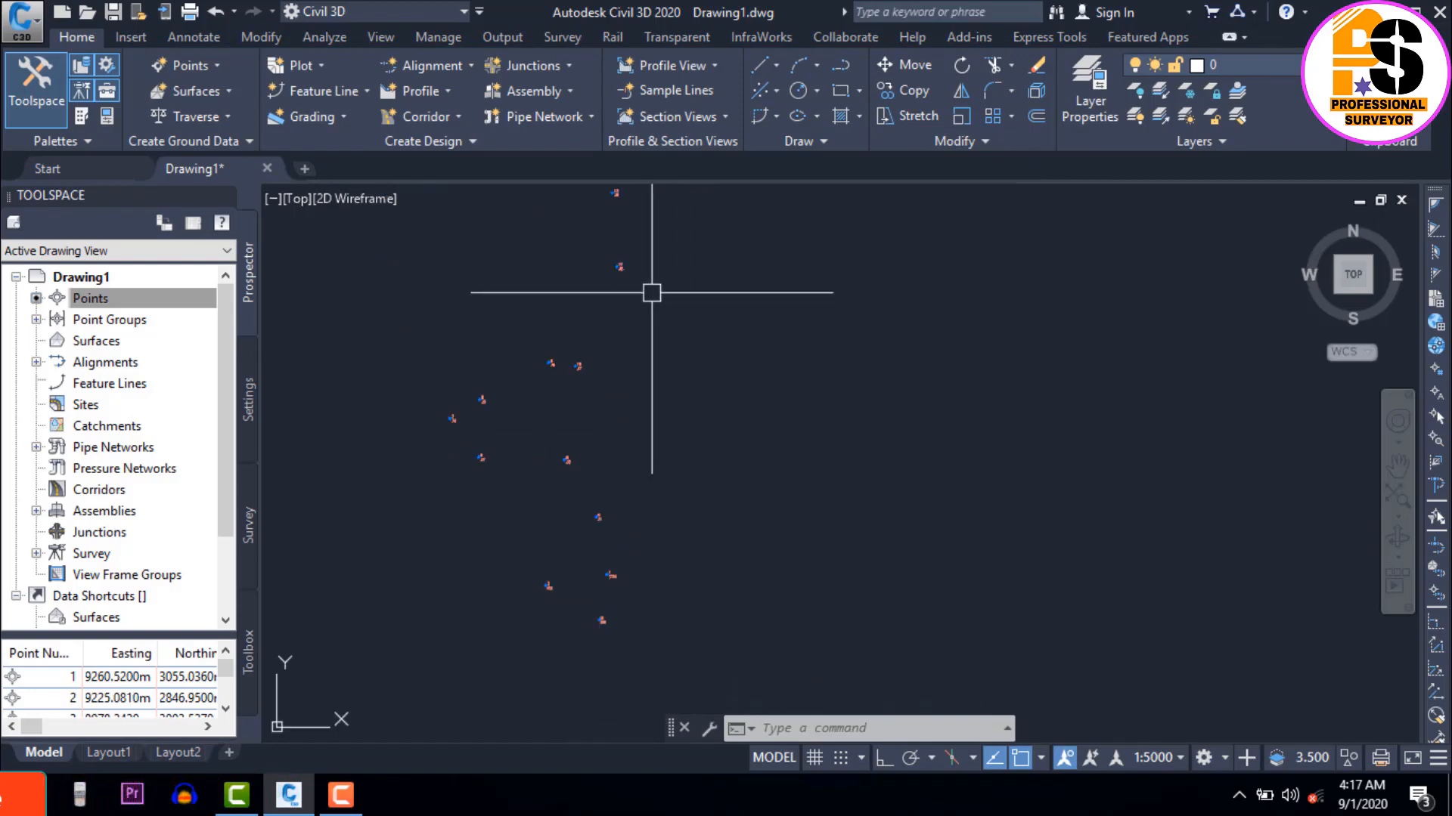
pyautogui.scroll(6, 696, 519)
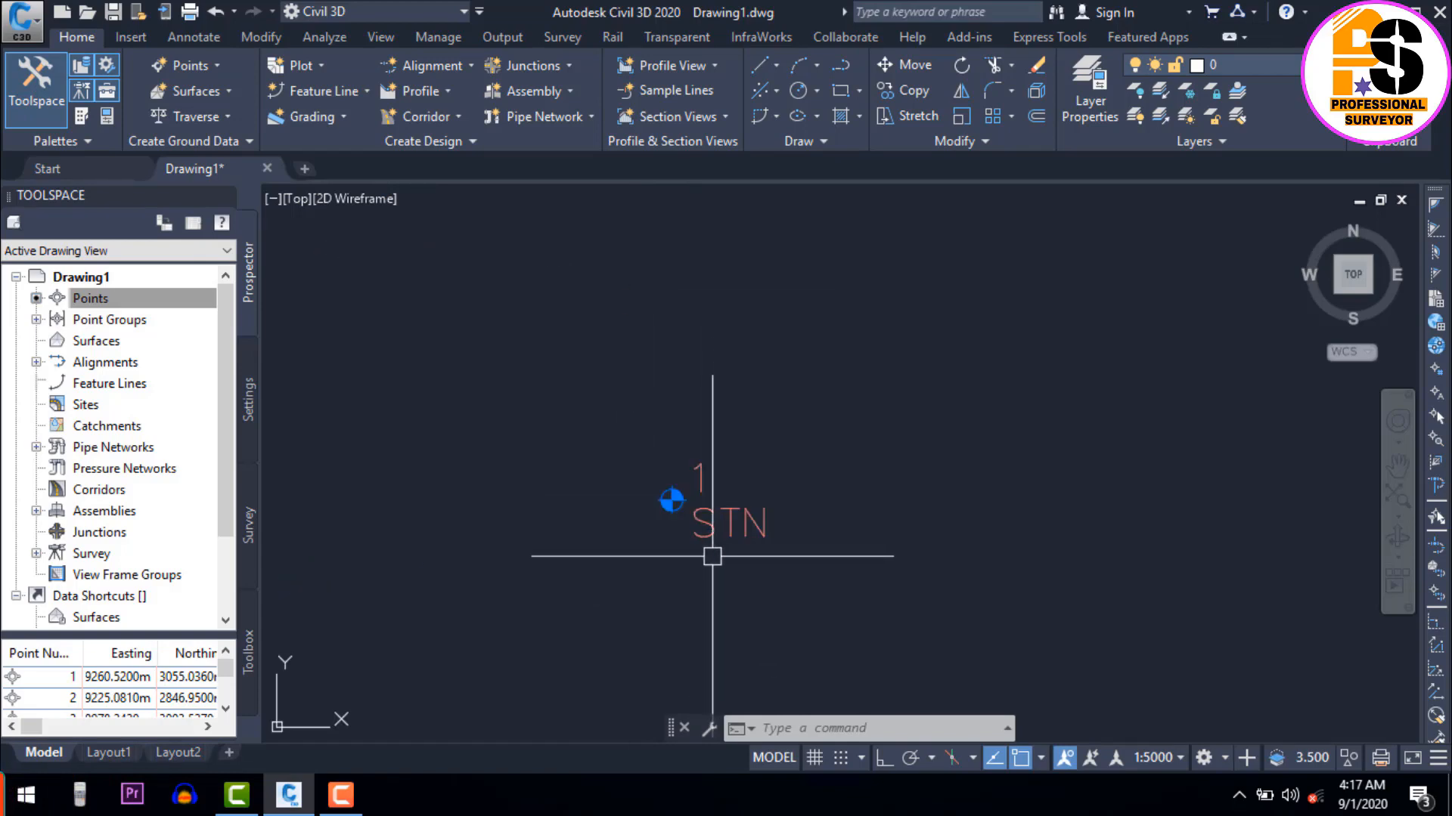
pyautogui.scroll(-3, 722, 517)
pyautogui.moveTo(696, 440); pyautogui.dragTo(688, 544, button='middle')
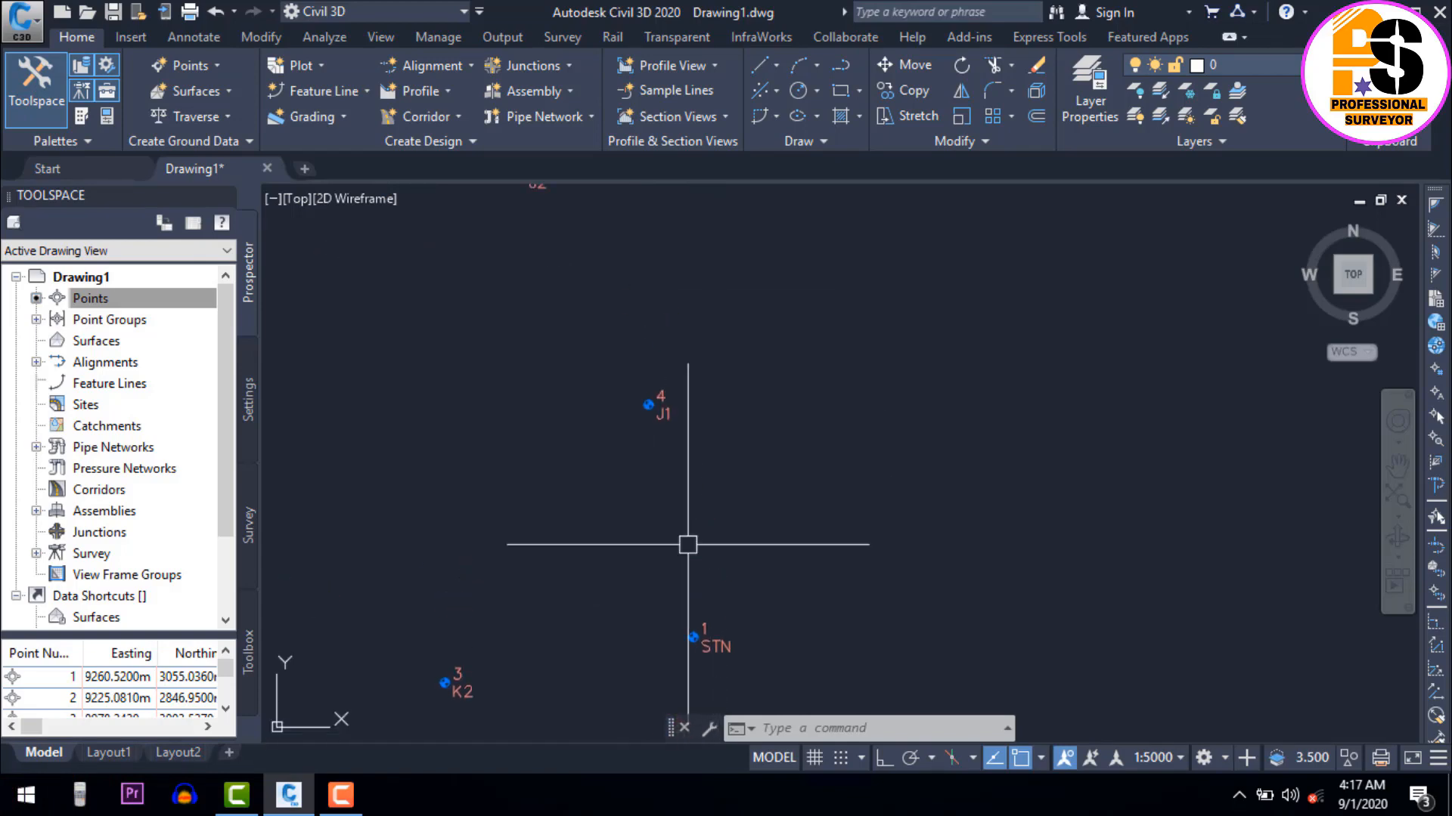
pyautogui.scroll(-2, 674, 438)
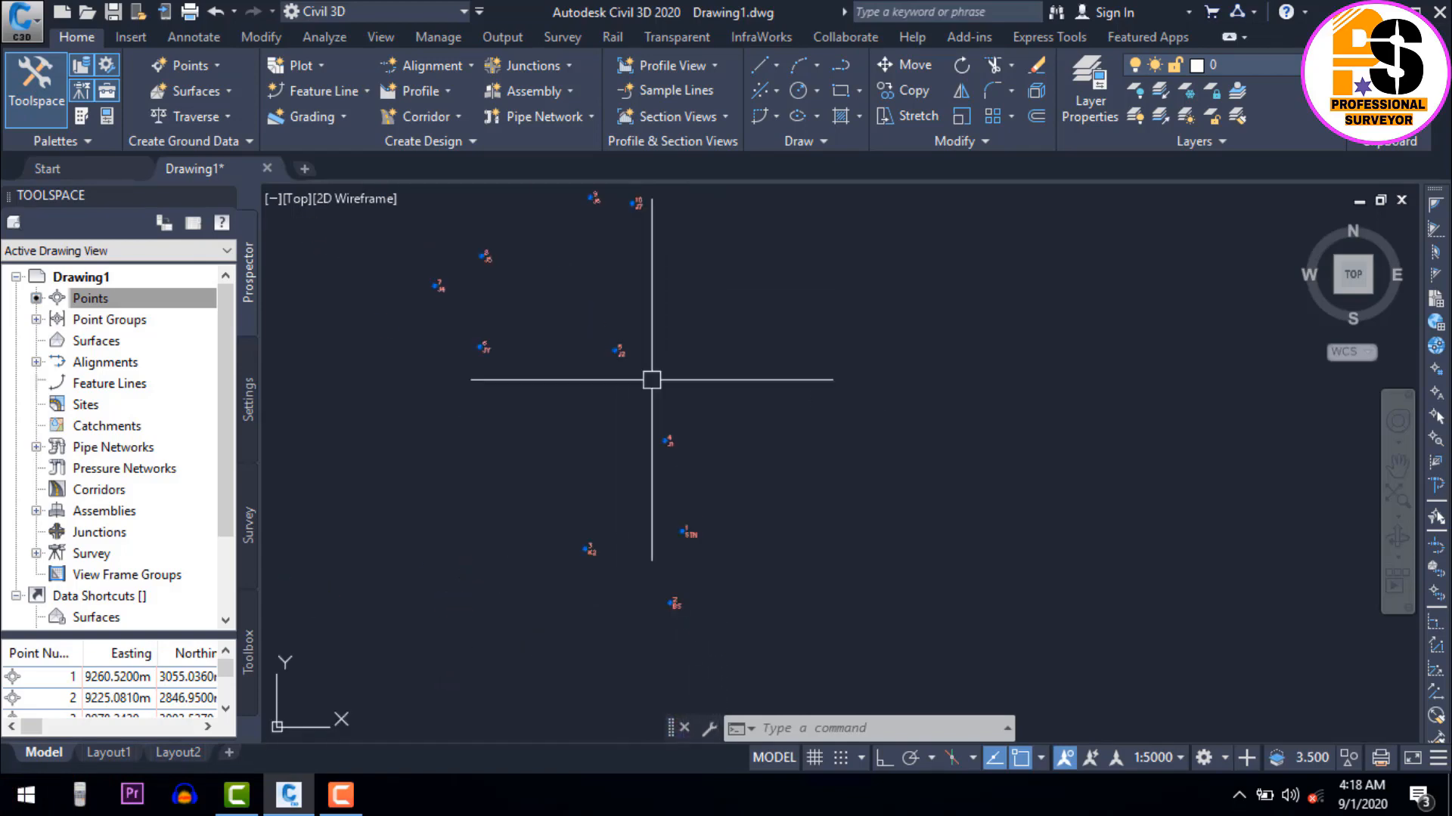
pyautogui.moveTo(558, 318)
pyautogui.mouseDown(button='middle')
pyautogui.moveTo(479, 406)
pyautogui.moveTo(418, 535)
pyautogui.mouseUp(button='middle')
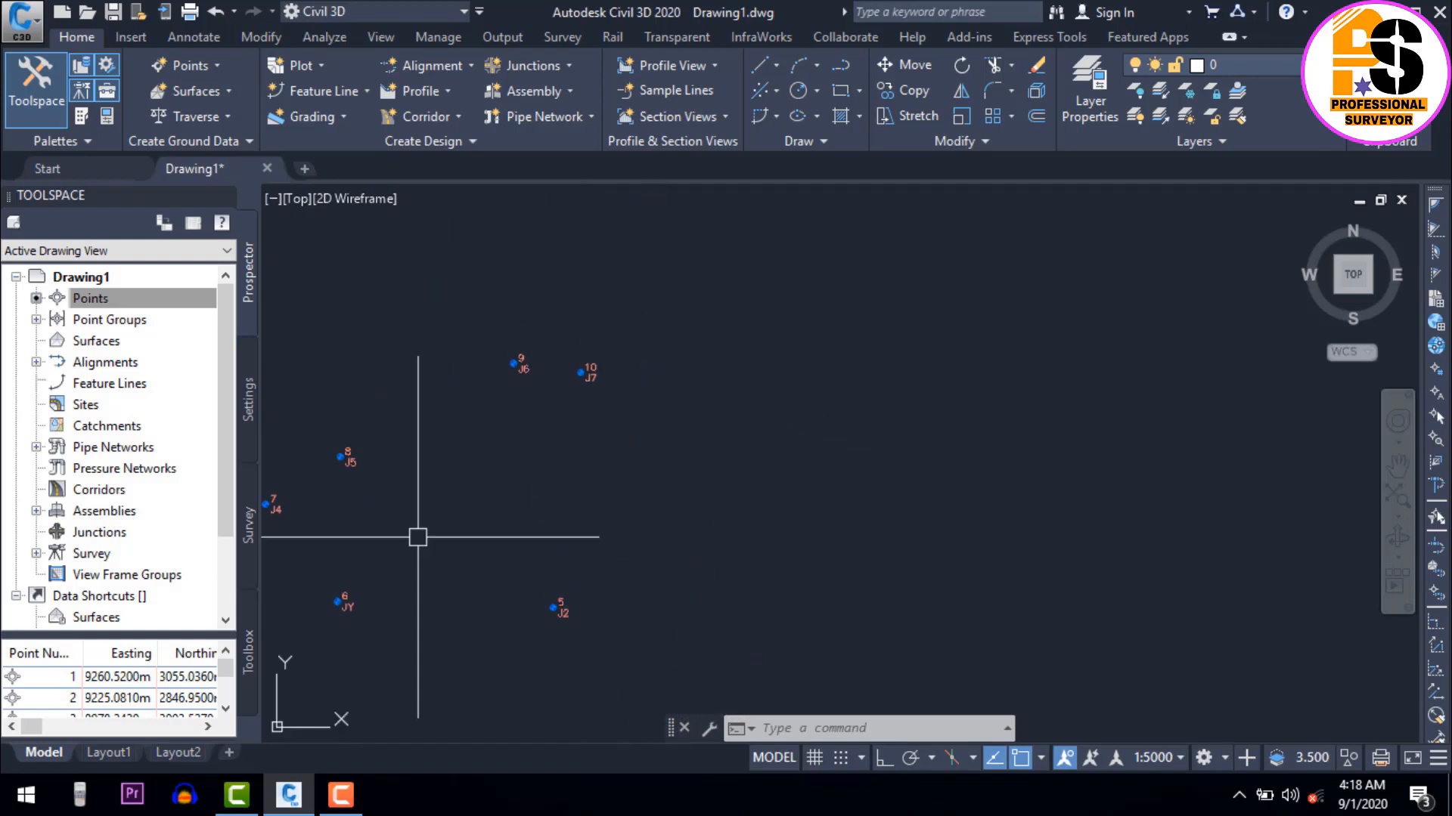
pyautogui.scroll(-4, 592, 386)
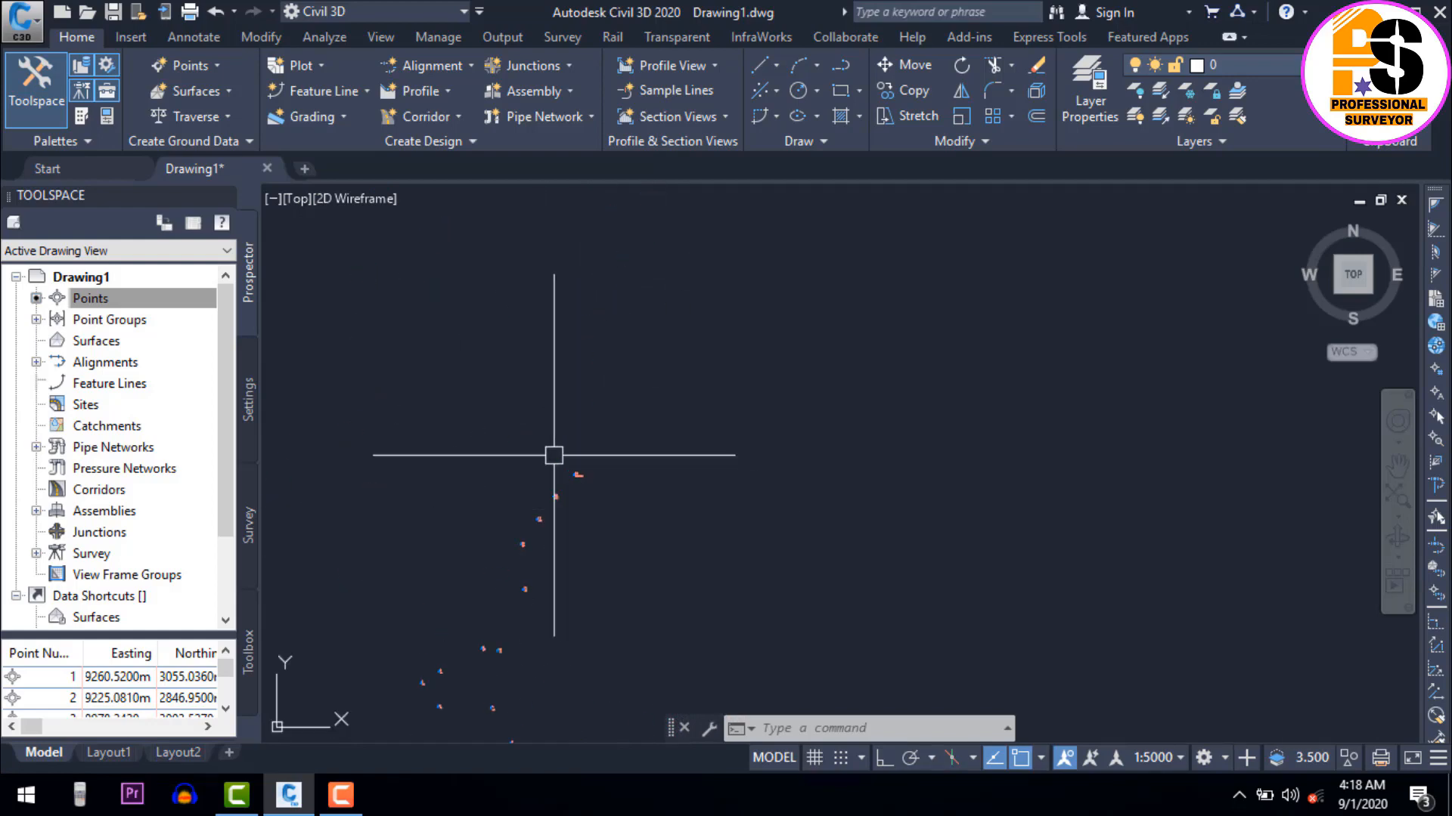
# Inspect the markers and overlapping labels of the northernmost points 15 and 16 close up.
pyautogui.scroll(6, 567, 420)
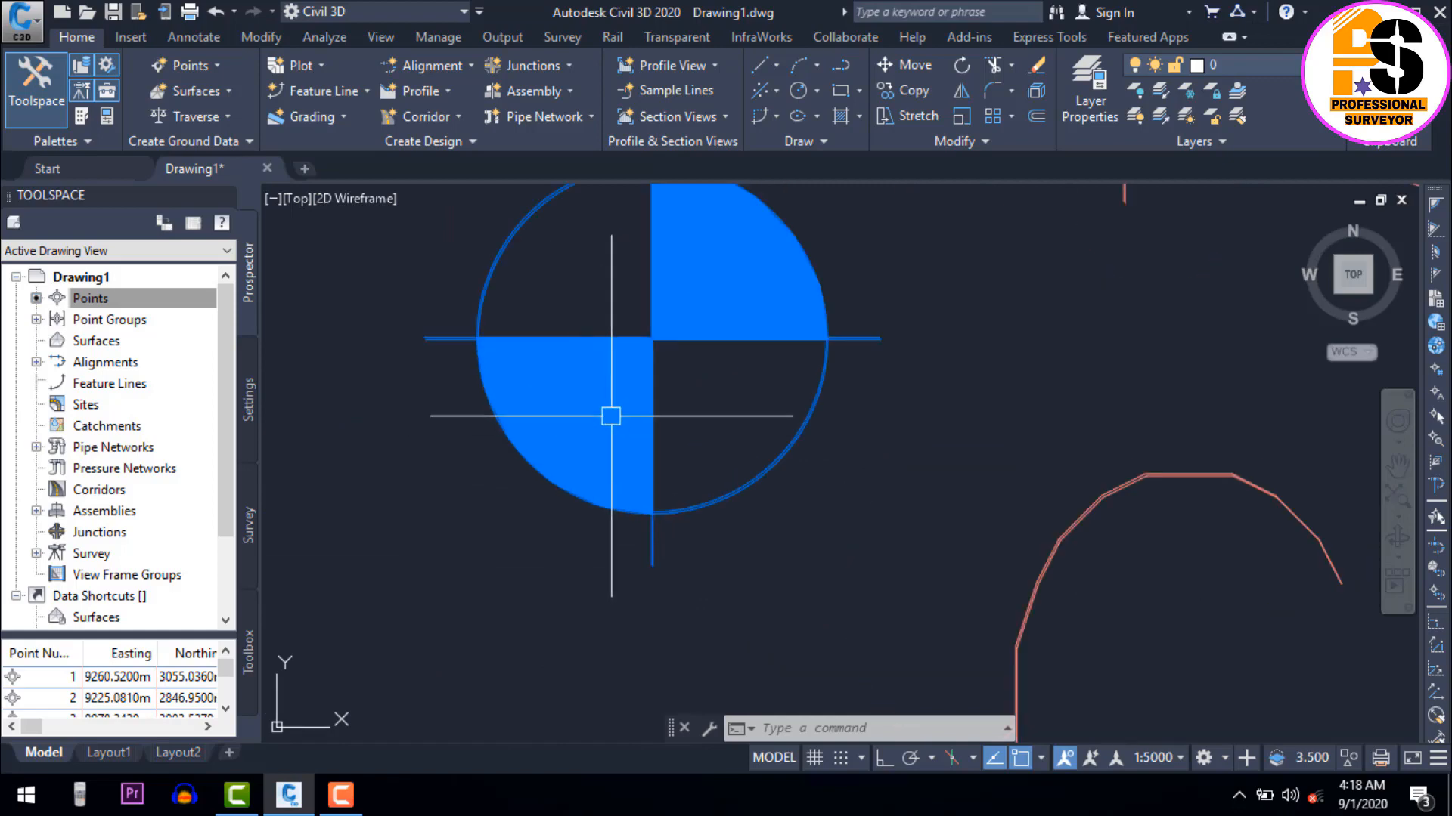
pyautogui.scroll(-4, 573, 392)
pyautogui.scroll(5, 645, 405)
pyautogui.scroll(-3, 702, 381)
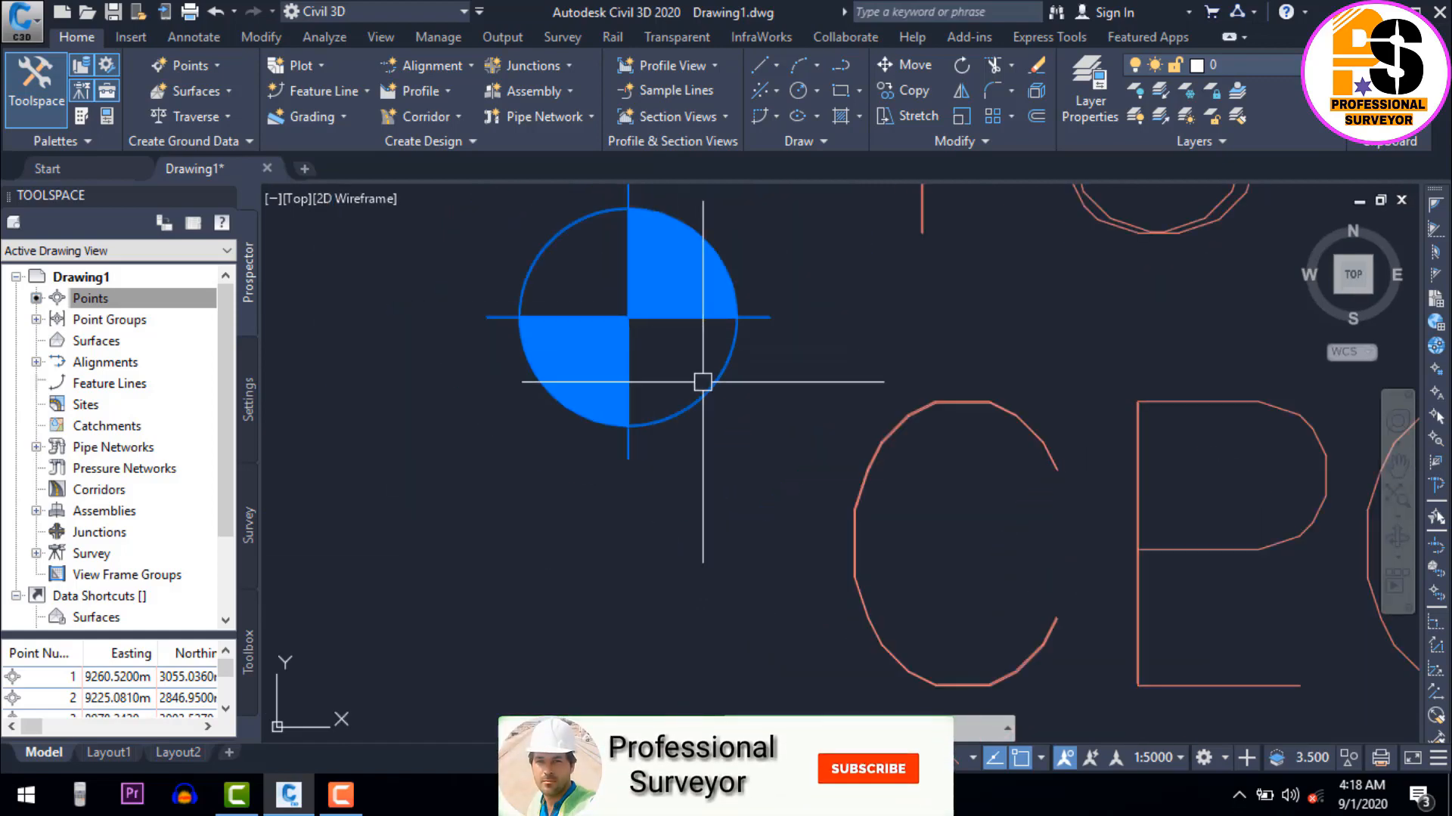
pyautogui.scroll(-5, 703, 382)
pyautogui.scroll(3, 687, 382)
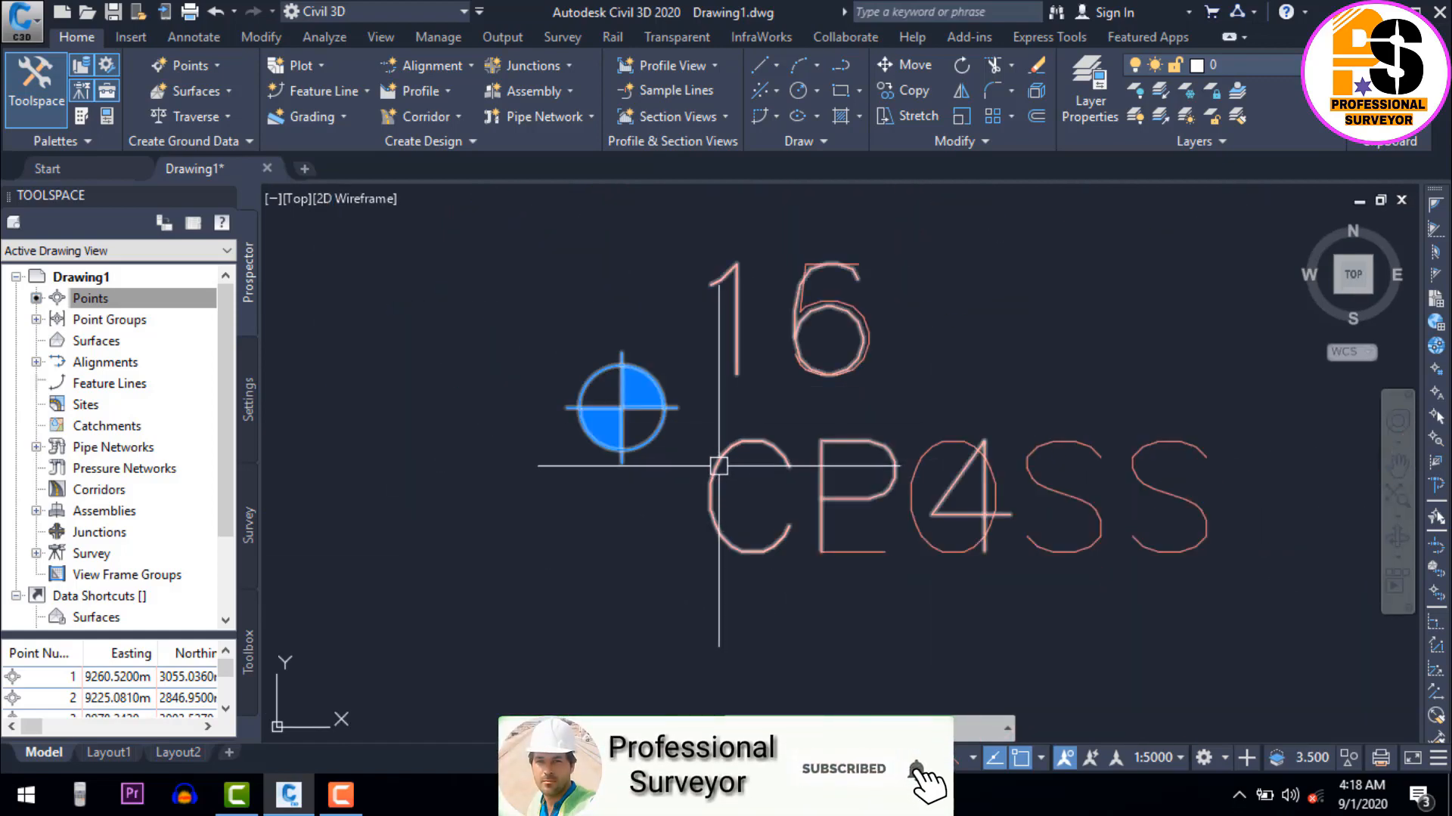
# Select point 16 by its label, examine the centre of its marker closely, and clear the selection.
pyautogui.moveTo(643, 433)
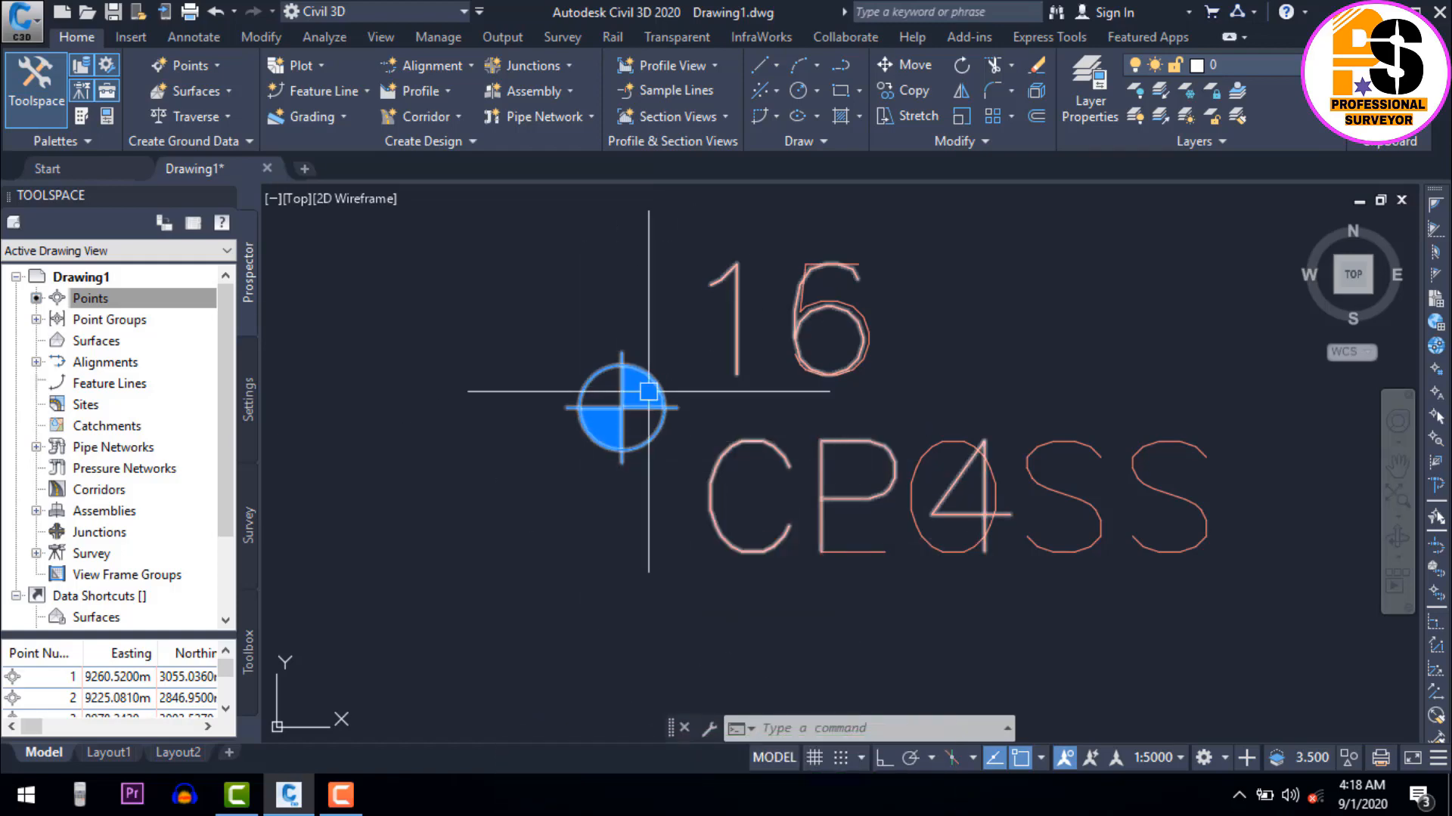
pyautogui.scroll(2, 729, 484)
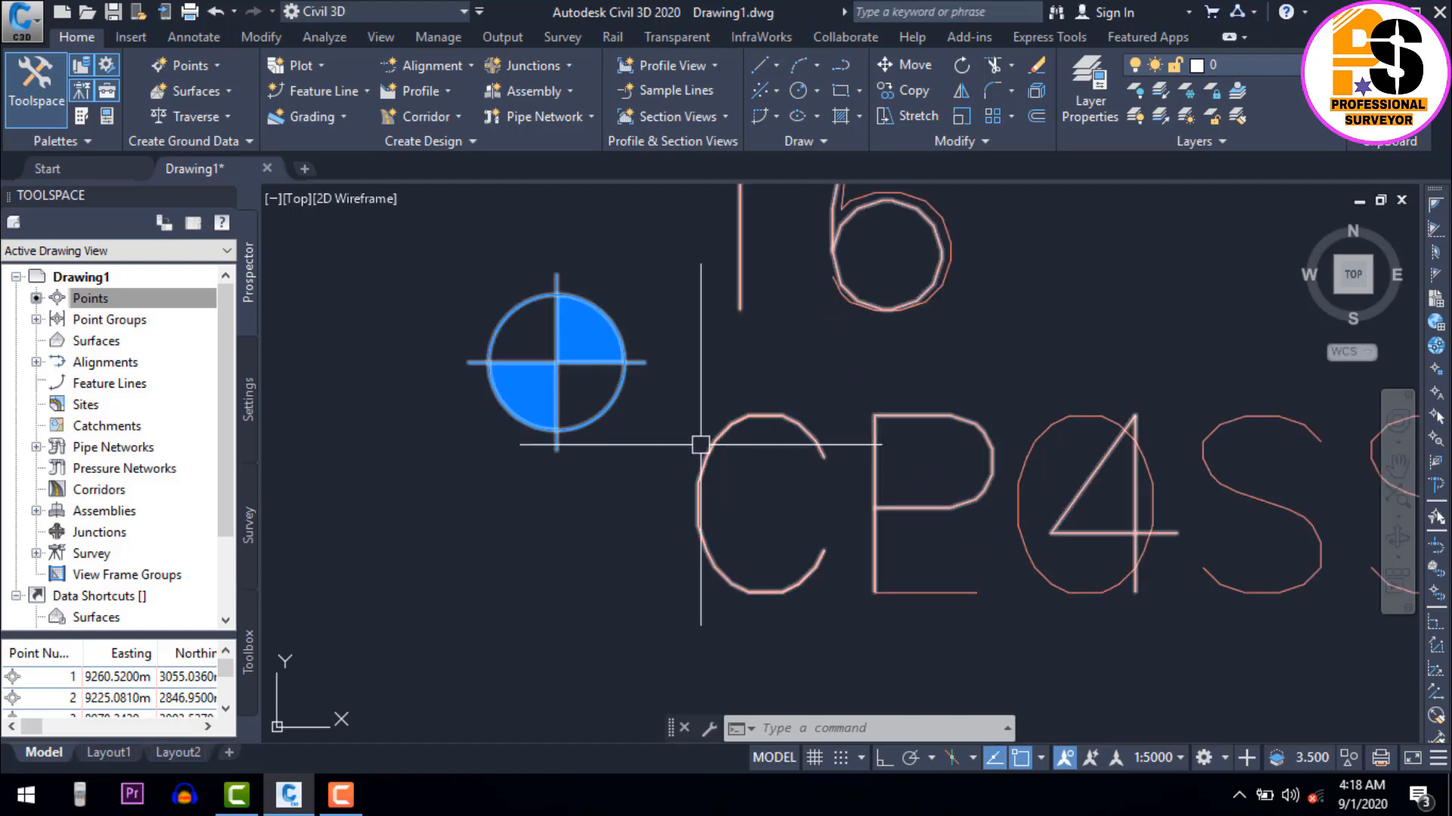
pyautogui.click(695, 467)
pyautogui.scroll(5, 532, 350)
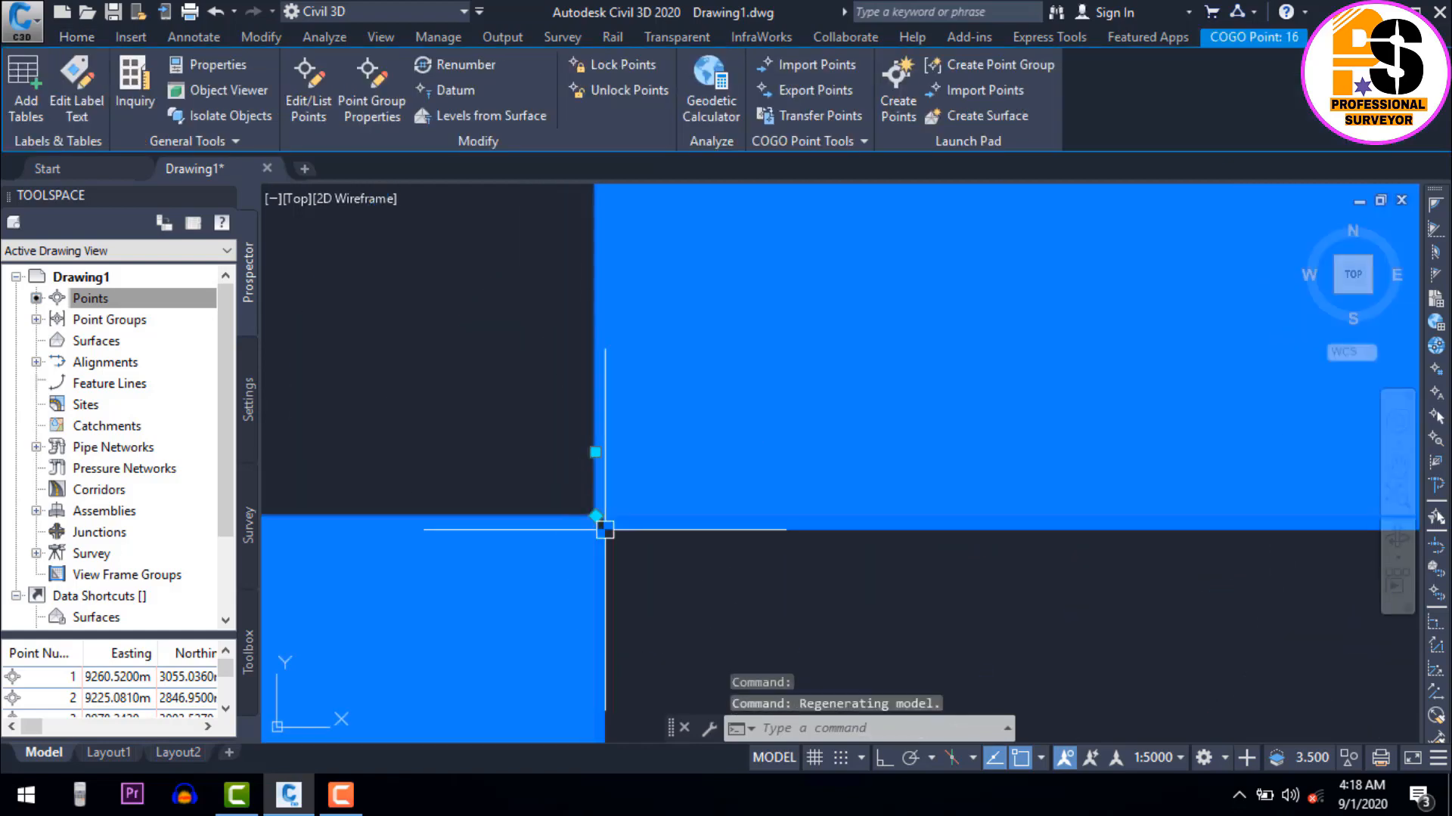
pyautogui.scroll(-3, 478, 313)
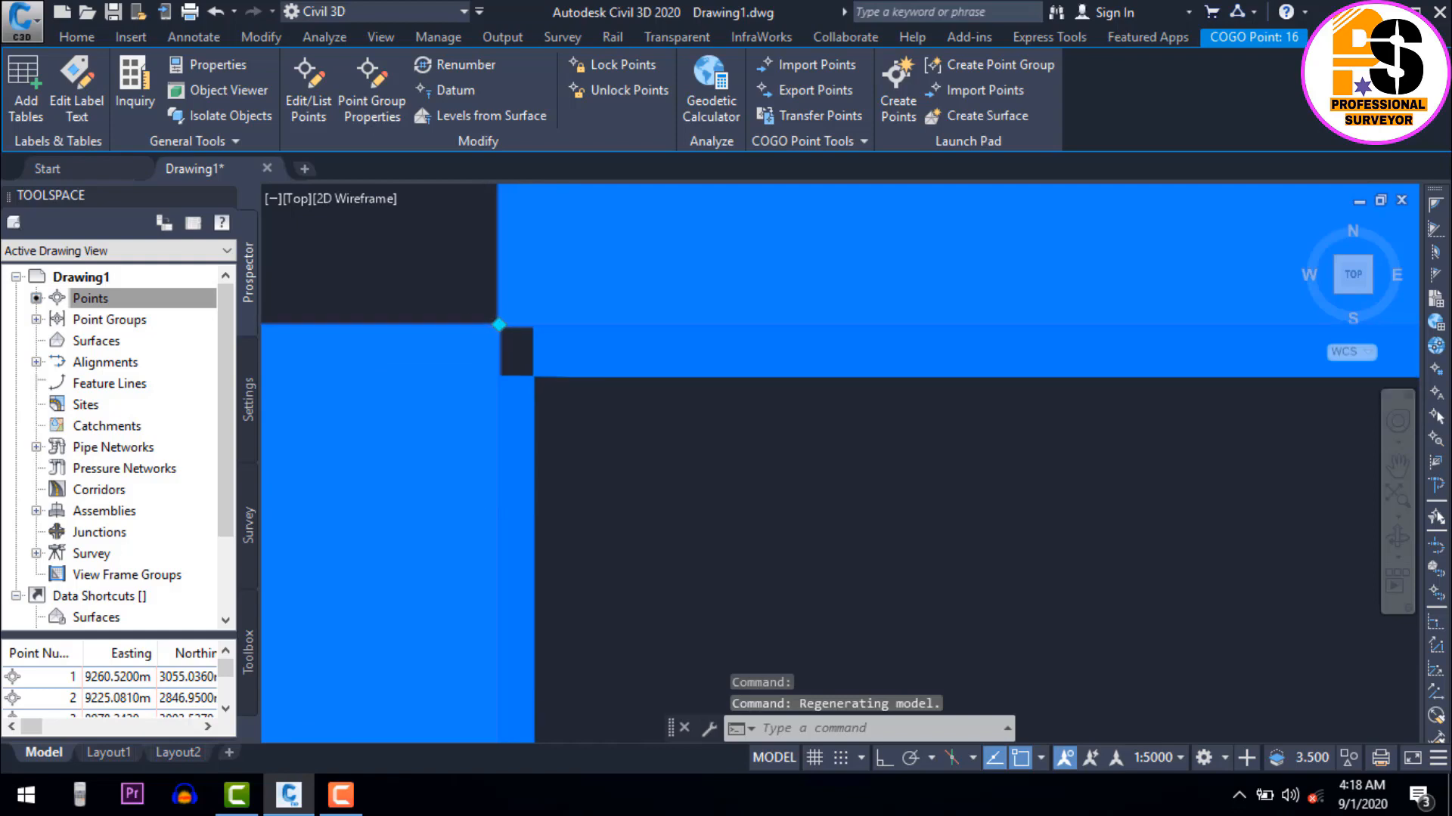
pyautogui.moveTo(488, 343)
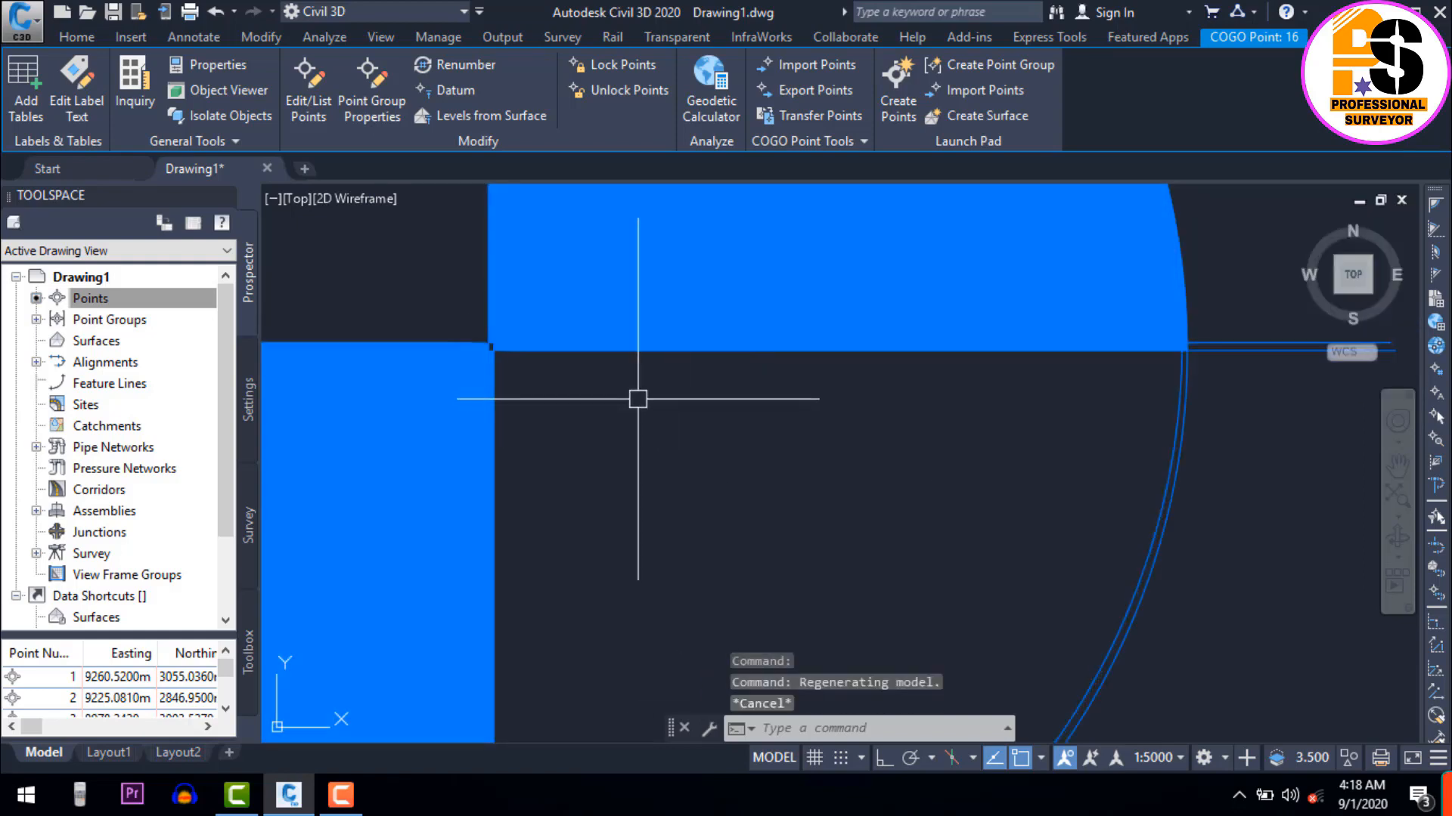
pyautogui.press('Escape')
# Select point 16 again and compare its location grip with the centre of the overlapping marker, ending with nothing selected.
pyautogui.scroll(-4, 639, 399)
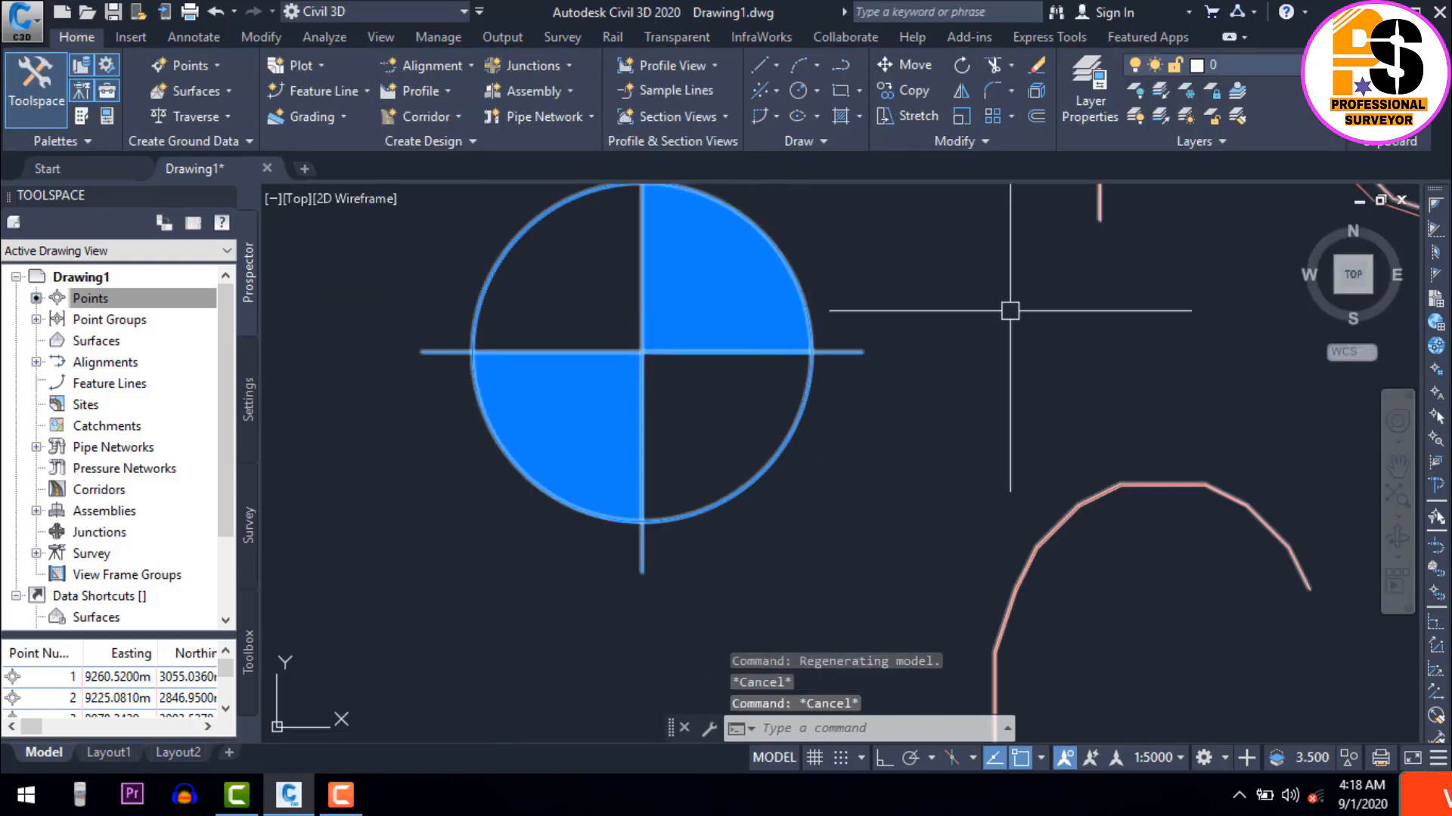
pyautogui.scroll(-2, 929, 288)
pyautogui.moveTo(897, 335); pyautogui.dragTo(678, 314, button='middle')
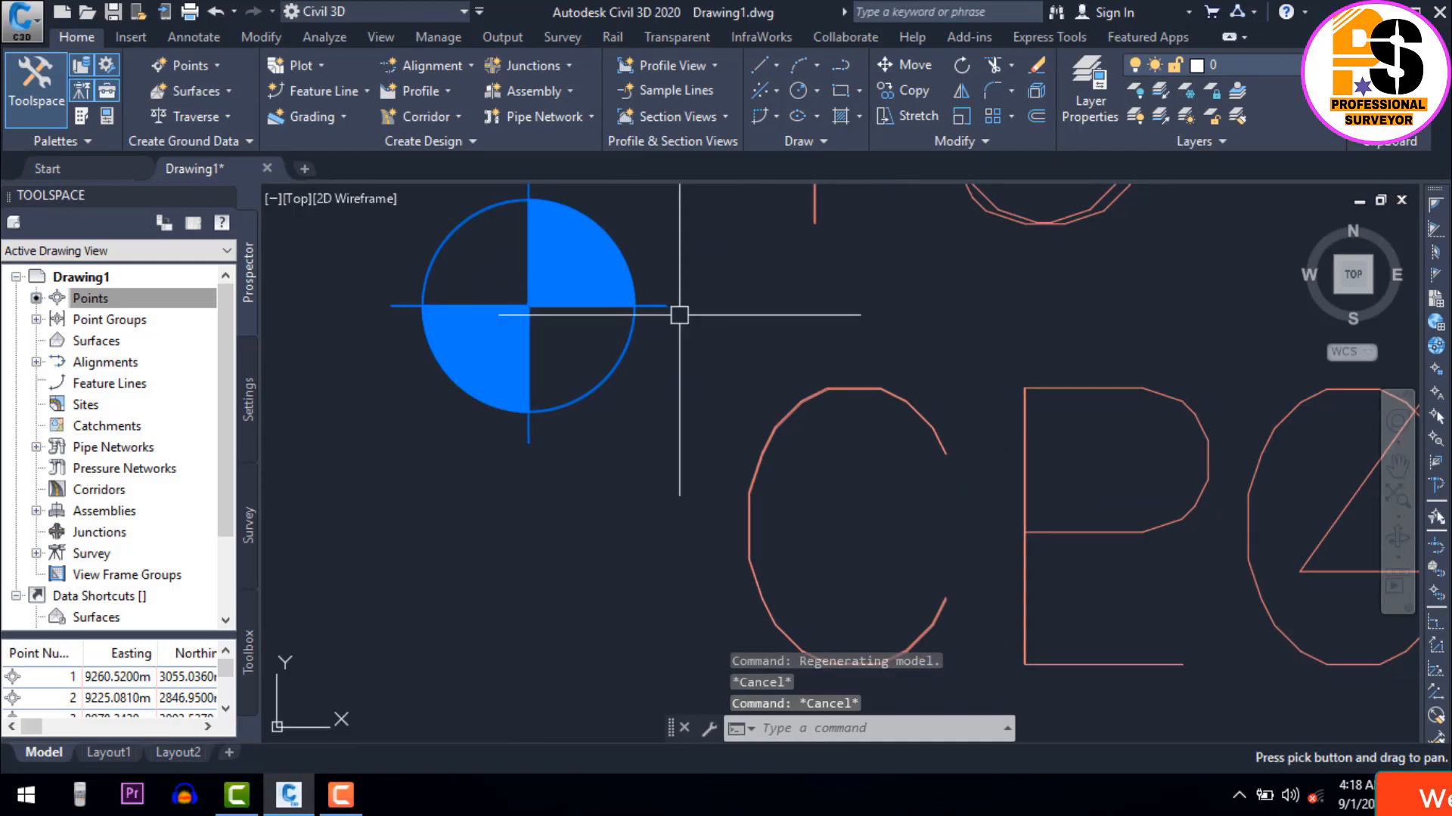
pyautogui.click(784, 420)
pyautogui.scroll(-3, 648, 399)
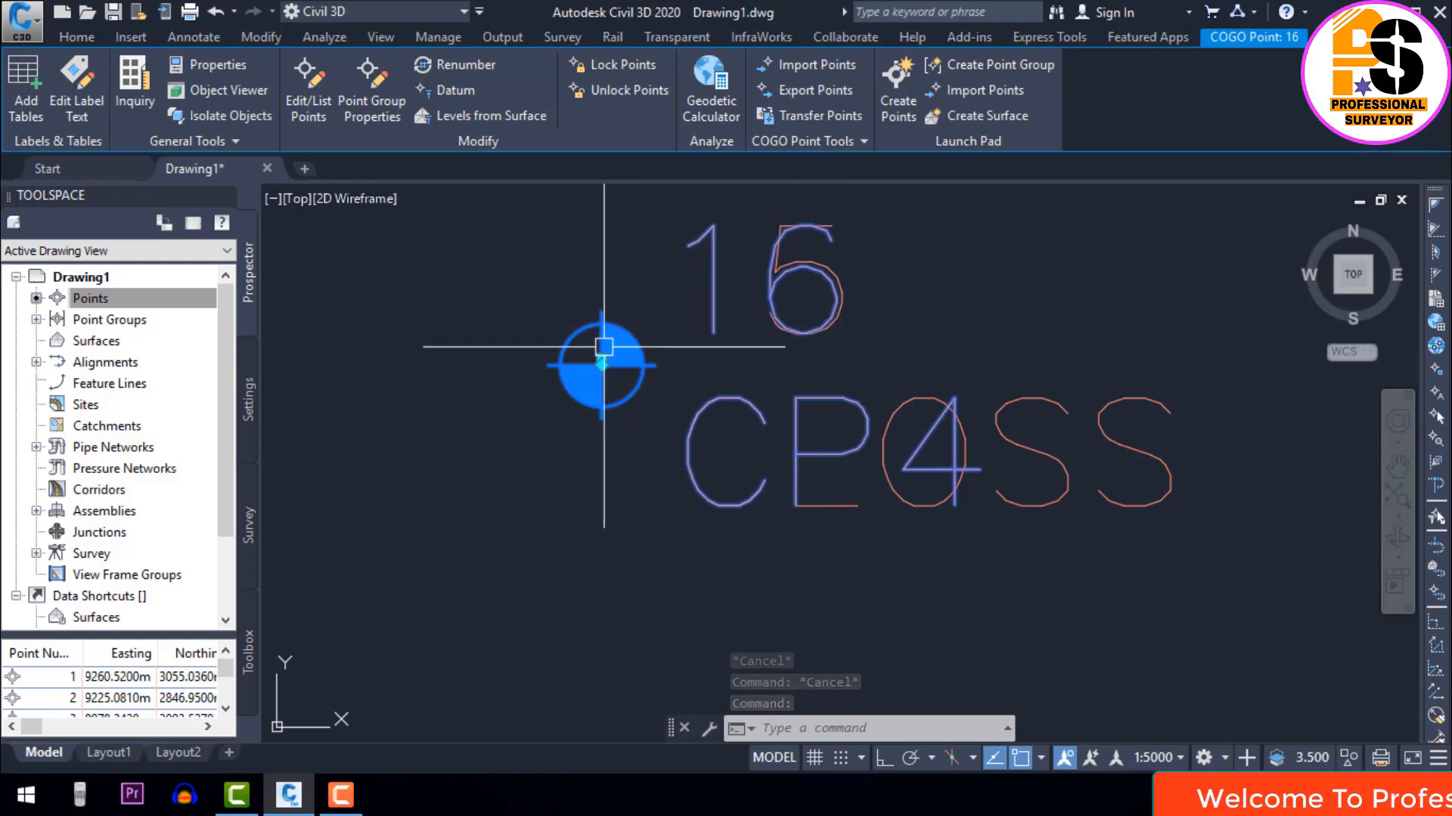
pyautogui.scroll(5, 601, 361)
pyautogui.scroll(6, 582, 341)
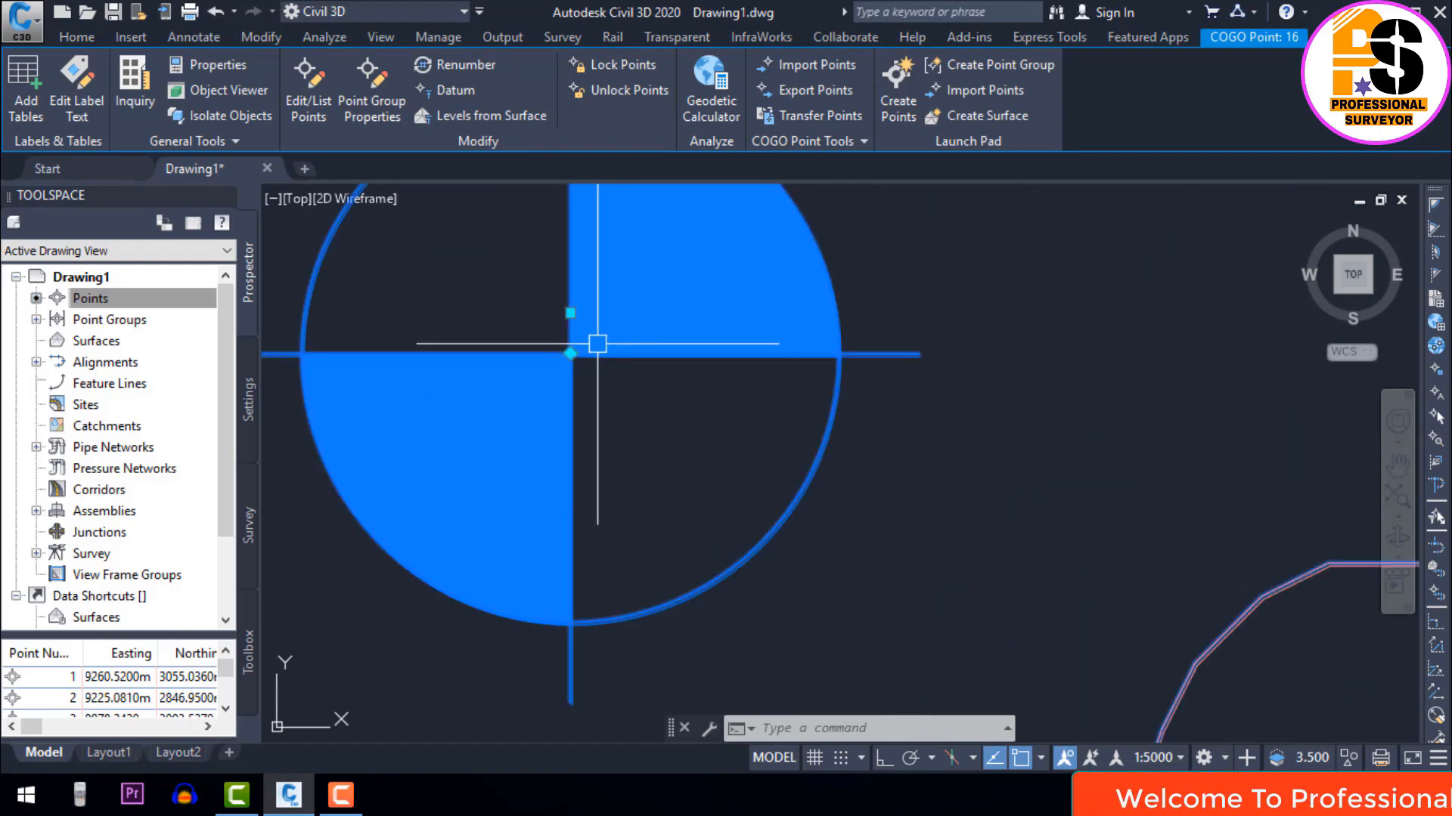
pyautogui.scroll(-6, 444, 463)
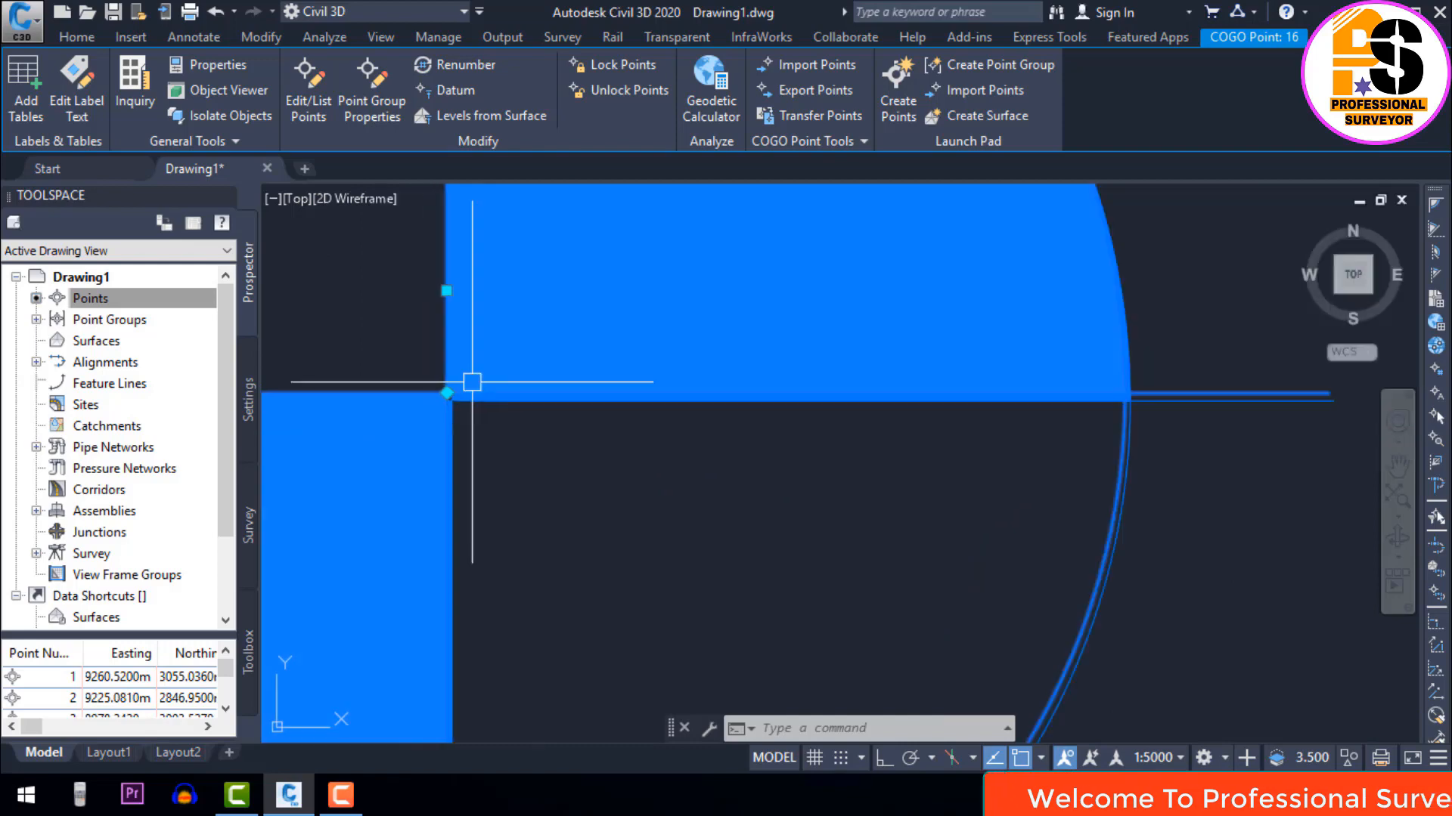
pyautogui.press('Escape')
pyautogui.press('Escape')
# Select point 15 by its CROSS label and examine its location grip relative to point 16.
pyautogui.scroll(-6, 516, 366)
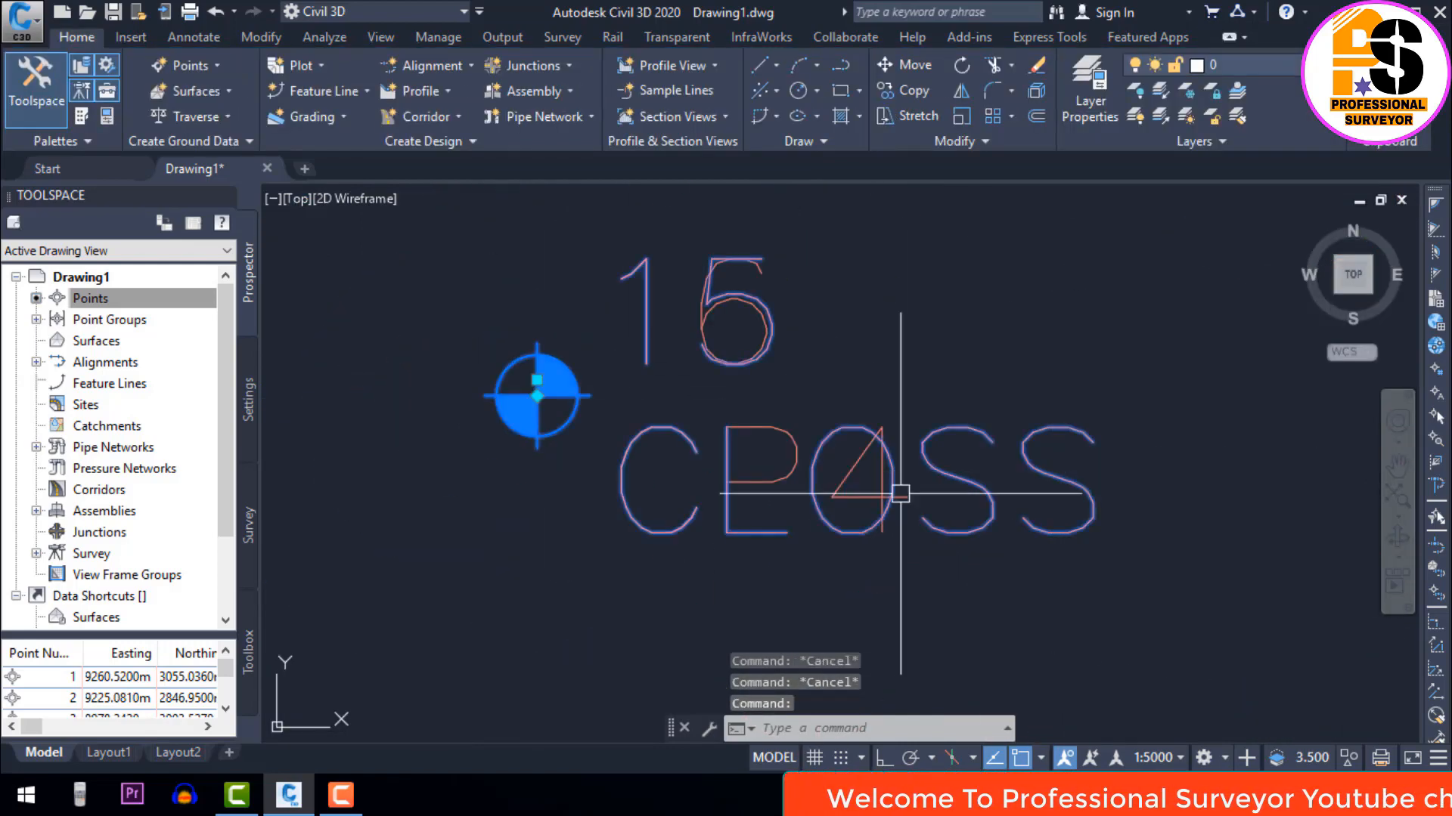
pyautogui.click(862, 490)
pyautogui.scroll(10, 537, 395)
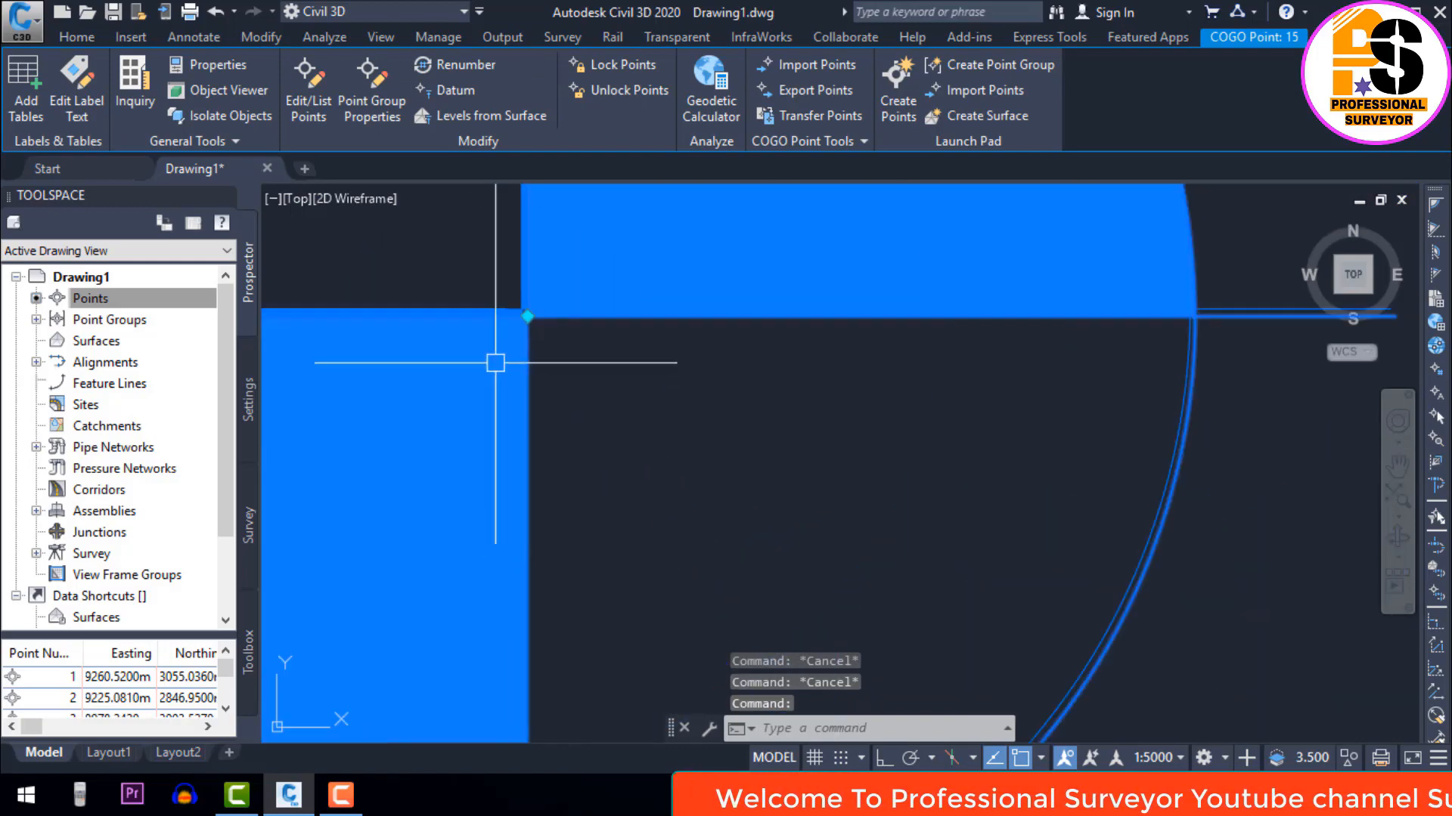
pyautogui.scroll(2, 668, 389)
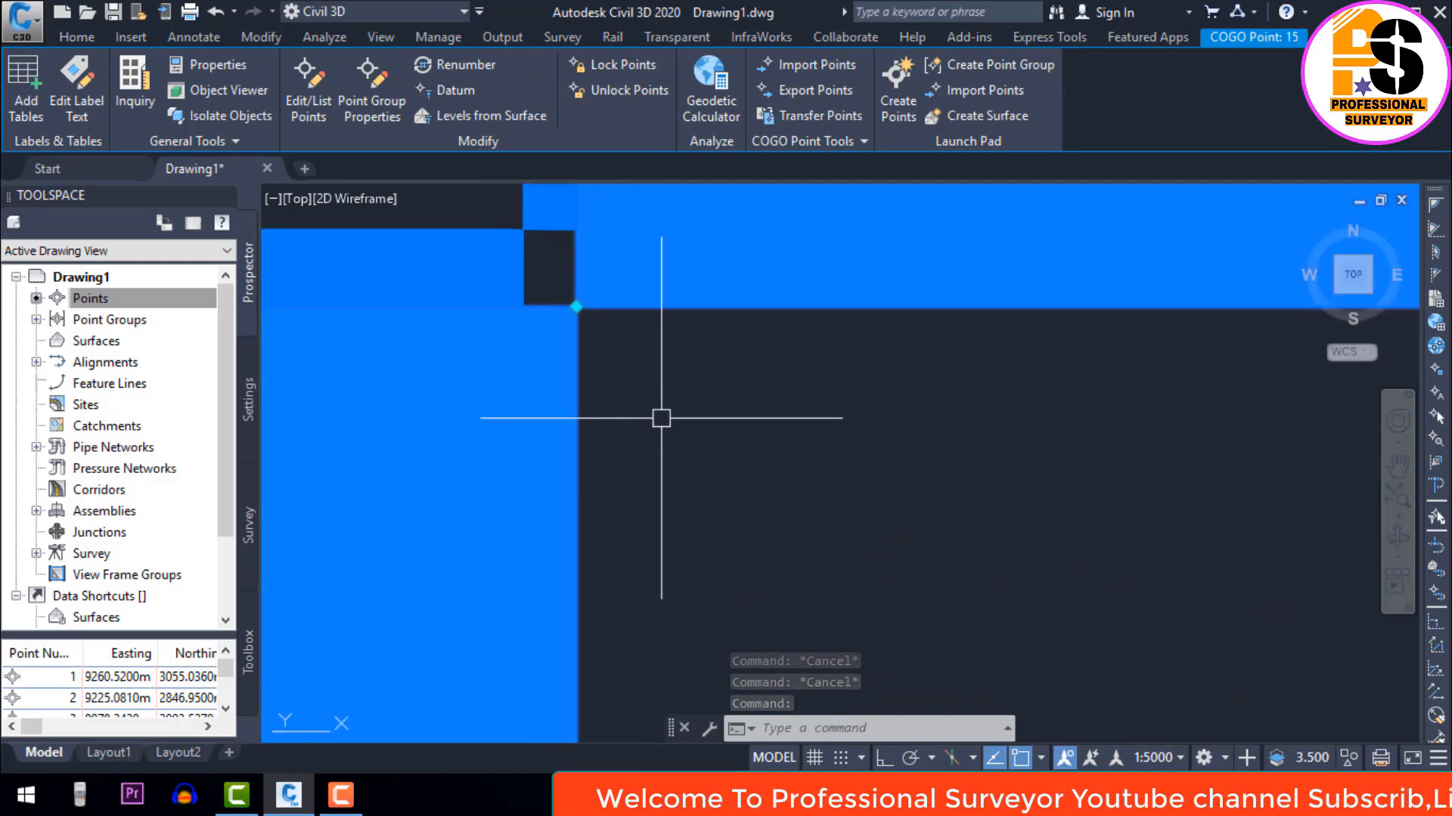
# Clear the selection of point 15 and bring the whole set of imported points back into view.
pyautogui.scroll(-1, 605, 424)
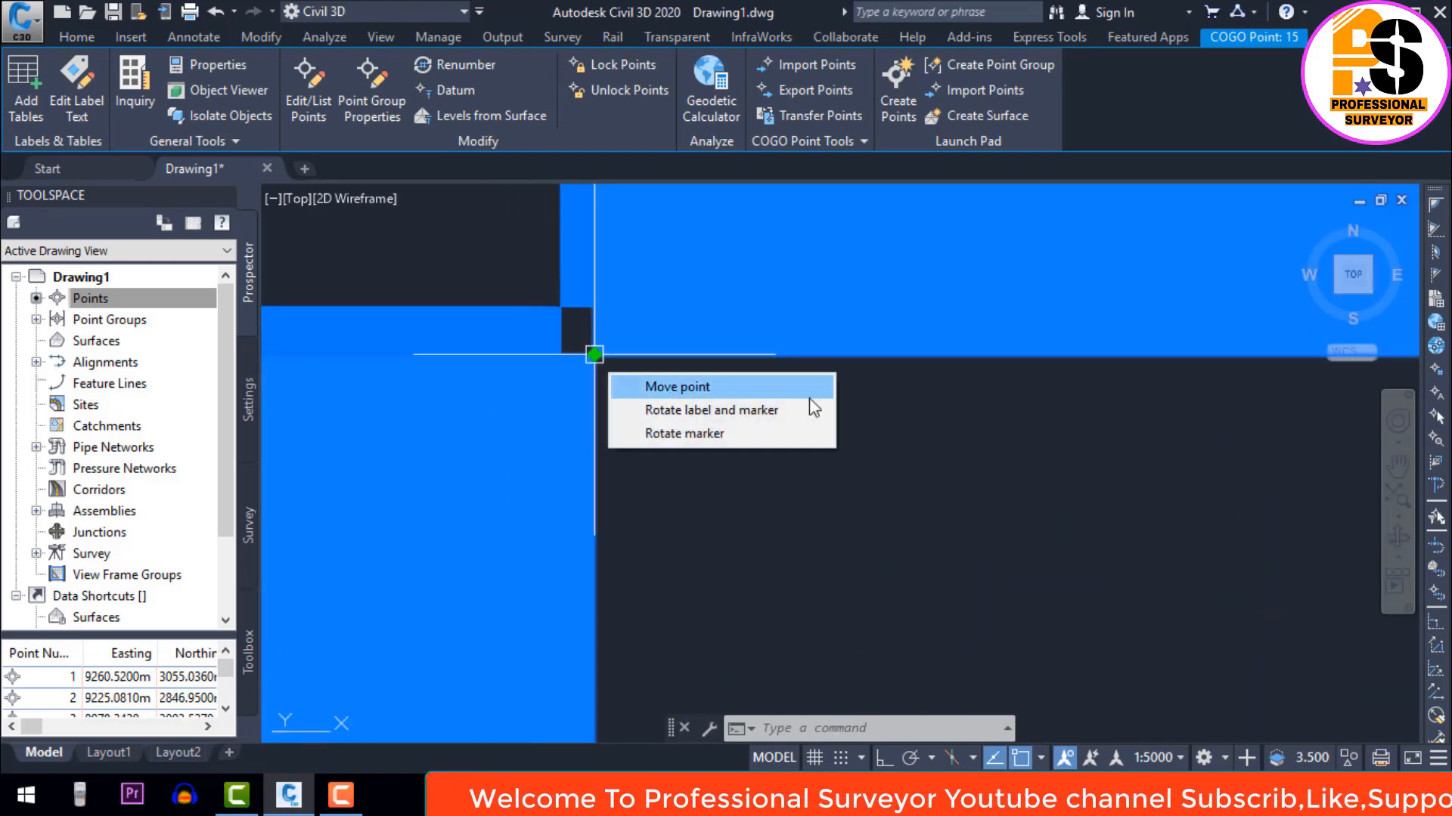
pyautogui.scroll(-4, 780, 395)
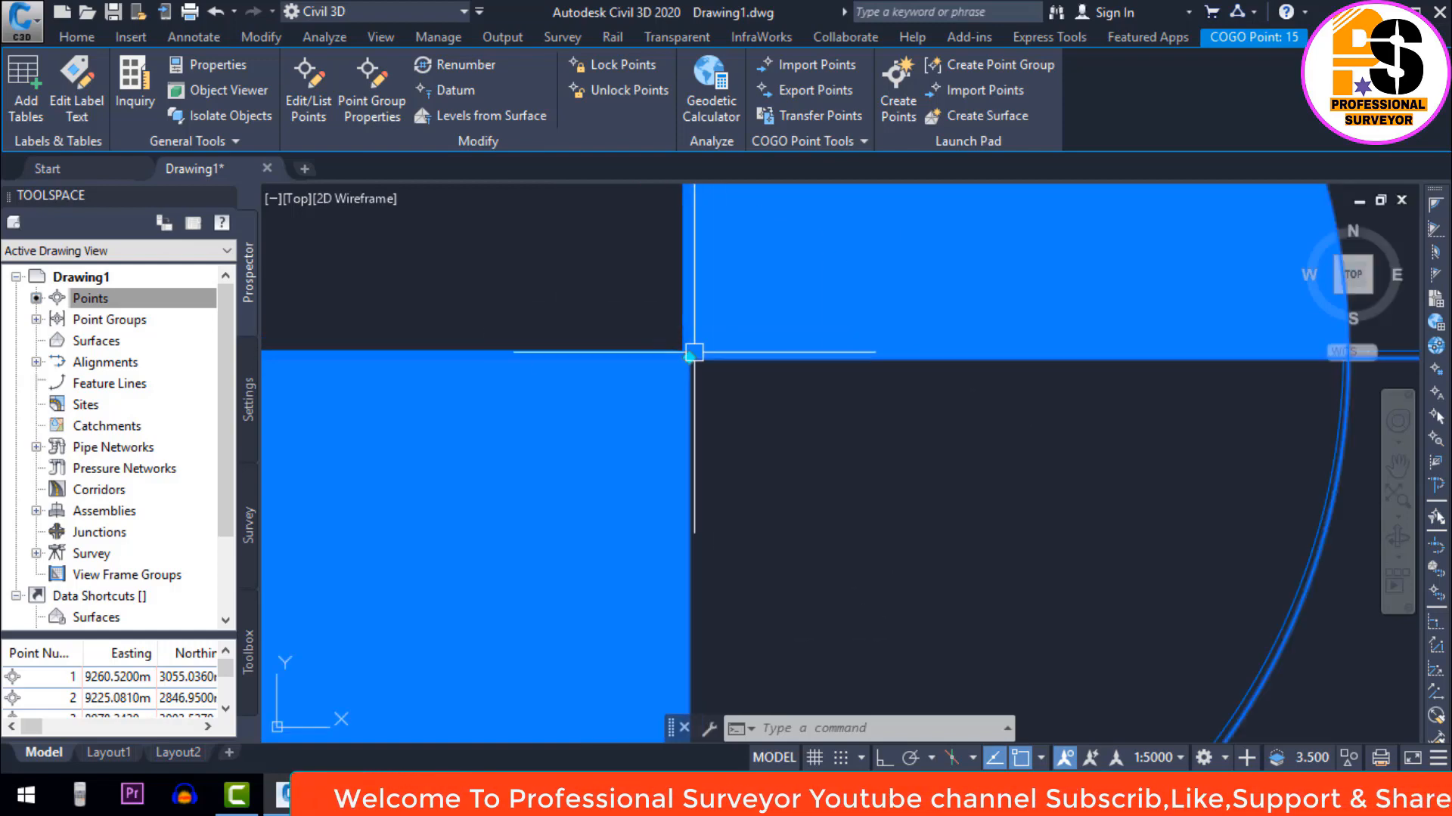
pyautogui.press('Escape')
pyautogui.press('Escape')
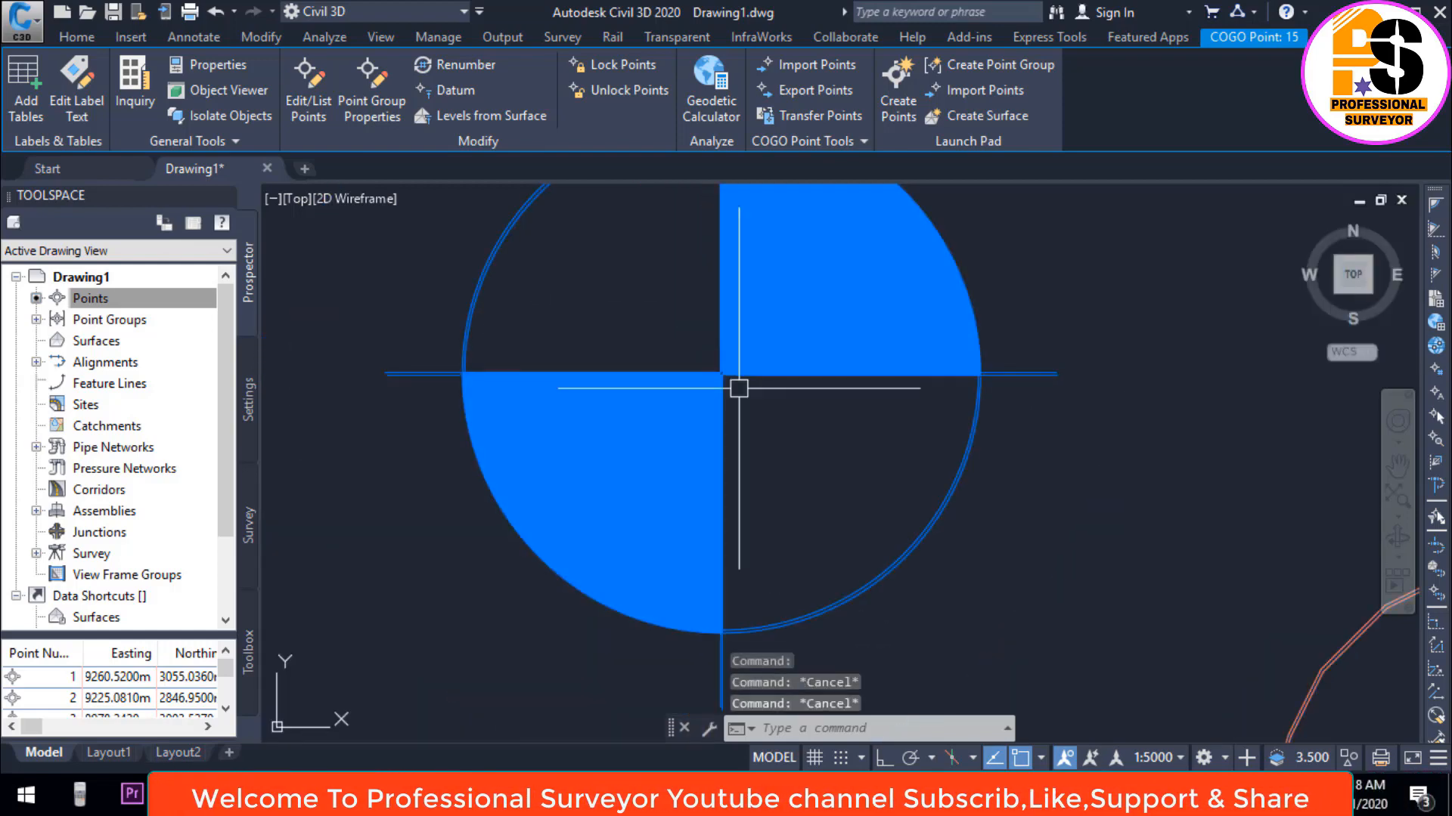
pyautogui.scroll(-5, 703, 374)
pyautogui.scroll(-3, 715, 412)
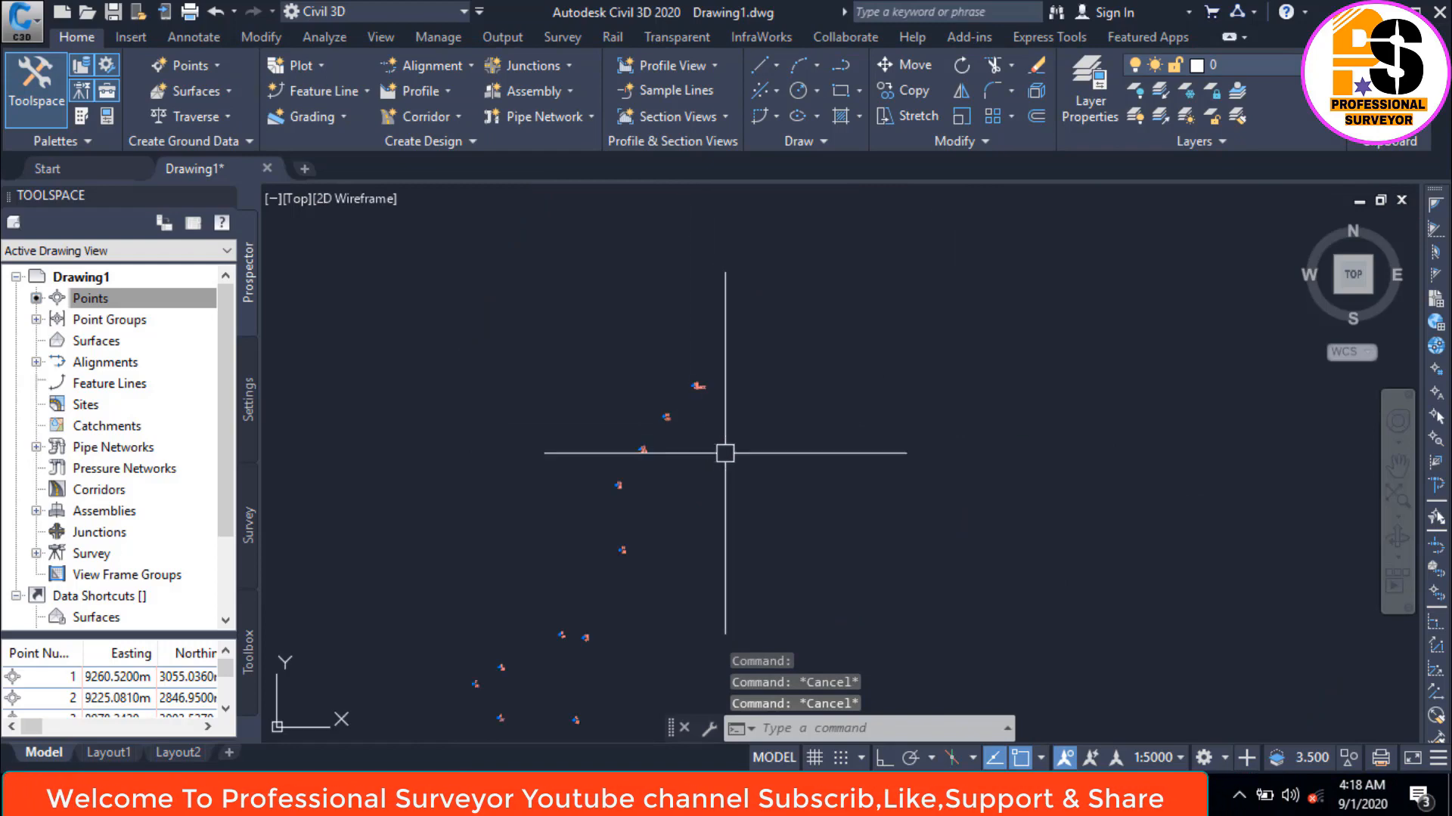
pyautogui.scroll(-2, 726, 317)
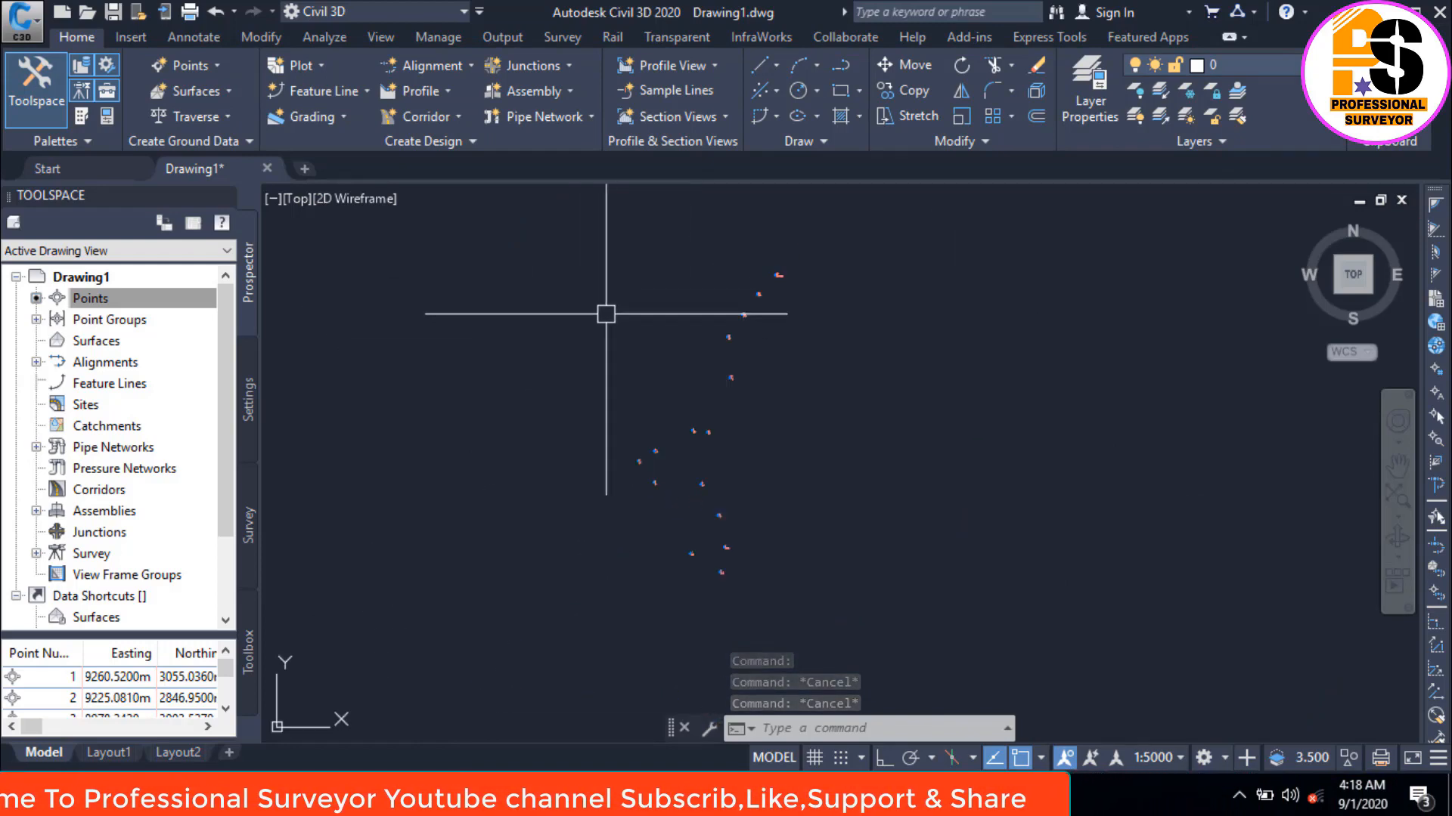
# Open the Traverse Editor and shrink its pane slightly to give the drawing more room.
pyautogui.click(215, 116)
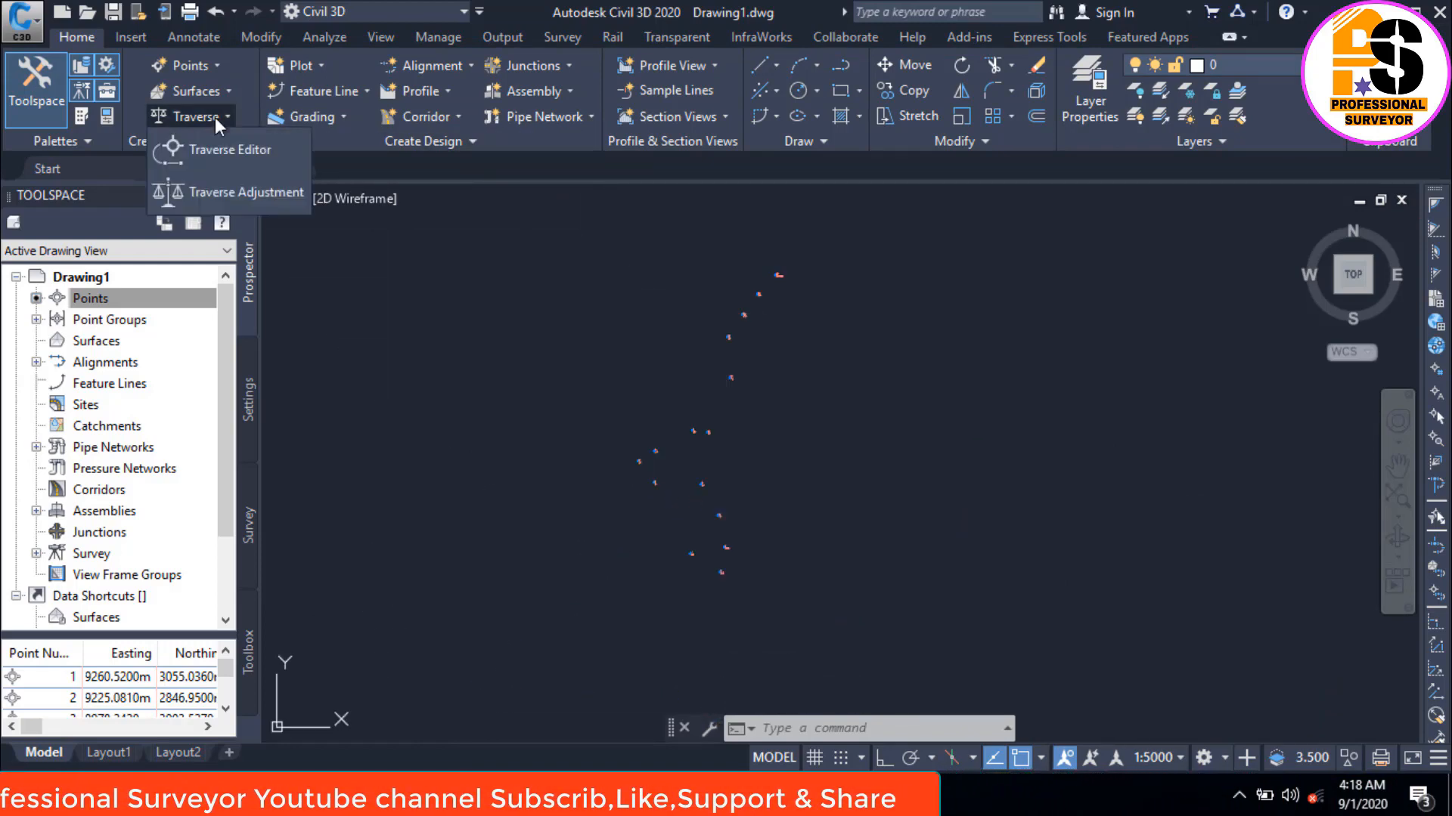
pyautogui.click(189, 155)
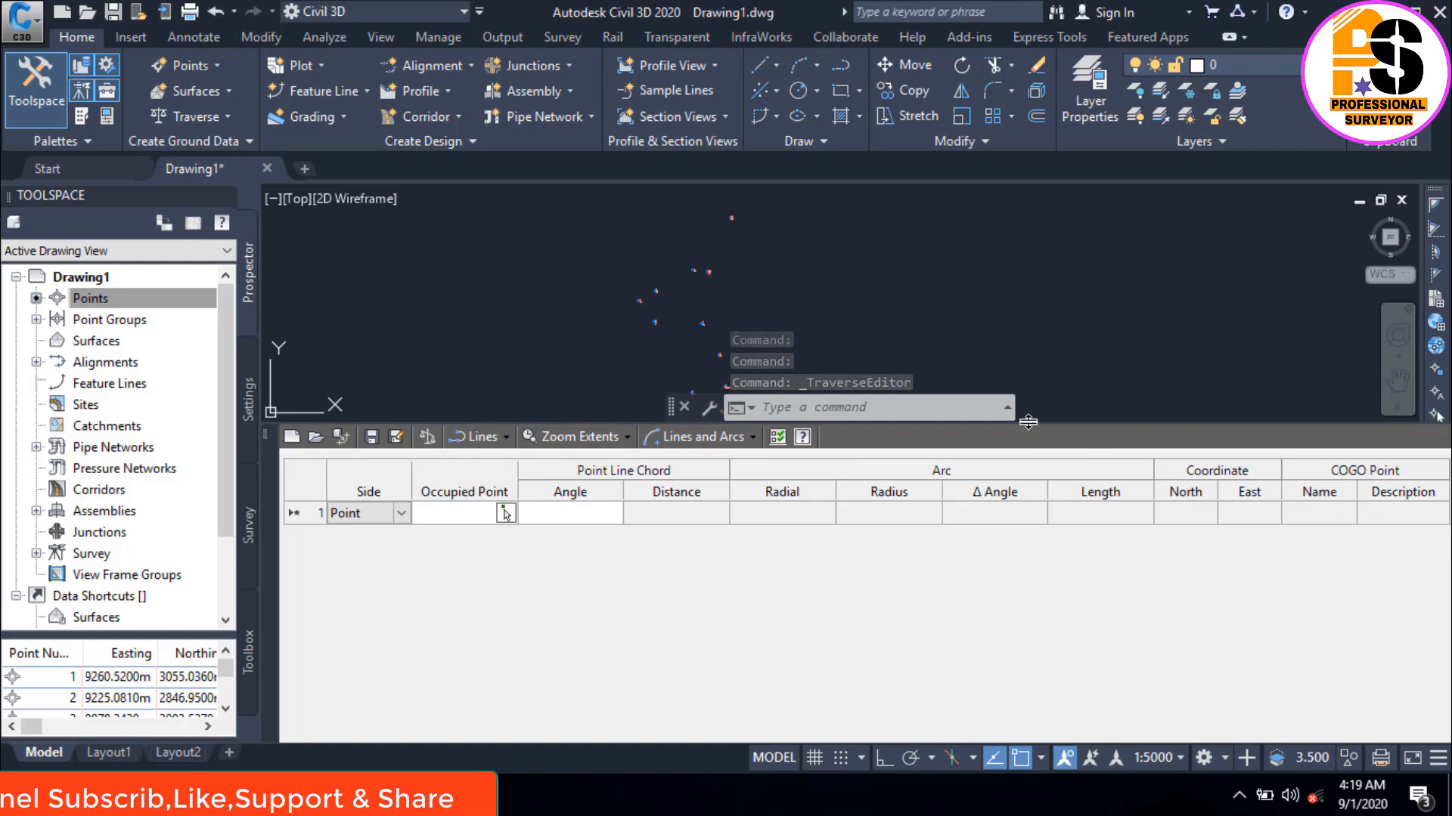
pyautogui.moveTo(1029, 421); pyautogui.dragTo(1039, 464)
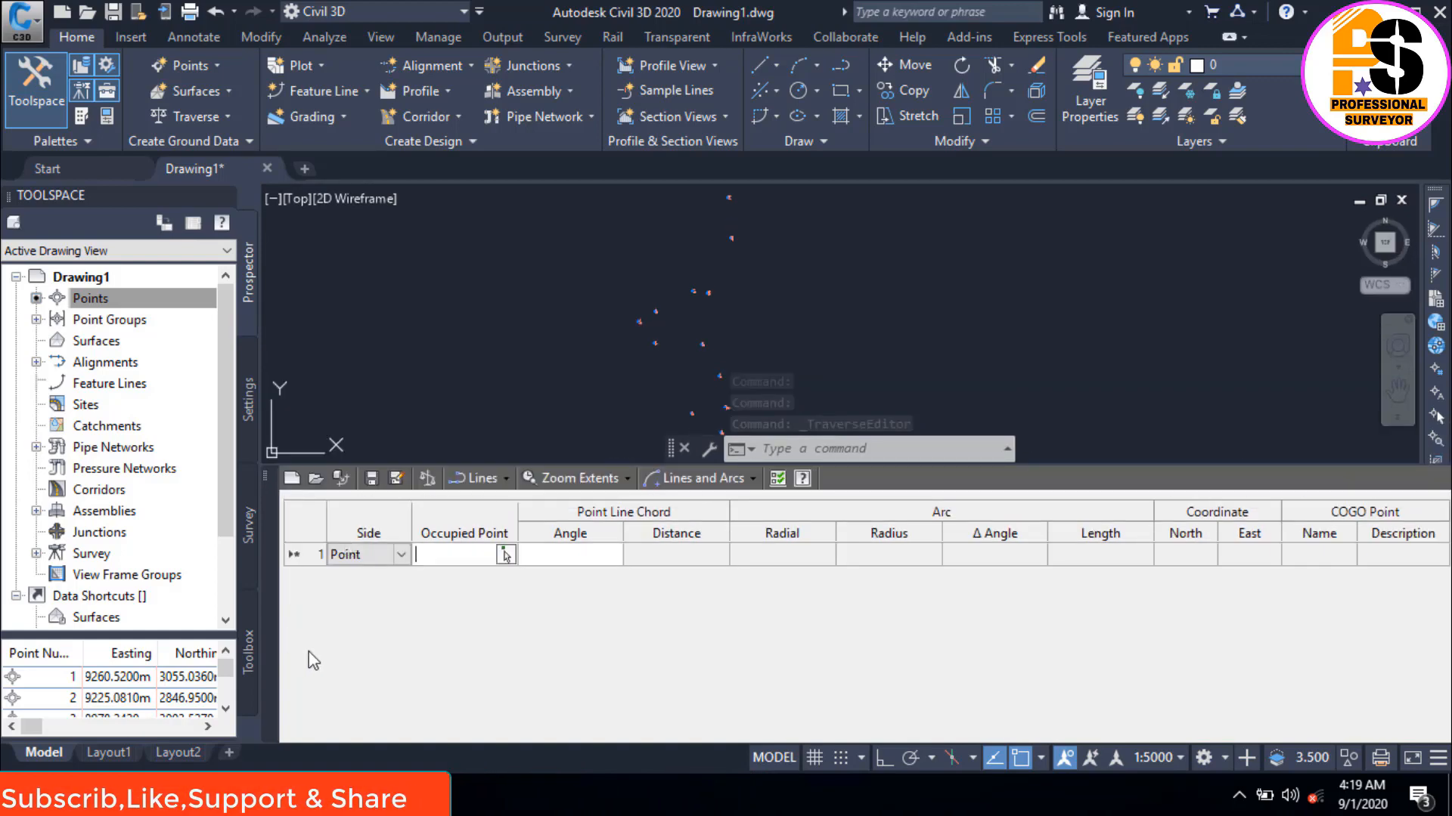
# Pick point 1 (STN) in the drawing as the occupied point of the first traverse row.
pyautogui.click(504, 555)
pyautogui.scroll(3, 648, 275)
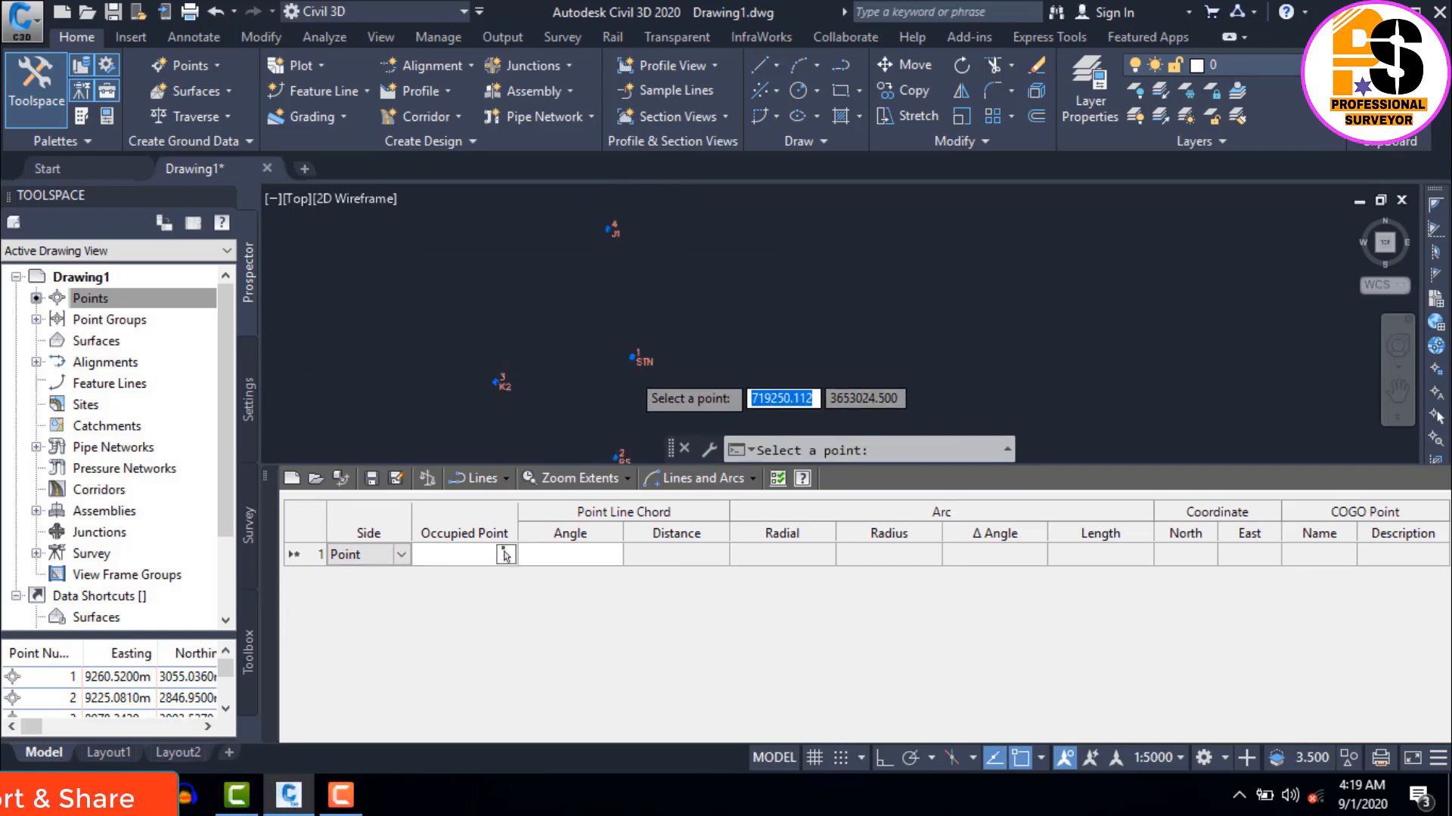
pyautogui.scroll(5, 639, 315)
pyautogui.scroll(3, 666, 287)
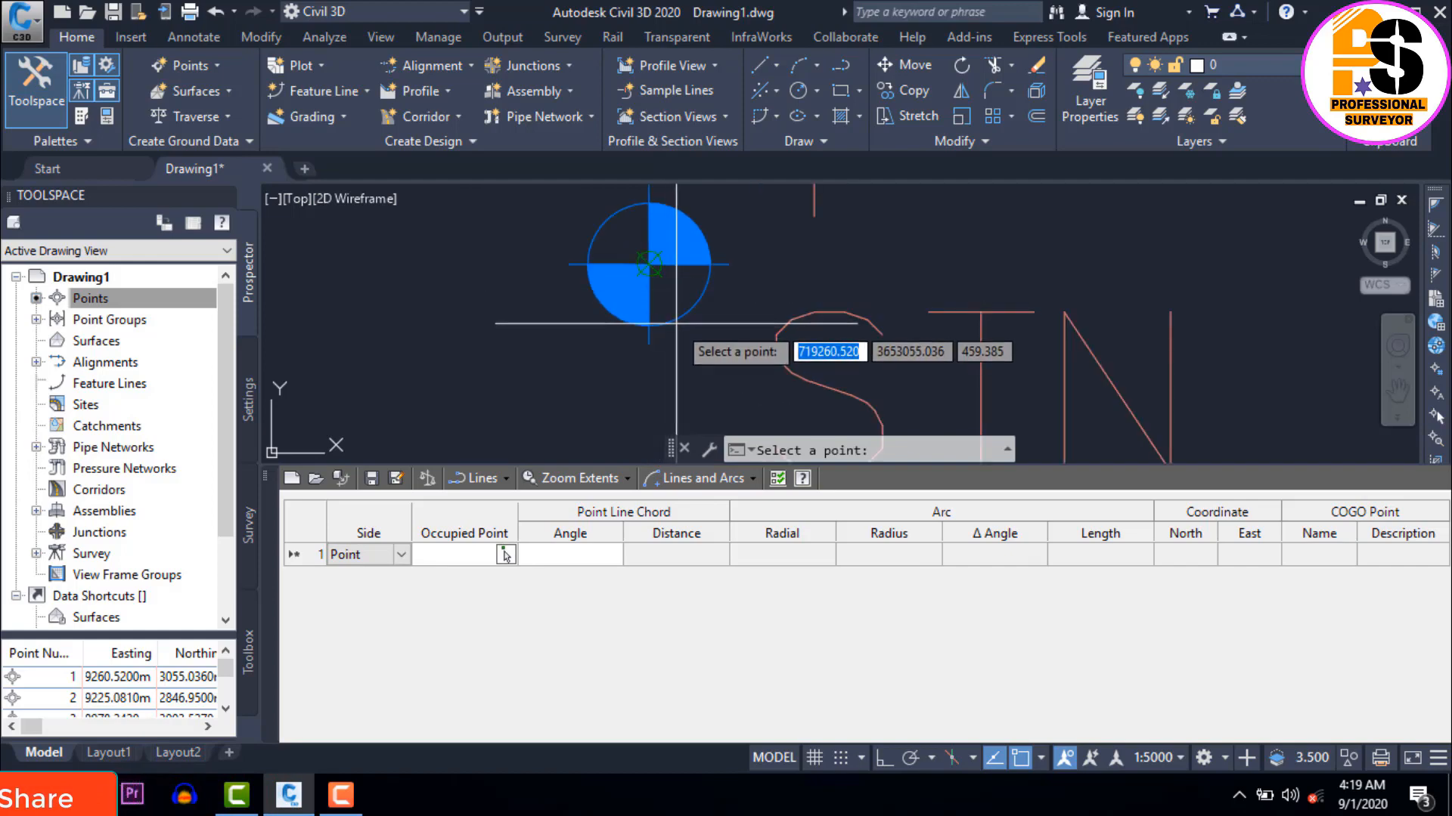
pyautogui.click(649, 264)
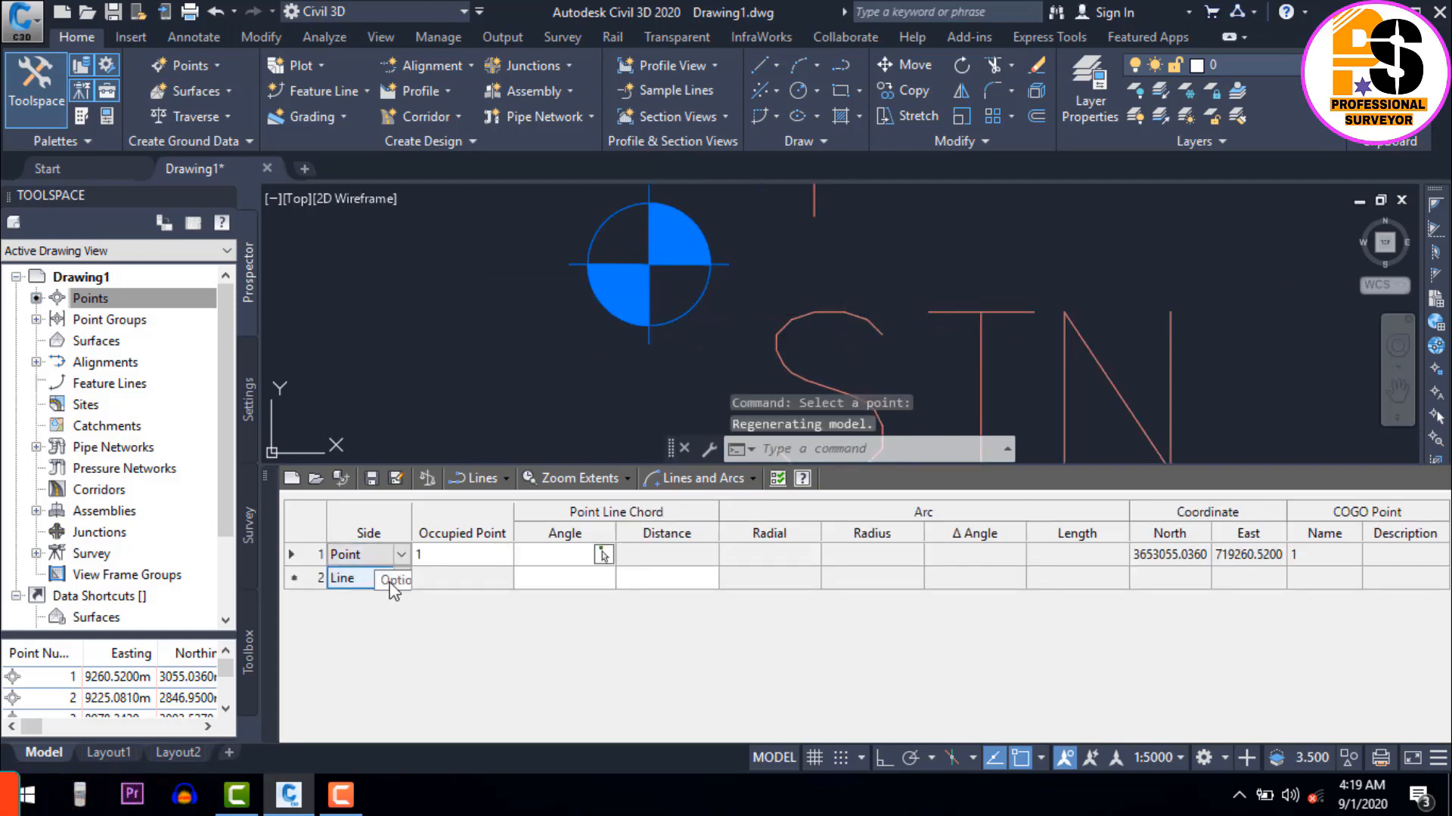
# Set the second traverse row's side type to Point and pick point 4 (J1) as its occupied point.
pyautogui.click(366, 582)
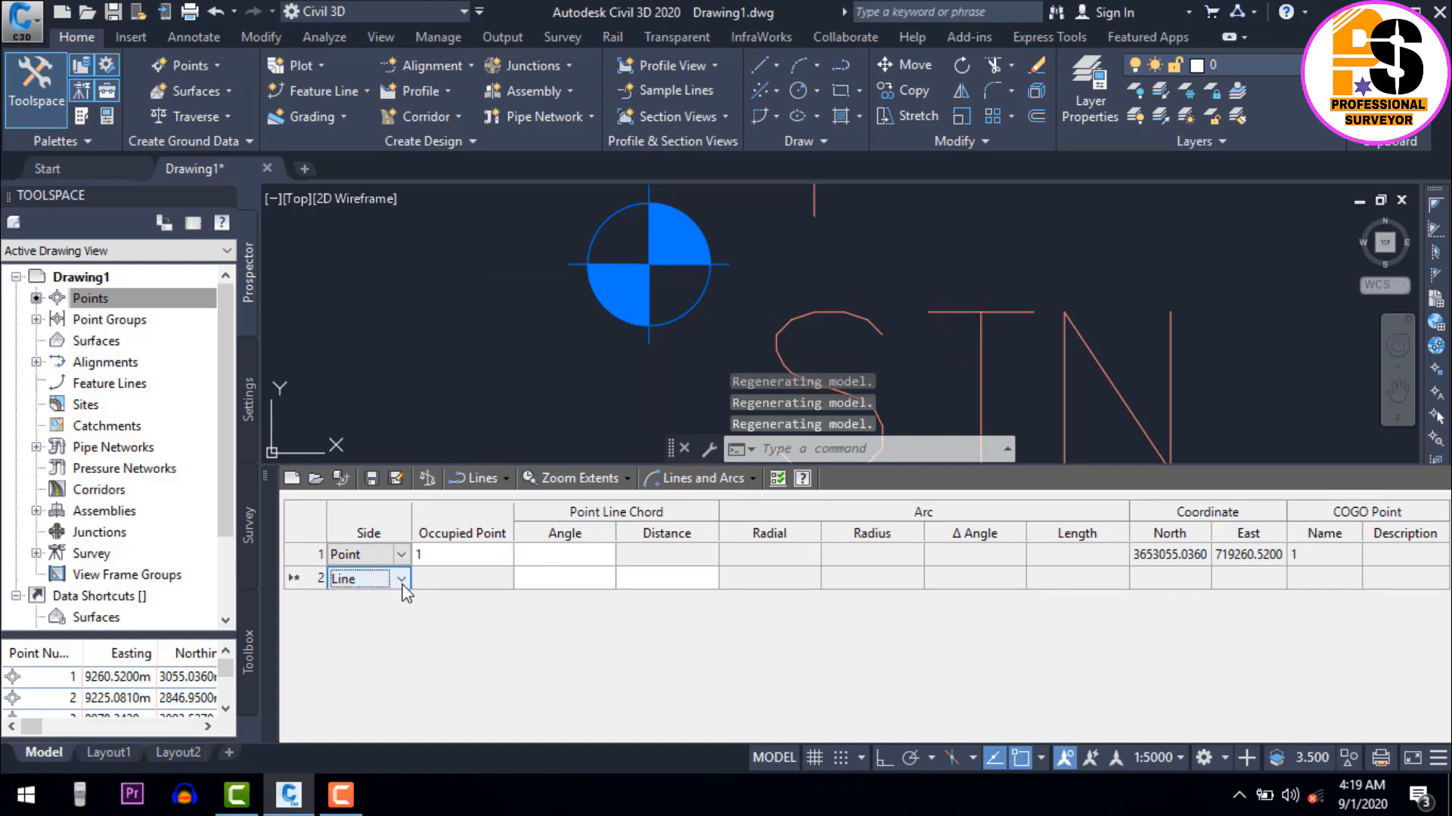
pyautogui.click(361, 601)
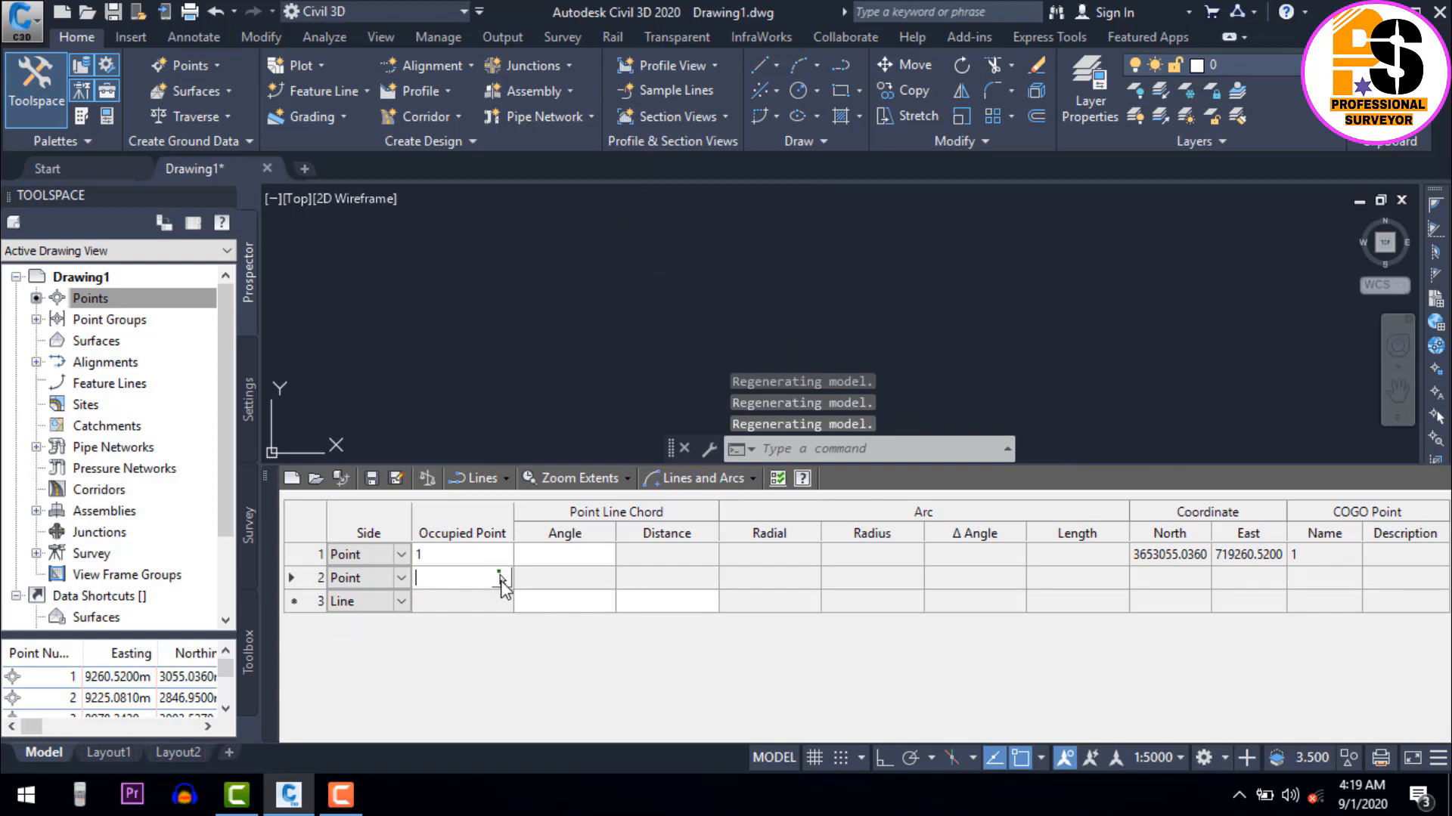
pyautogui.scroll(-8, 617, 360)
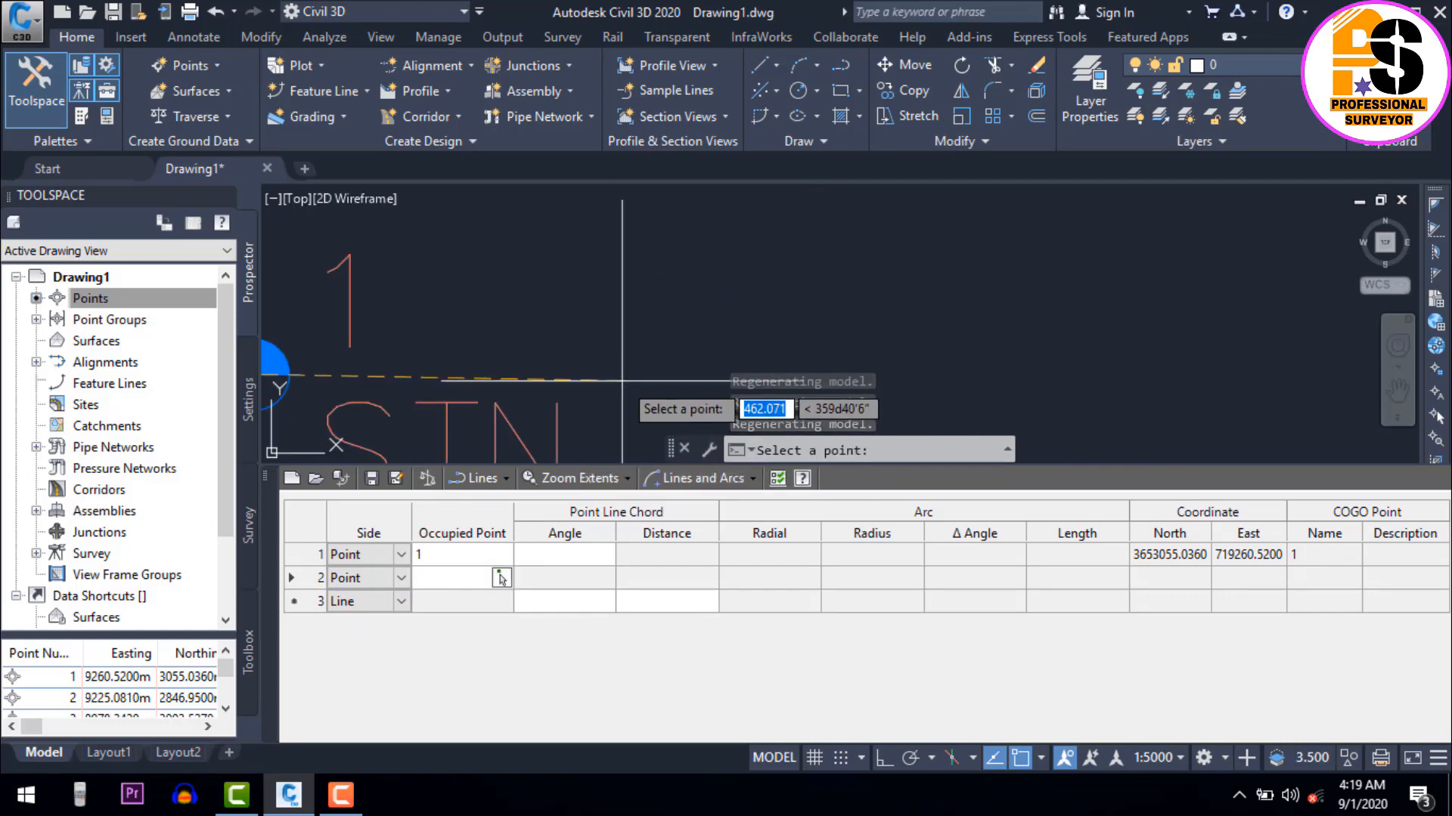
pyautogui.scroll(-5, 534, 324)
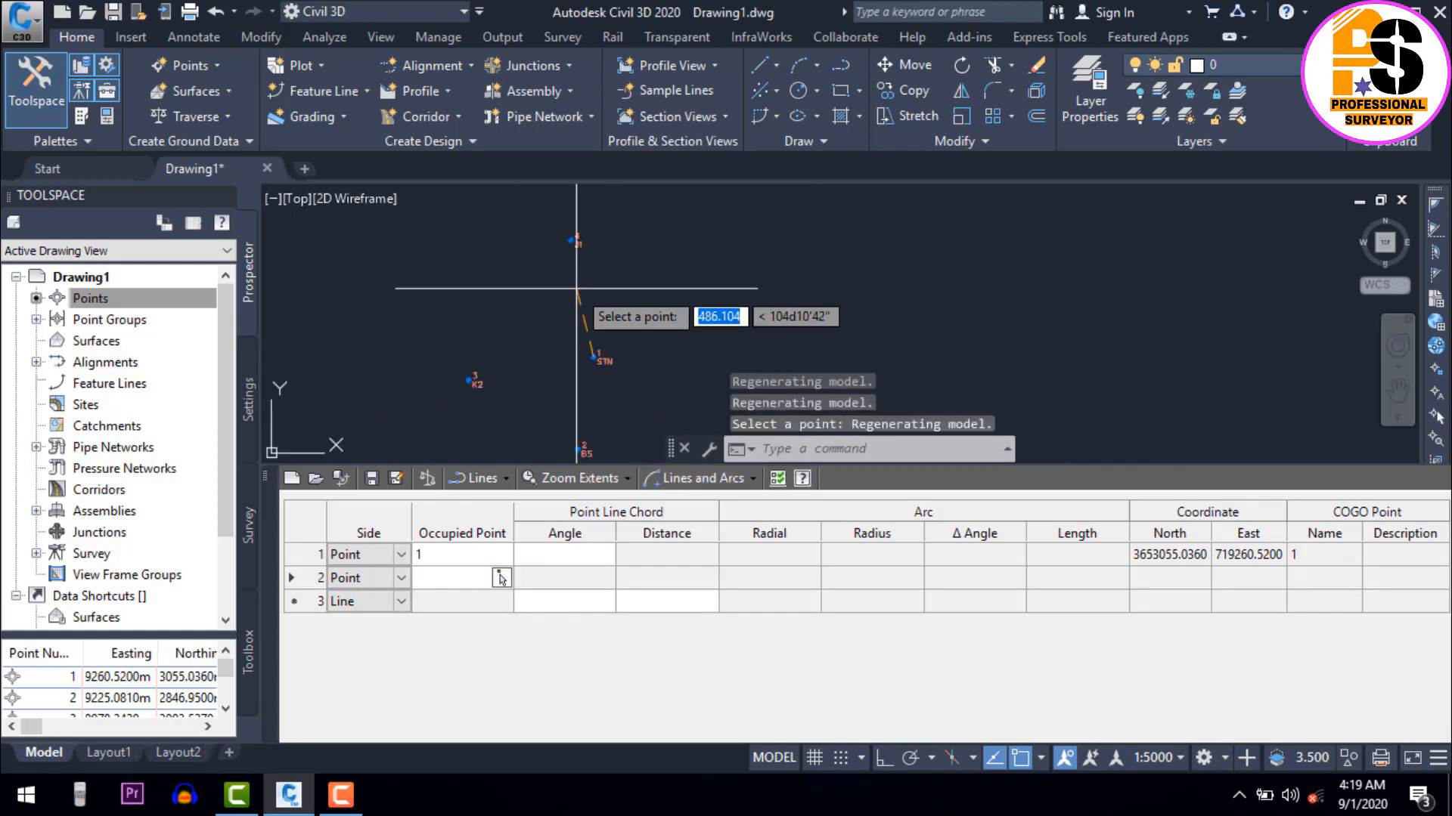
pyautogui.scroll(6, 567, 234)
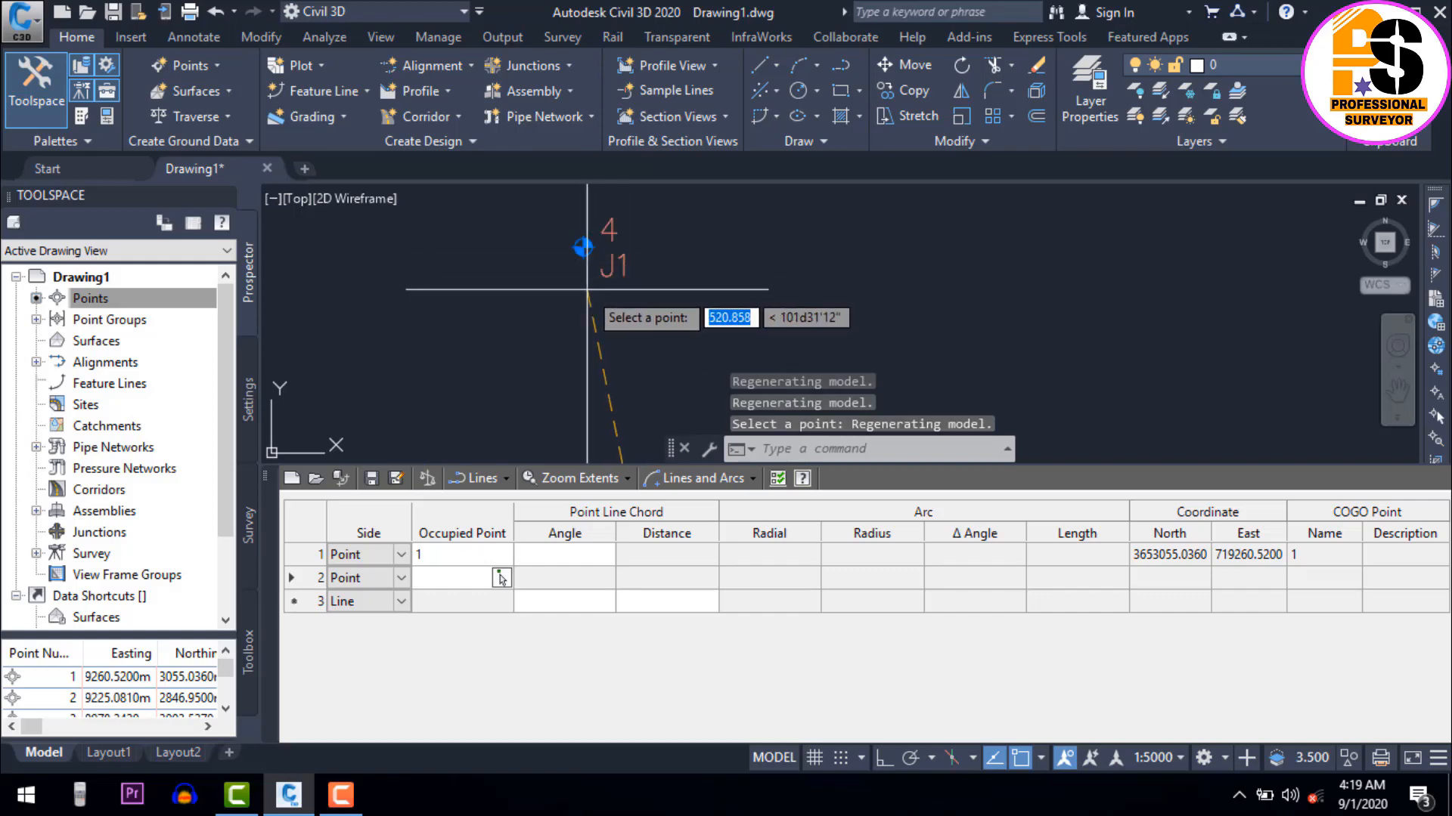
pyautogui.scroll(-2, 589, 280)
pyautogui.scroll(5, 598, 281)
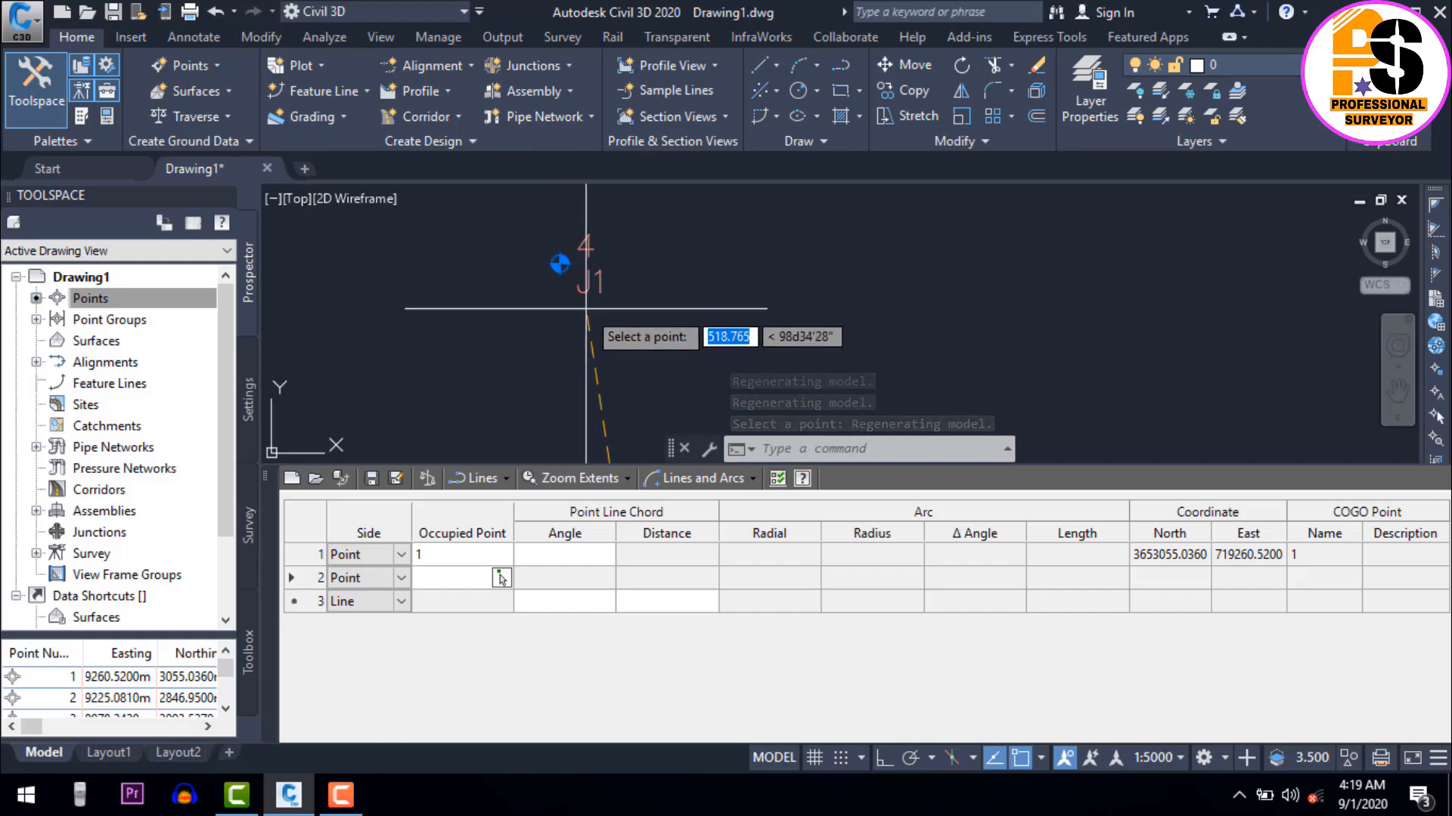
pyautogui.moveTo(576, 274); pyautogui.dragTo(655, 327, button='middle')
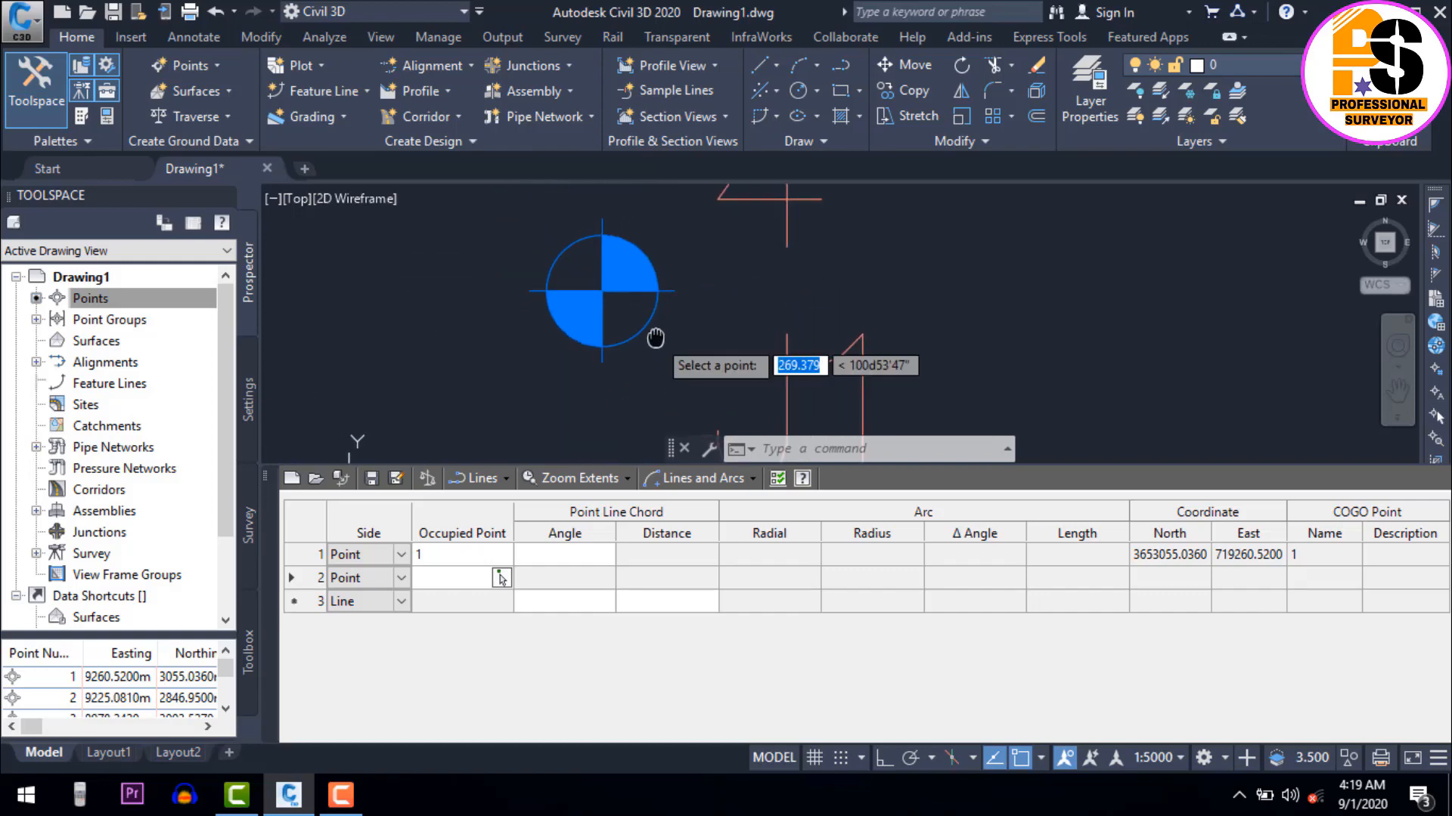
pyautogui.click(602, 289)
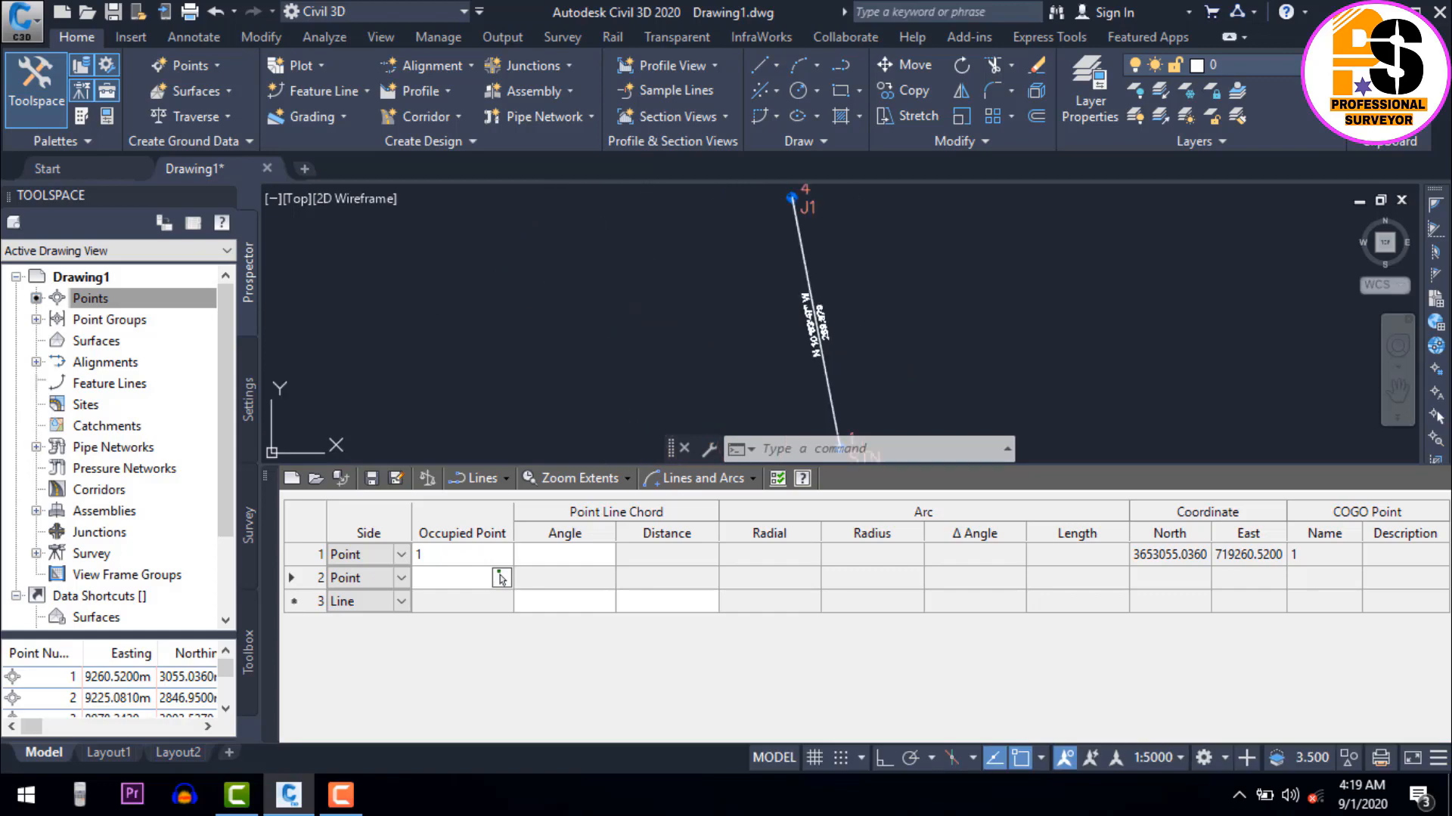
# Set the third traverse row's side type to Point and pick point 5 (J2) as its occupied point.
pyautogui.click(404, 591)
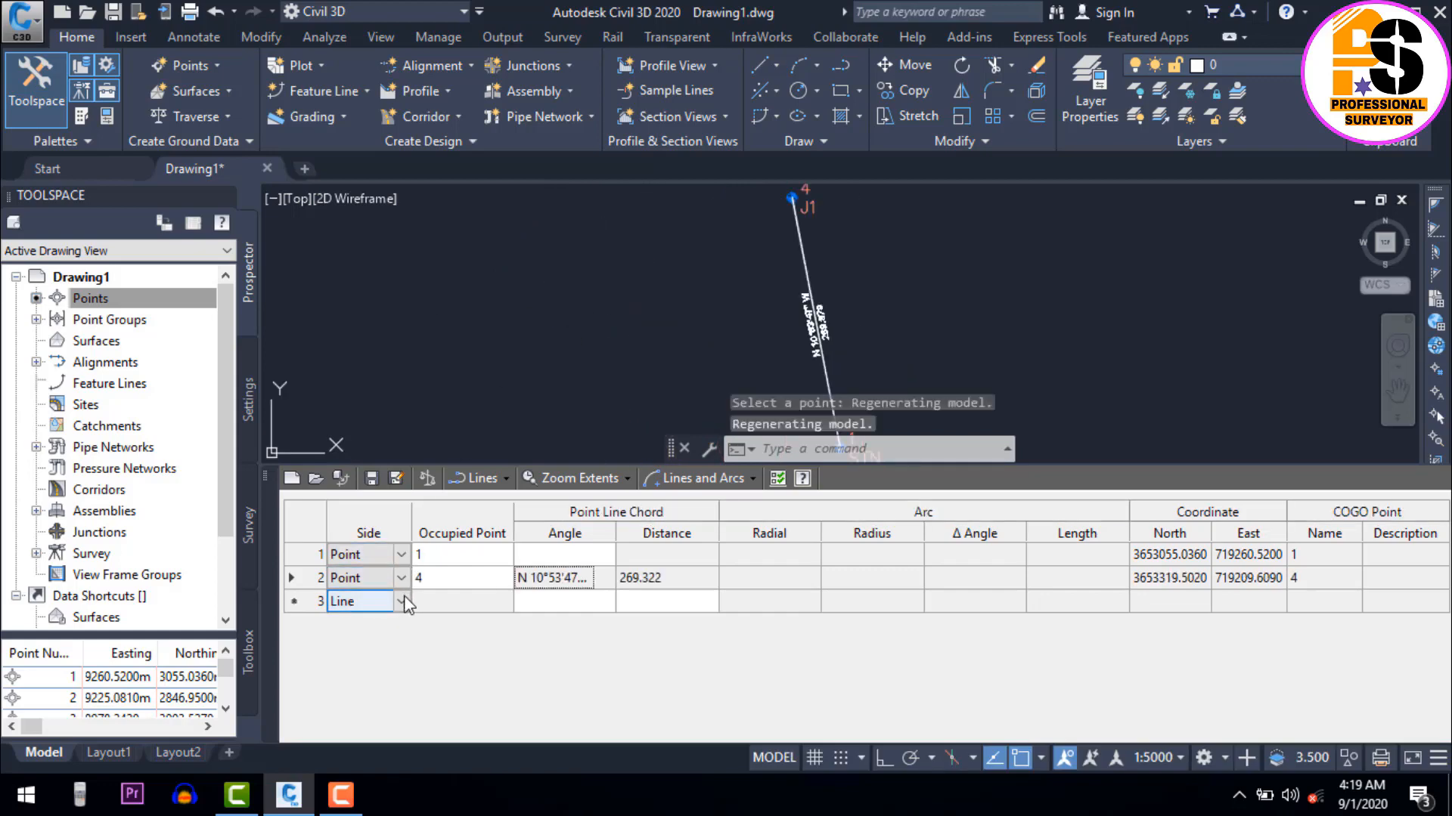
pyautogui.click(361, 613)
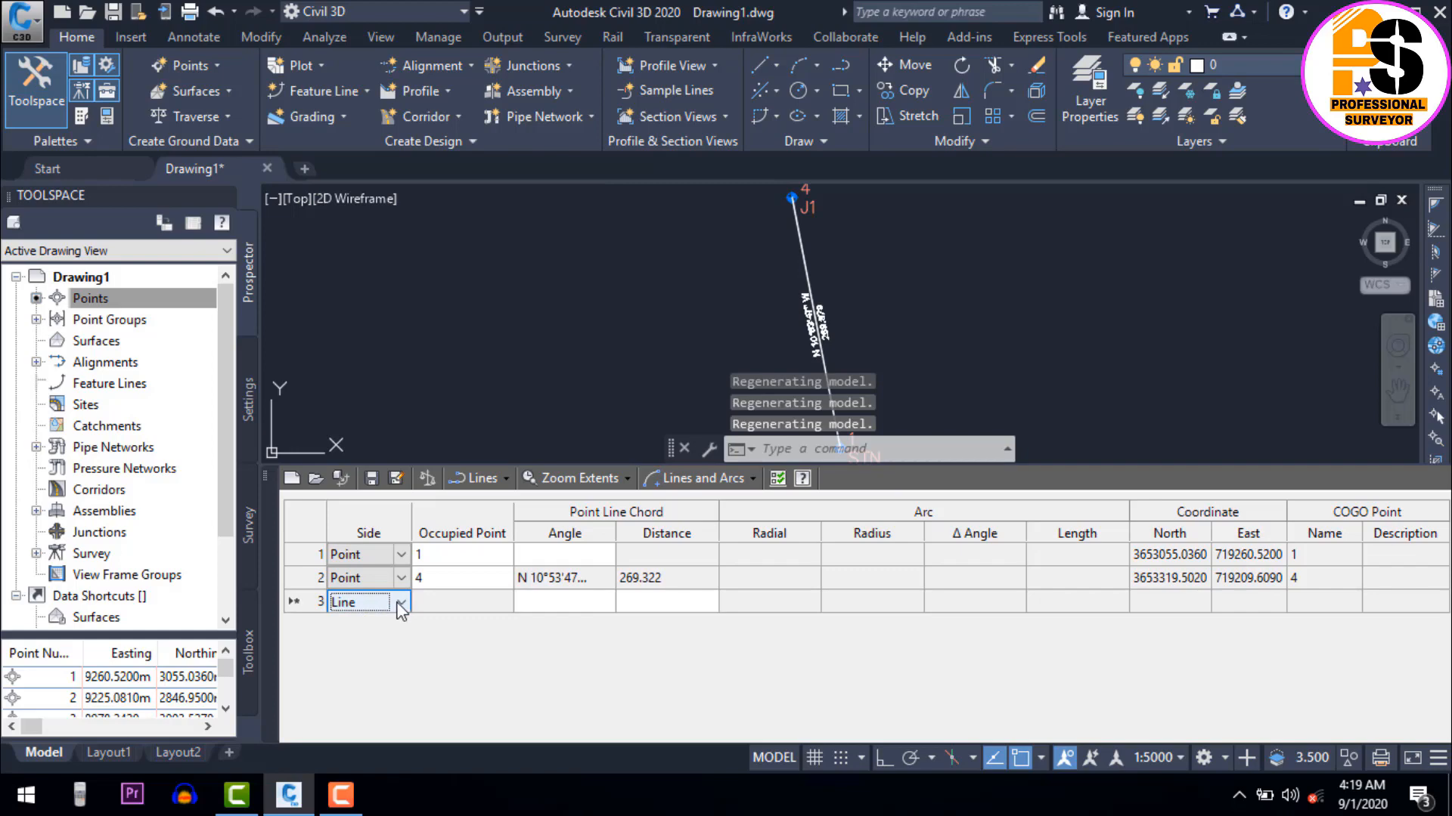
pyautogui.click(401, 604)
pyautogui.click(369, 625)
pyautogui.click(429, 597)
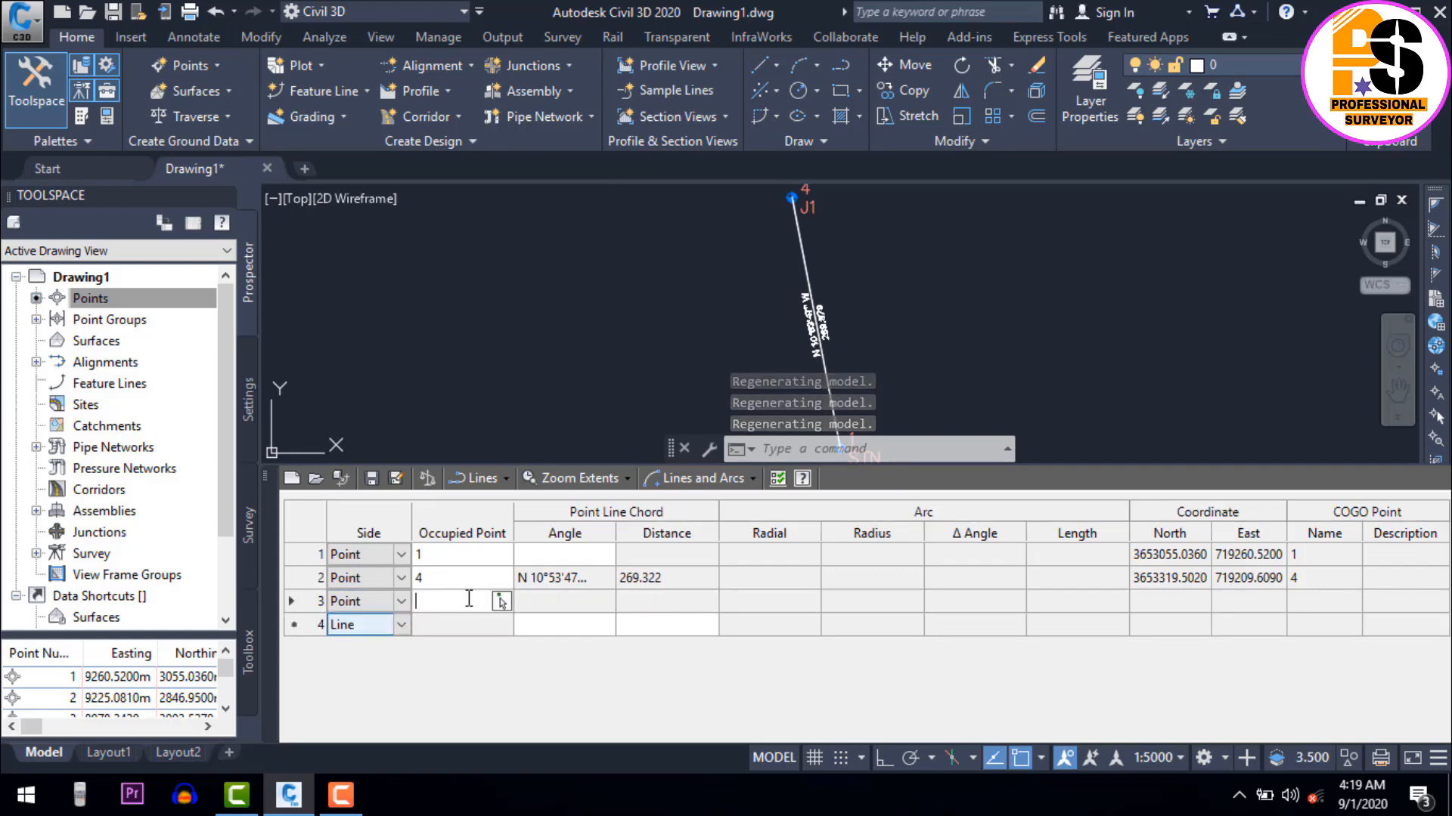
pyautogui.scroll(-3, 560, 425)
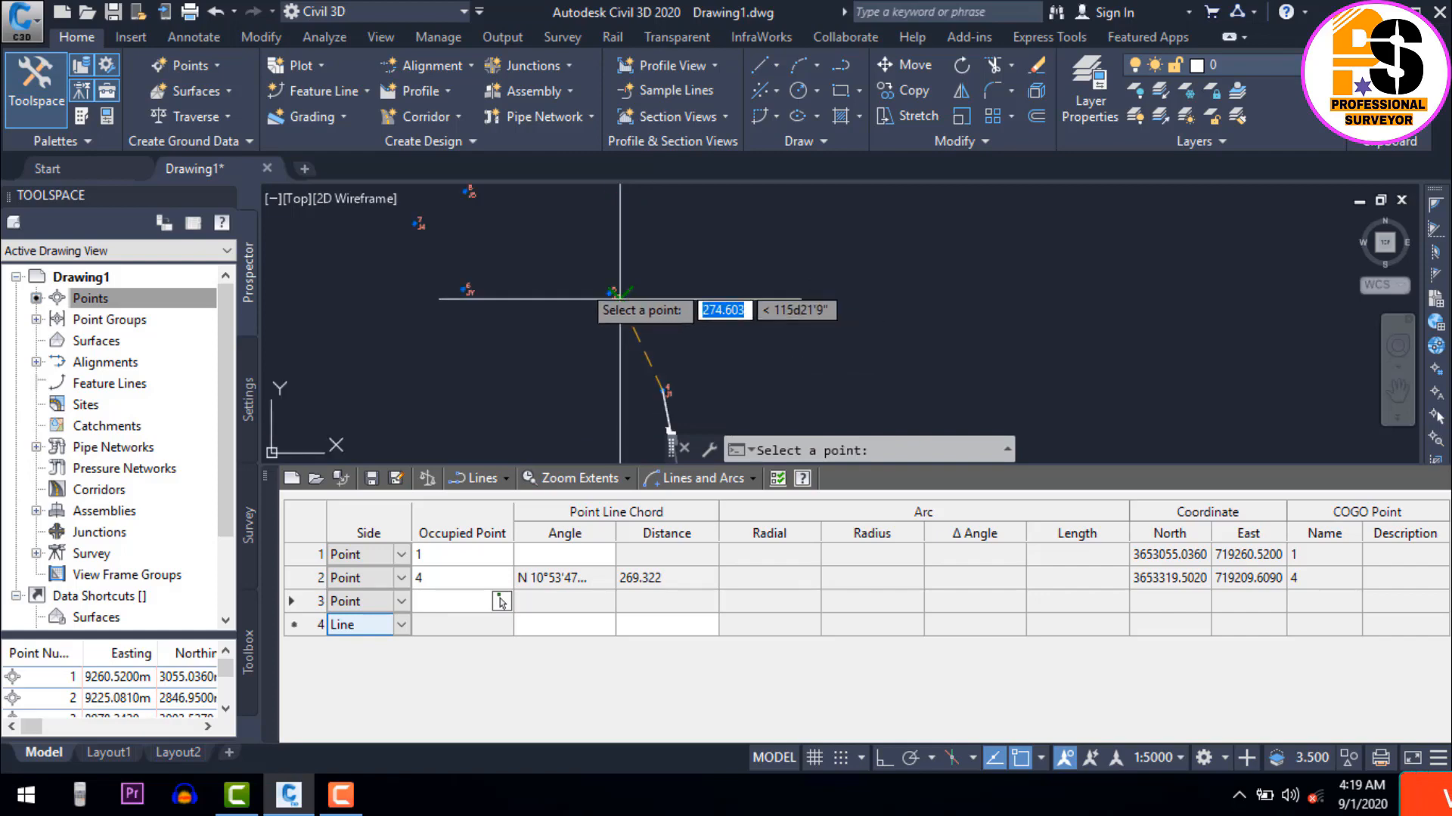
pyautogui.scroll(5, 658, 295)
pyautogui.scroll(2, 597, 298)
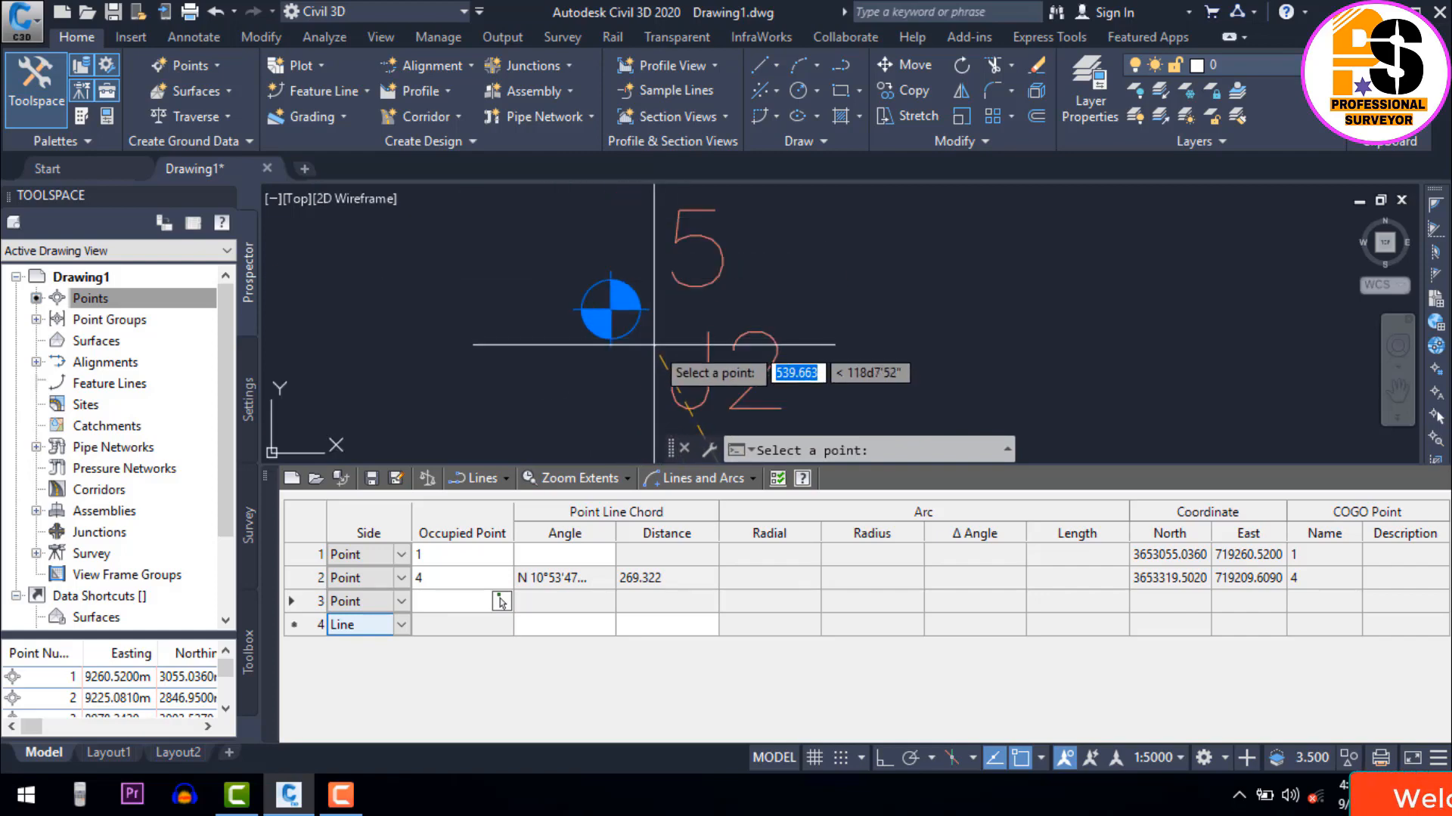
pyautogui.click(611, 309)
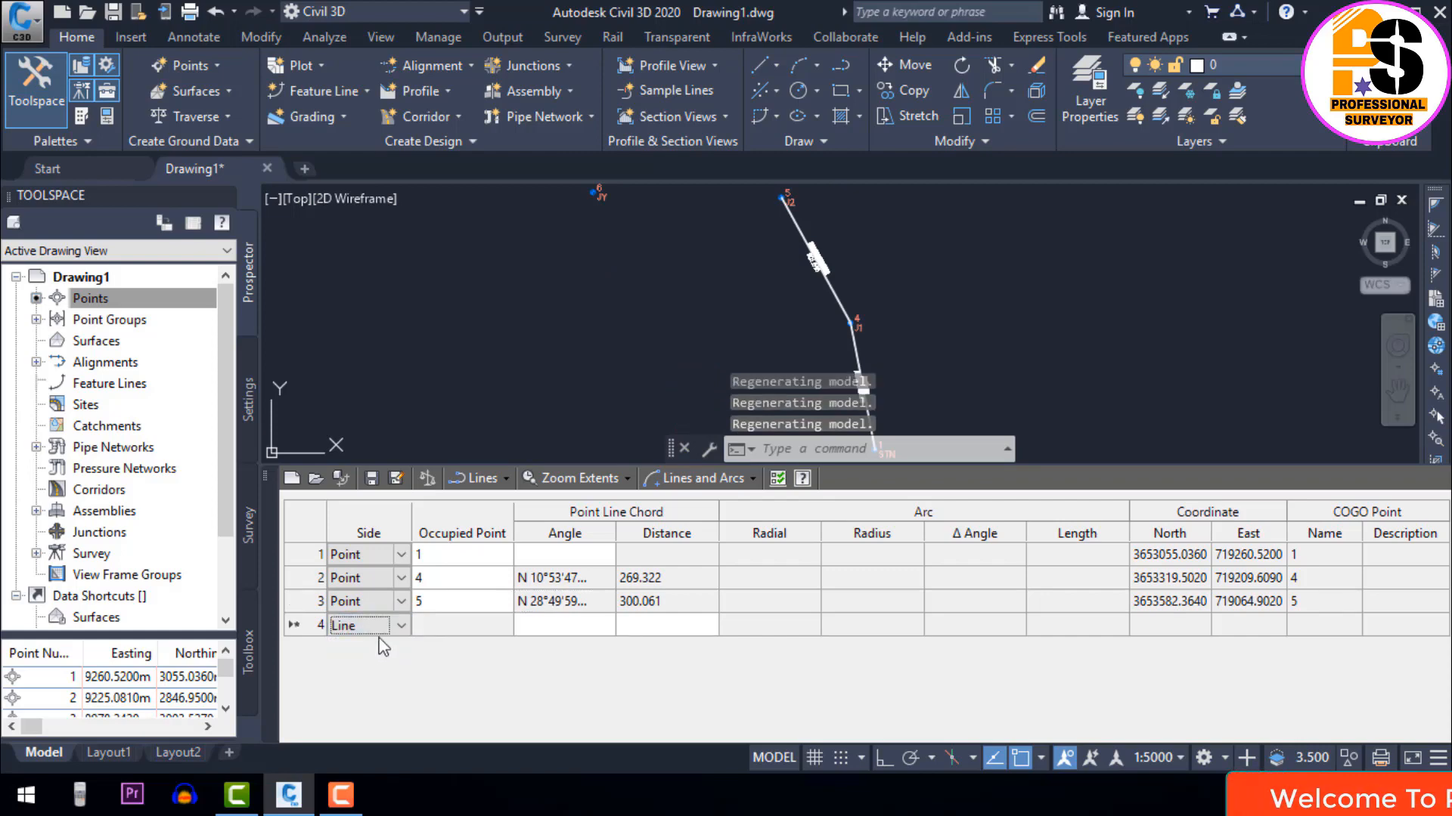
# Set the fourth traverse row's side type to Point and pick point 6 (JY) as its occupied point.
pyautogui.click(401, 626)
pyautogui.click(348, 645)
pyautogui.click(438, 625)
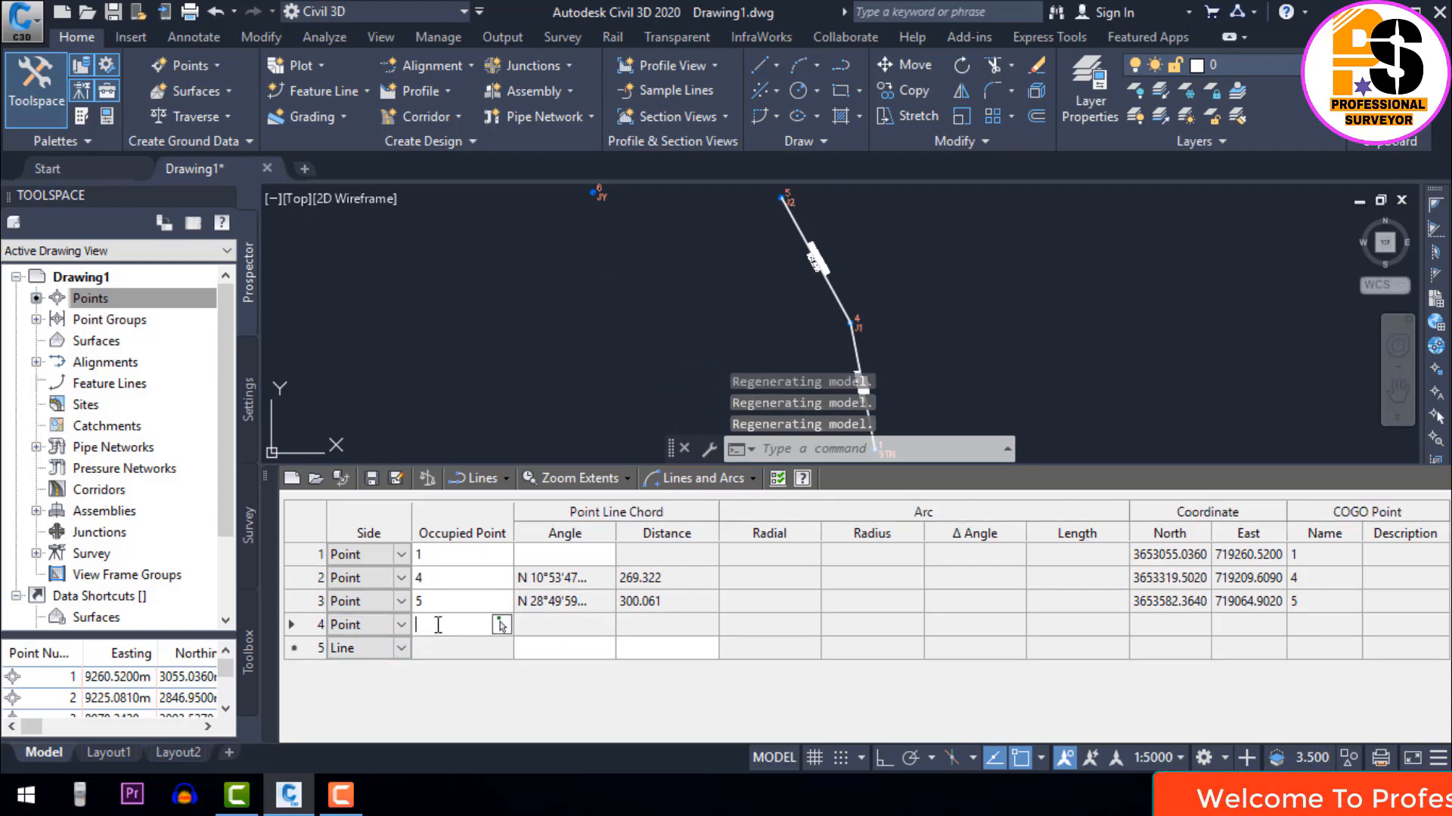
pyautogui.scroll(-2, 628, 371)
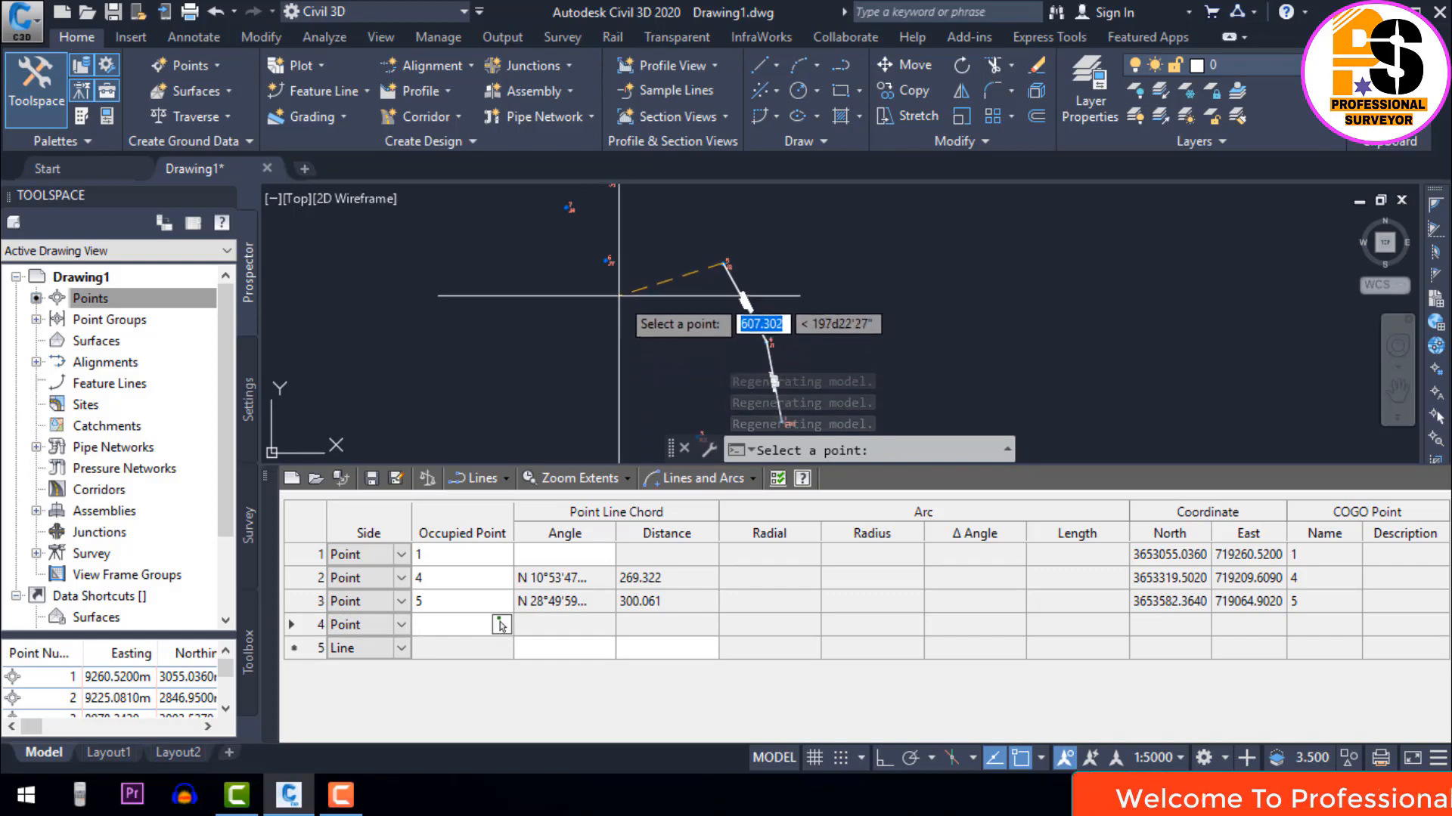
pyautogui.scroll(2, 604, 260)
pyautogui.scroll(5, 607, 261)
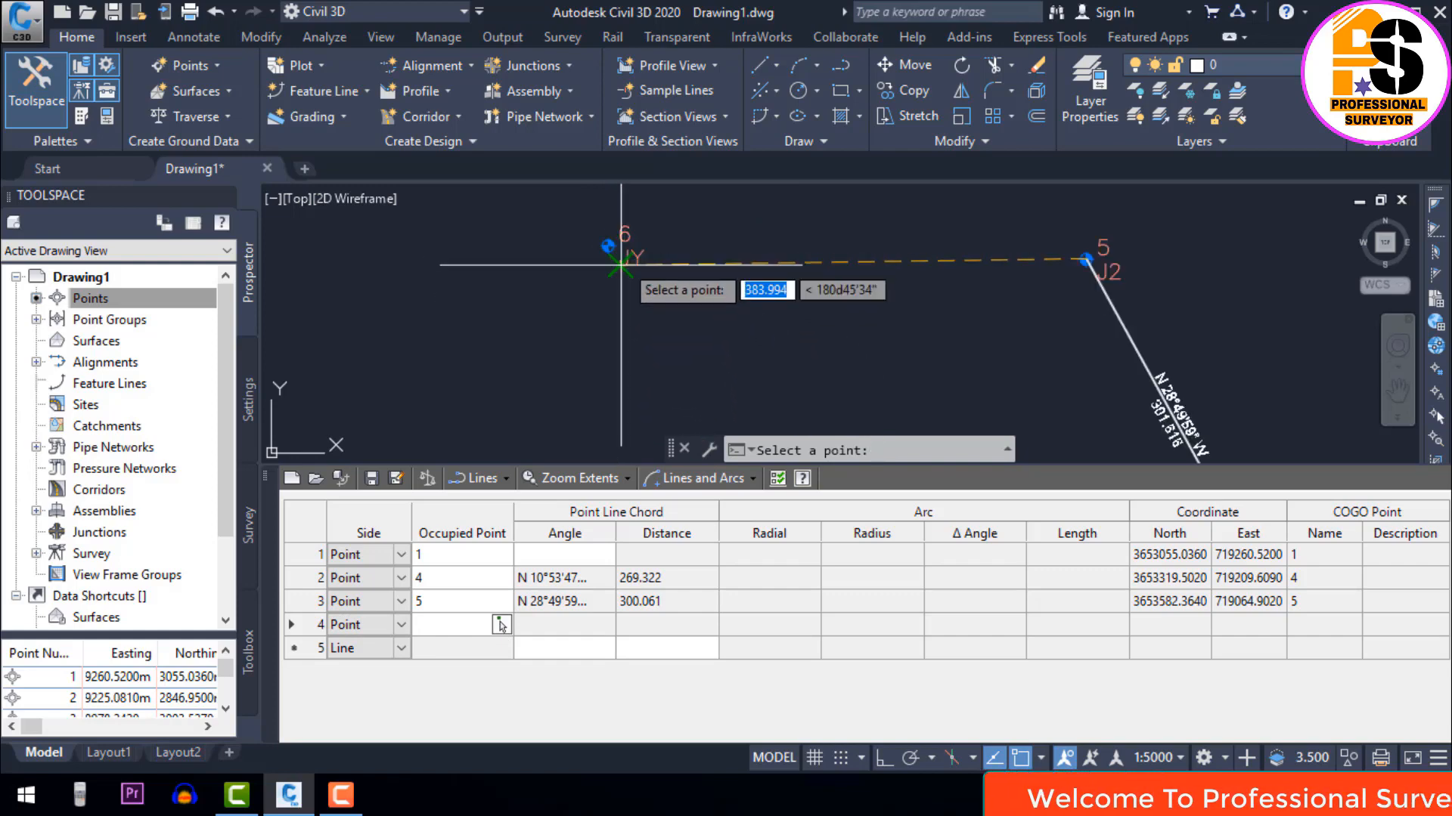
pyautogui.click(609, 291)
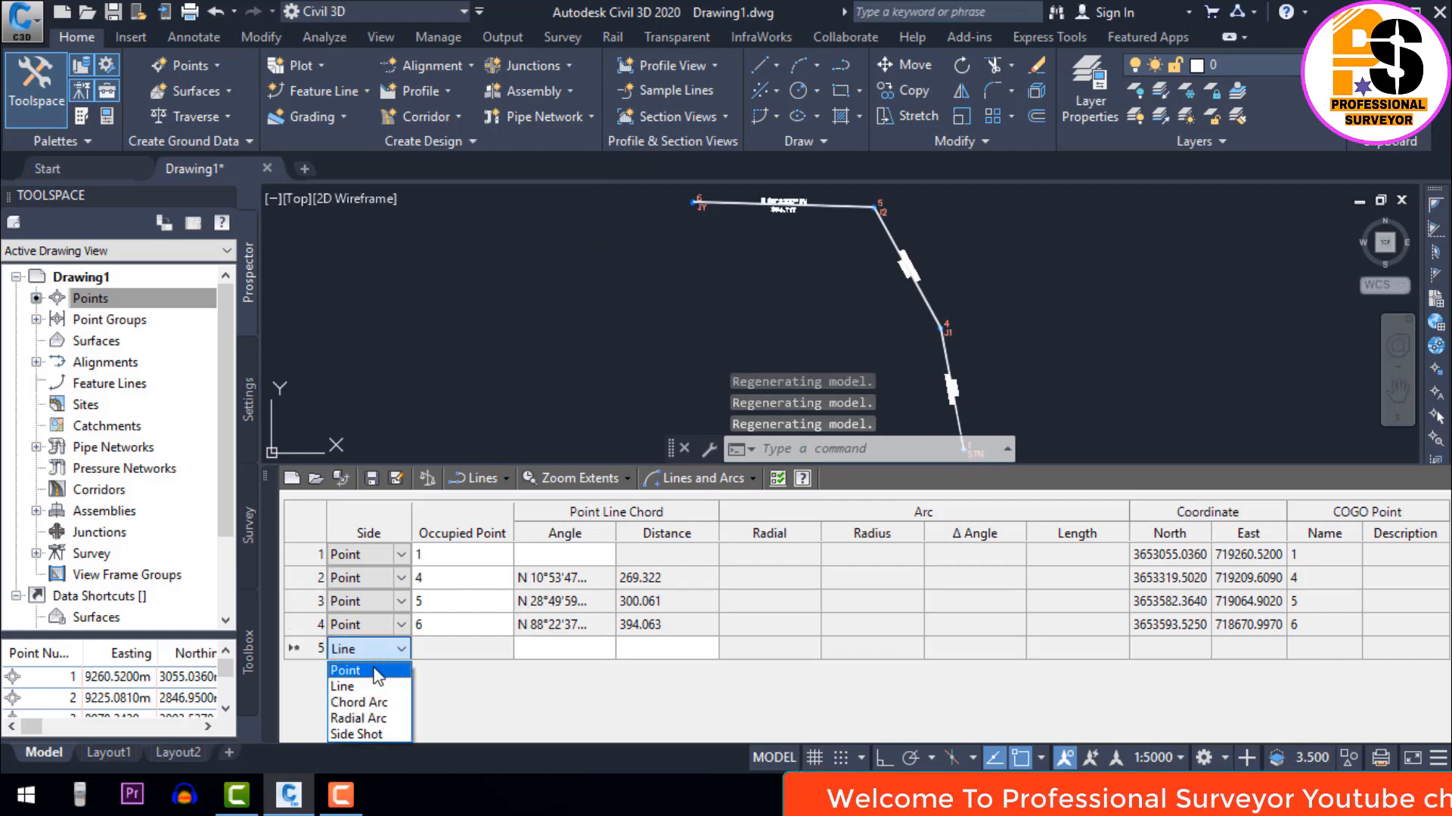
# Set the fifth traverse row's side type to Point and pick point 7 (J4) as its occupied point.
pyautogui.click(376, 671)
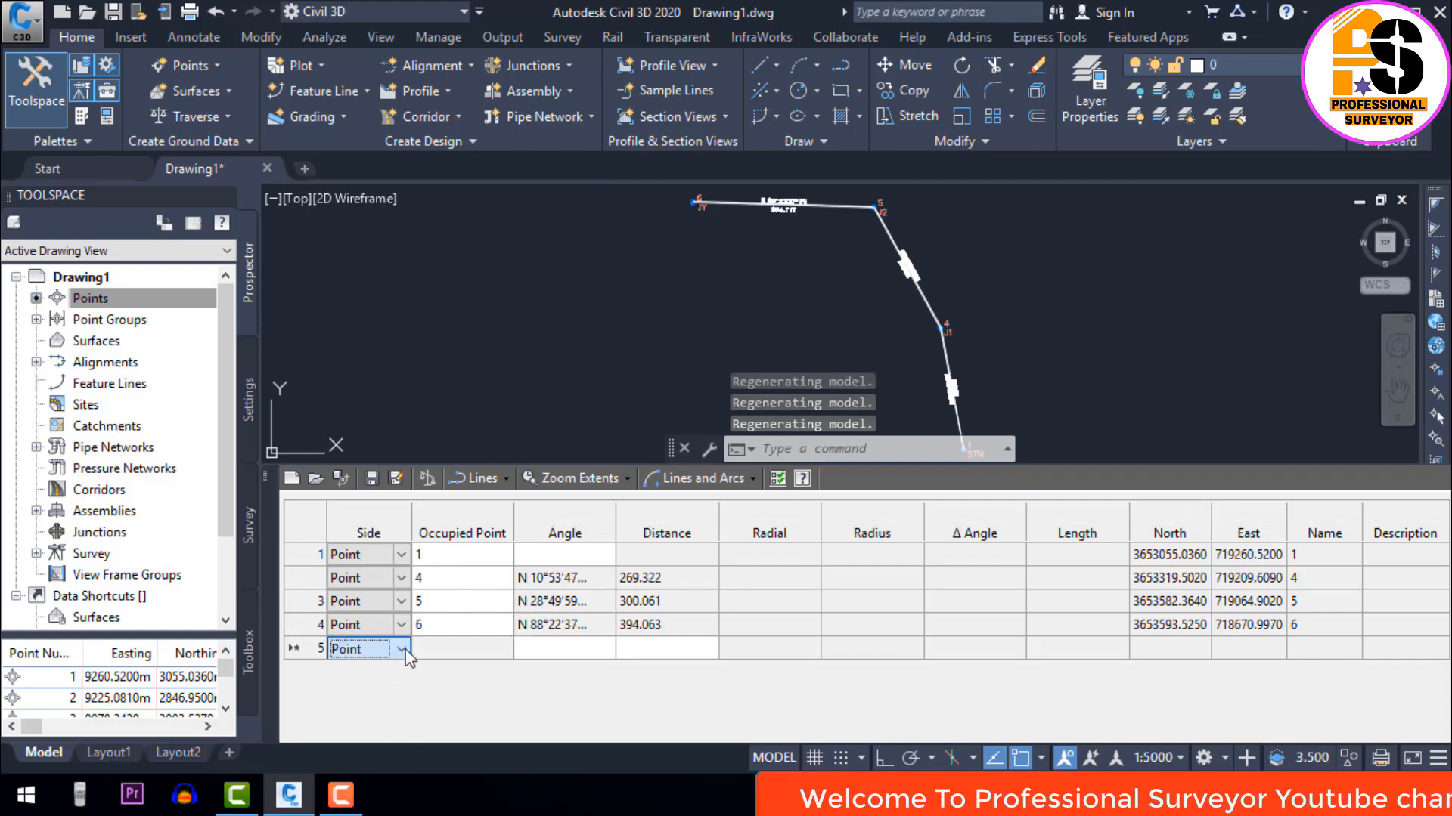
pyautogui.click(501, 649)
pyautogui.scroll(3, 597, 264)
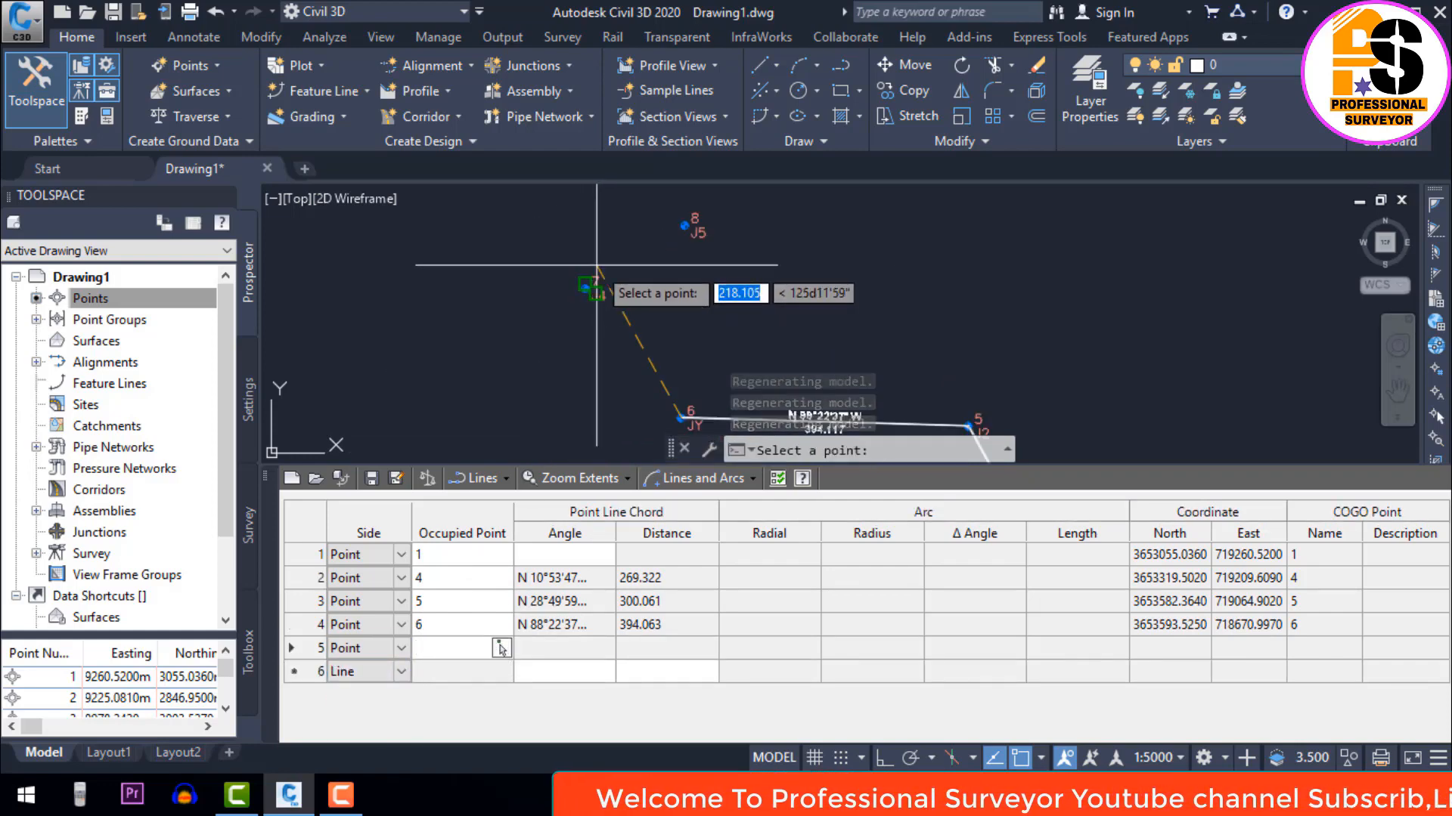
pyautogui.scroll(10, 589, 292)
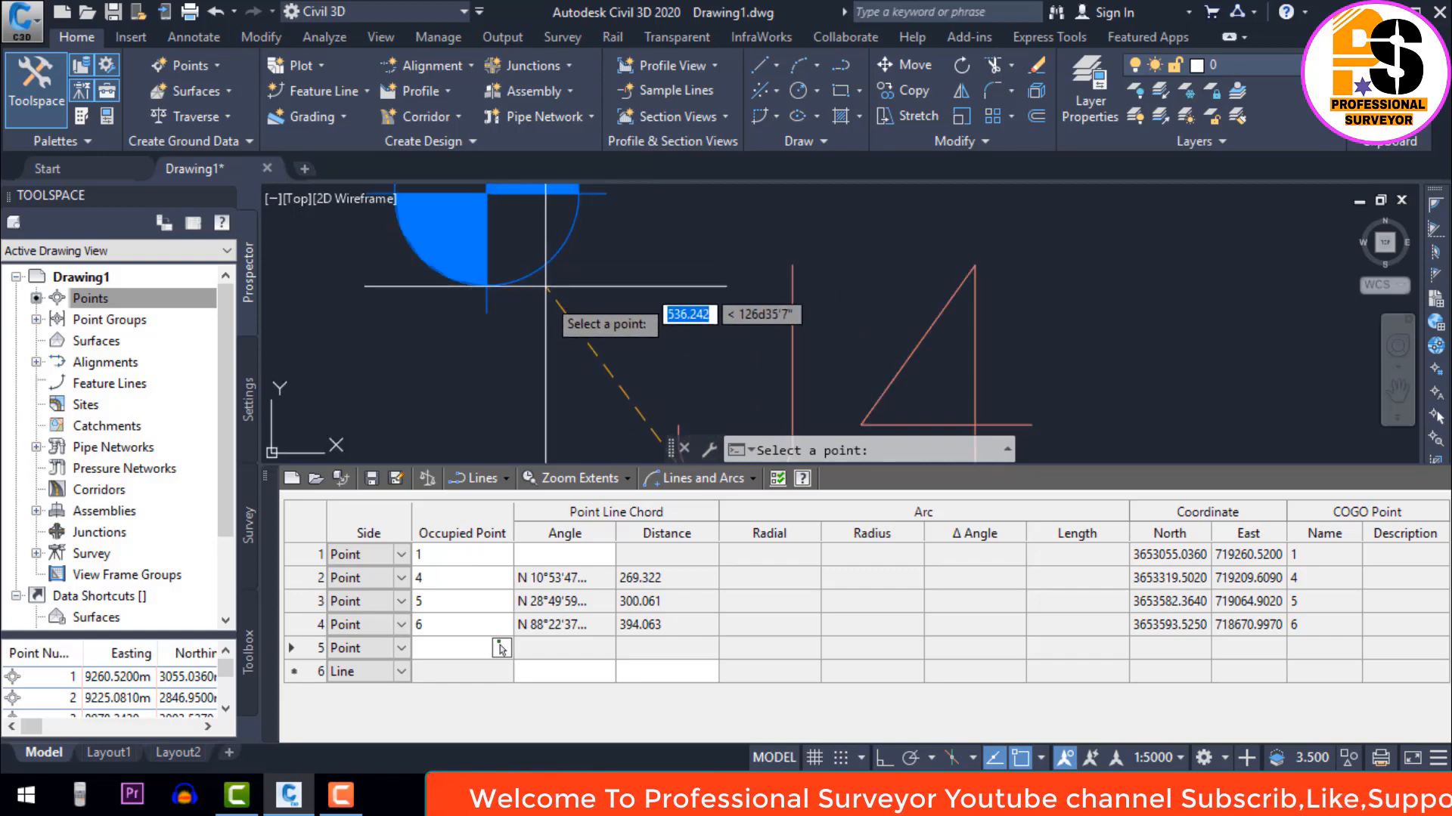
pyautogui.scroll(-2, 545, 288)
pyautogui.click(509, 240)
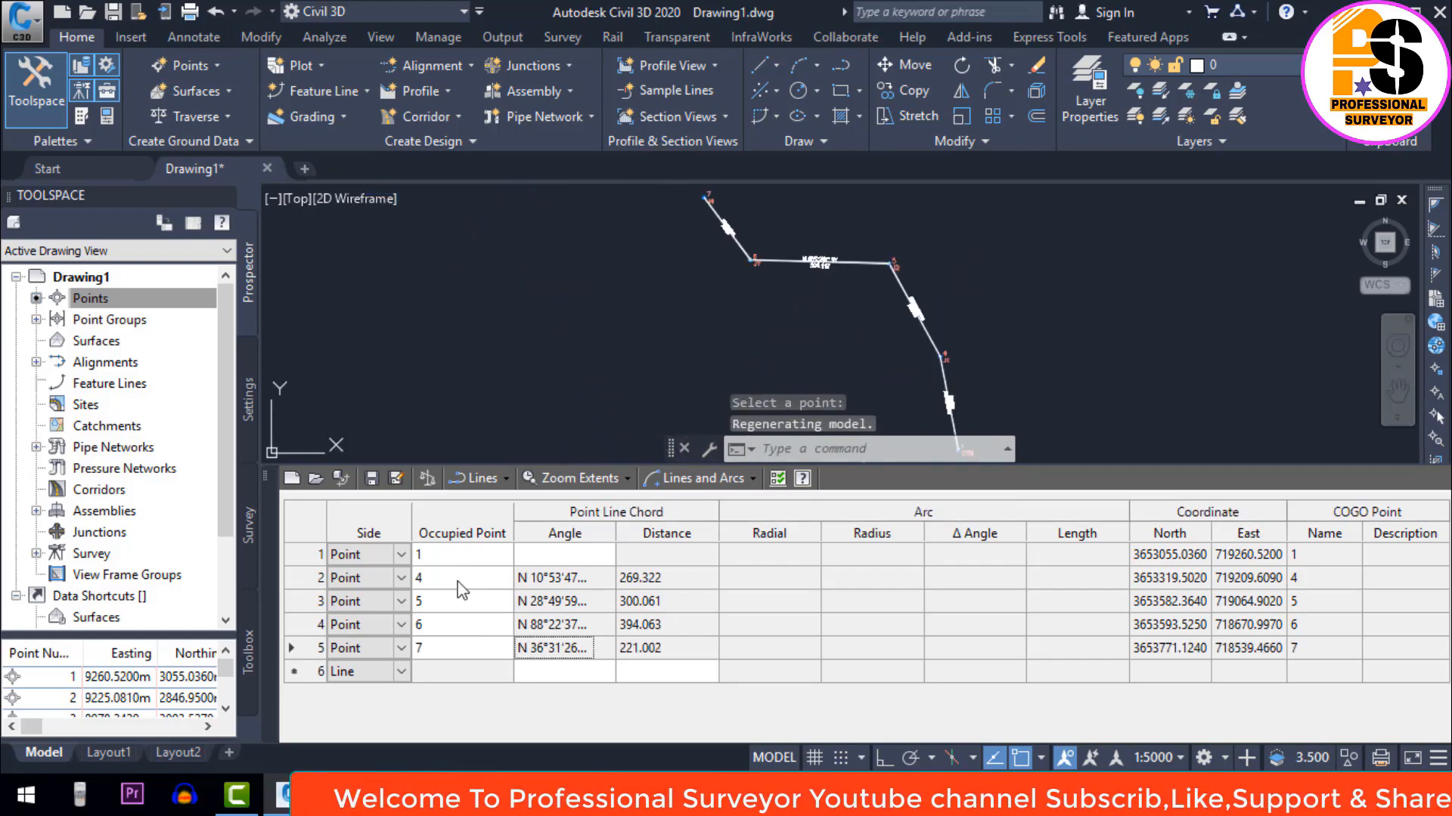
# Set the sixth traverse row's side type to Point and pick point 8 (J5) as its occupied point.
pyautogui.click(393, 676)
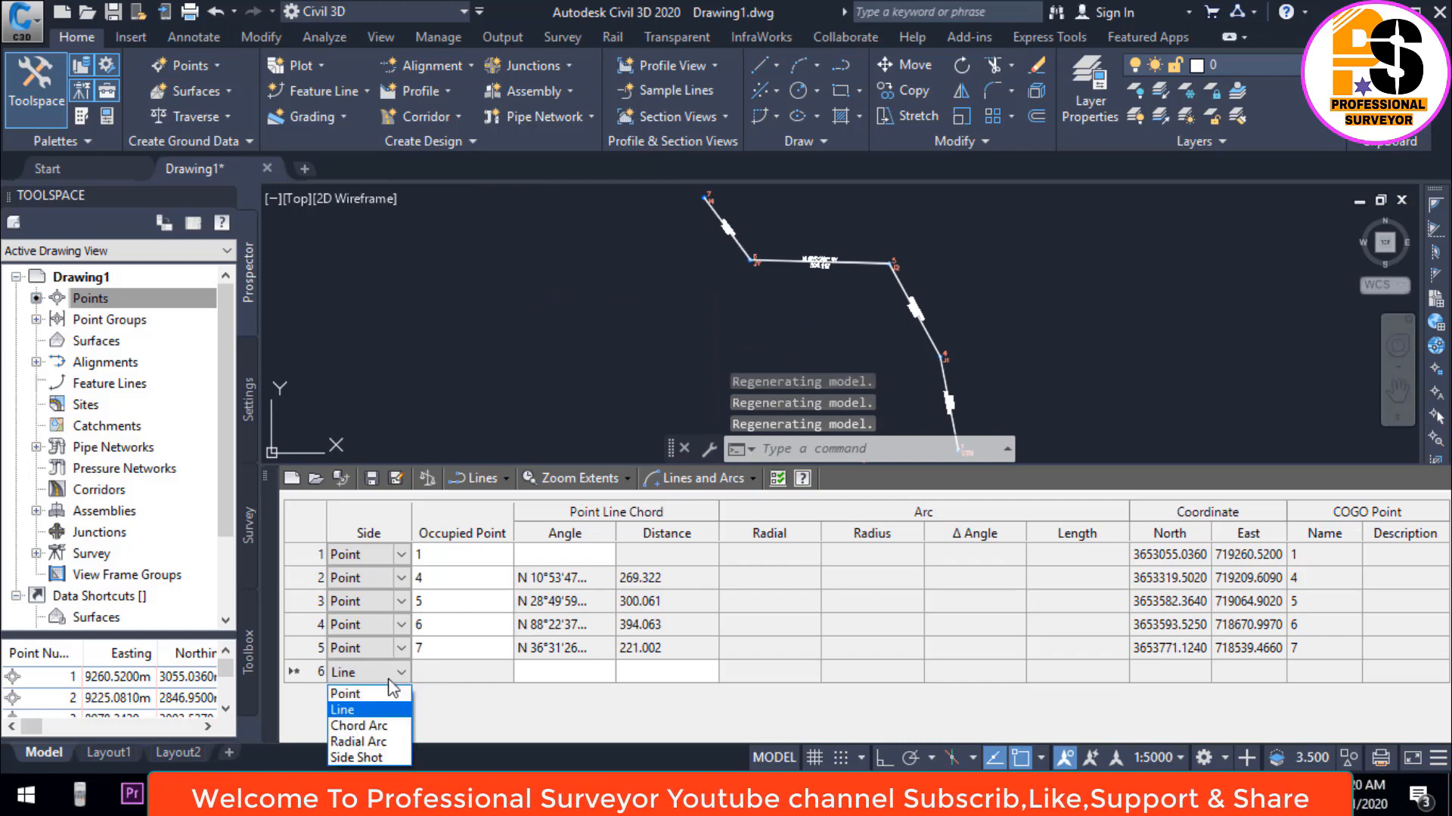
pyautogui.click(376, 694)
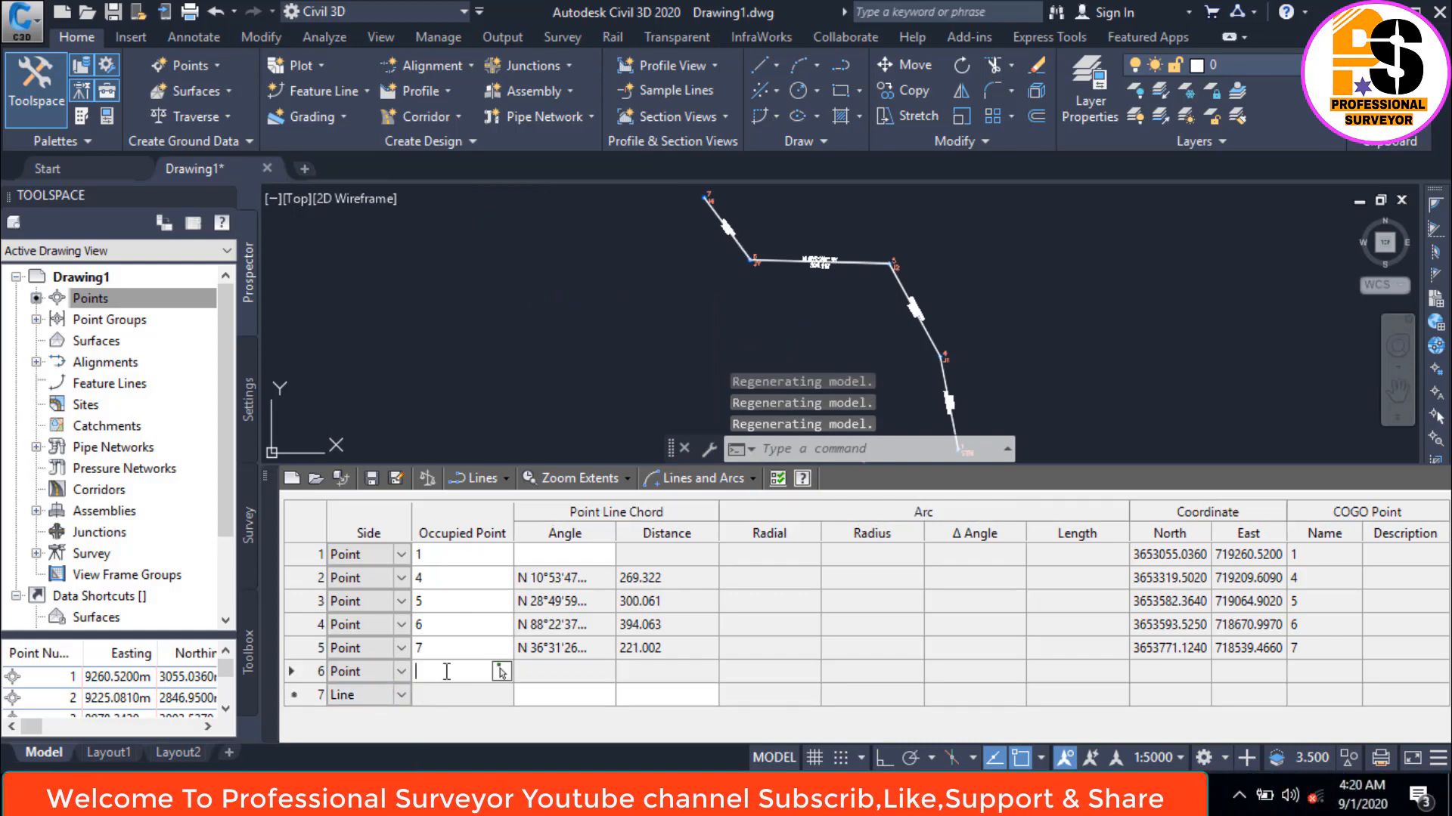
pyautogui.scroll(-3, 641, 351)
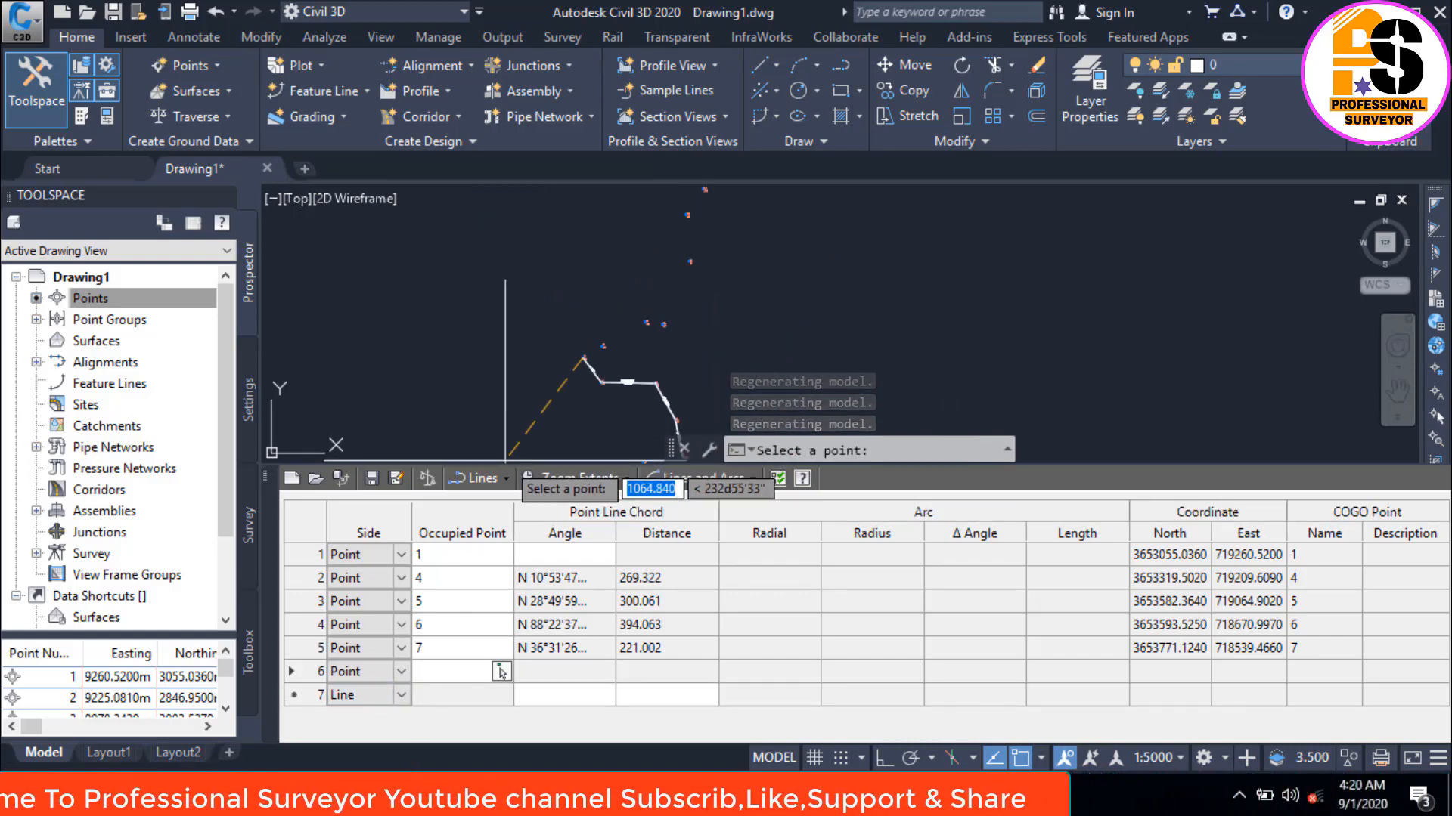
pyautogui.scroll(5, 620, 344)
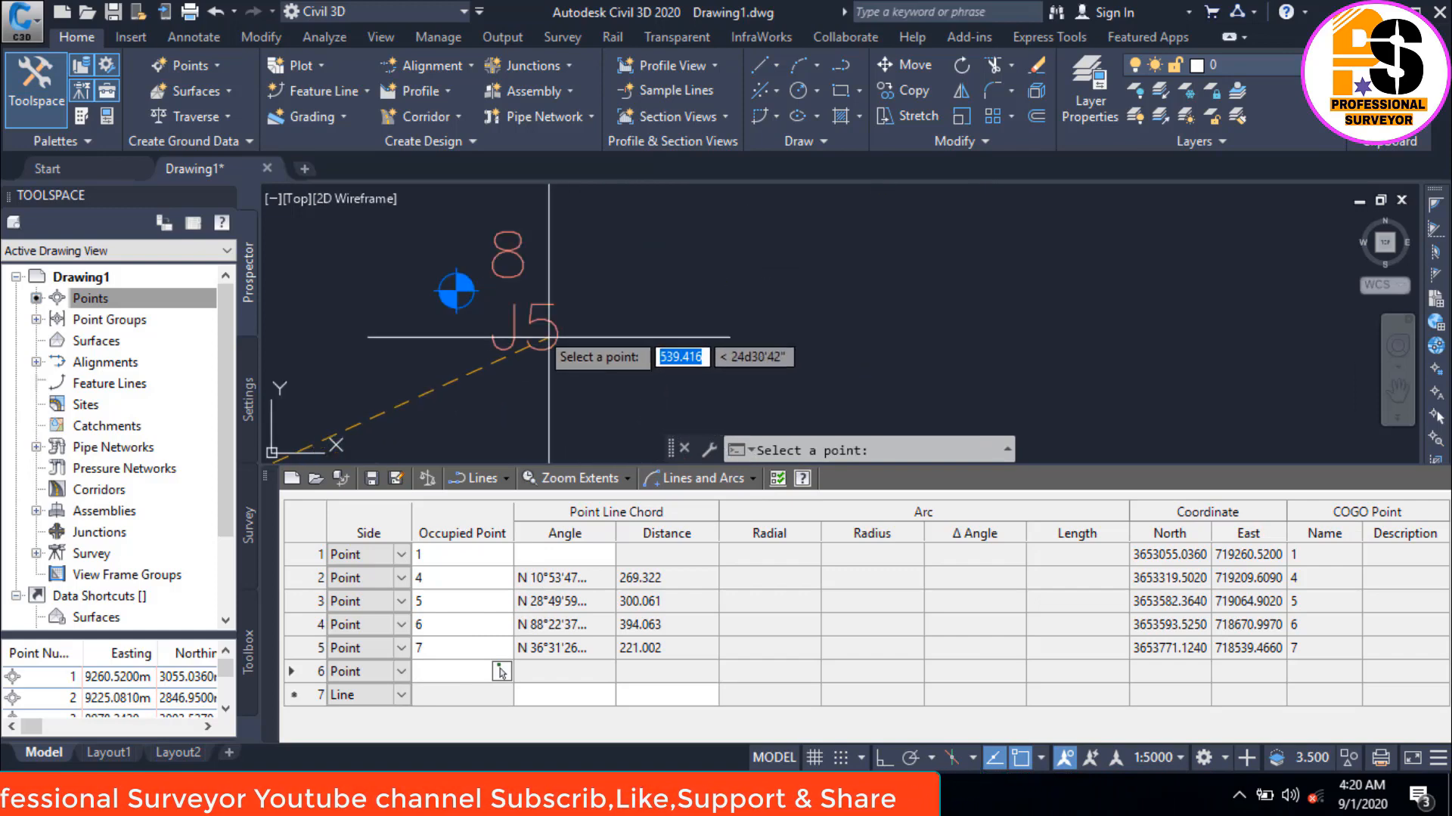
pyautogui.click(480, 330)
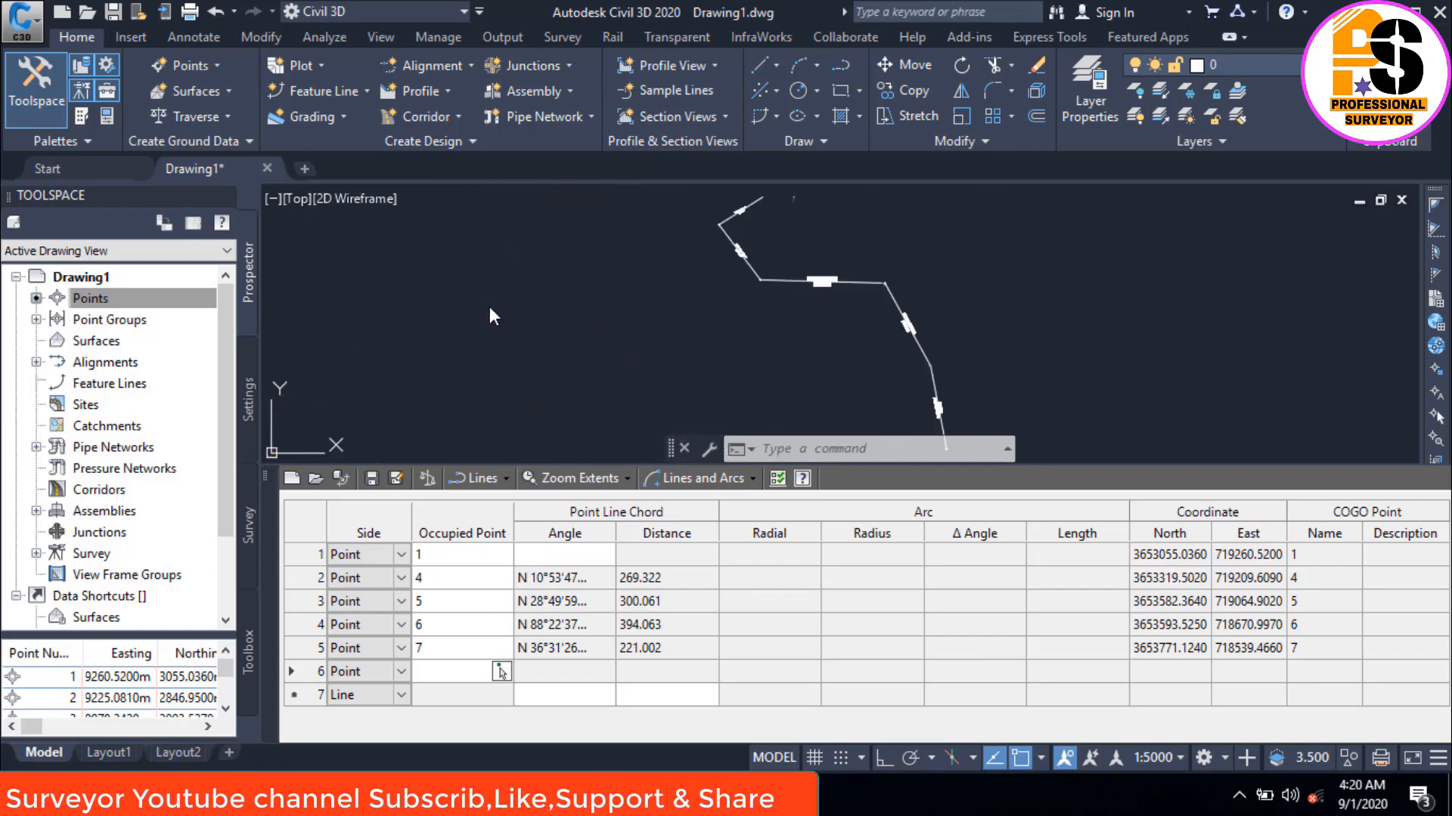
# Set the seventh traverse row's side type to Point and pick point 9 (J6) as its occupied point.
pyautogui.click(402, 696)
pyautogui.click(387, 719)
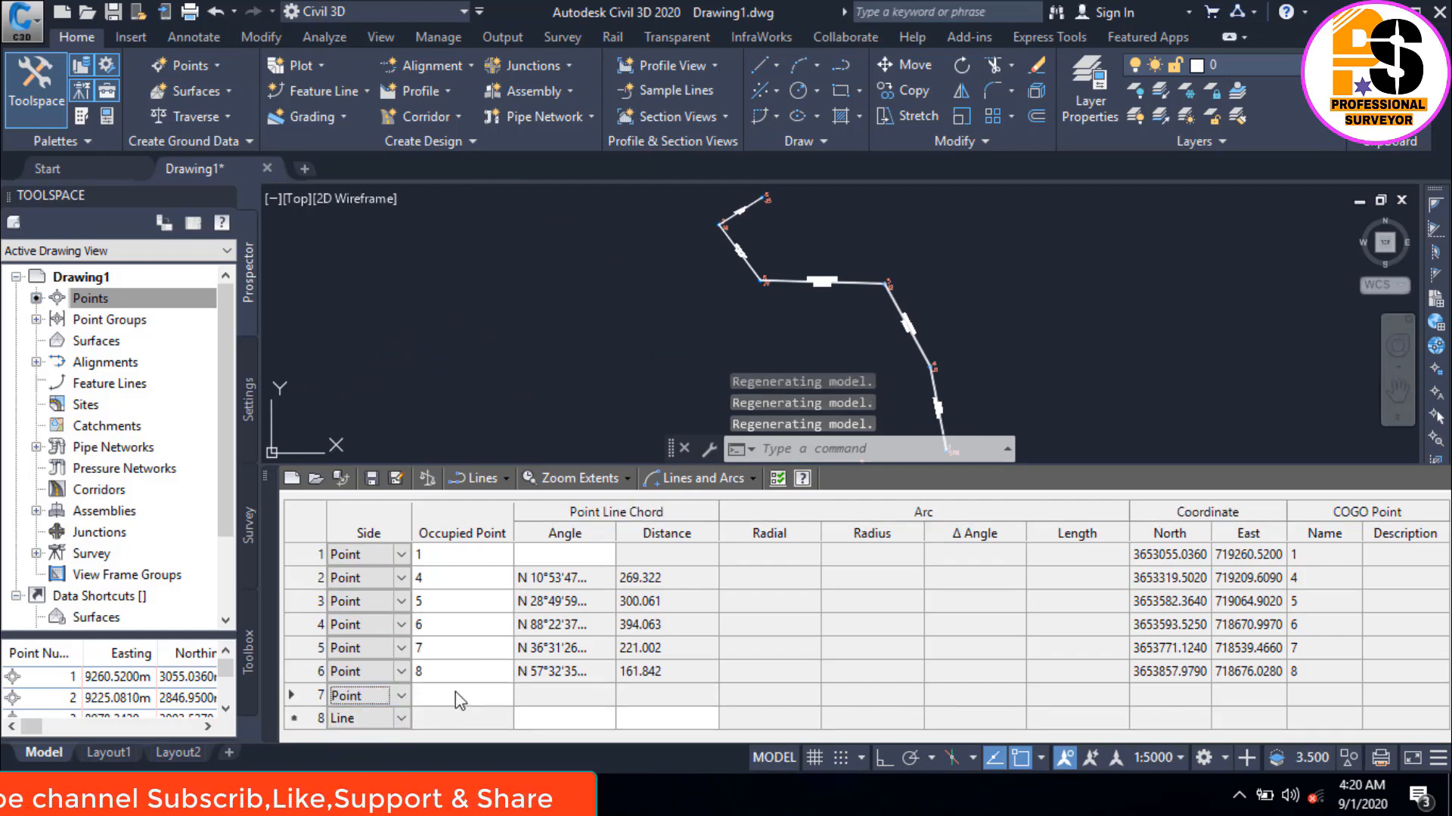
pyautogui.click(499, 694)
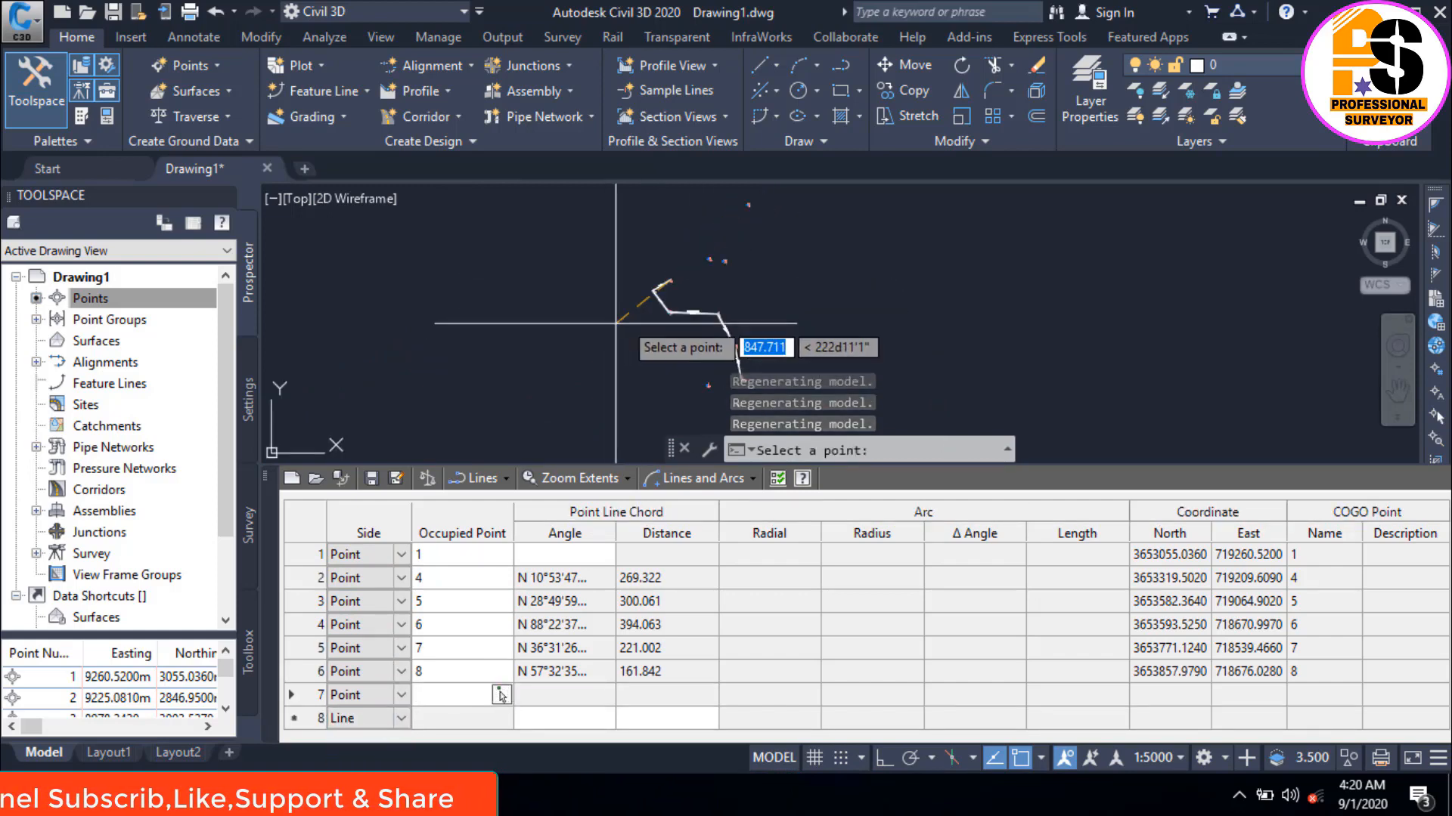
pyautogui.scroll(5, 775, 232)
pyautogui.moveTo(823, 257); pyautogui.dragTo(755, 319, button='middle')
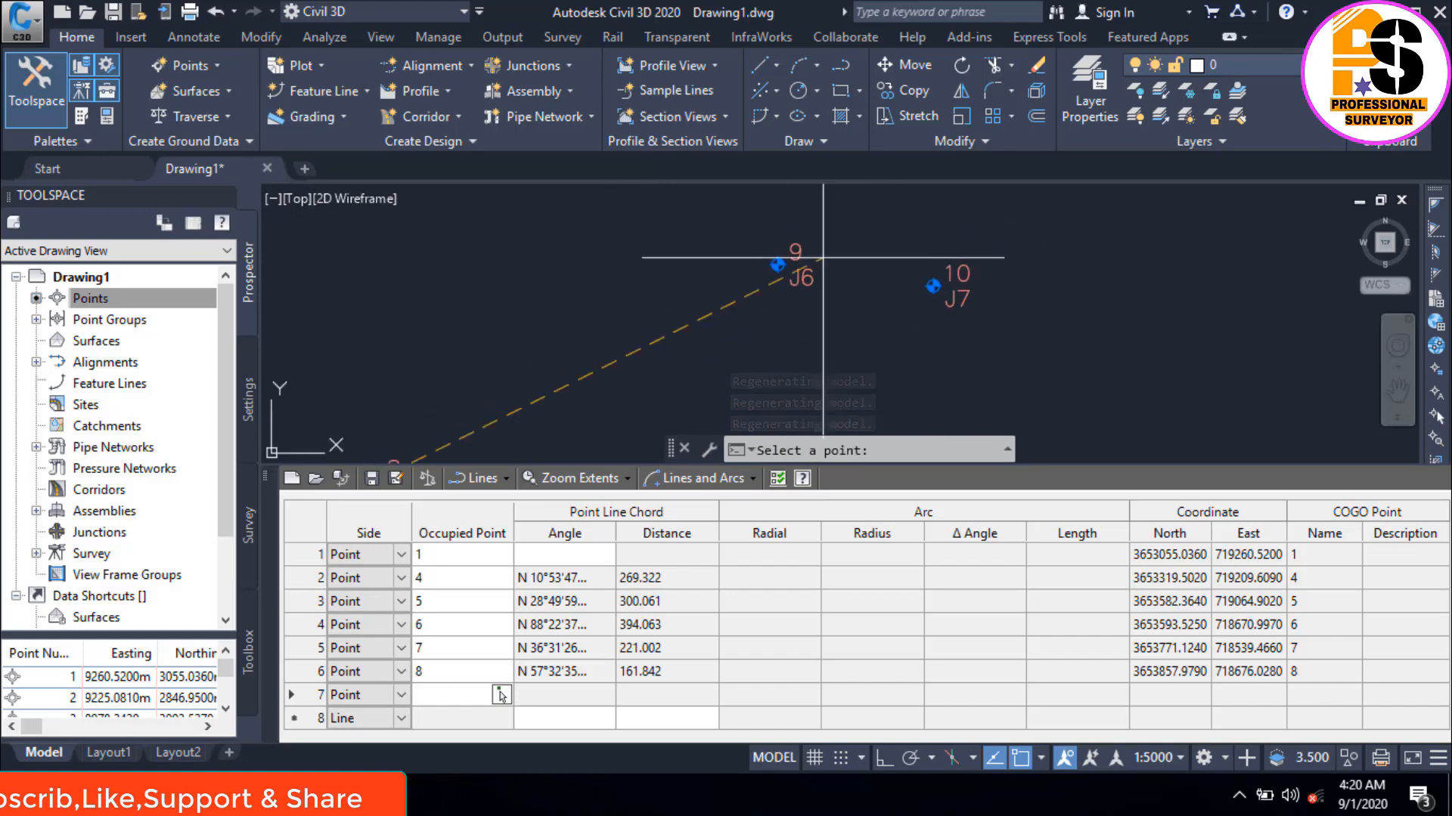
pyautogui.scroll(6, 811, 301)
pyautogui.moveTo(763, 260); pyautogui.dragTo(776, 351, button='middle')
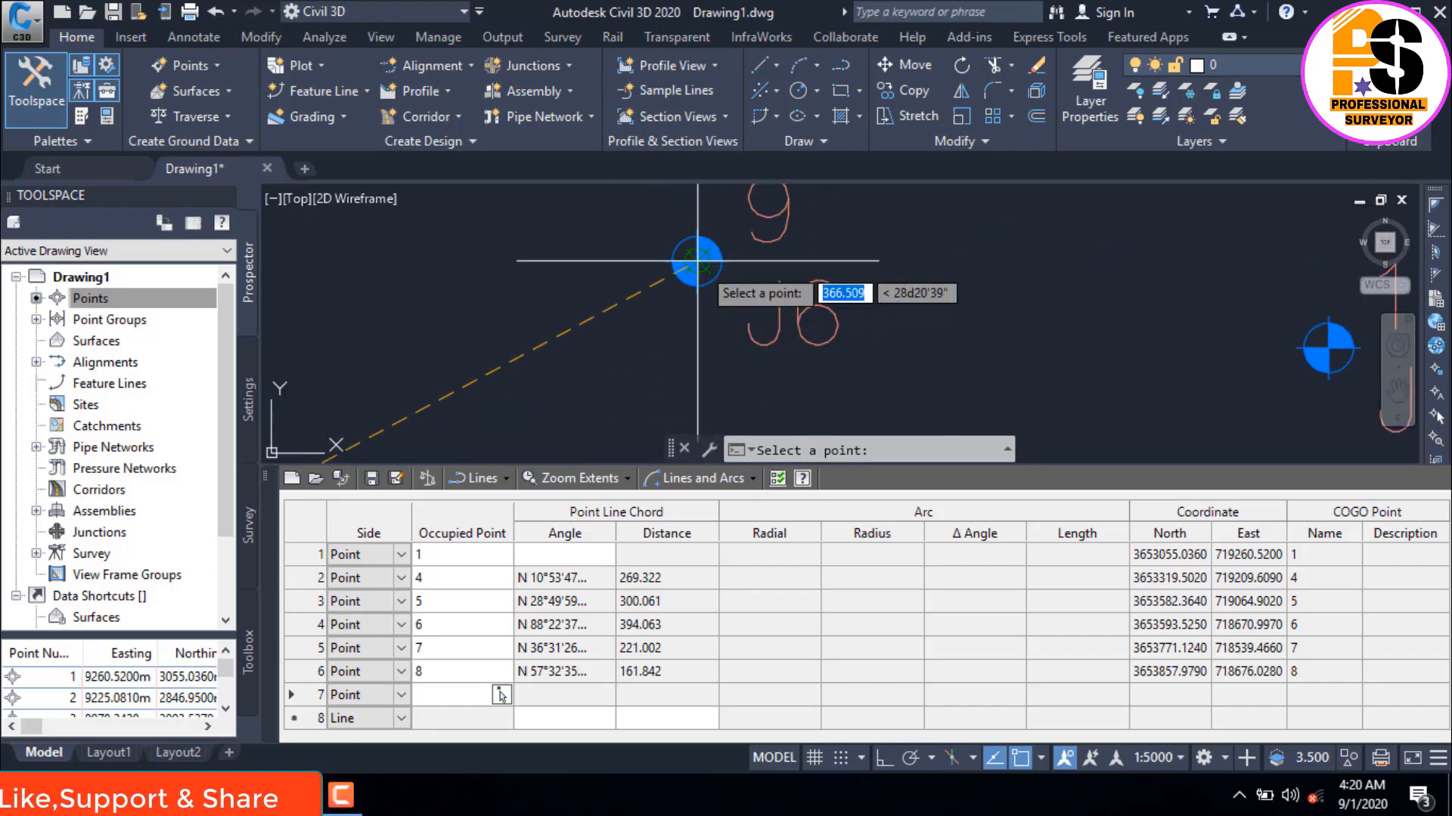
pyautogui.click(692, 261)
# Set the eighth traverse row's side type to Point and pick point 10 (J7) as its occupied point.
pyautogui.click(402, 724)
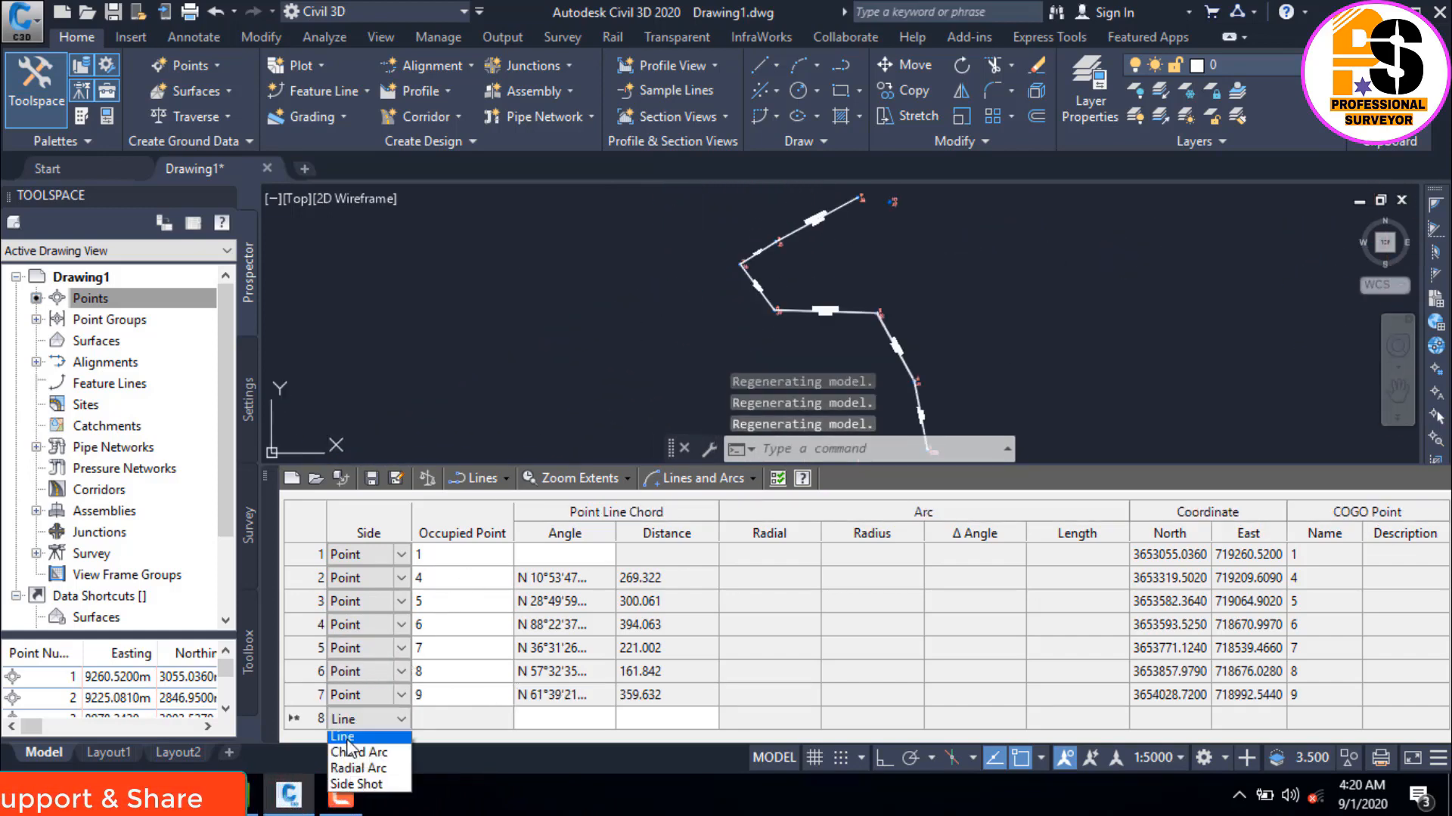
pyautogui.click(350, 742)
pyautogui.scroll(-1, 383, 719)
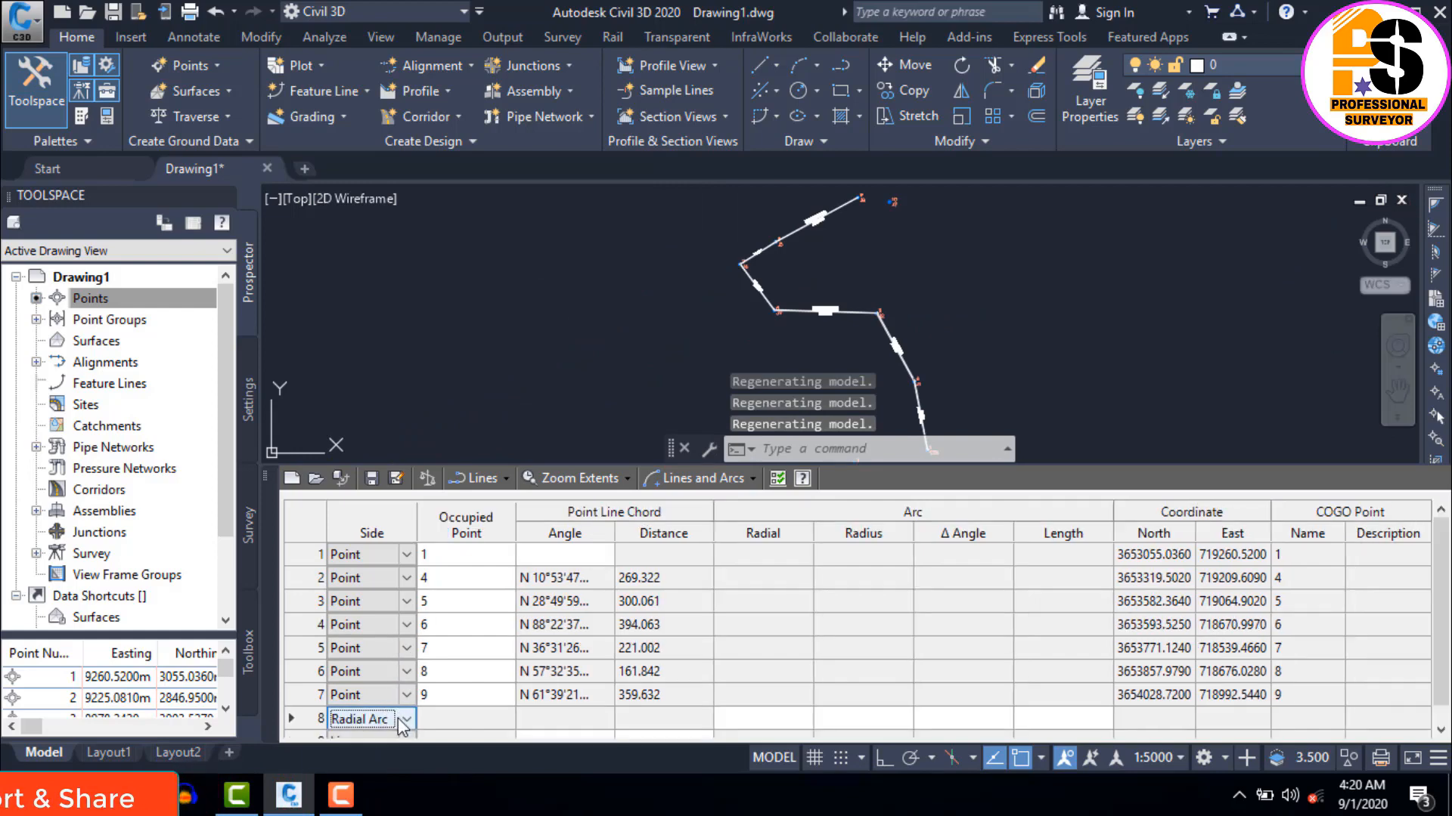
pyautogui.click(397, 720)
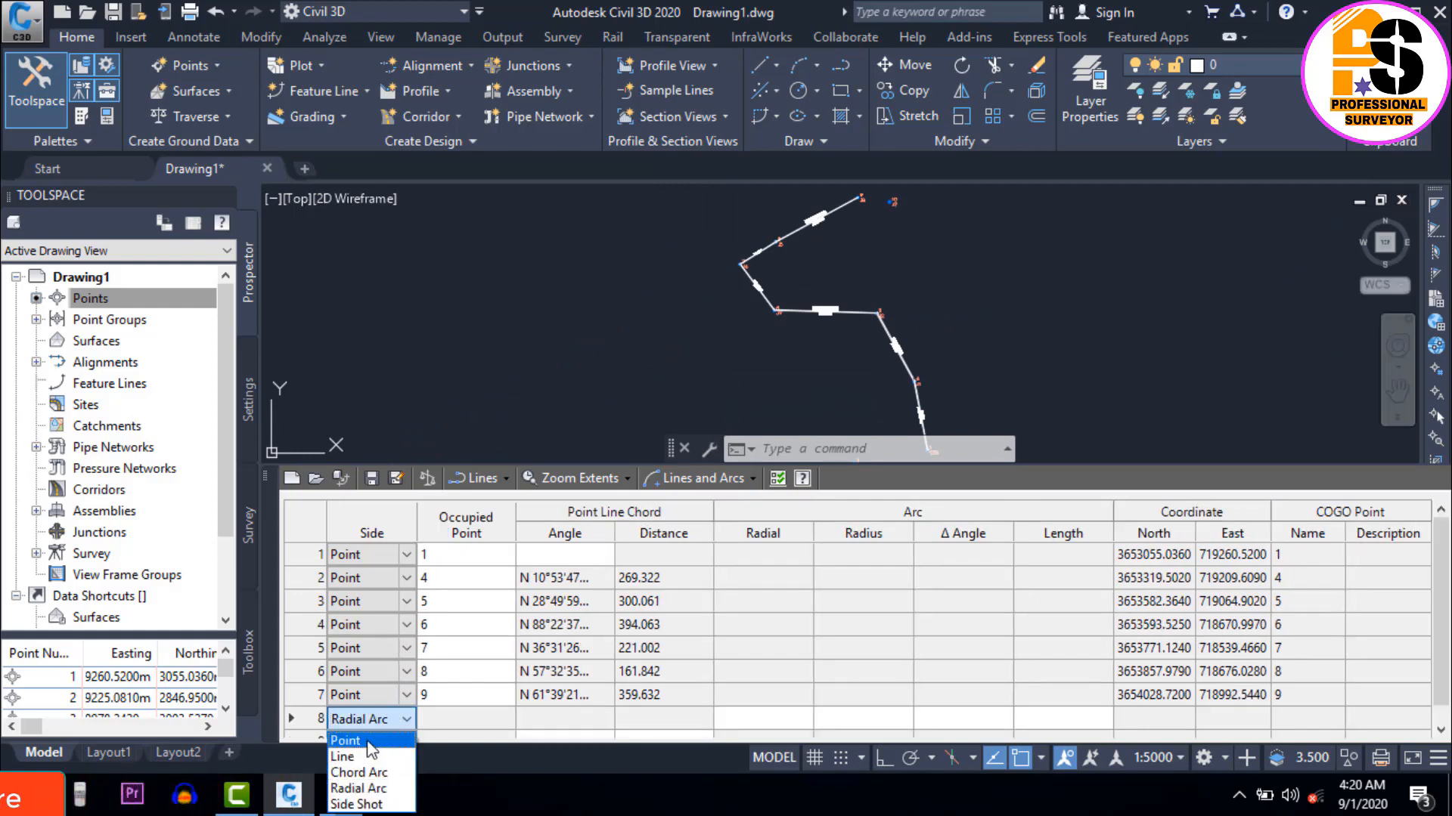
pyautogui.click(371, 742)
pyautogui.scroll(-3, 602, 399)
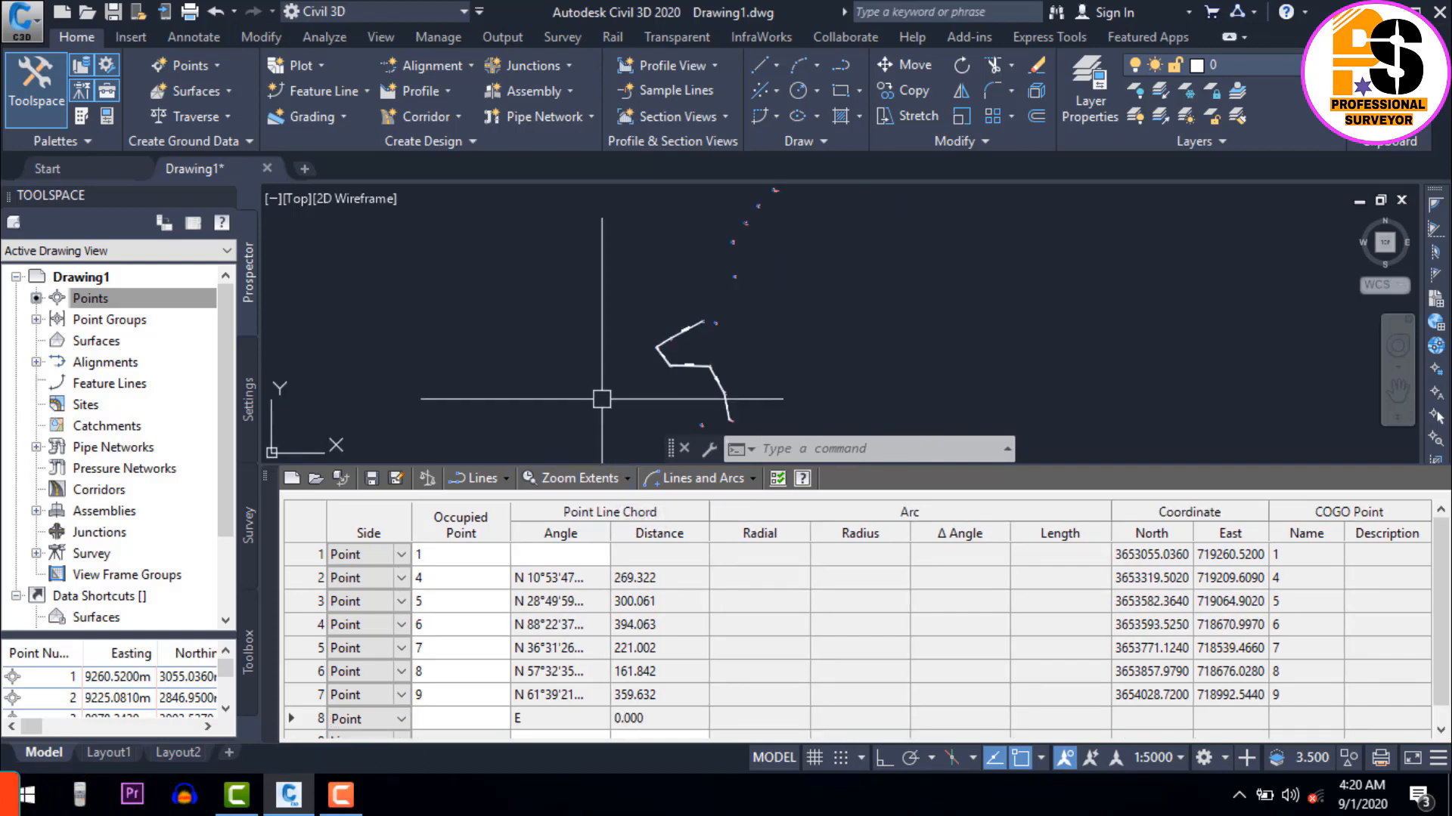
pyautogui.click(401, 720)
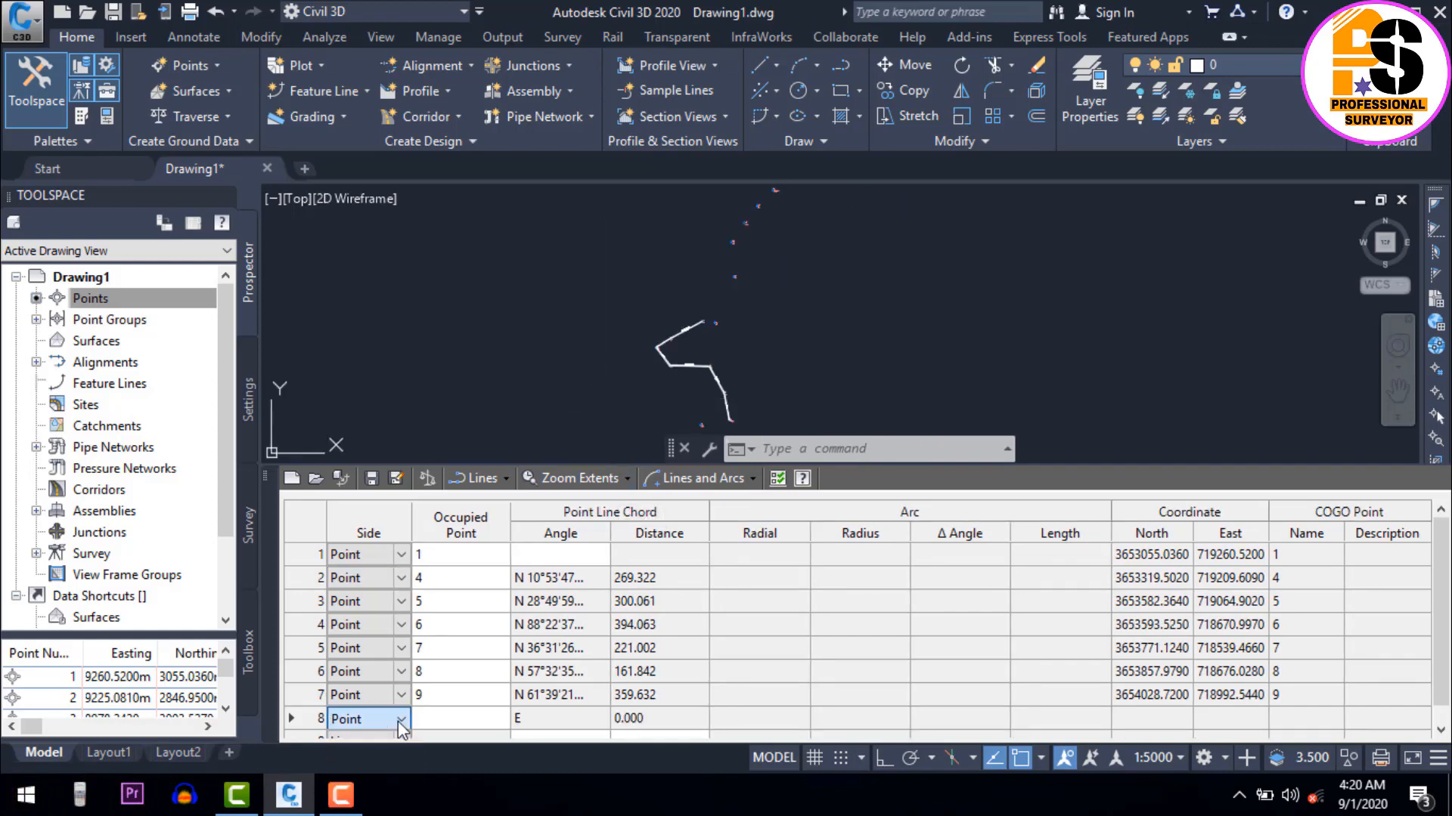
pyautogui.click(499, 718)
pyautogui.scroll(5, 651, 378)
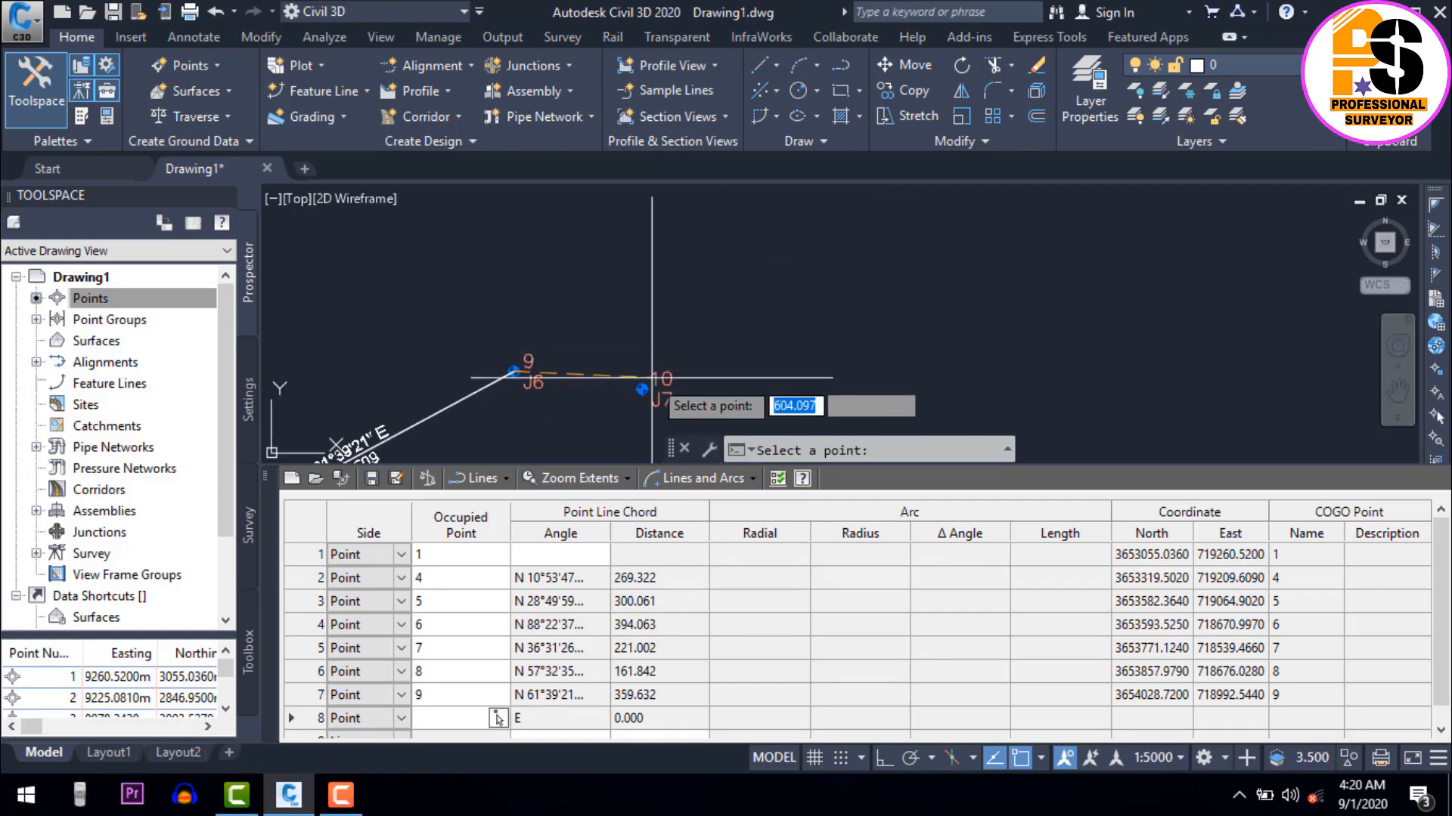
pyautogui.scroll(5, 652, 378)
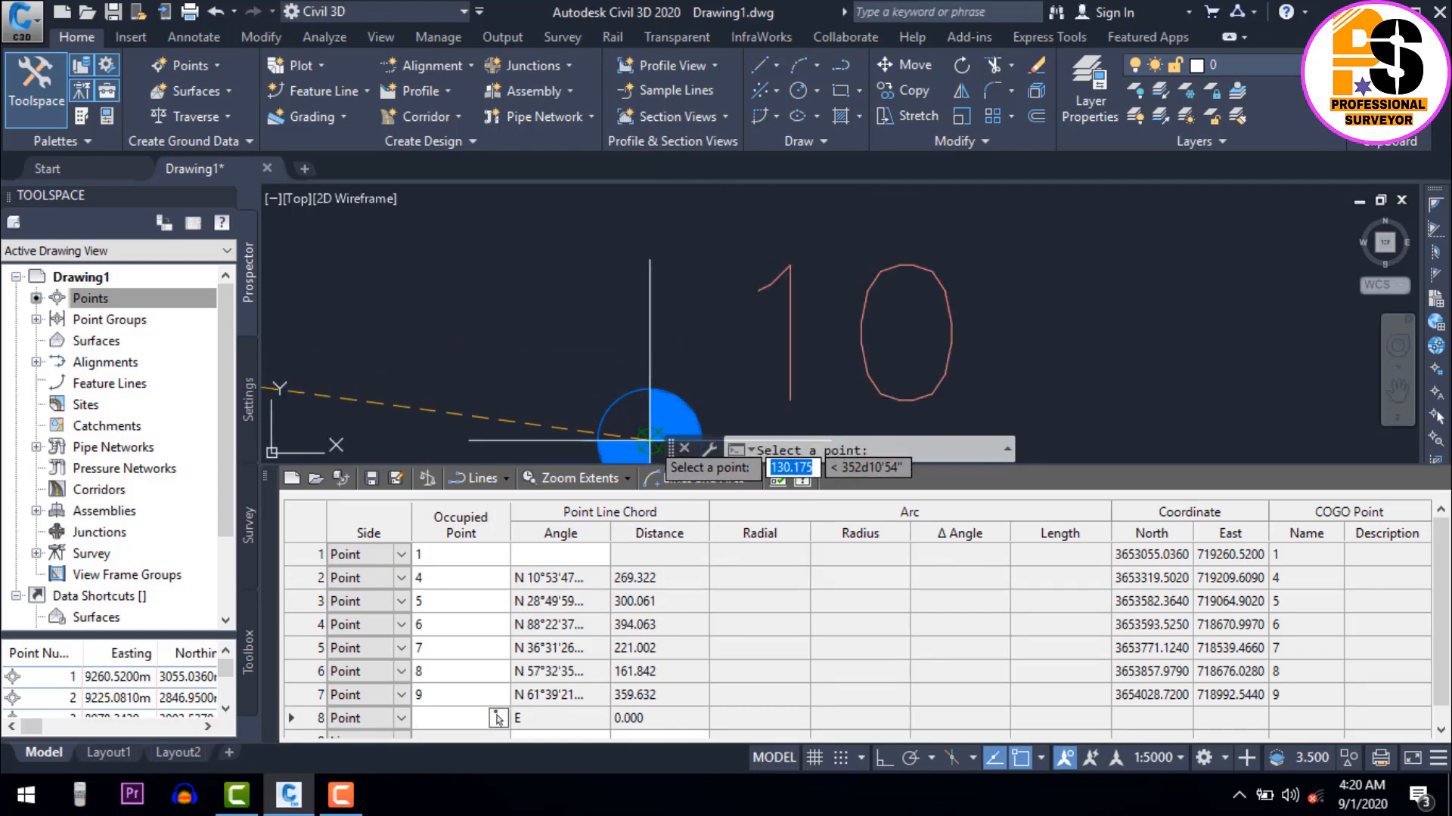
pyautogui.click(650, 438)
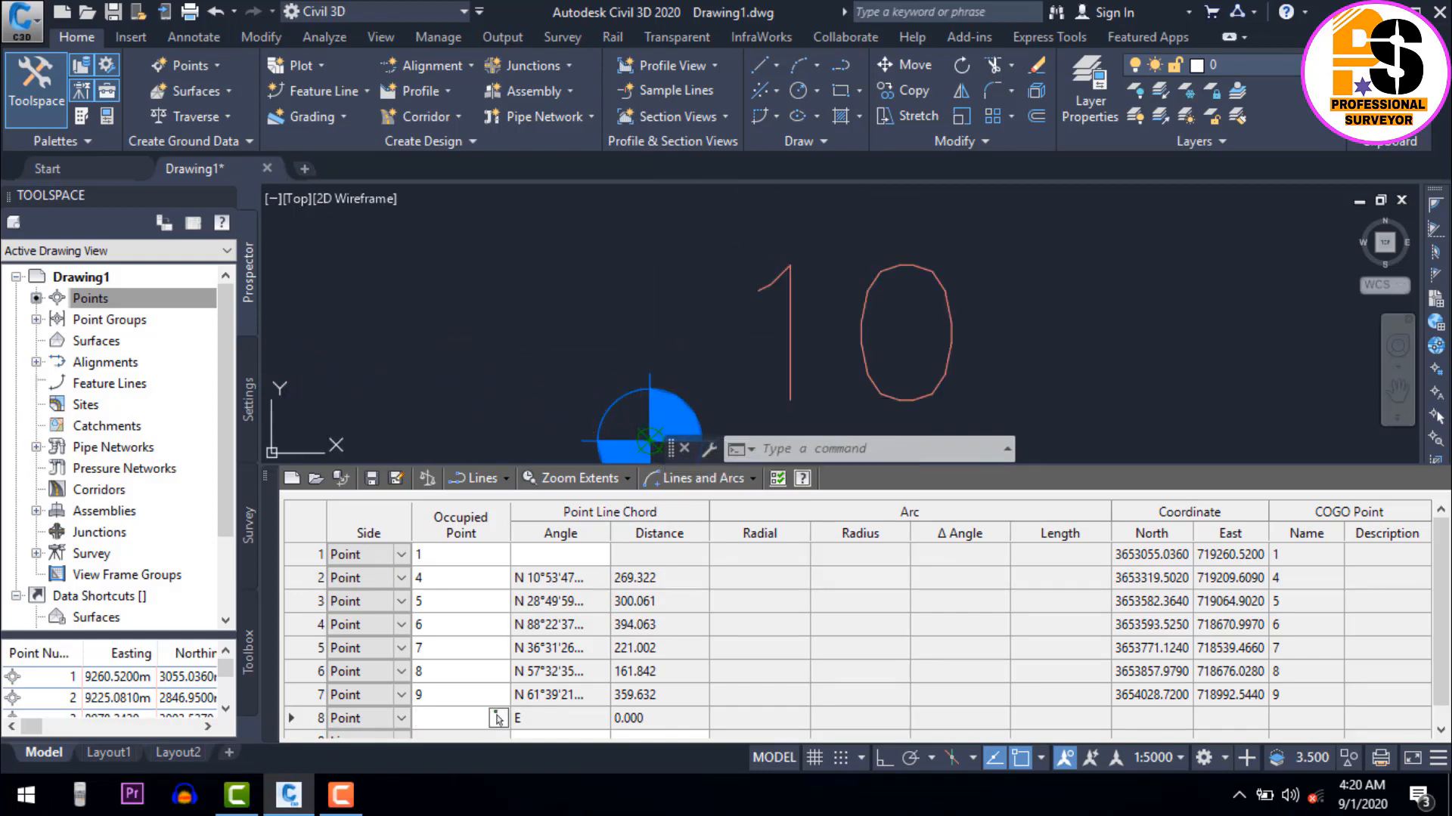
# Set the ninth traverse row's side type to Point and pick point 11 (J8) as its occupied point.
pyautogui.scroll(-1, 452, 653)
pyautogui.click(402, 718)
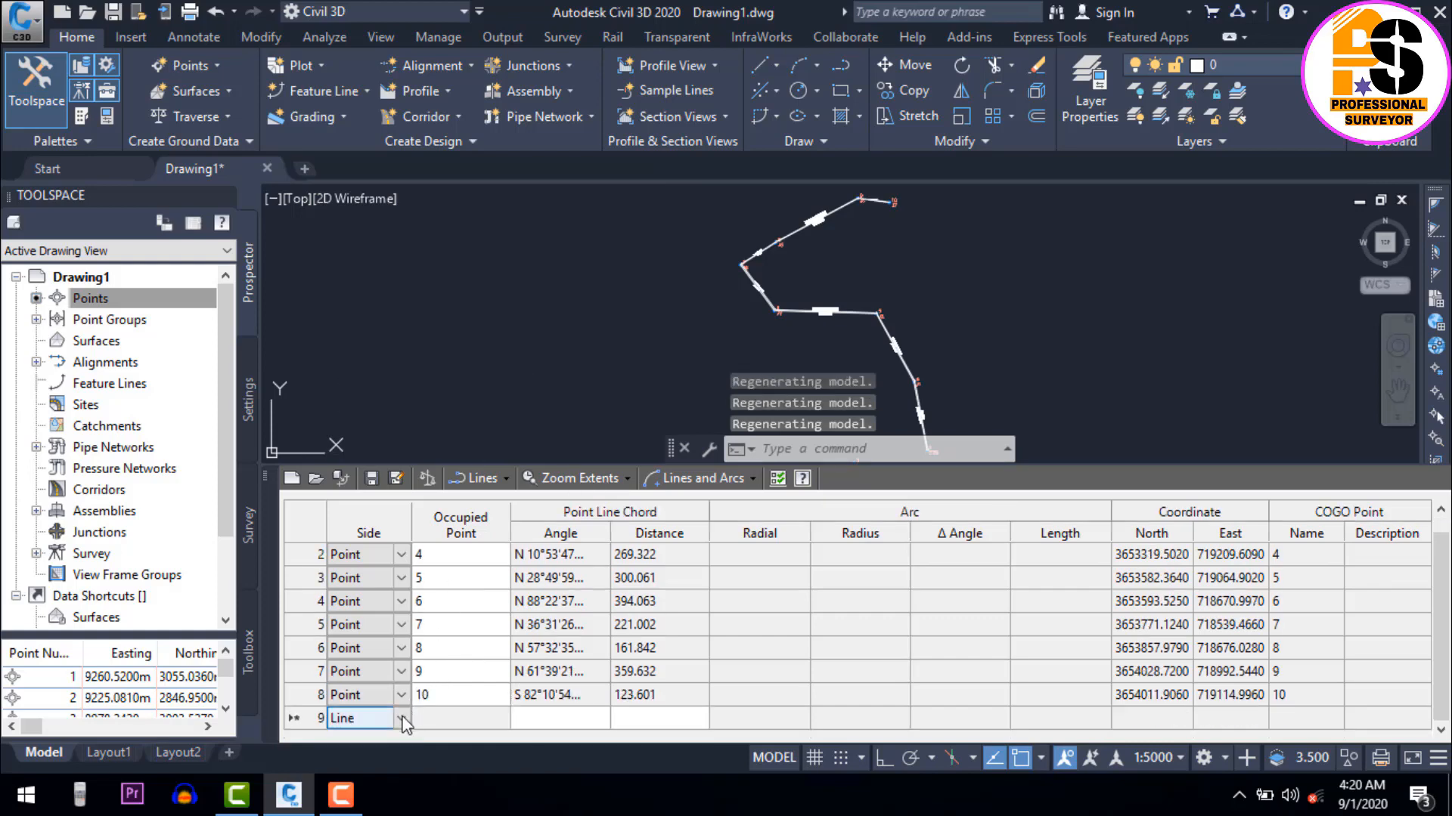
pyautogui.click(384, 741)
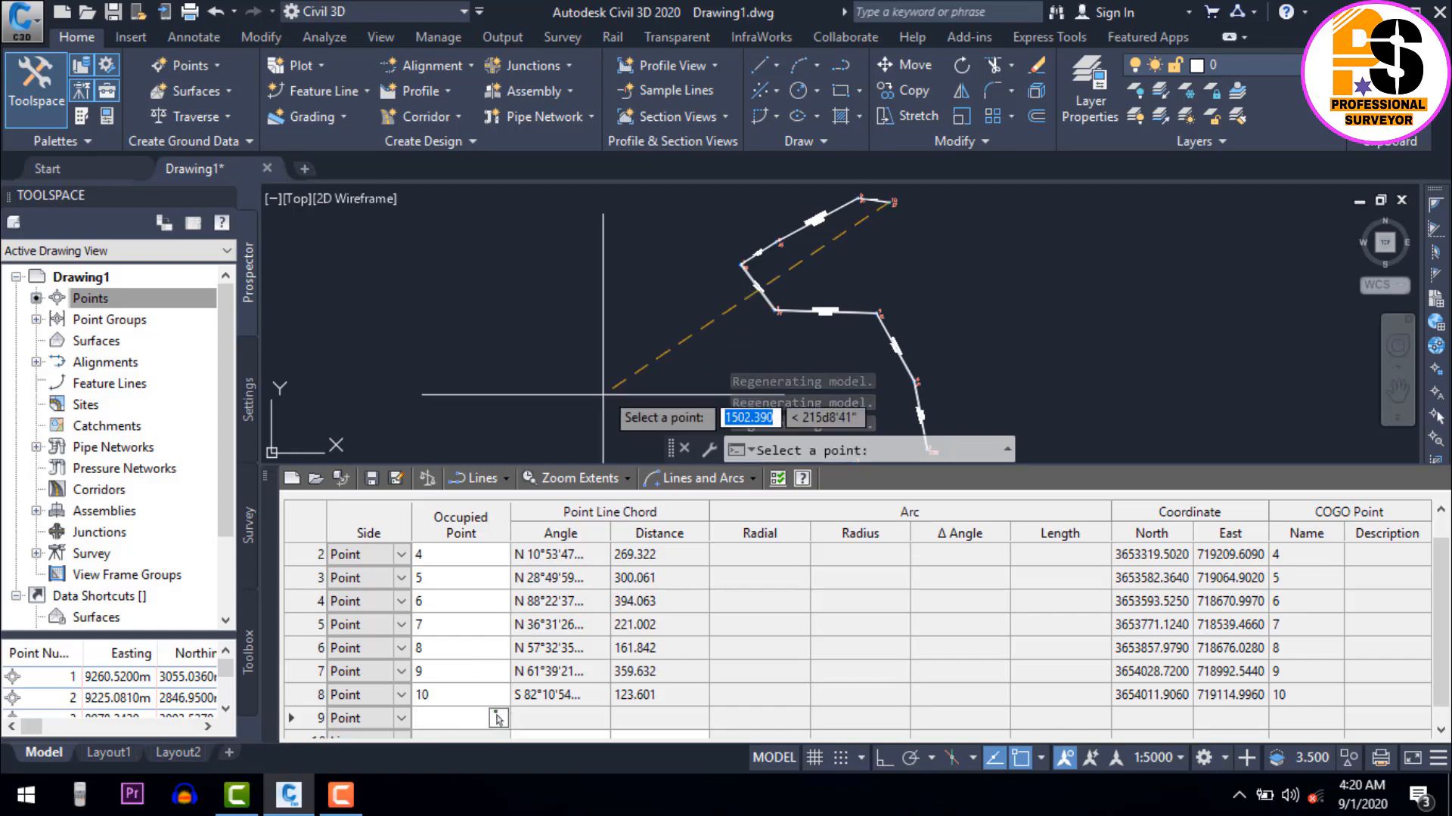
pyautogui.scroll(-4, 604, 393)
pyautogui.scroll(5, 724, 281)
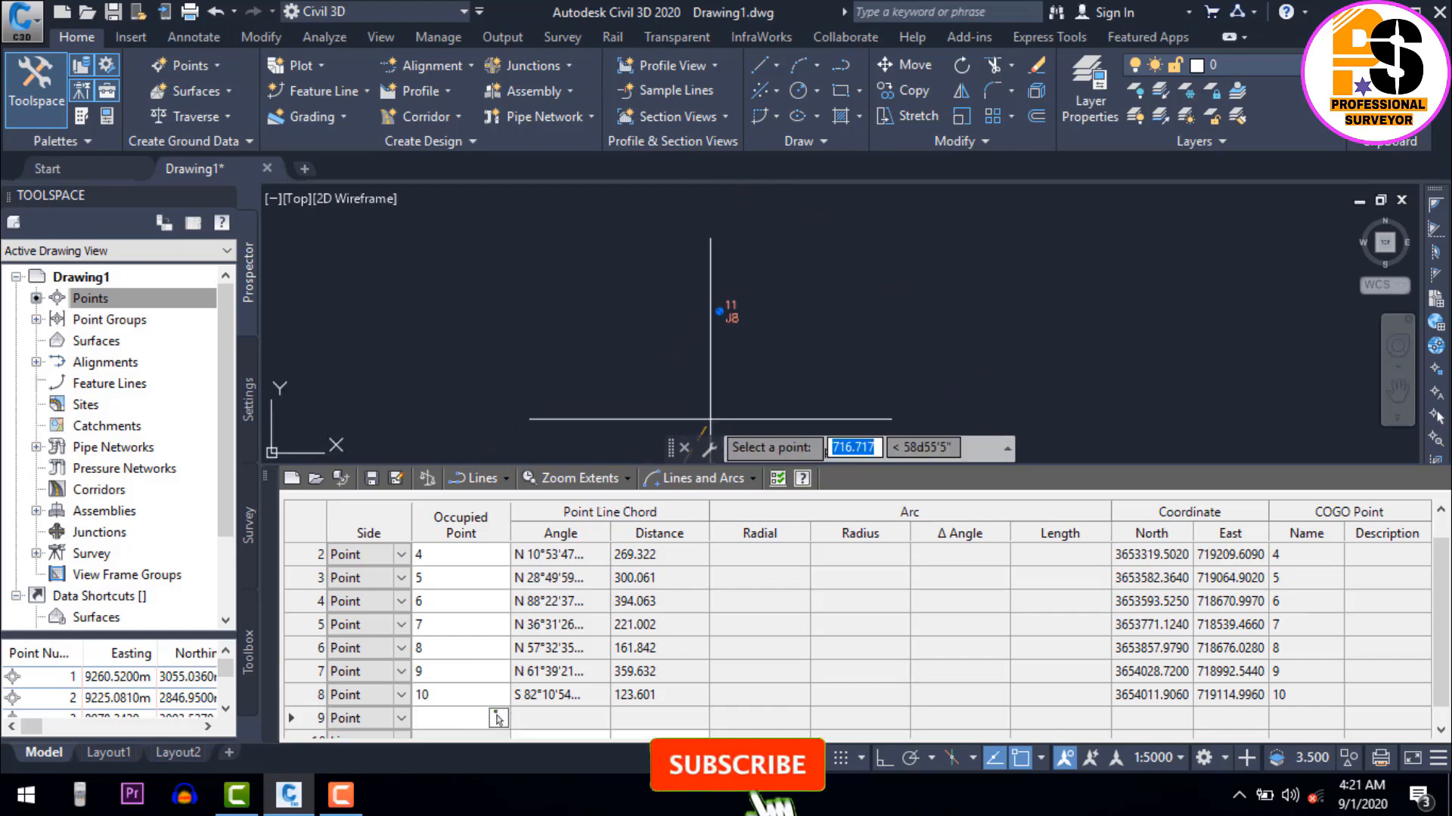
pyautogui.scroll(4, 680, 274)
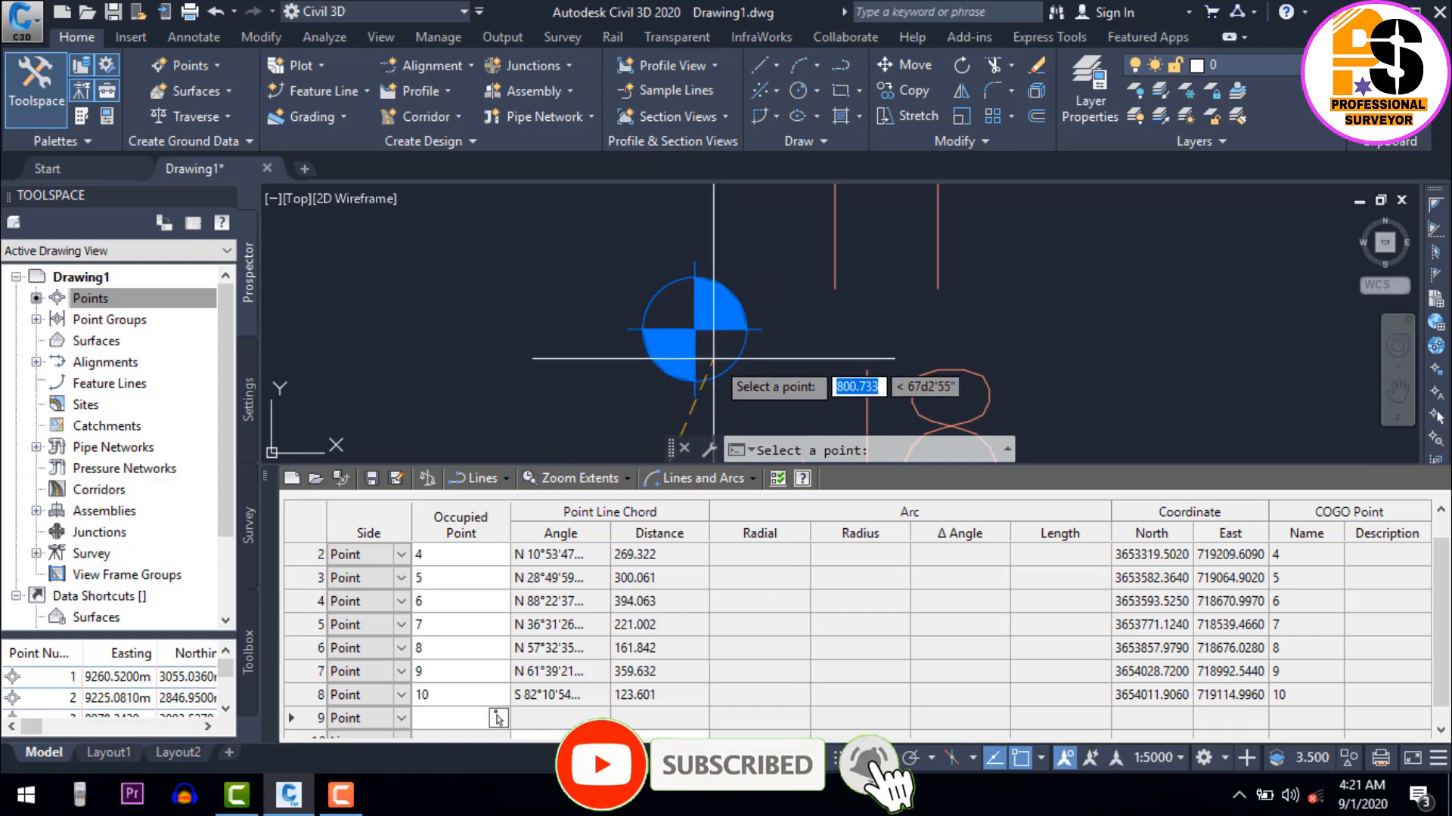
pyautogui.click(695, 329)
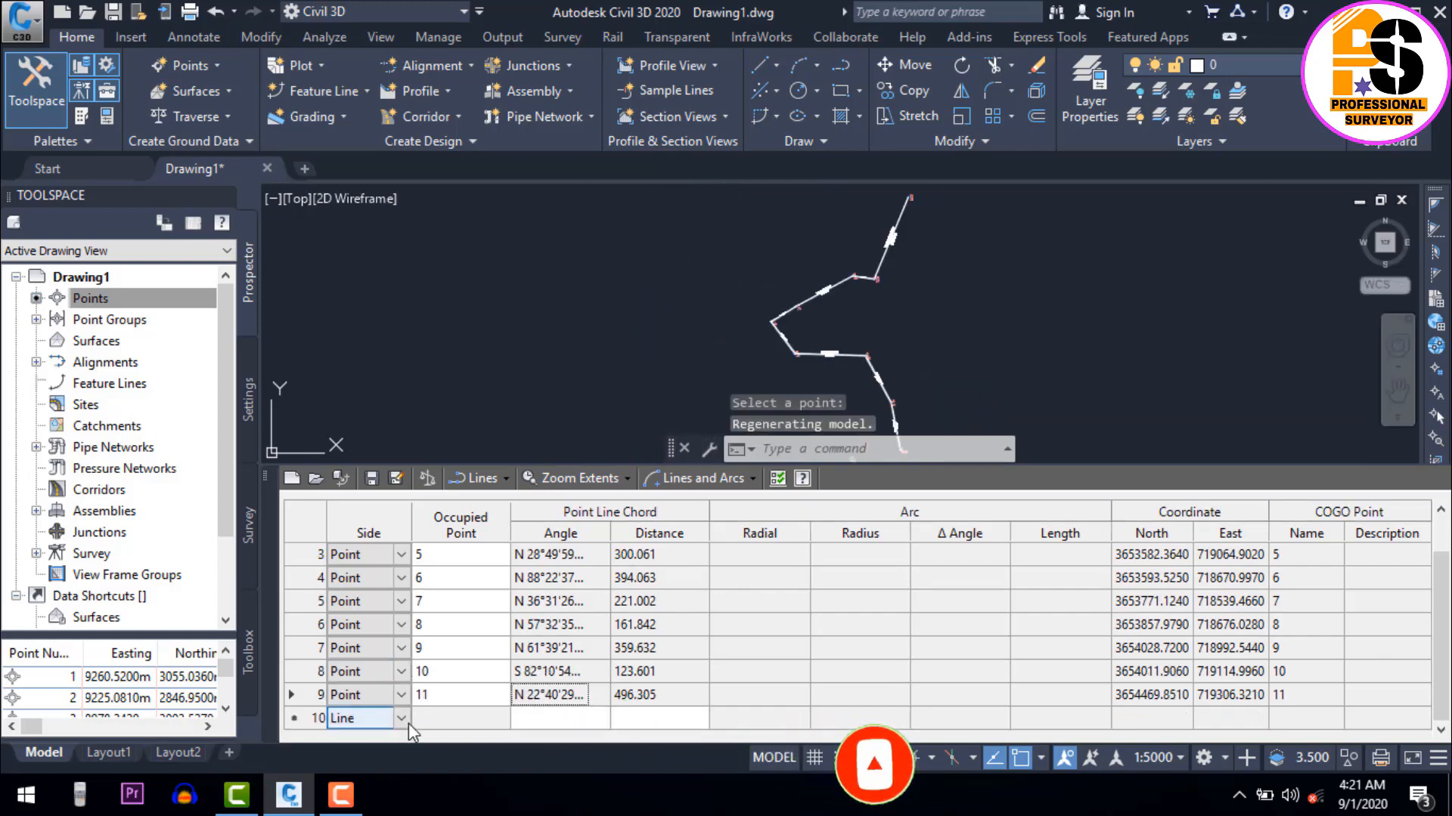
# Set the tenth traverse row's side type to Point and pick point 12 (J9) as its occupied point.
pyautogui.click(405, 718)
pyautogui.click(355, 741)
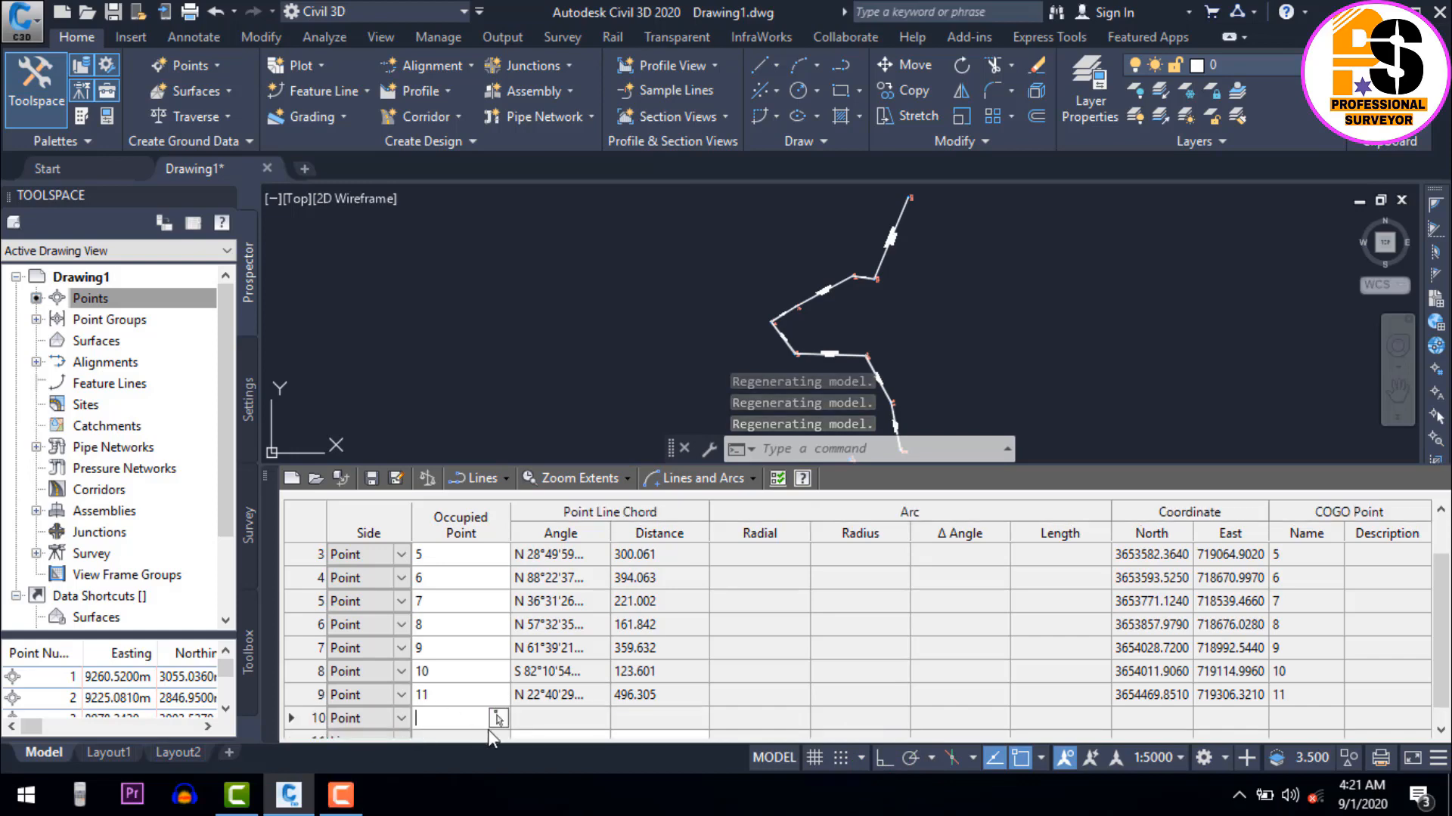
pyautogui.scroll(5, 756, 325)
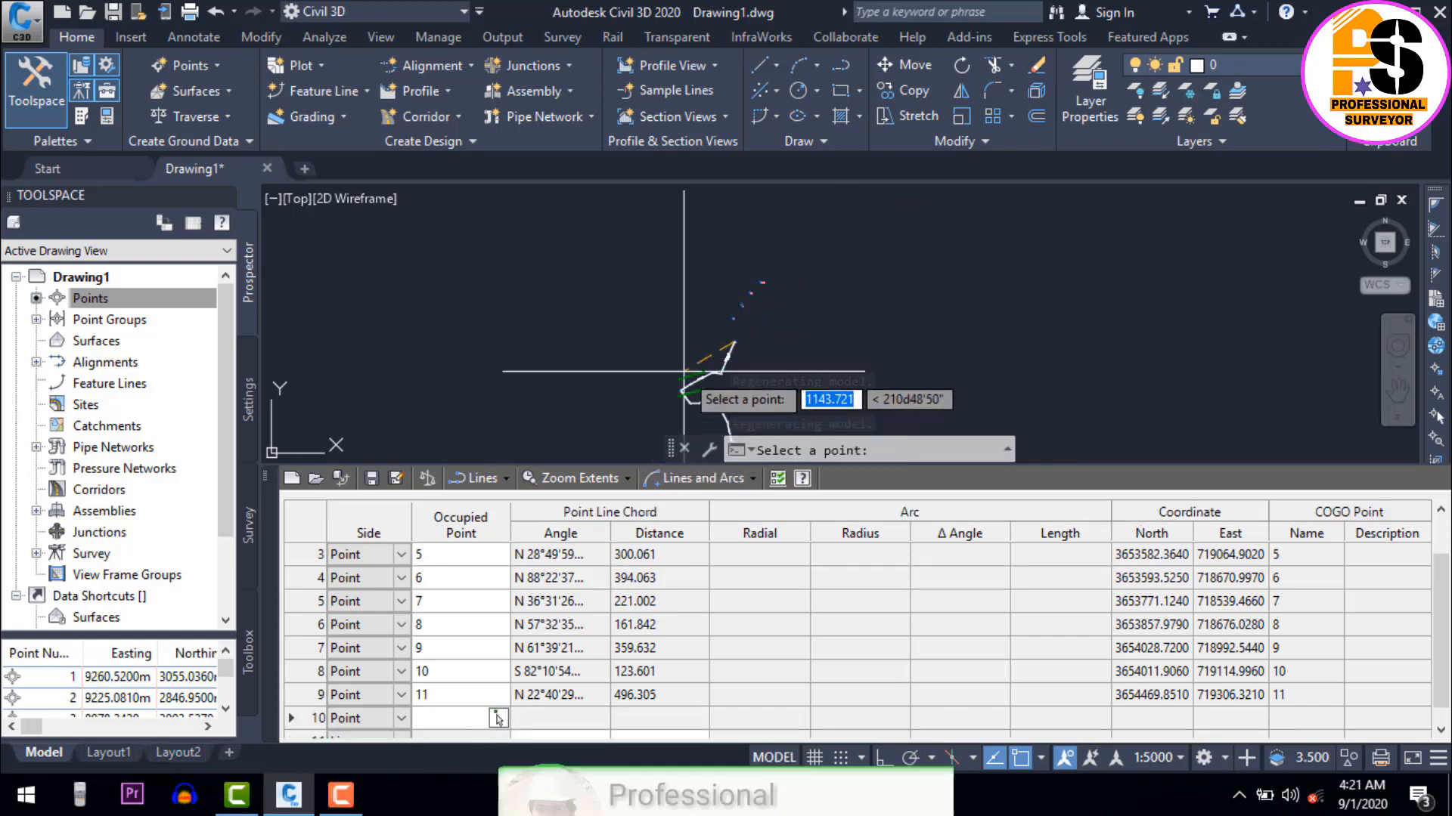
pyautogui.scroll(5, 866, 244)
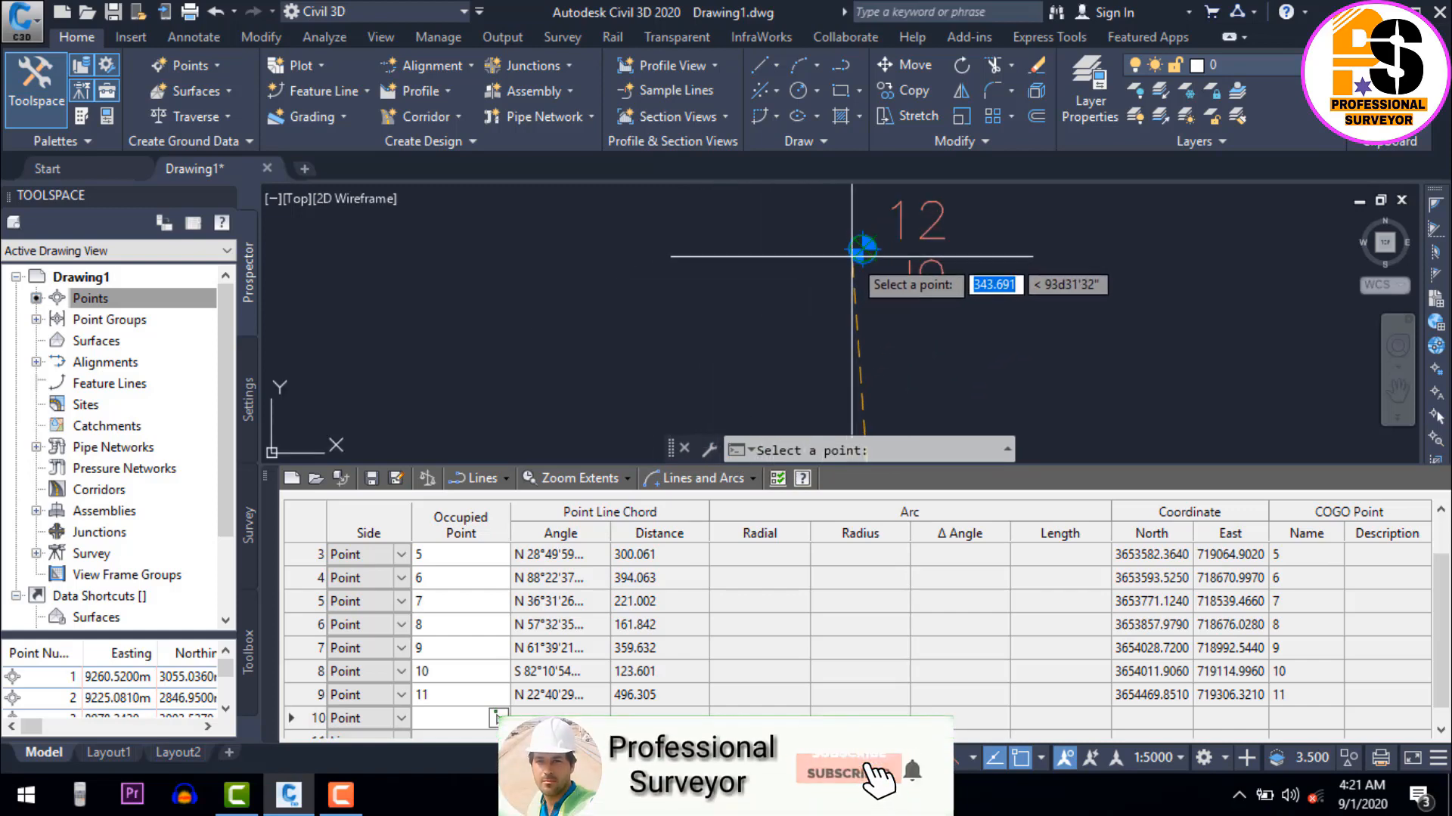
pyautogui.click(863, 245)
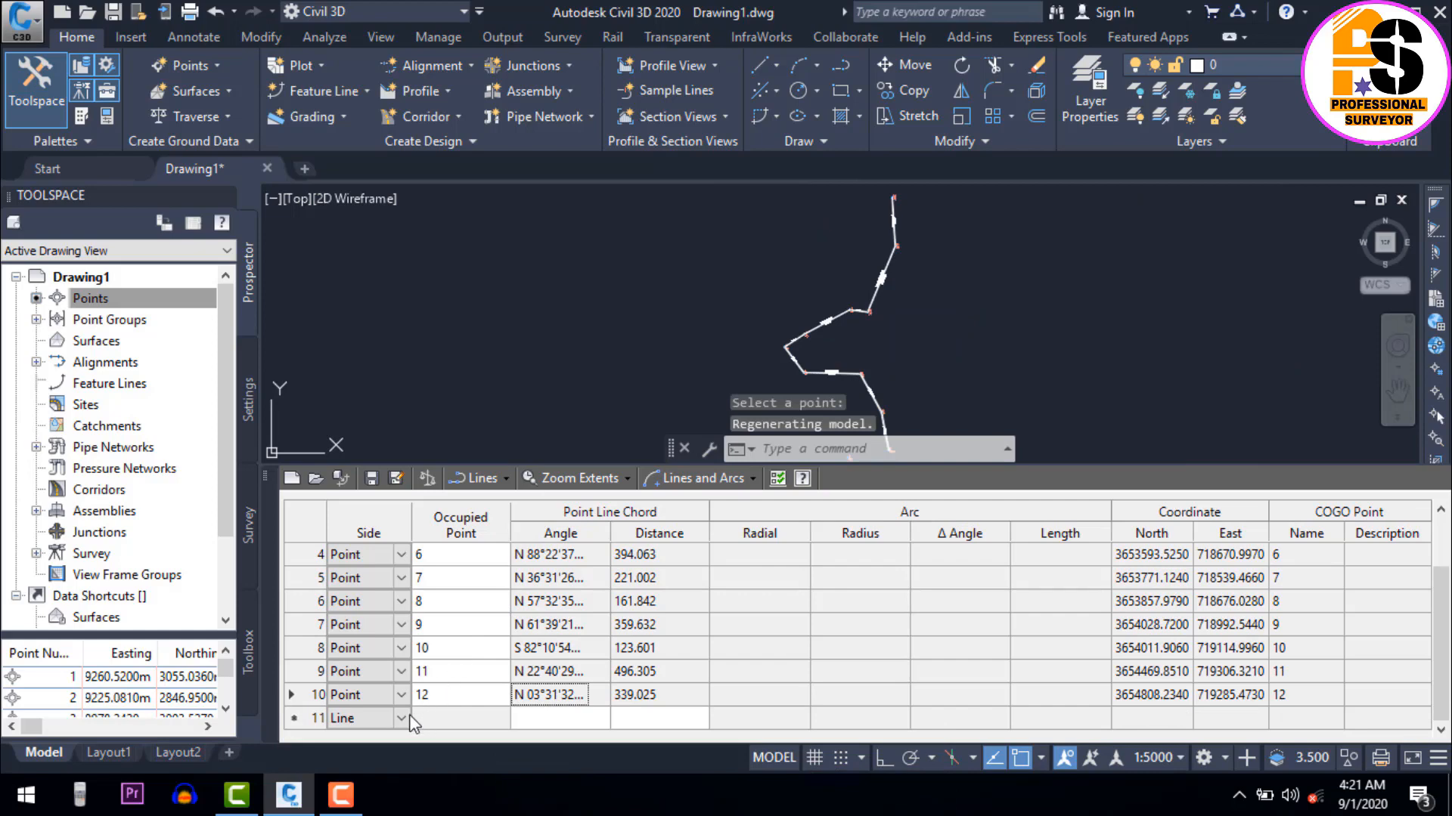
# Set the eleventh traverse row's side type to Point and pick point 13 (J10) as its occupied point.
pyautogui.click(402, 719)
pyautogui.click(390, 742)
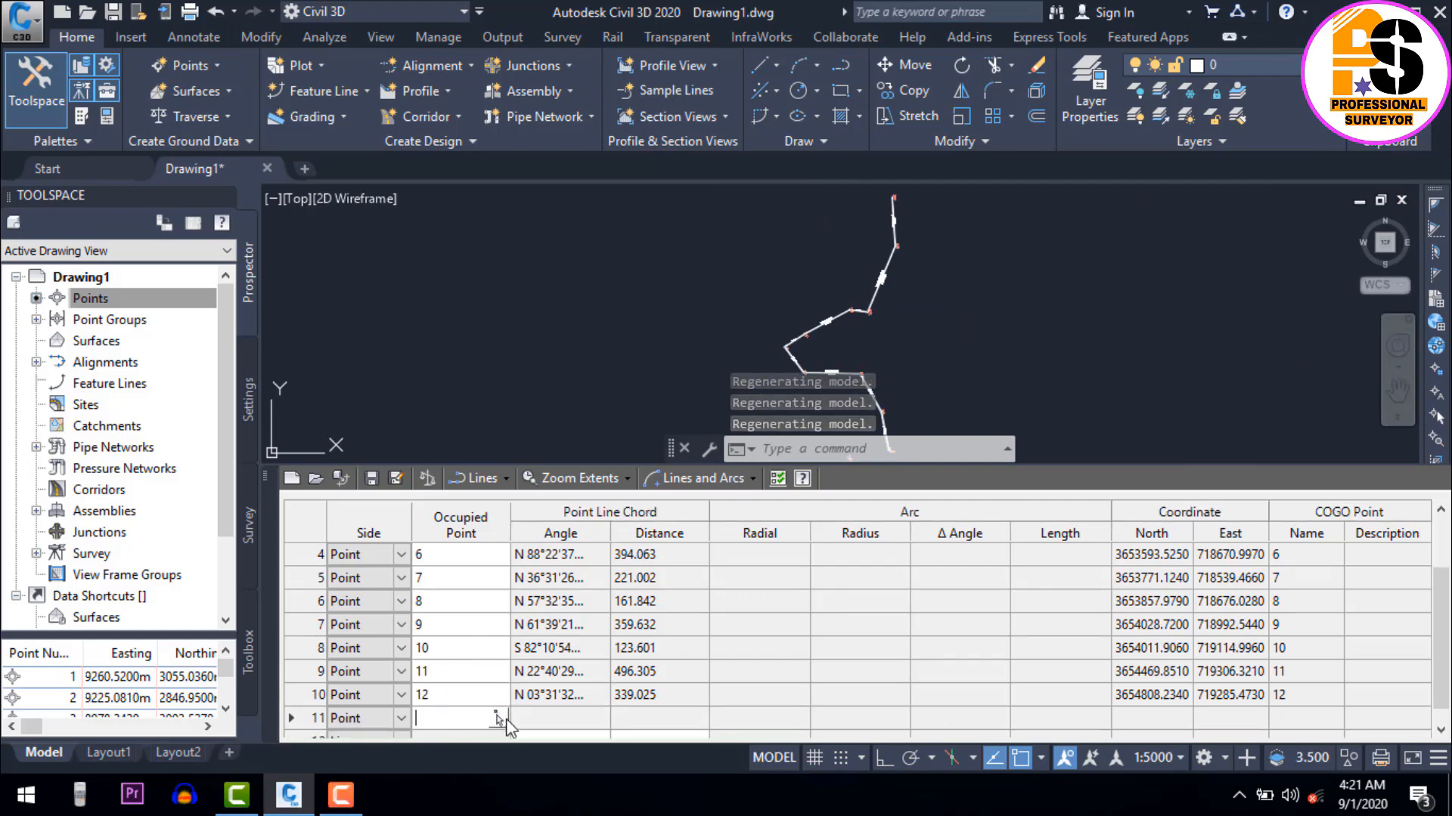
pyautogui.click(496, 717)
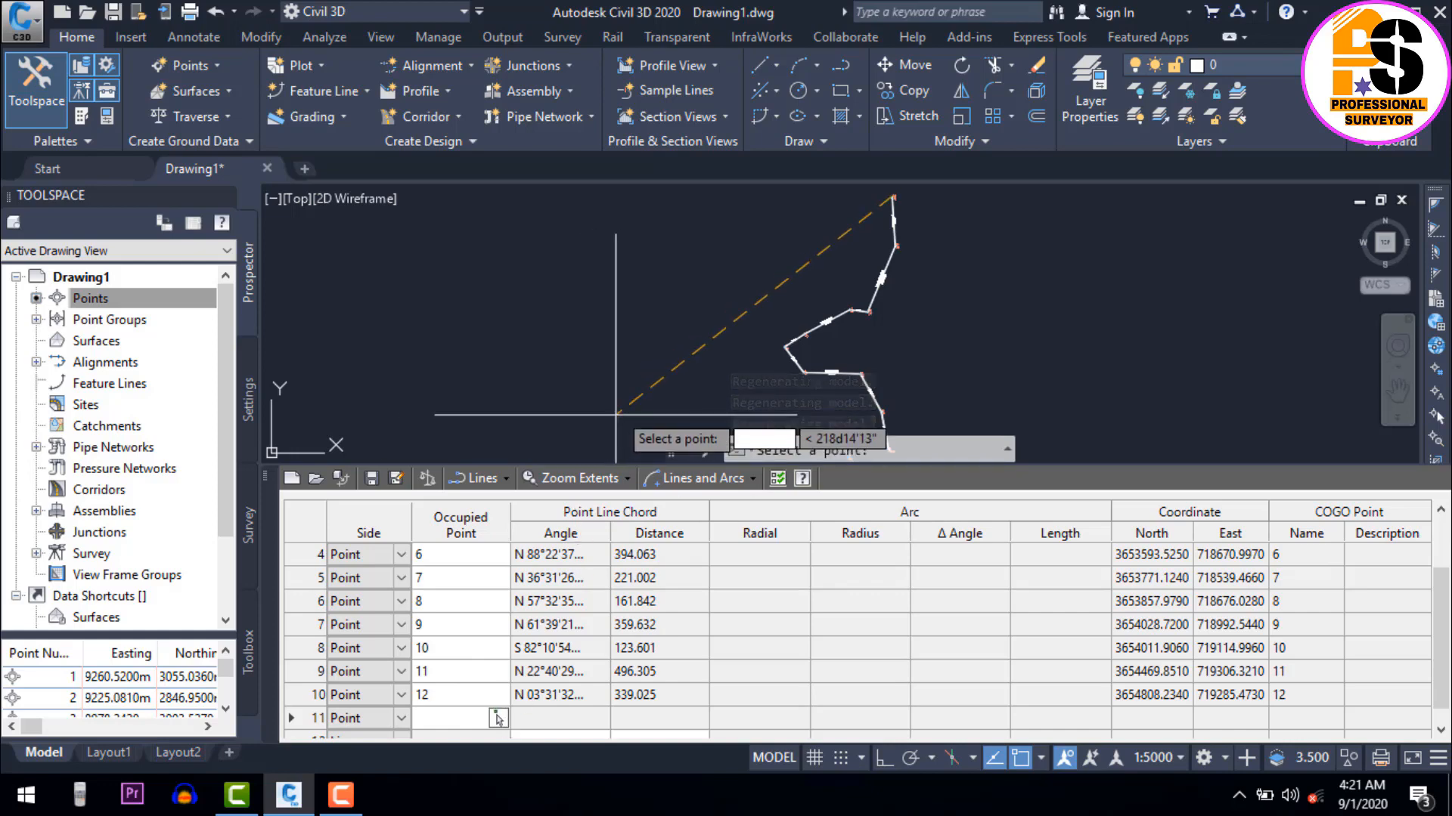
pyautogui.scroll(5, 782, 304)
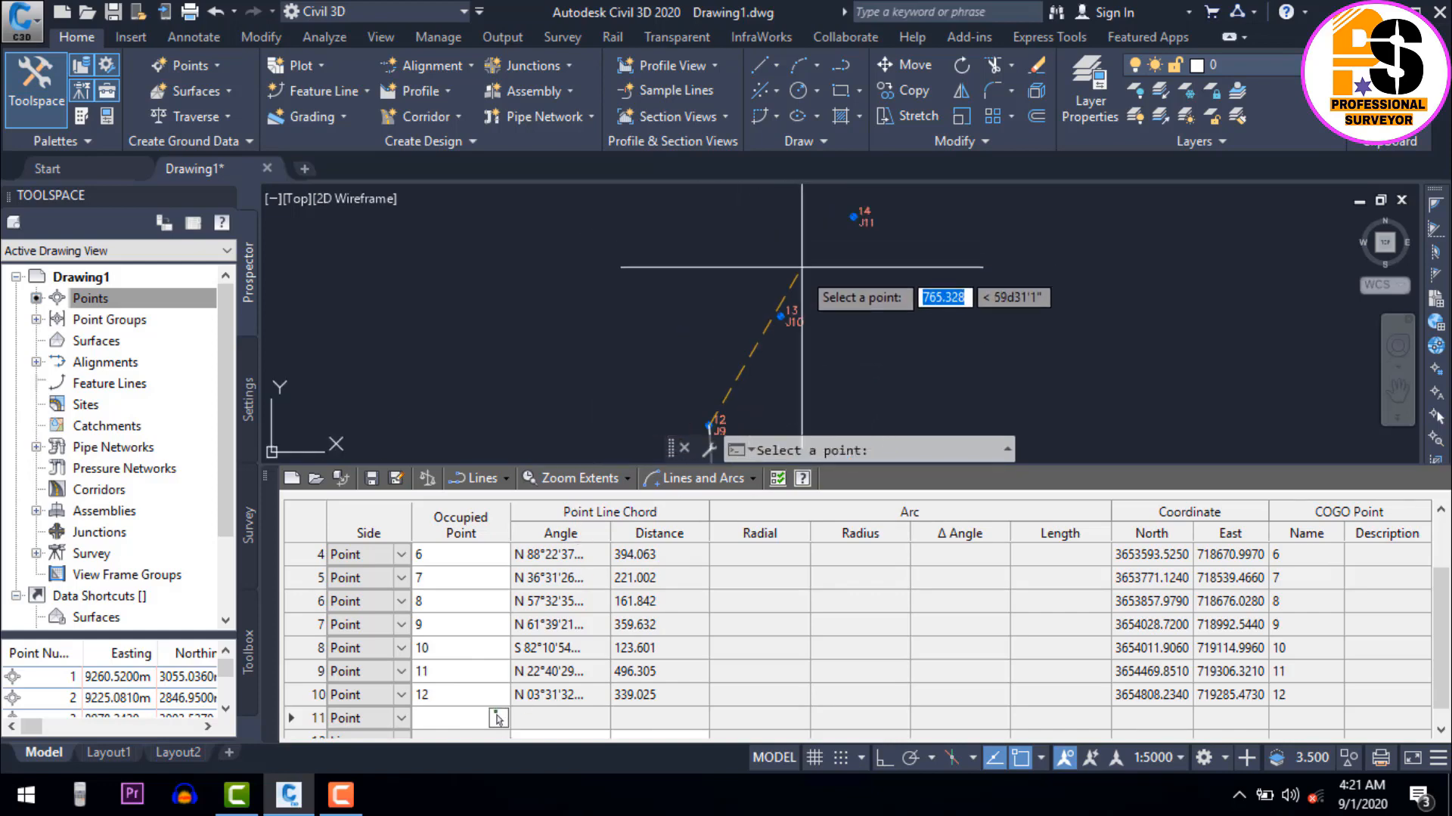
pyautogui.scroll(5, 782, 304)
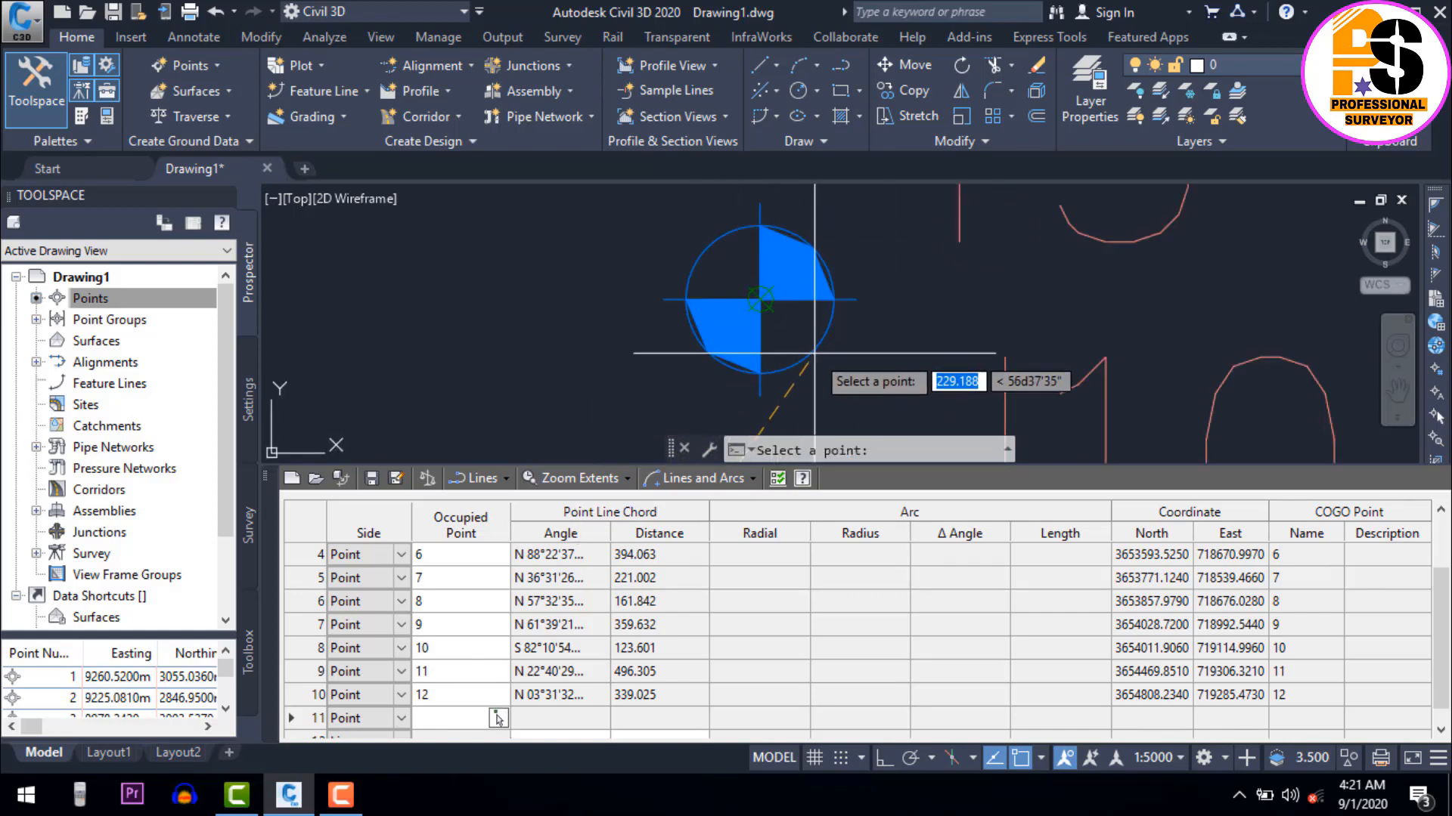
pyautogui.click(763, 304)
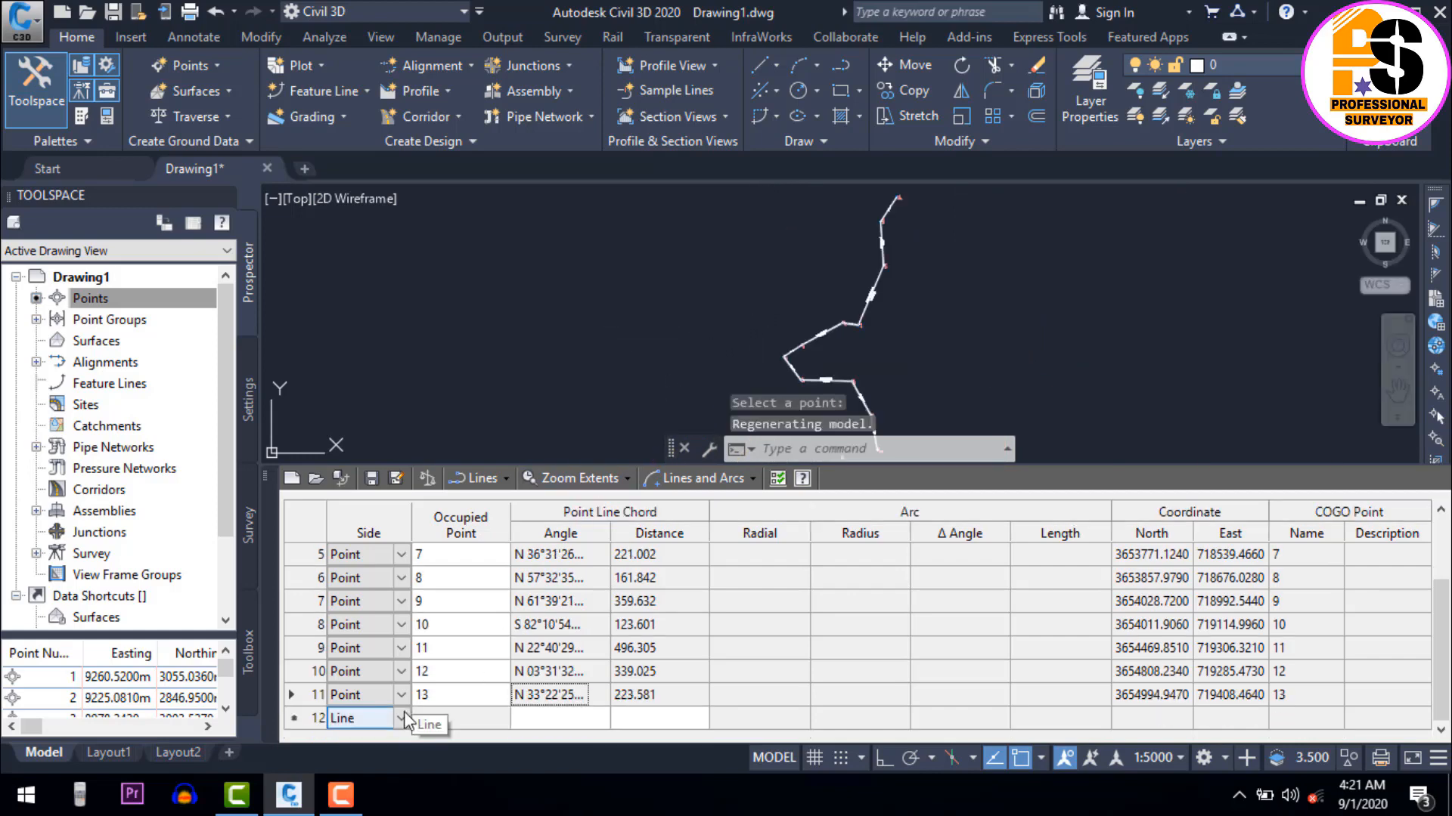
# Set the twelfth traverse row's side type to Point and pick point 14 as its occupied point.
pyautogui.click(400, 719)
pyautogui.click(355, 738)
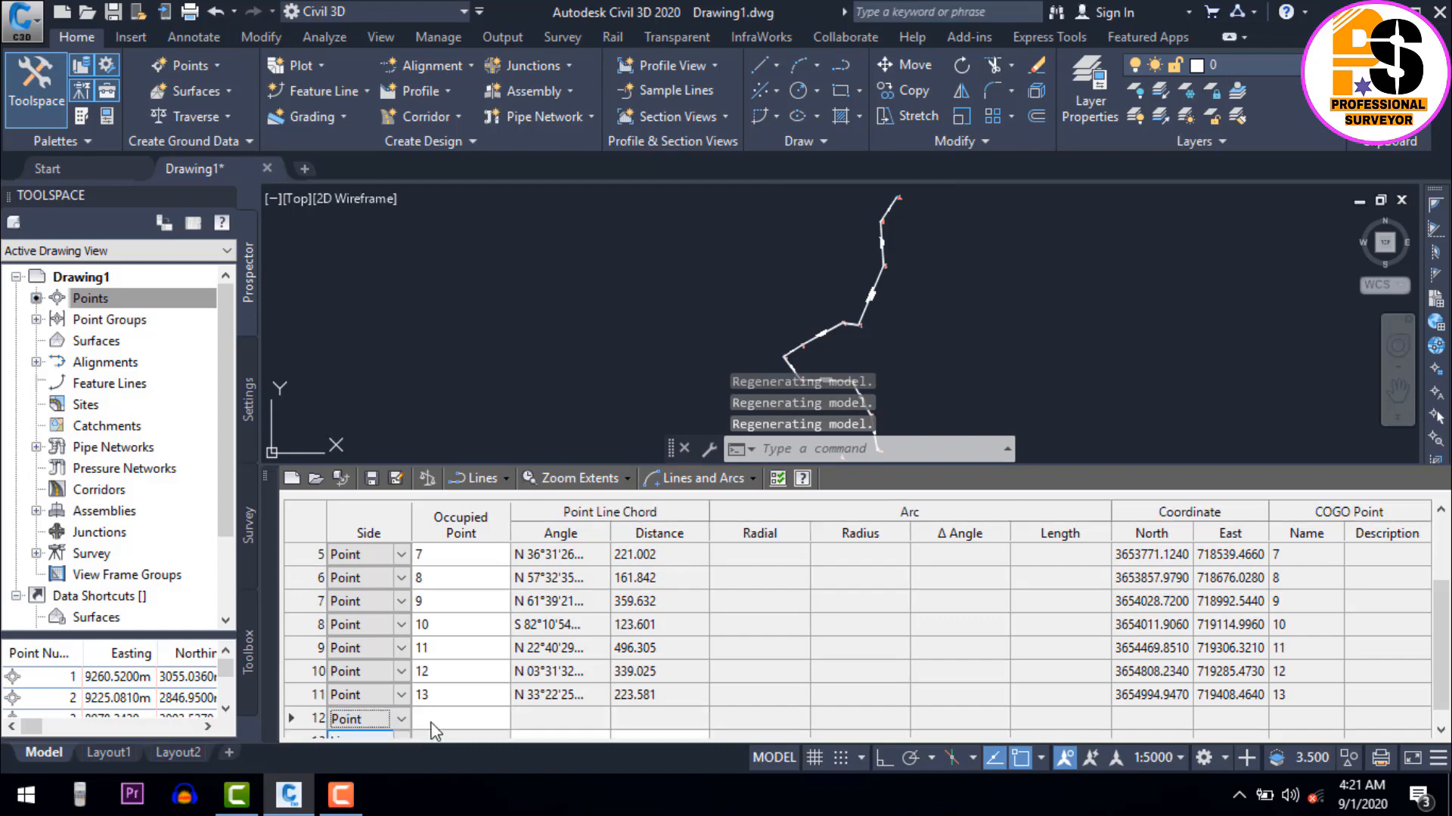
pyautogui.click(432, 723)
pyautogui.click(498, 717)
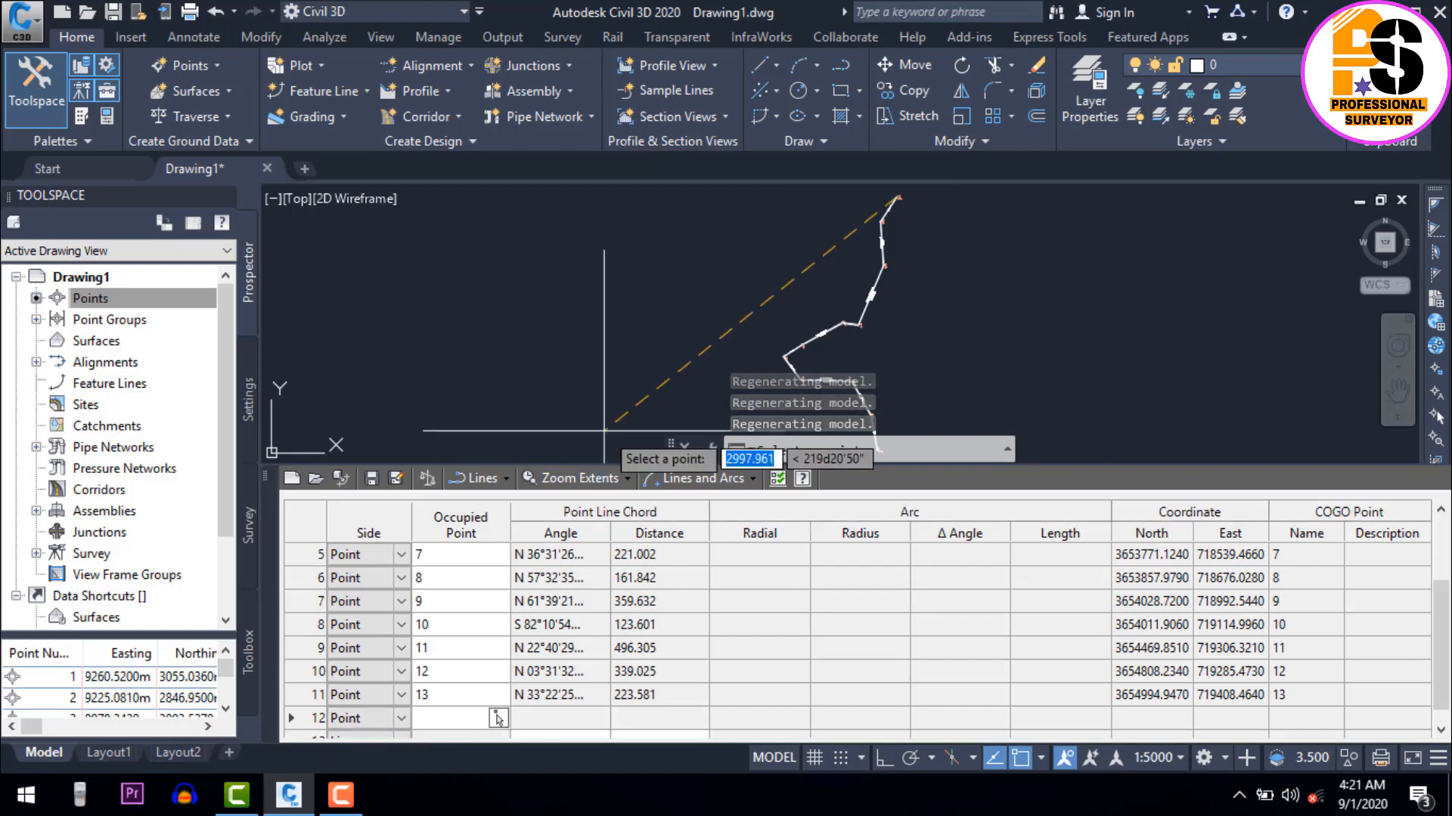
pyautogui.scroll(-3, 603, 431)
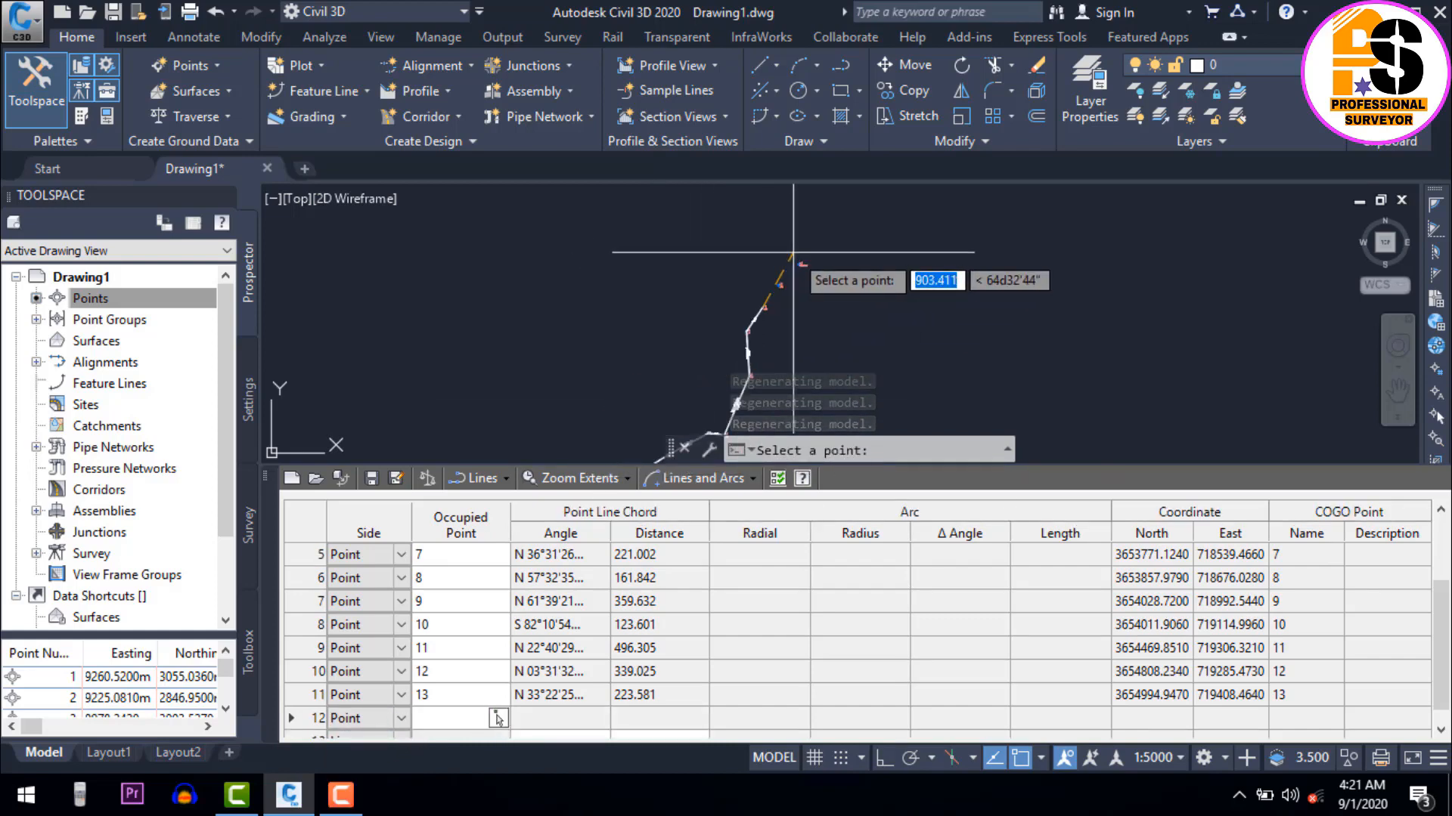
pyautogui.scroll(5, 706, 323)
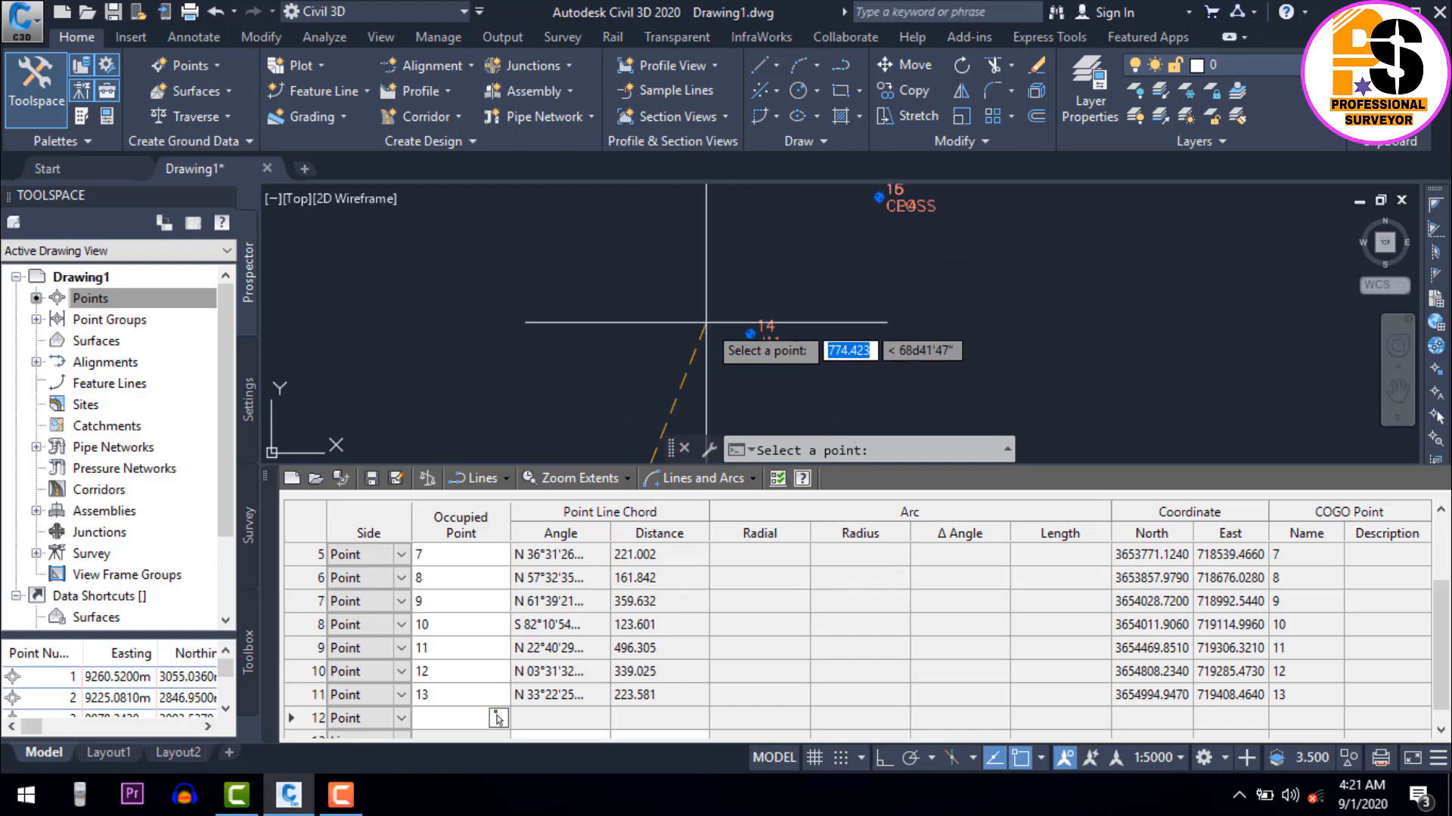
pyautogui.scroll(4, 677, 392)
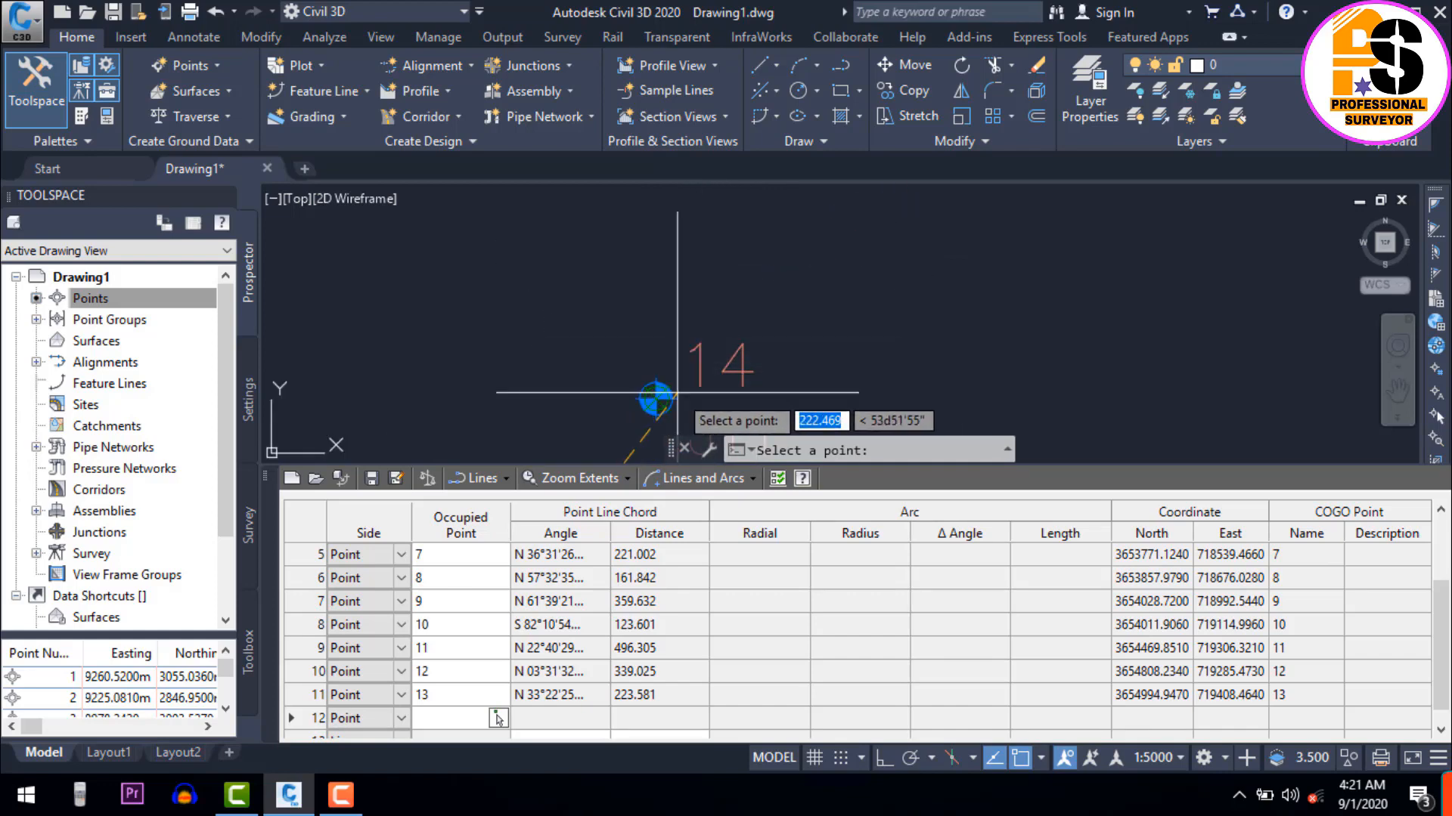
pyautogui.scroll(5, 692, 371)
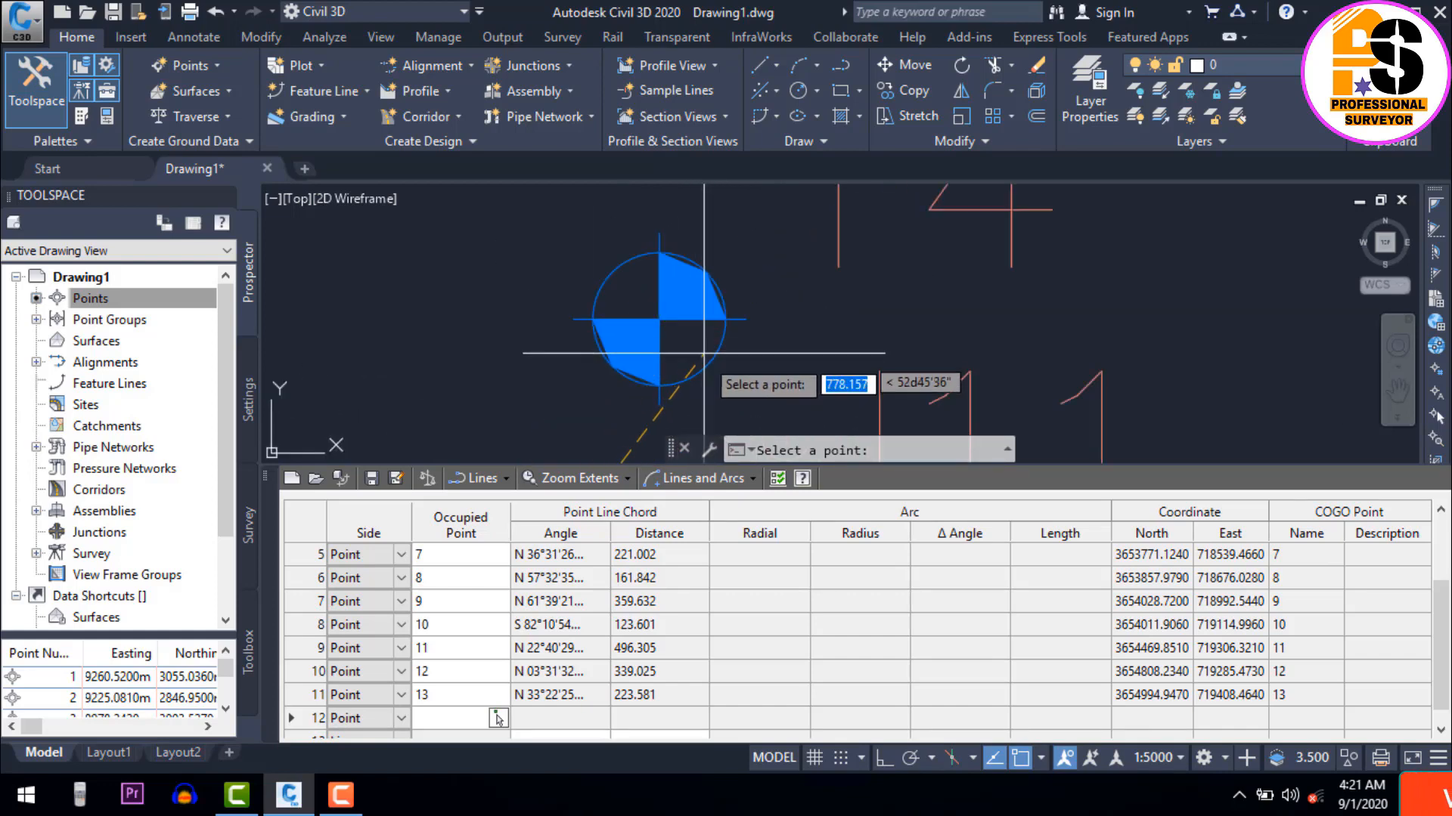
pyautogui.scroll(-15, 704, 352)
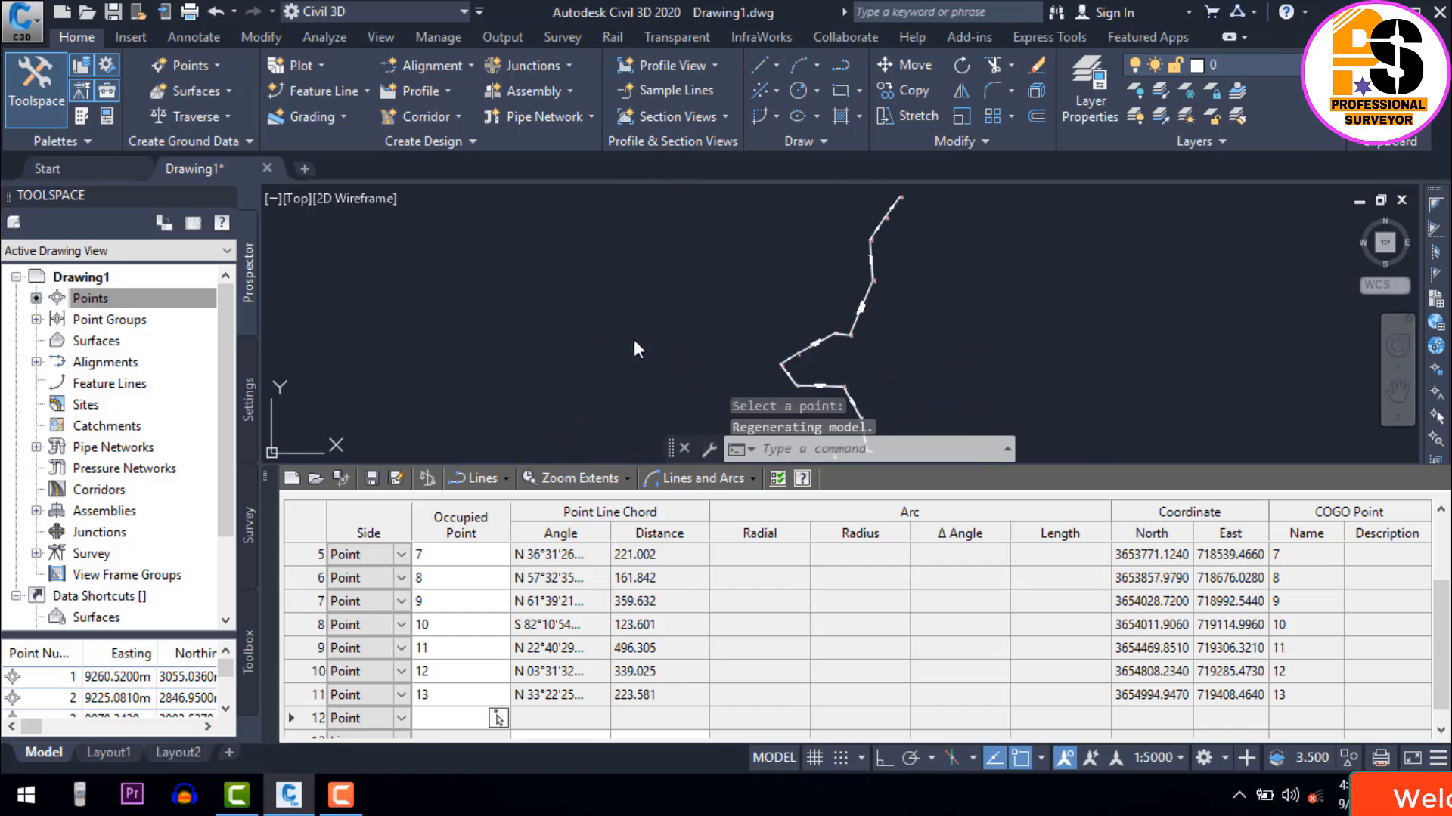
# Set the thirteenth traverse row's side type to Point and pick point 15 as its occupied point.
pyautogui.scroll(-1, 384, 707)
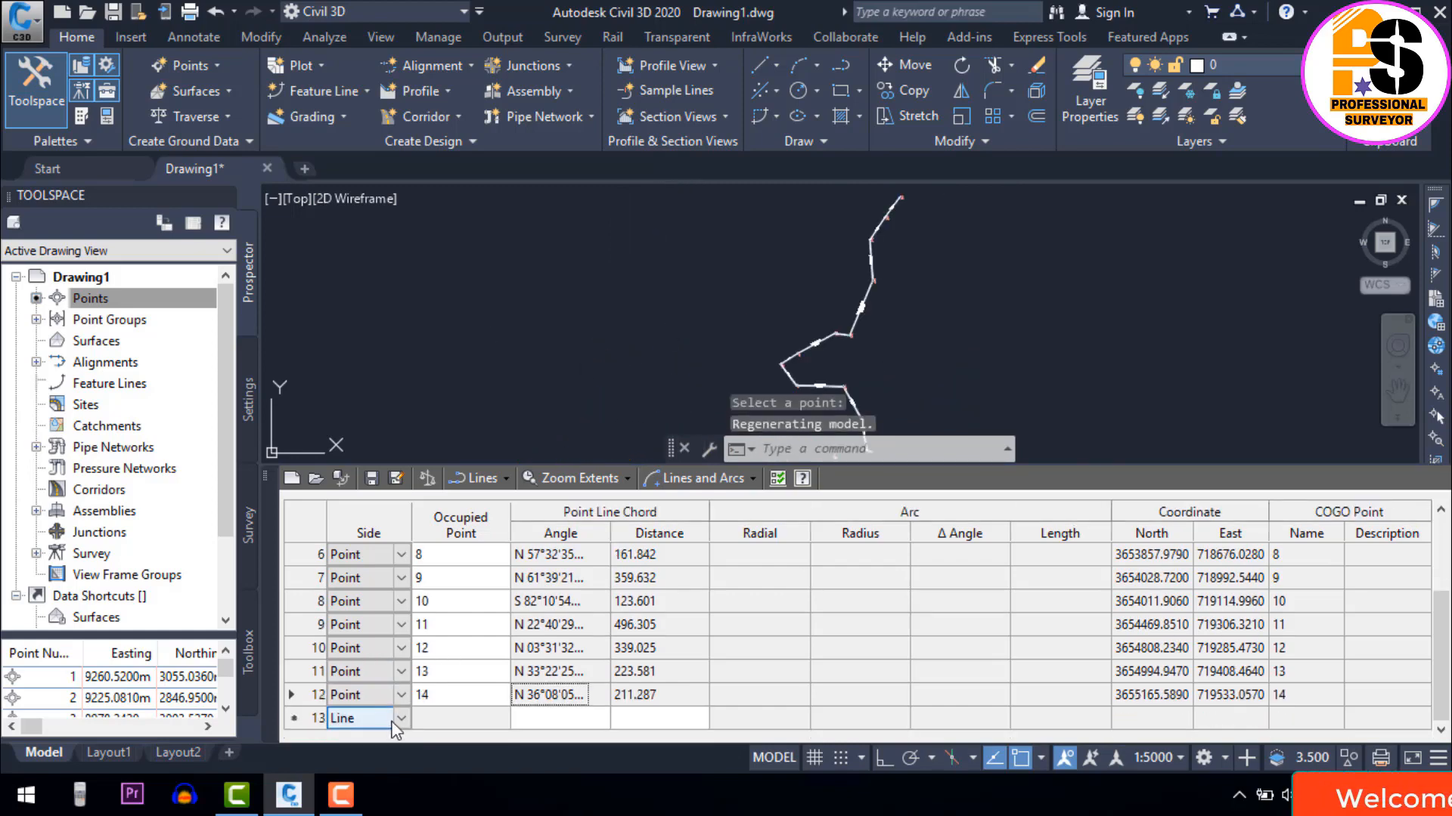
pyautogui.click(399, 717)
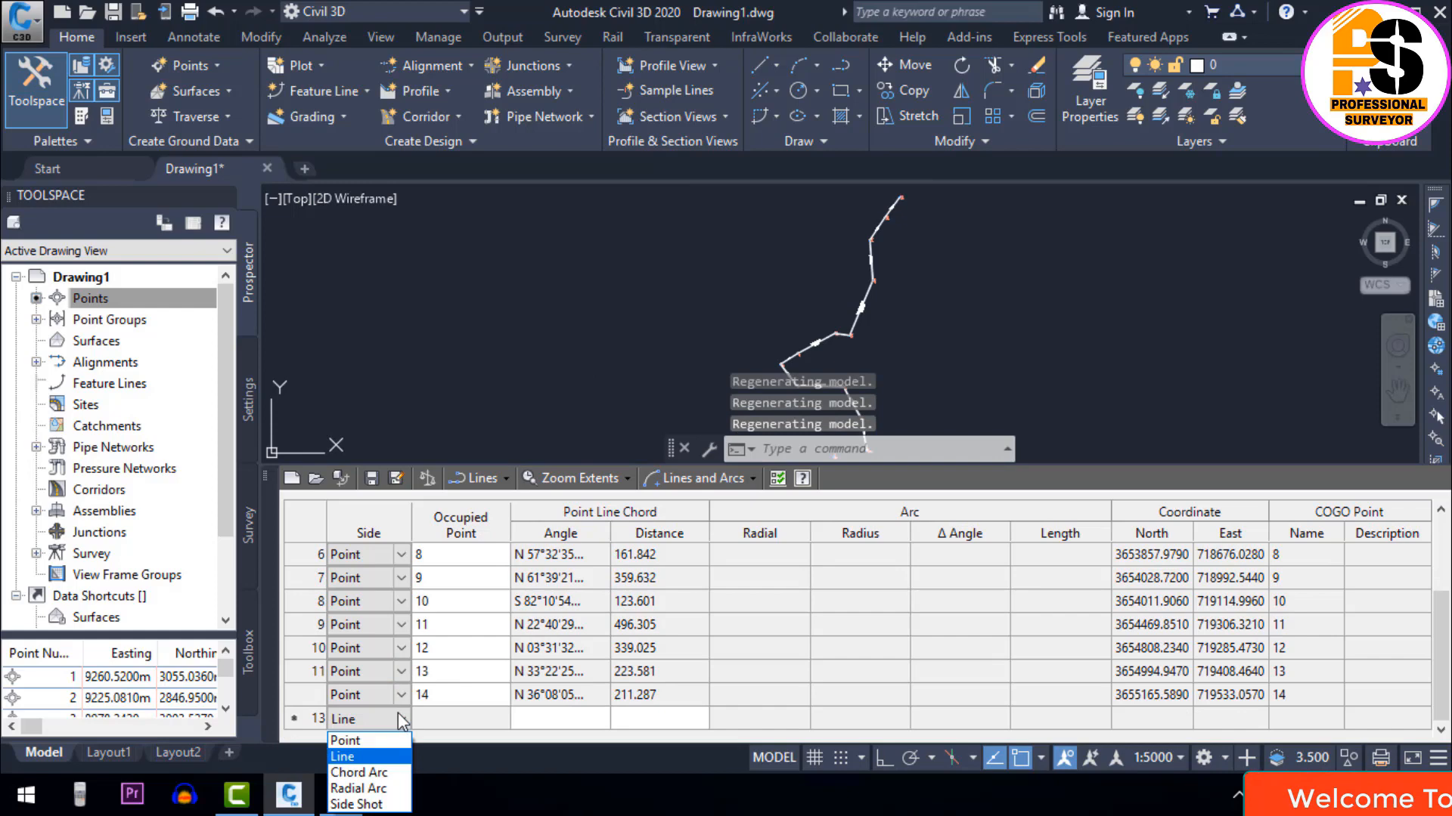
pyautogui.click(361, 738)
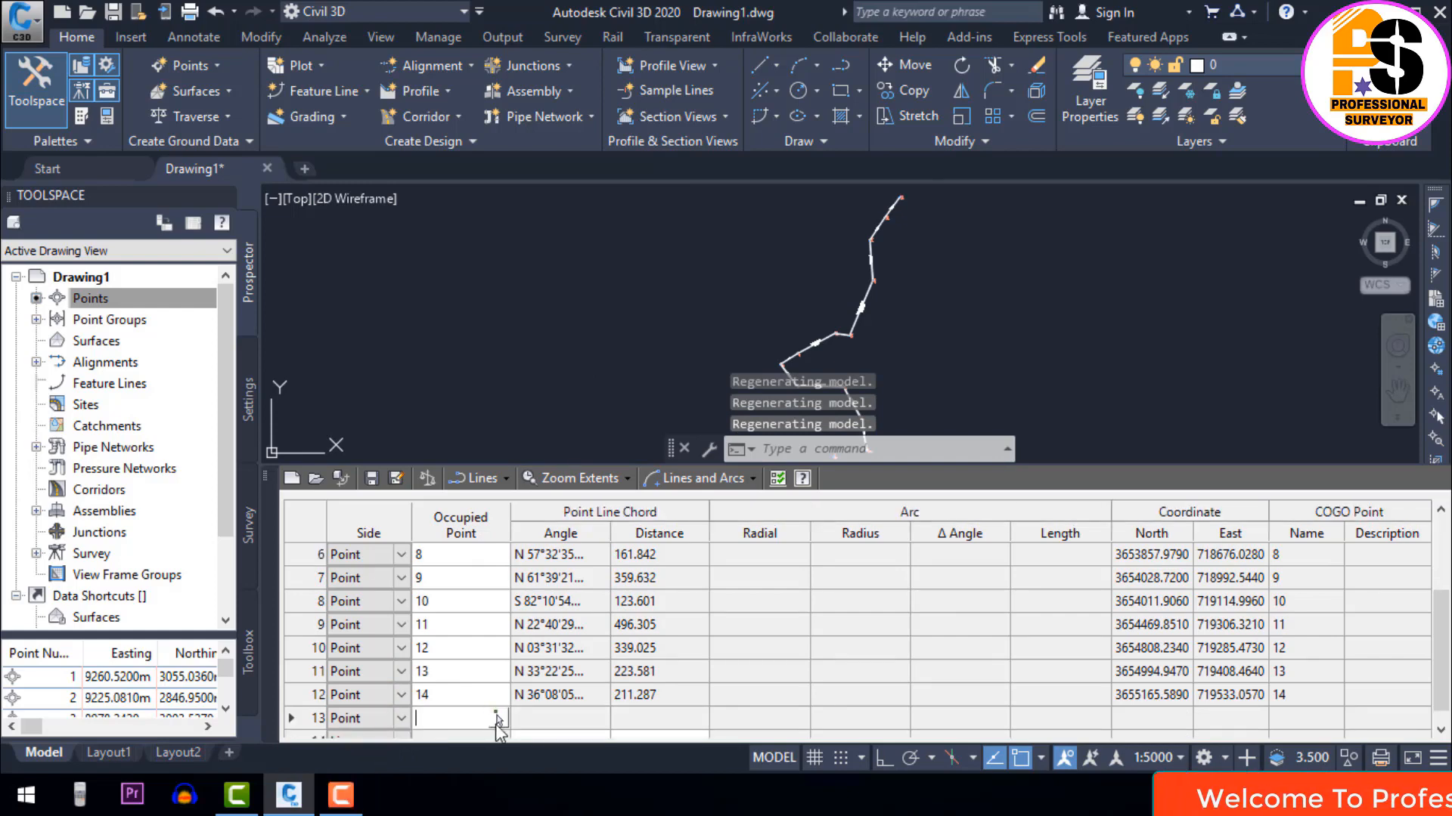
pyautogui.scroll(-2, 641, 412)
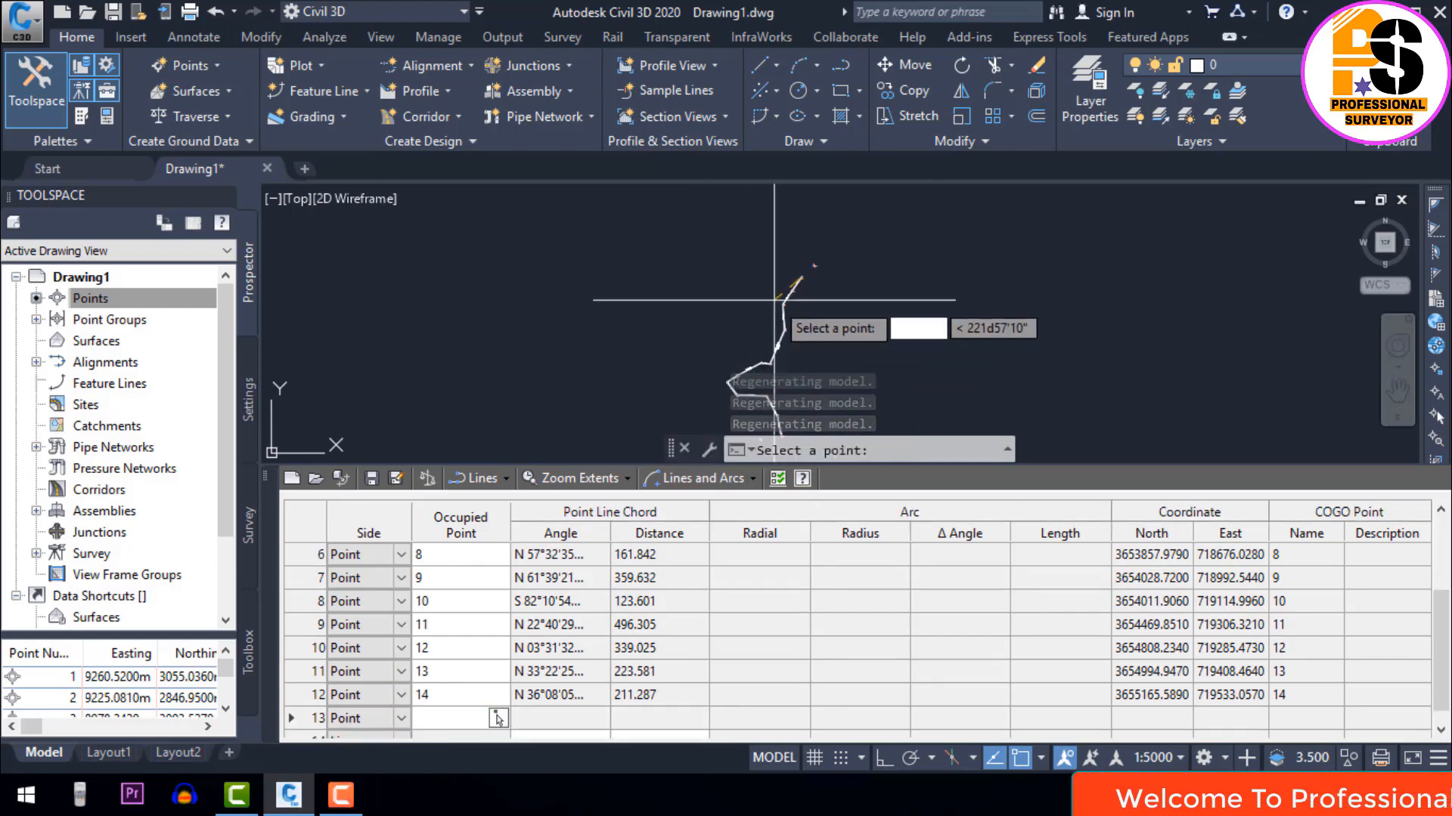
pyautogui.scroll(2, 832, 256)
pyautogui.scroll(1, 806, 264)
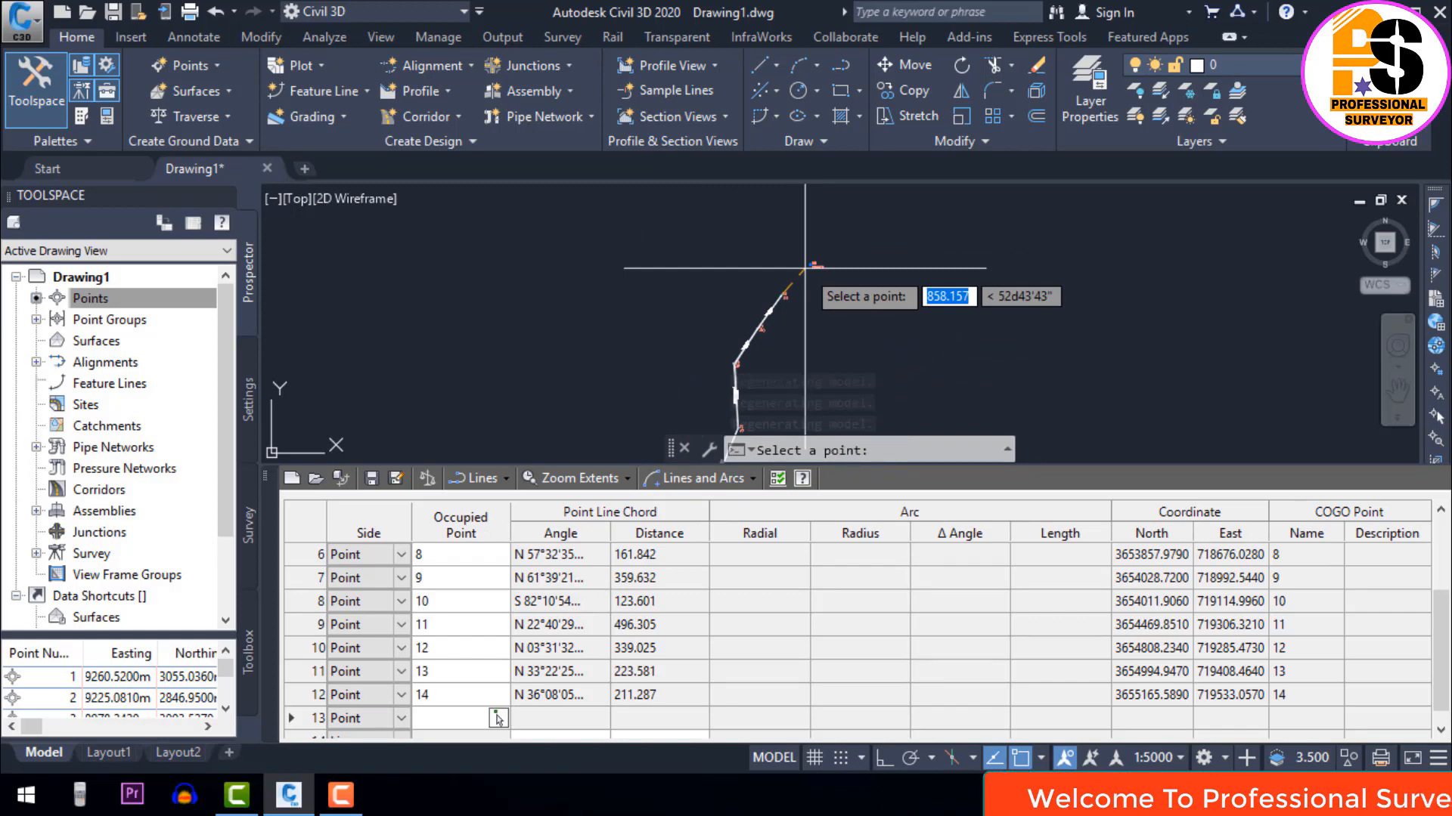
pyautogui.scroll(4, 809, 267)
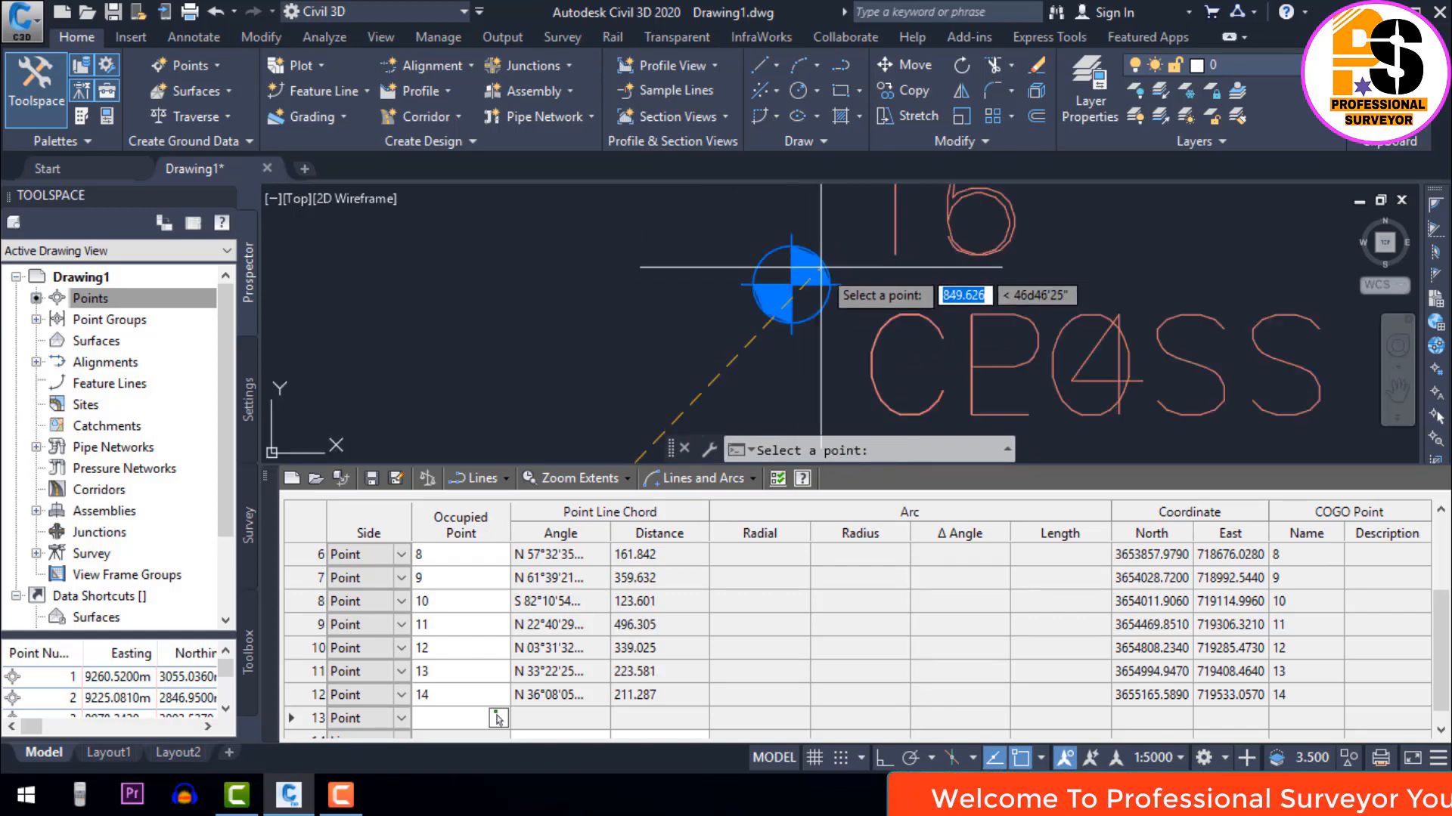
pyautogui.scroll(5, 821, 267)
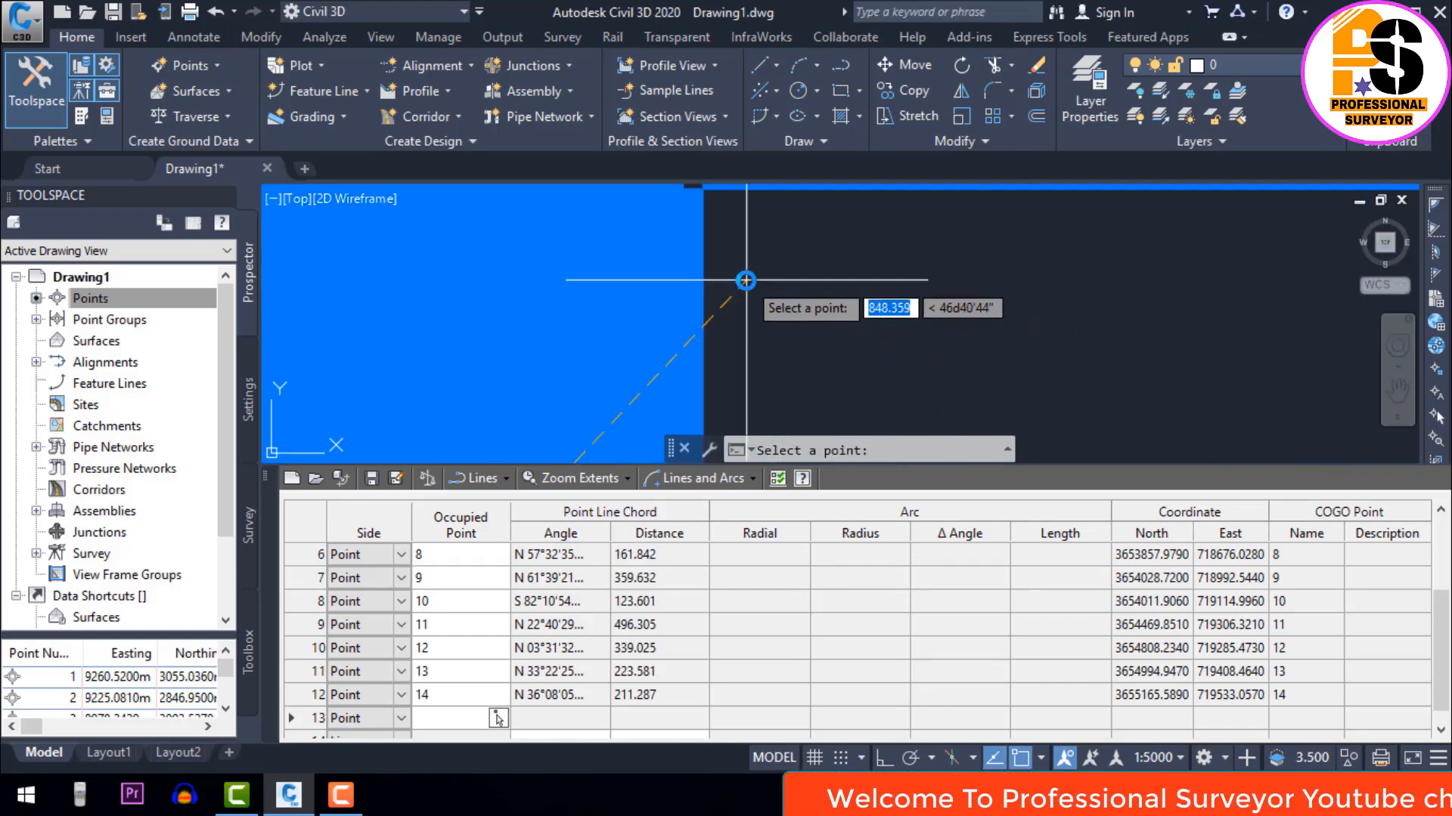
pyautogui.scroll(4, 745, 280)
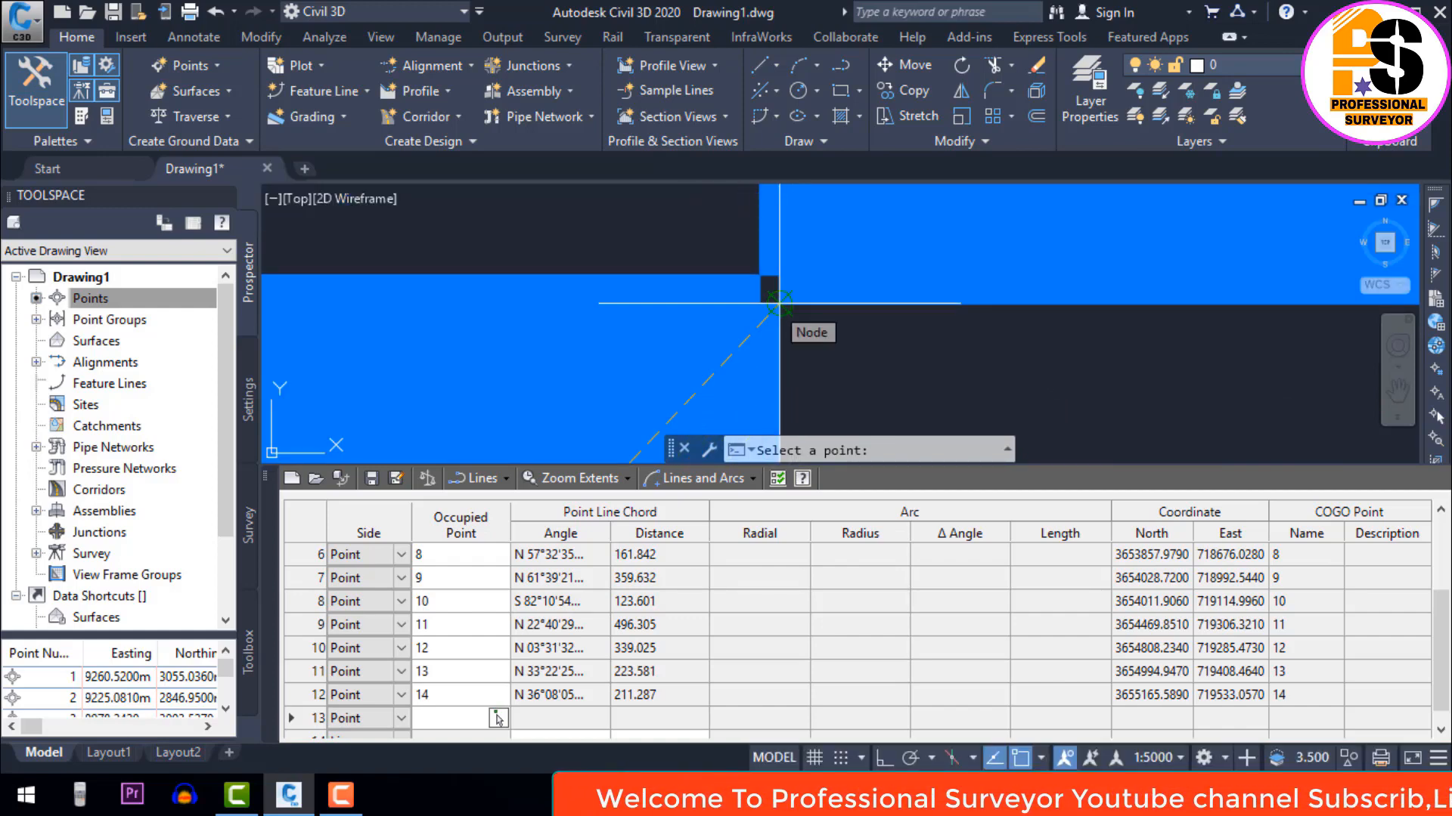
pyautogui.click(774, 301)
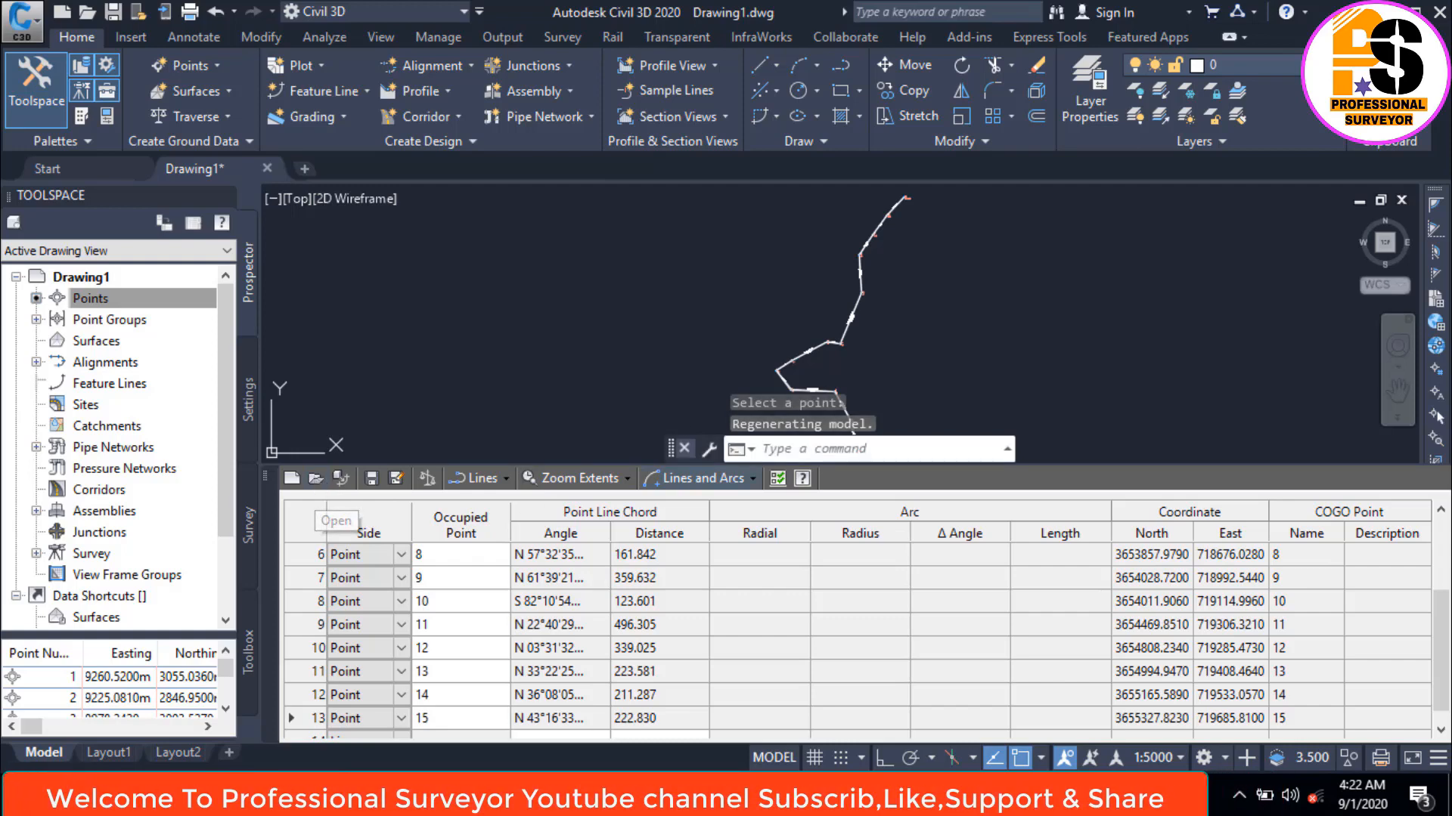
# Save the traverse to the Desktop as a Traverse2 file named TRA and close the Traverse Editor.
pyautogui.click(372, 478)
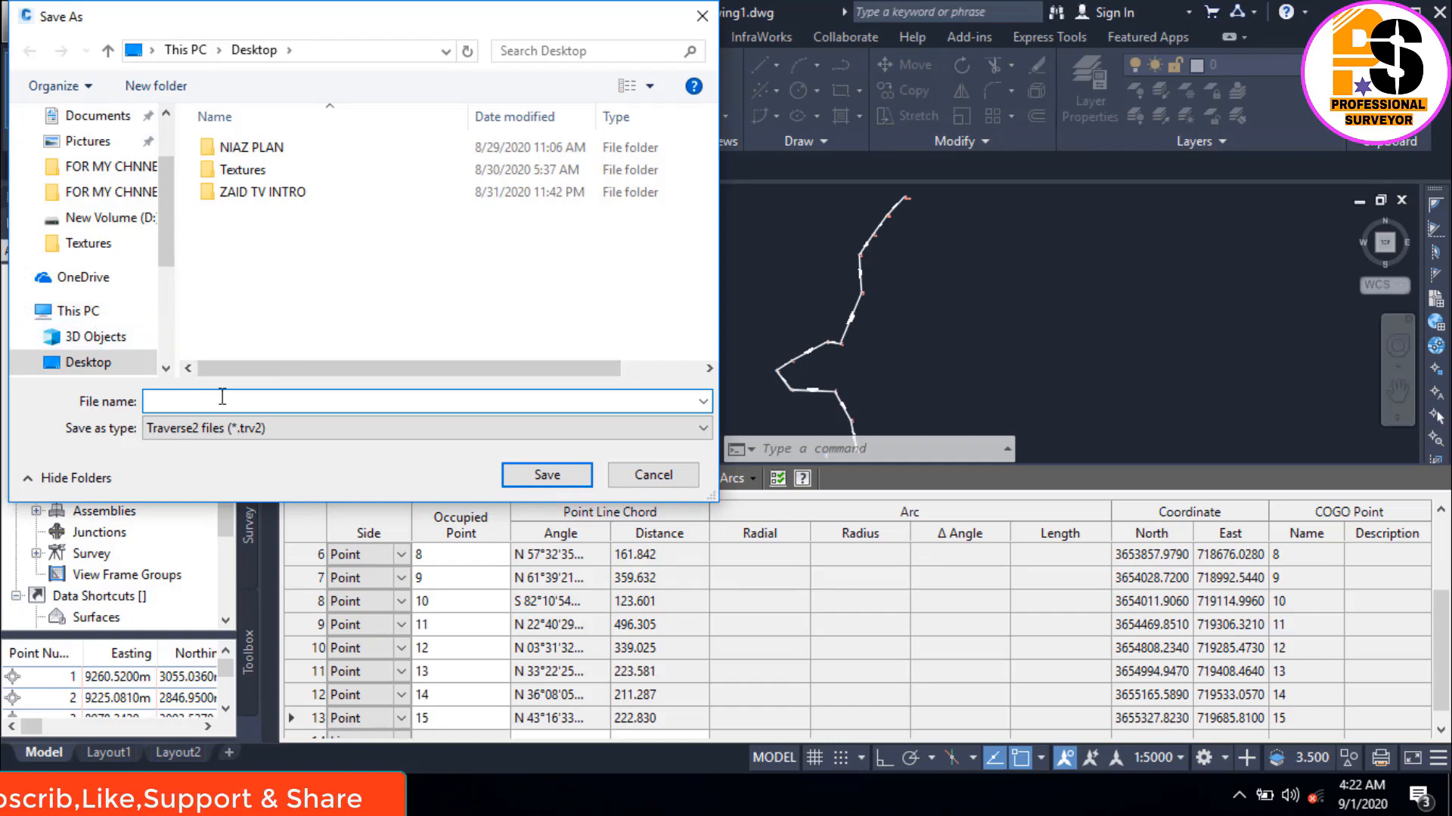
pyautogui.write('TRA')
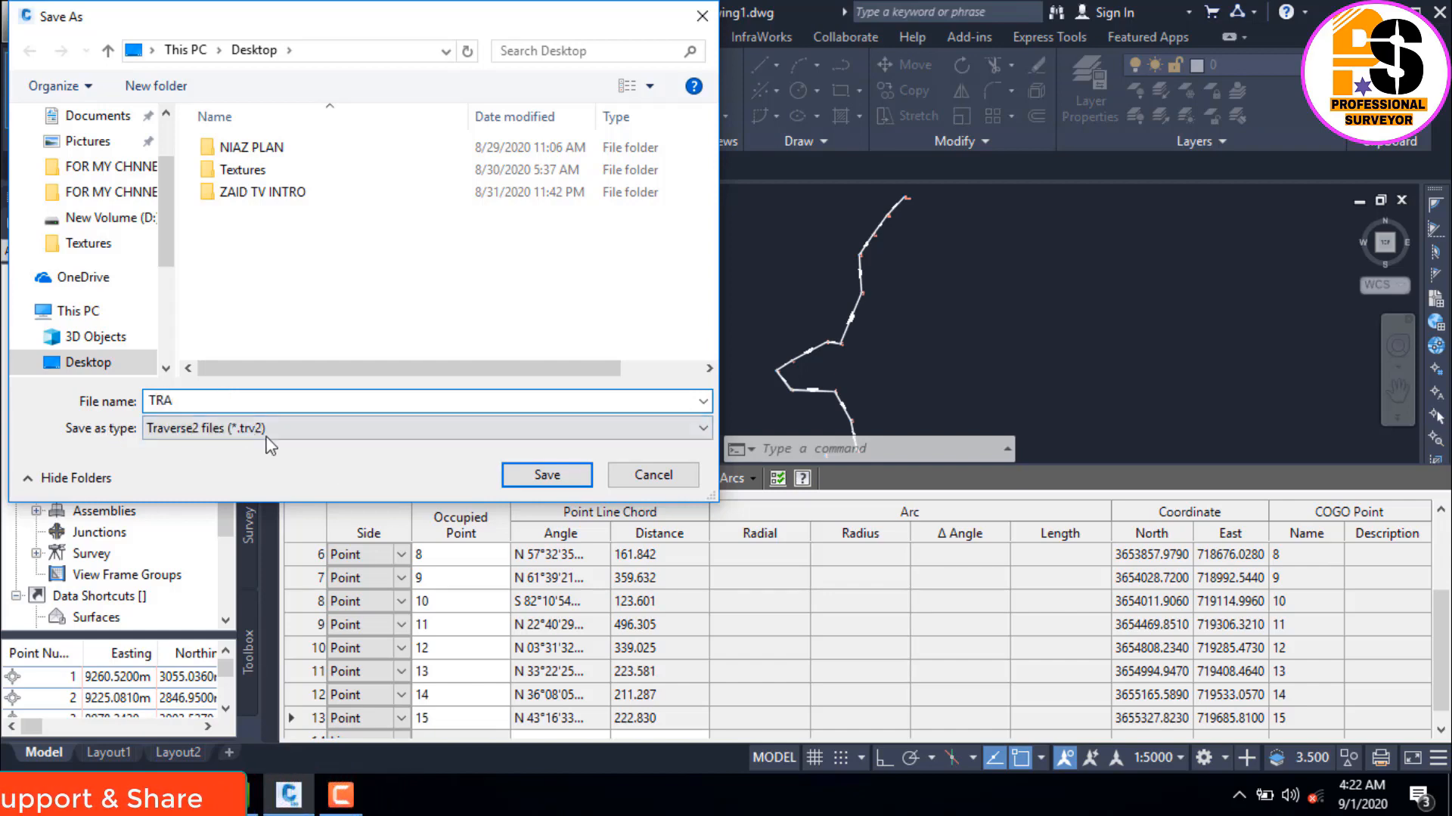
pyautogui.click(549, 476)
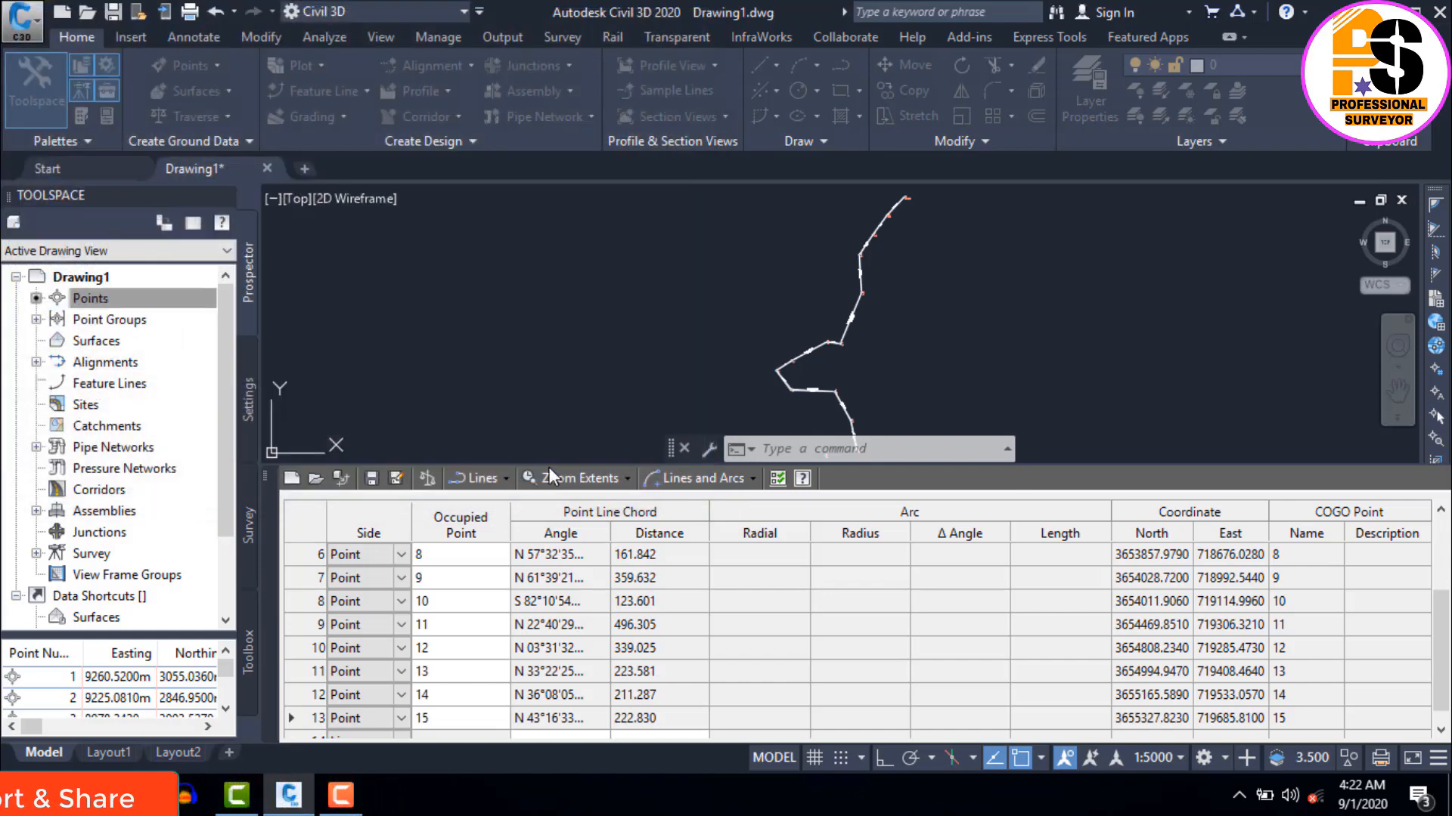
pyautogui.click(267, 477)
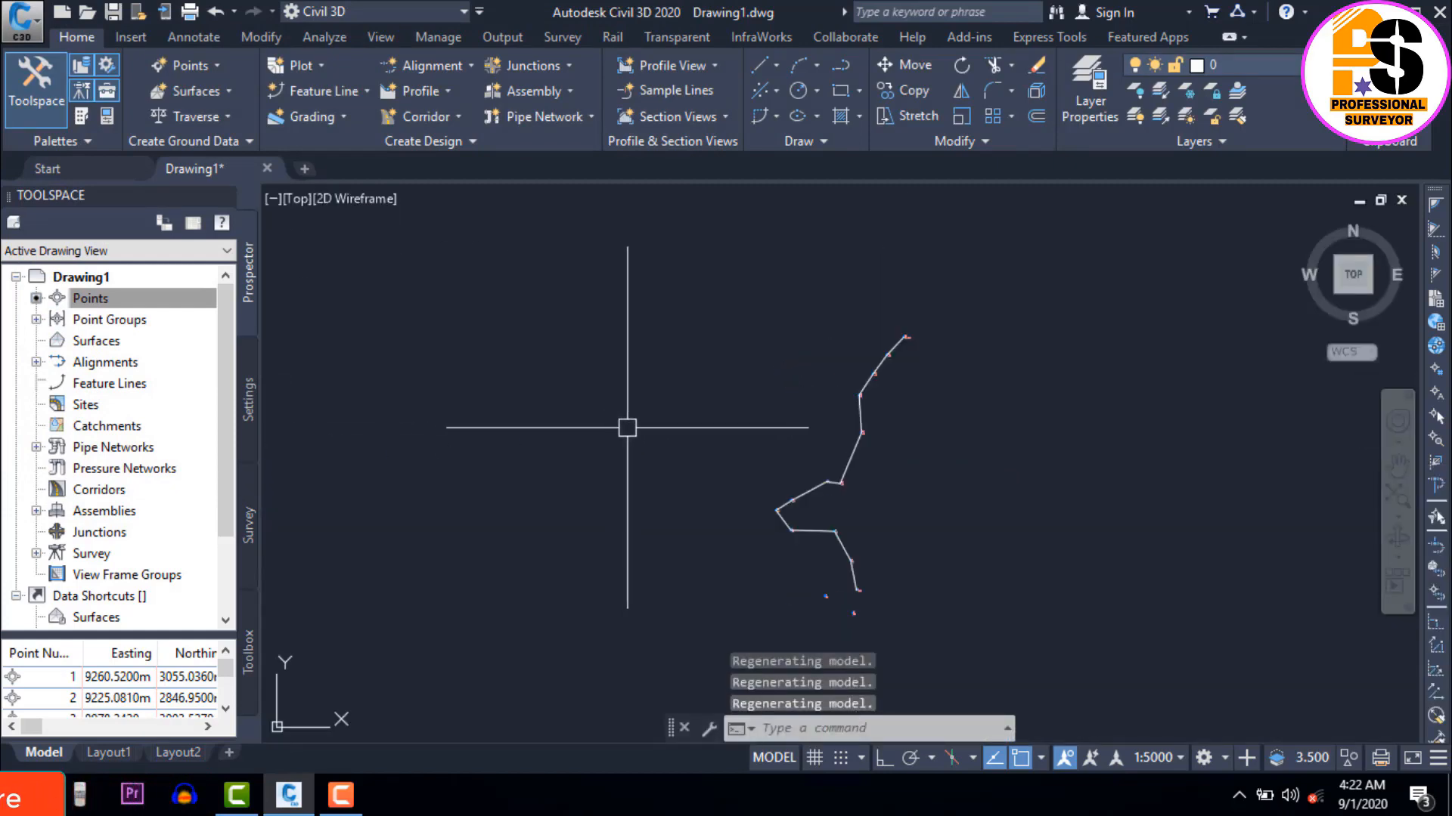
# Examine the drawn traverse line along its survey points, from STN, BS and K2 to the far end.
pyautogui.scroll(6, 870, 568)
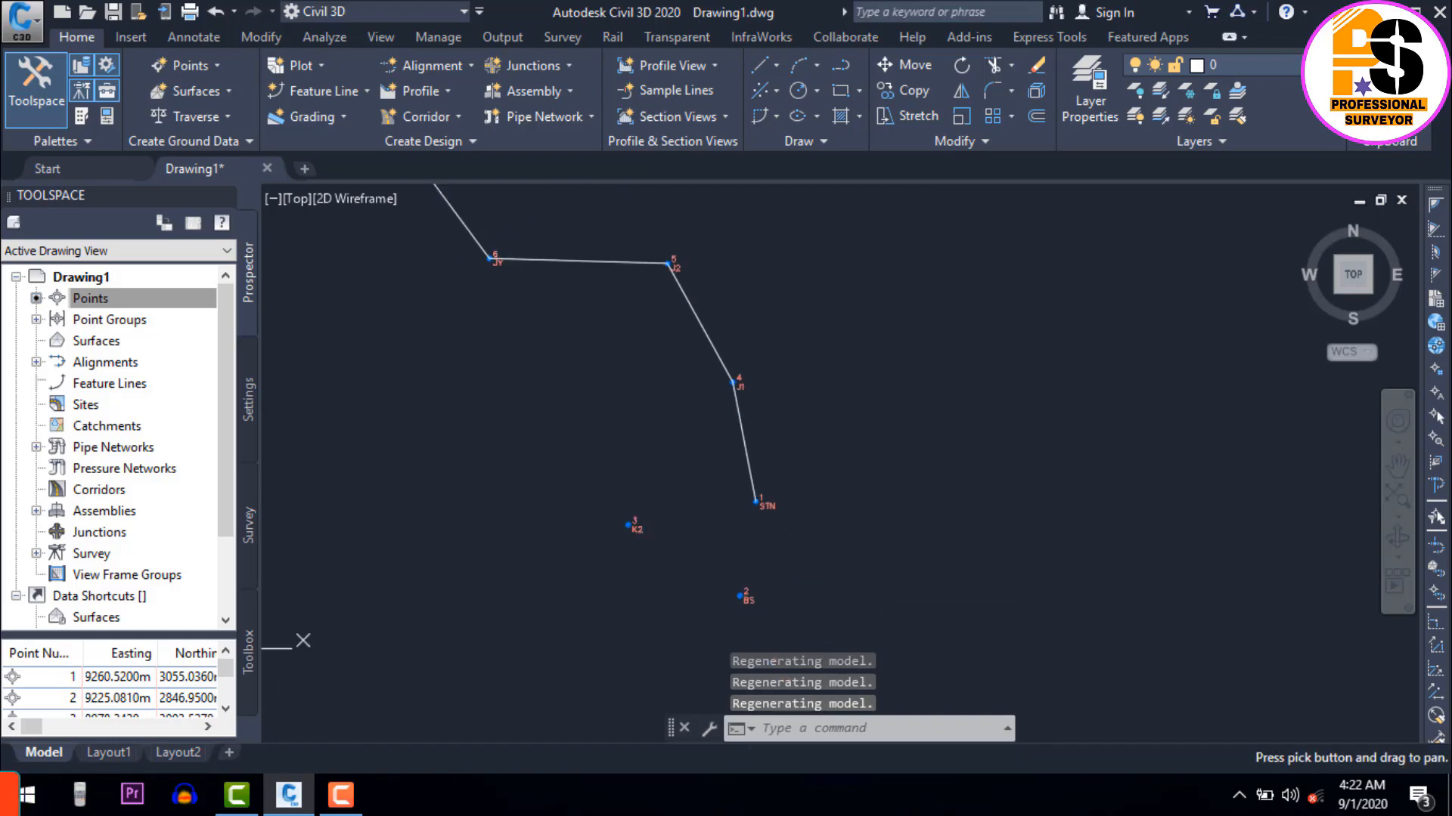
pyautogui.scroll(6, 770, 601)
pyautogui.scroll(-2, 756, 393)
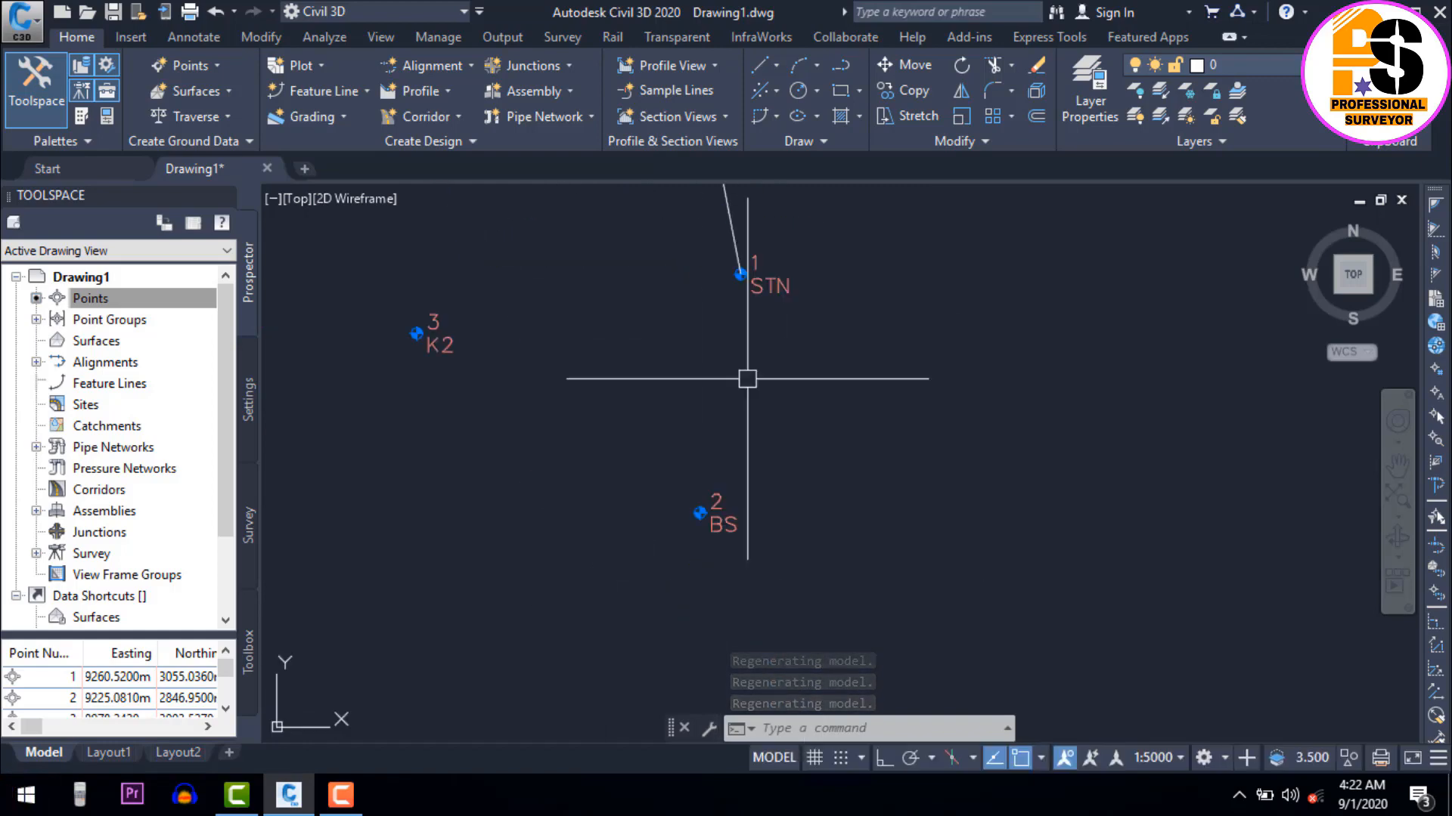
pyautogui.moveTo(730, 340); pyautogui.dragTo(741, 419, button='middle')
pyautogui.scroll(-4, 758, 360)
pyautogui.moveTo(727, 311); pyautogui.dragTo(724, 325, button='middle')
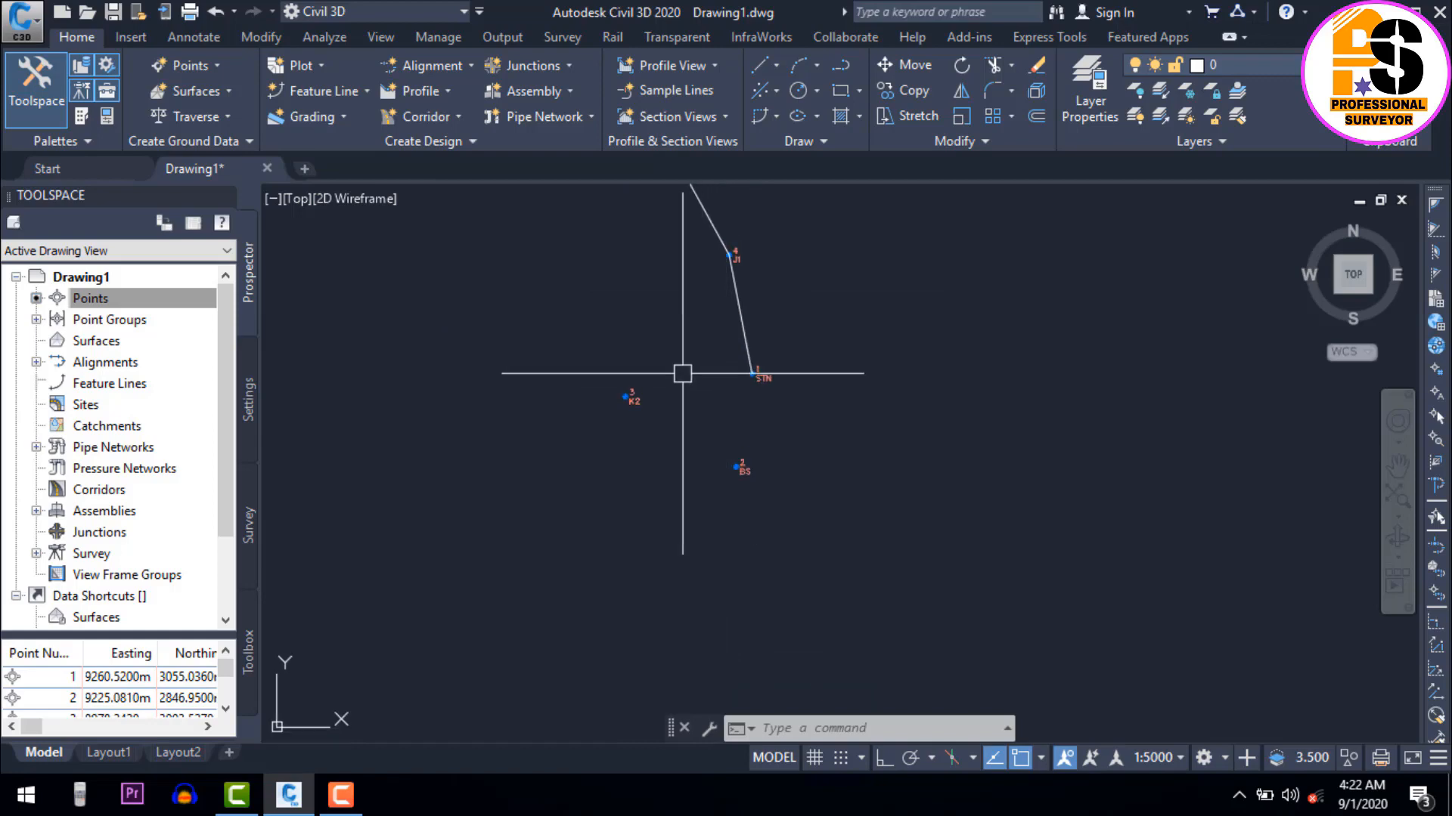
pyautogui.scroll(4, 659, 391)
pyautogui.scroll(2, 612, 419)
pyautogui.scroll(-4, 522, 465)
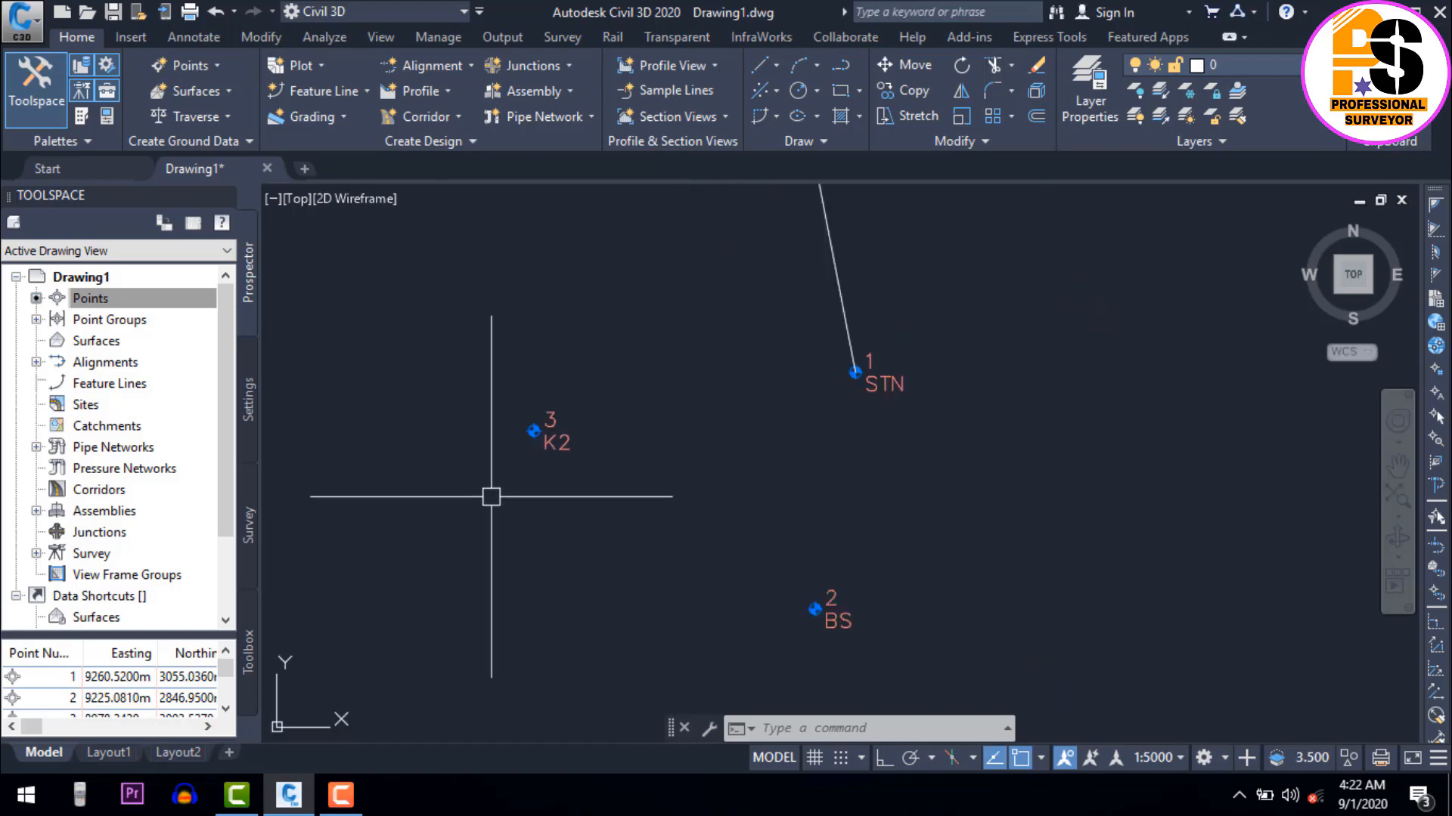
pyautogui.scroll(3, 530, 468)
pyautogui.scroll(-5, 486, 570)
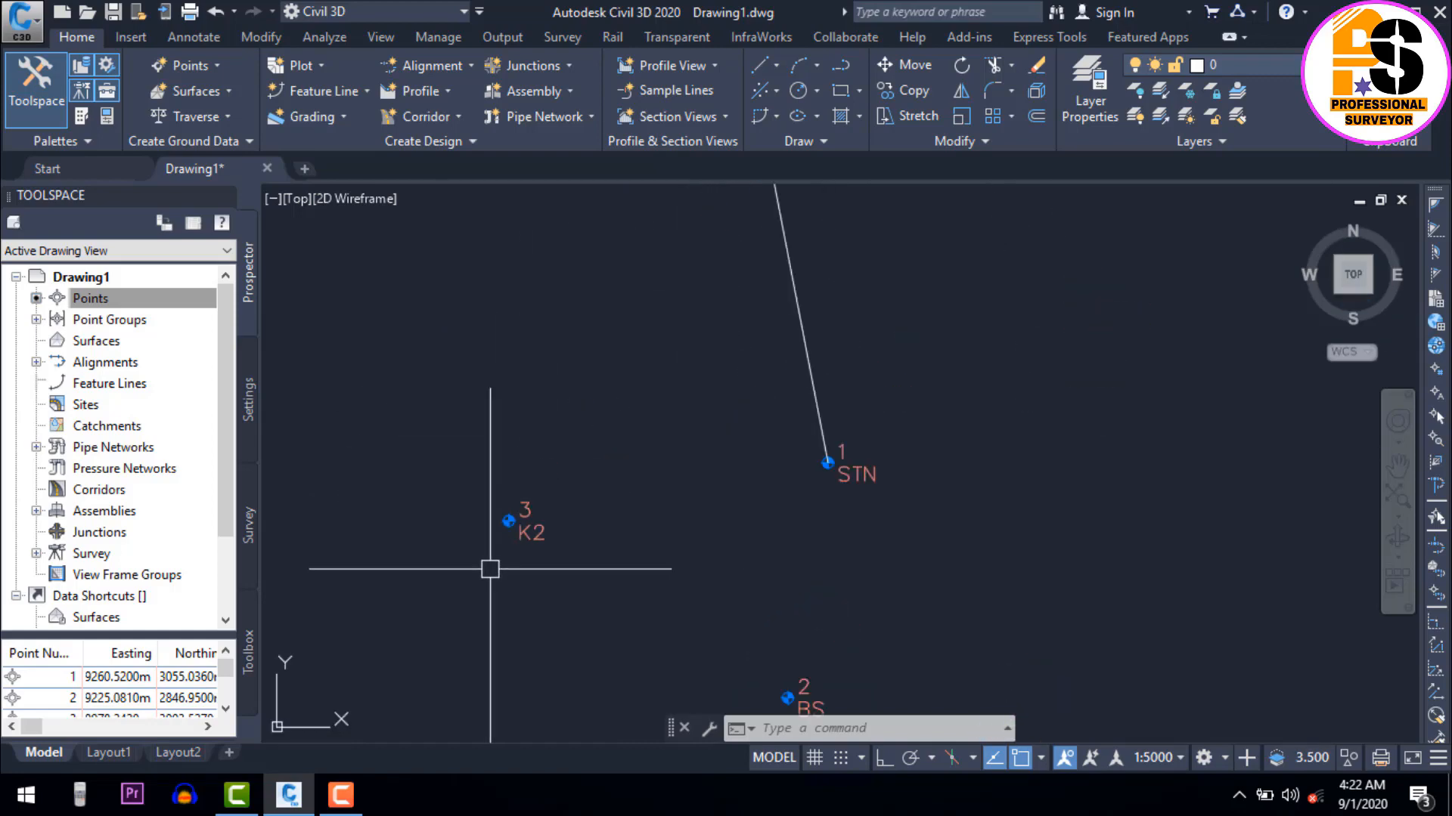
pyautogui.moveTo(776, 408); pyautogui.dragTo(679, 563, button='middle')
pyautogui.scroll(2, 679, 555)
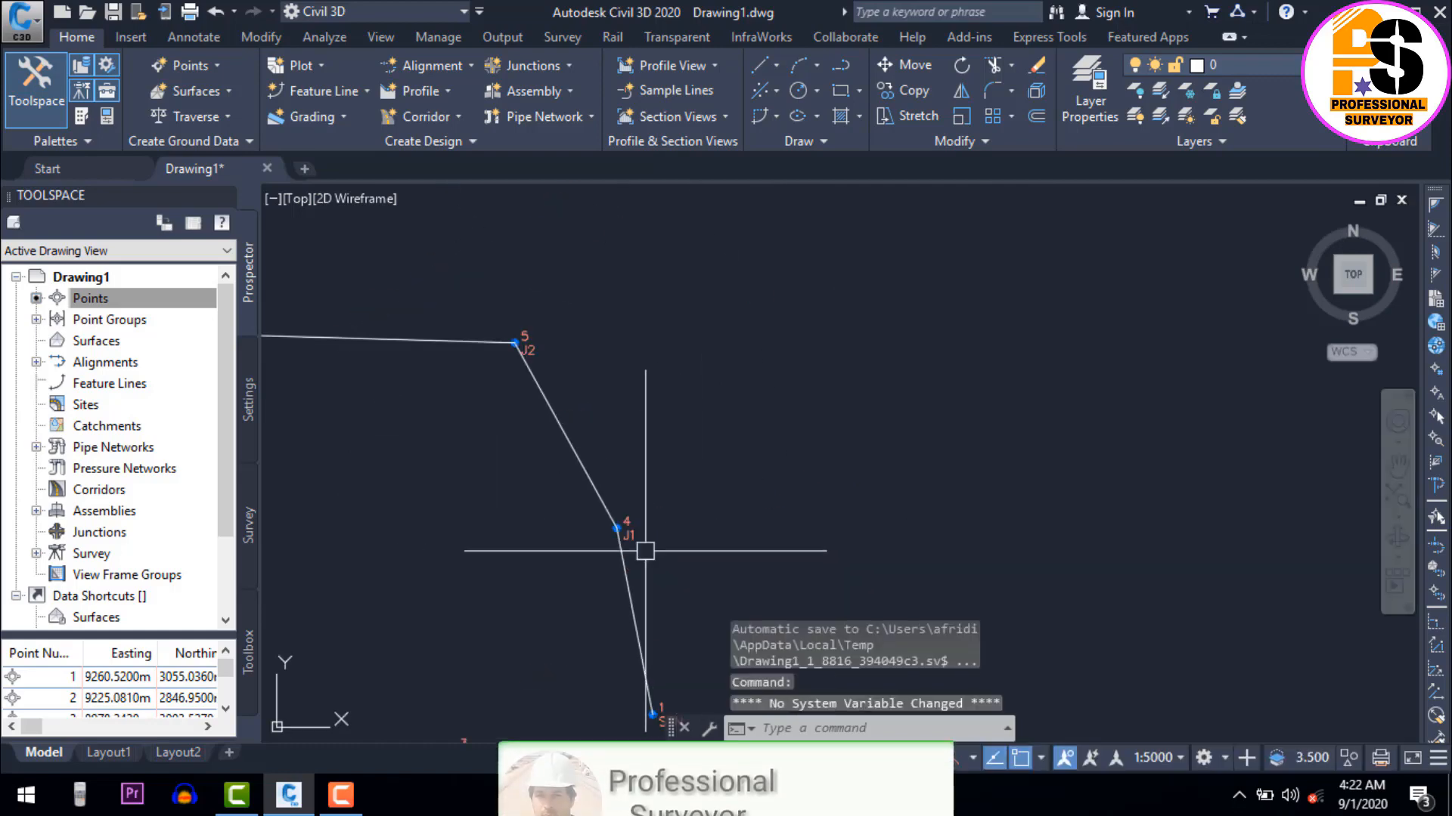
pyautogui.scroll(-6, 628, 497)
pyautogui.moveTo(658, 315); pyautogui.dragTo(615, 480, button='middle')
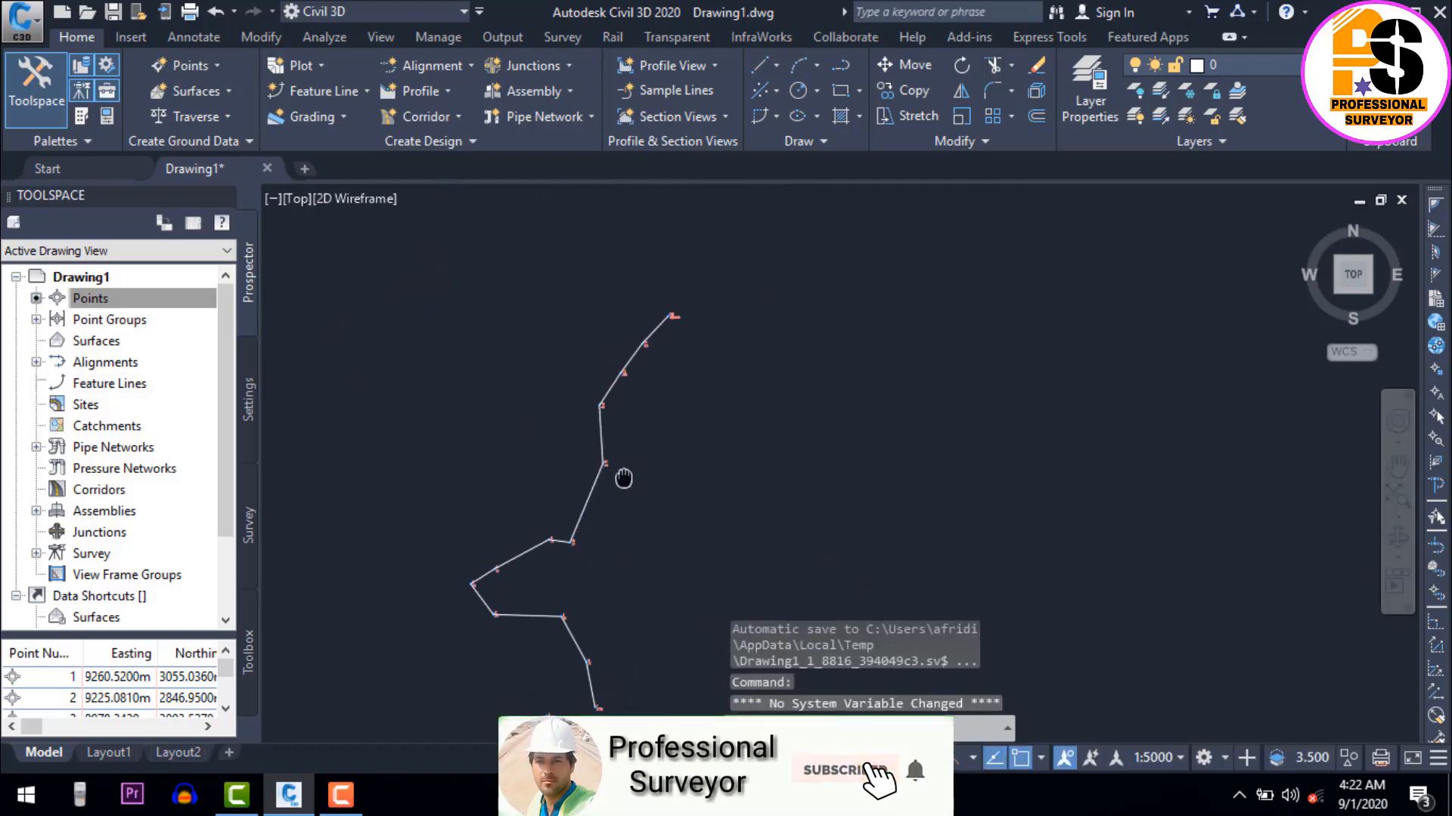
pyautogui.scroll(2, 671, 311)
pyautogui.scroll(-2, 703, 310)
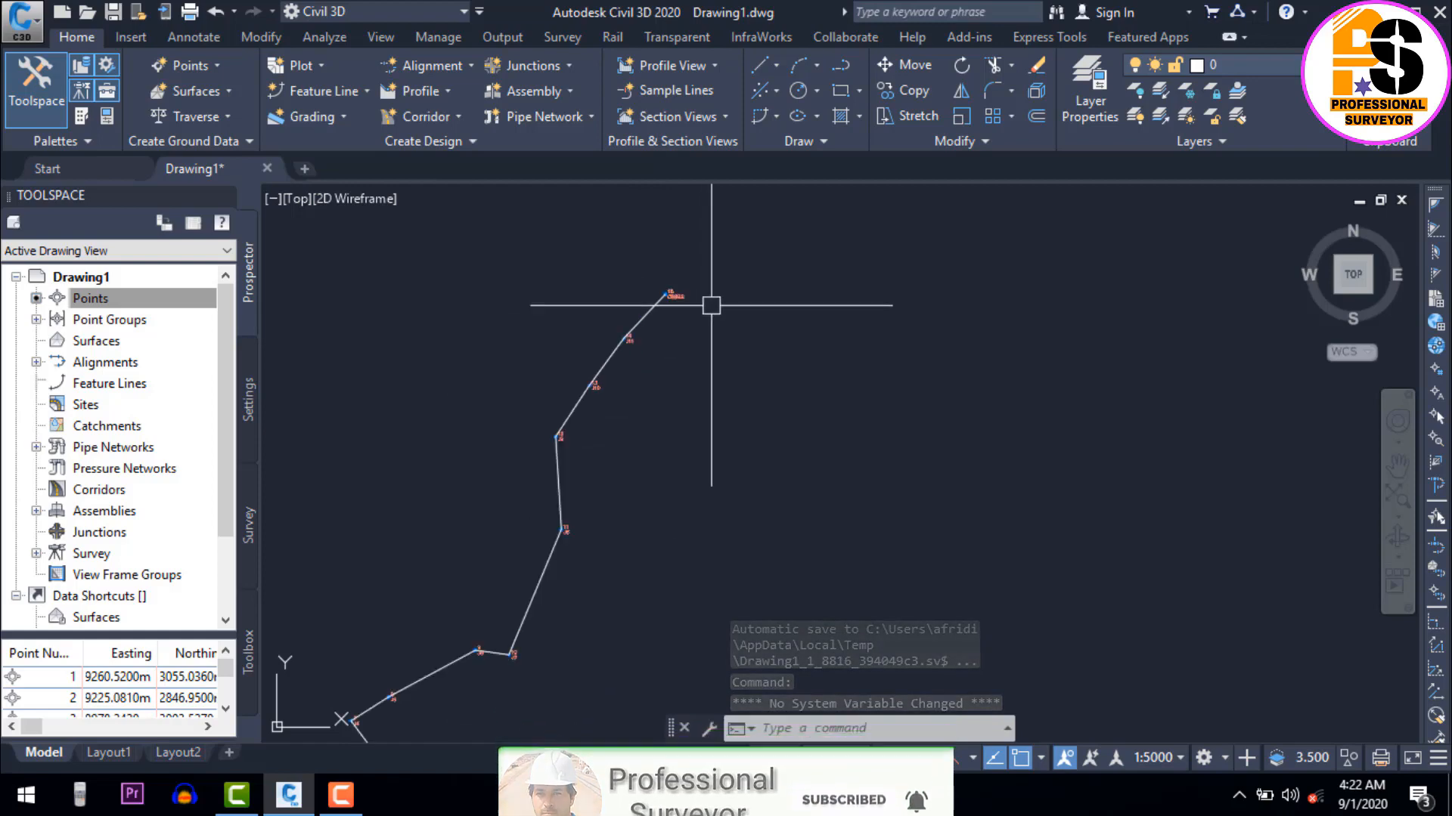
pyautogui.moveTo(664, 431); pyautogui.dragTo(660, 359, button='middle')
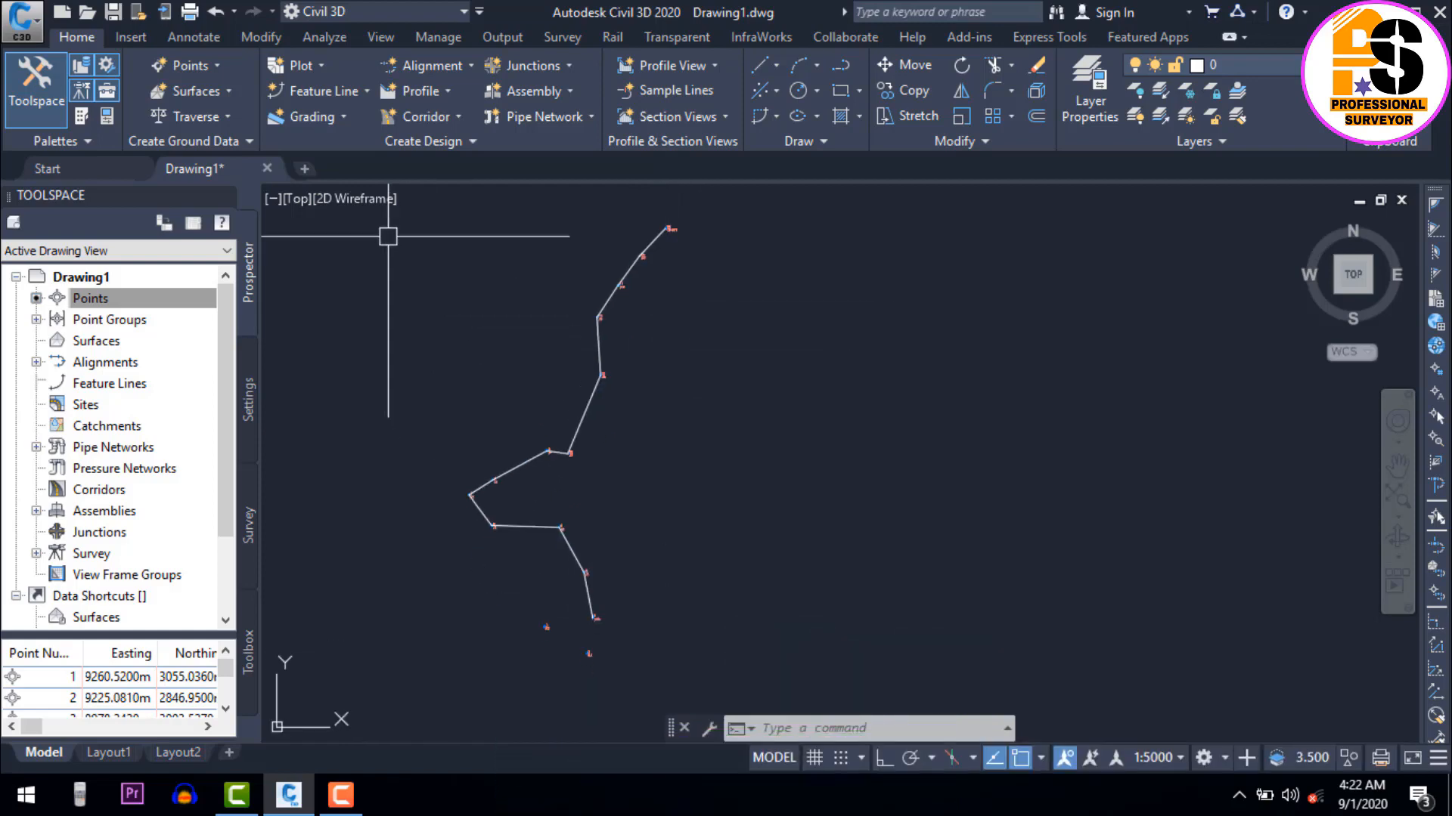
# Start a Traverse Adjustment and load TRA.trv2 from the Desktop as its traverse source.
pyautogui.click(223, 116)
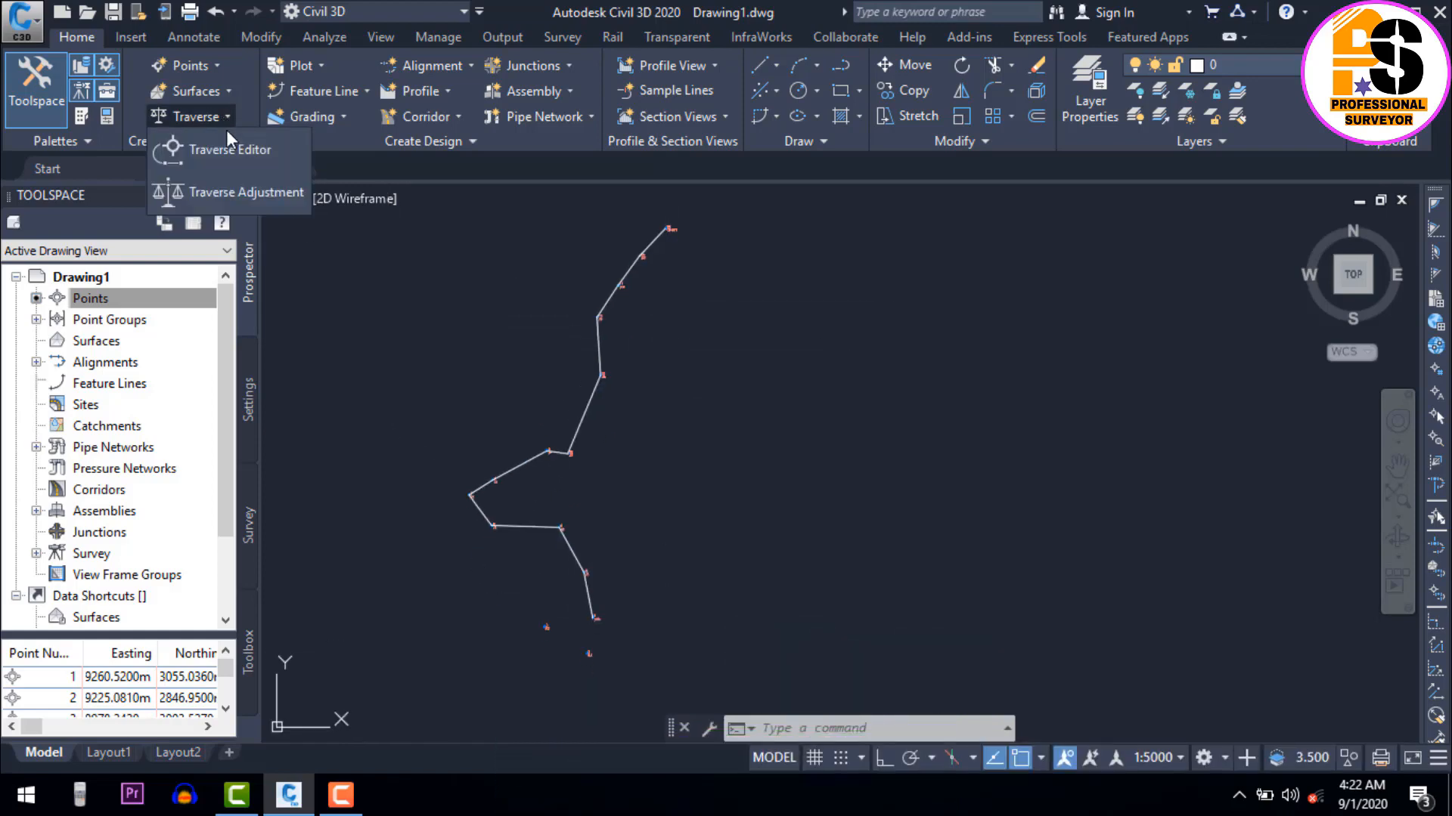
pyautogui.click(214, 194)
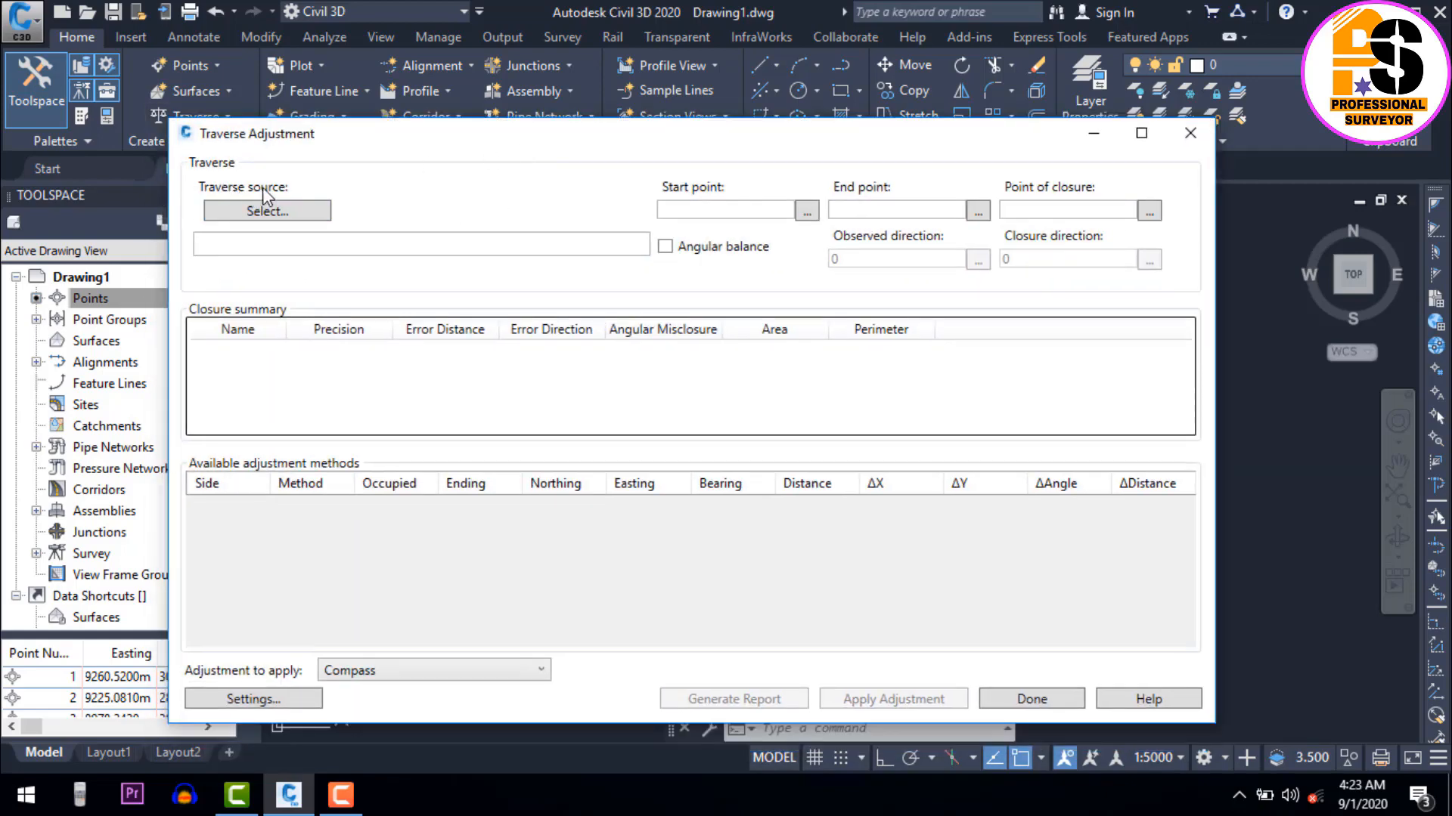
pyautogui.click(279, 204)
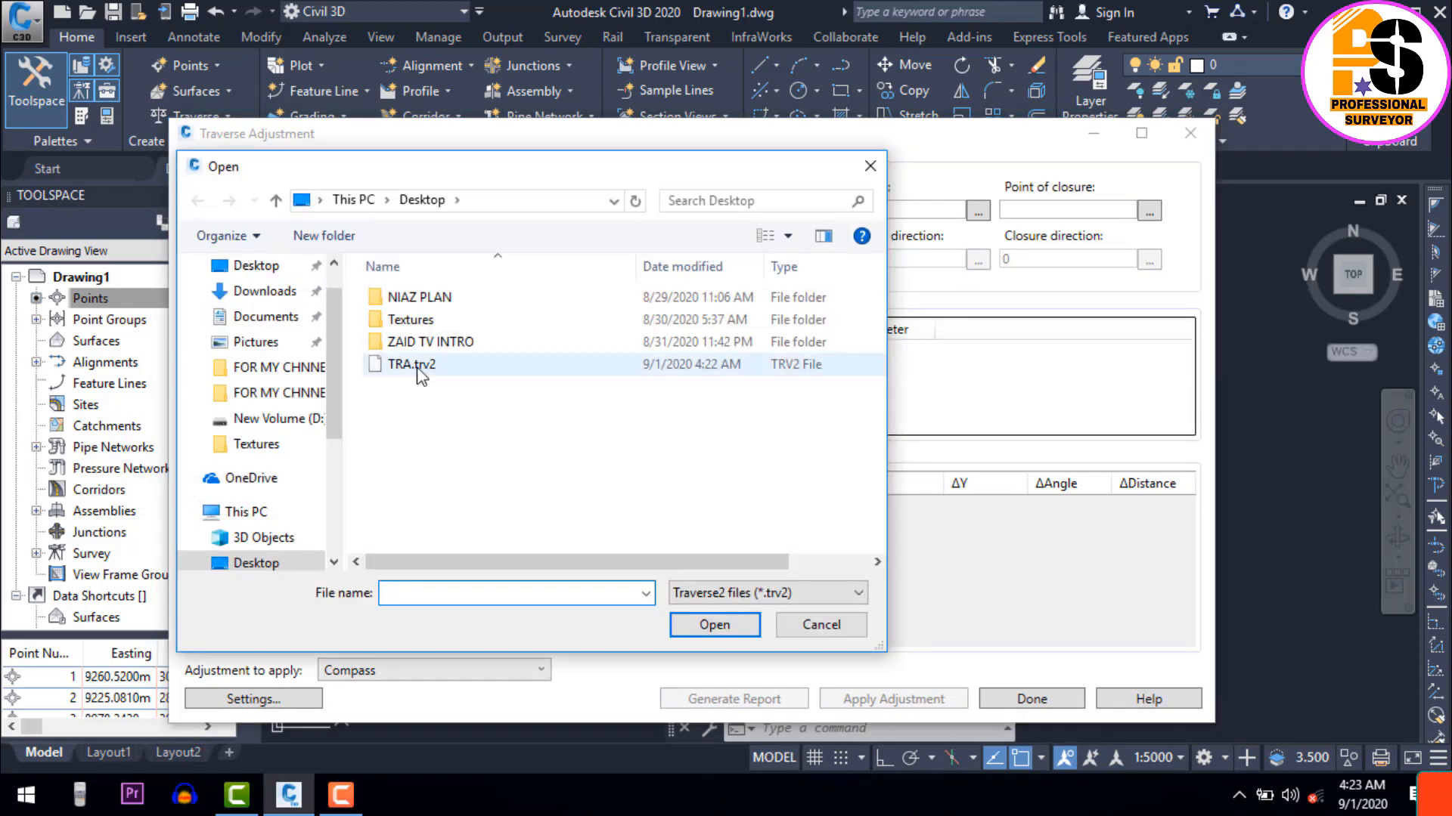
pyautogui.click(418, 370)
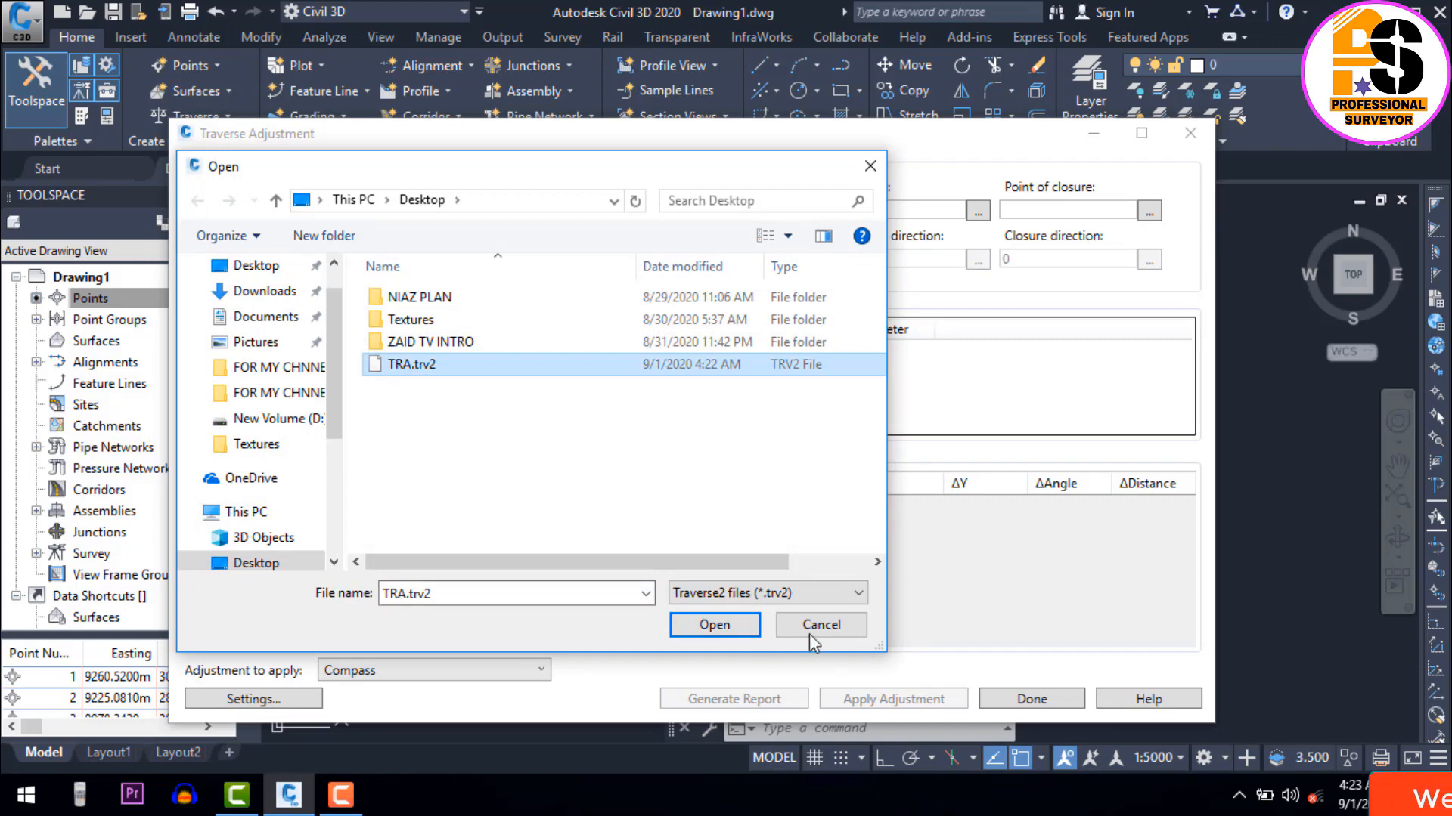
pyautogui.click(724, 632)
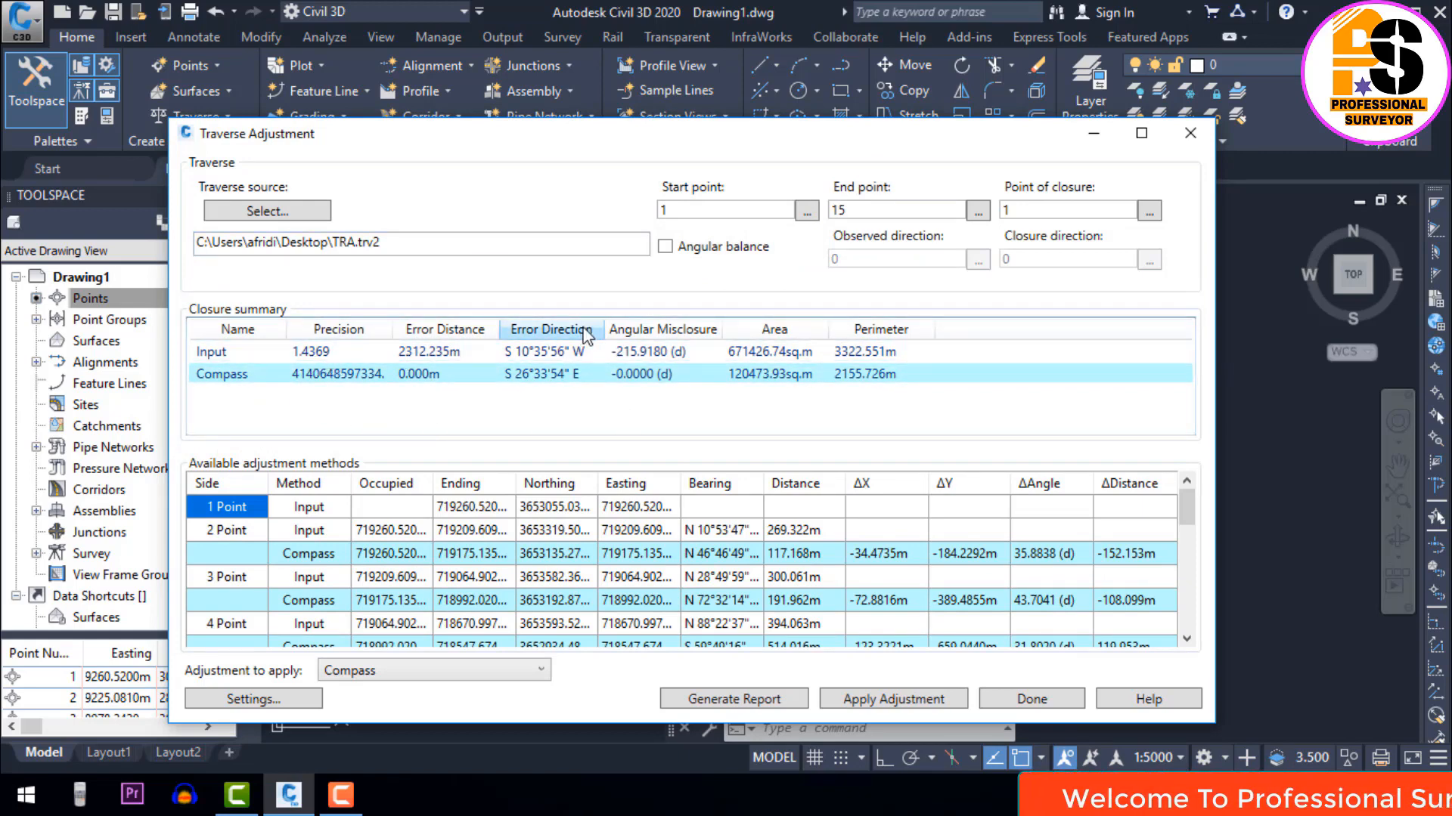
pyautogui.click(403, 357)
pyautogui.moveTo(658, 143); pyautogui.dragTo(634, 106)
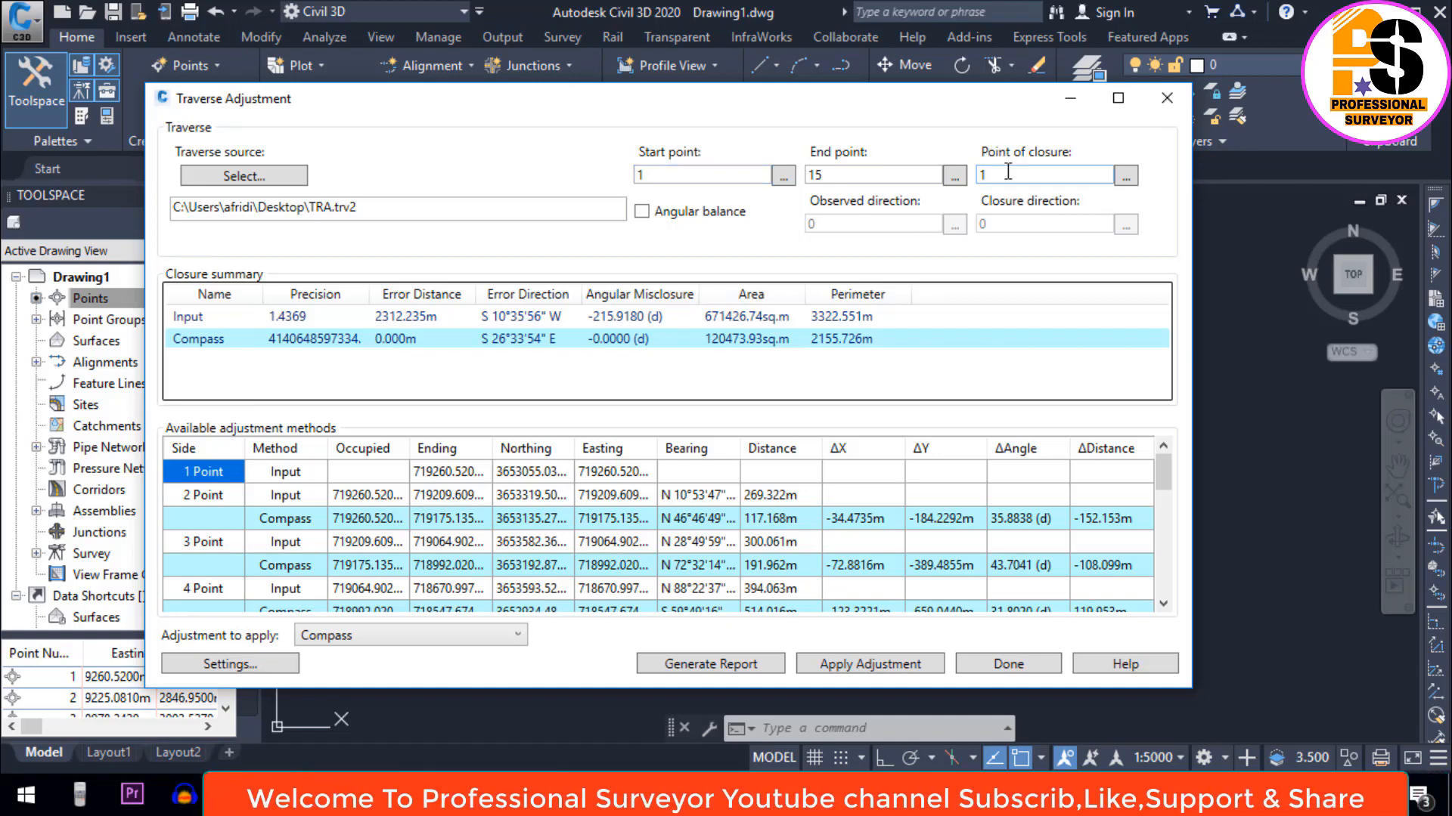
# Set the traverse's point of closure to point 16 by snapping to its node at the line's northern end.
pyautogui.click(1123, 175)
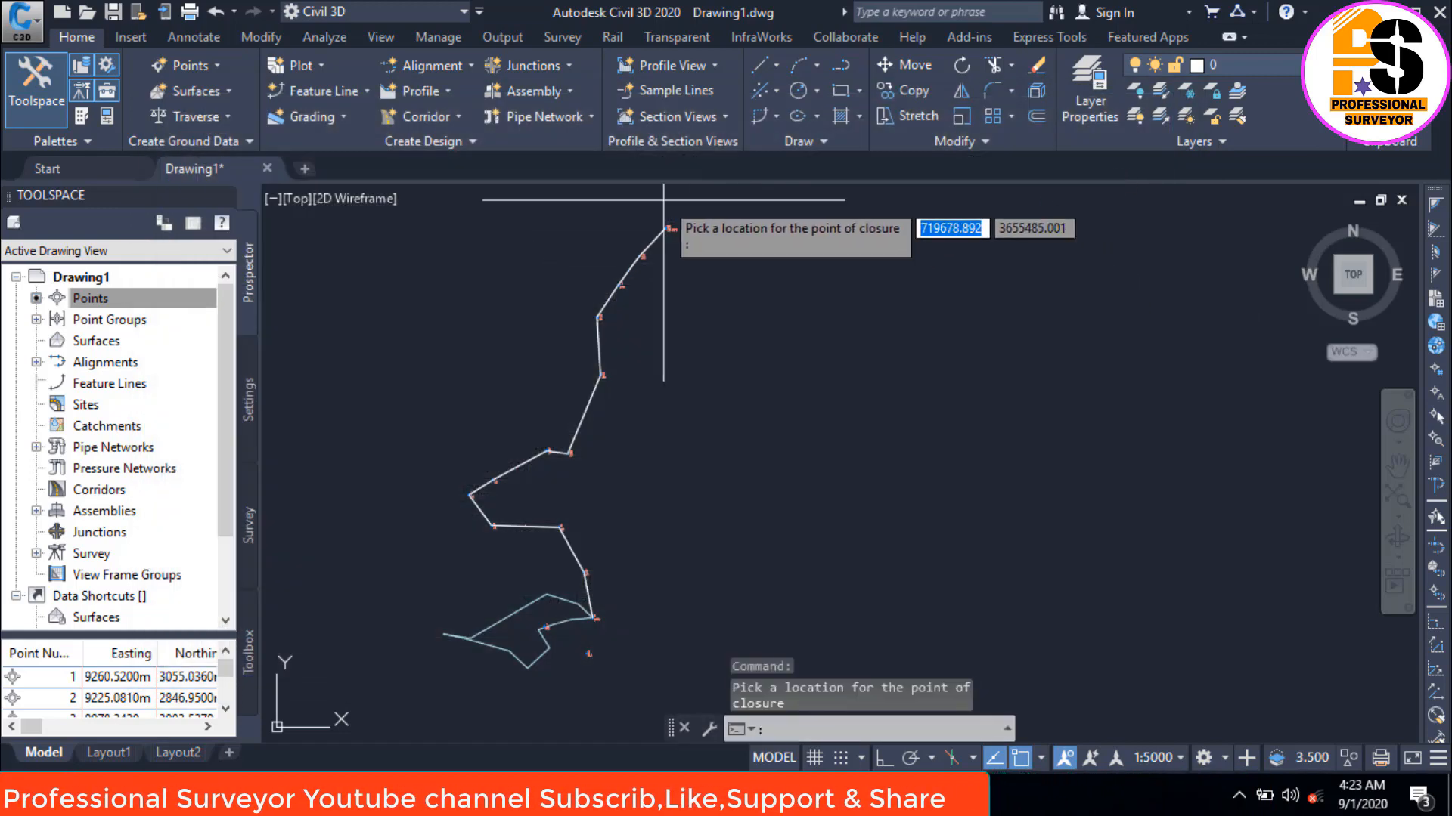
pyautogui.scroll(10, 764, 415)
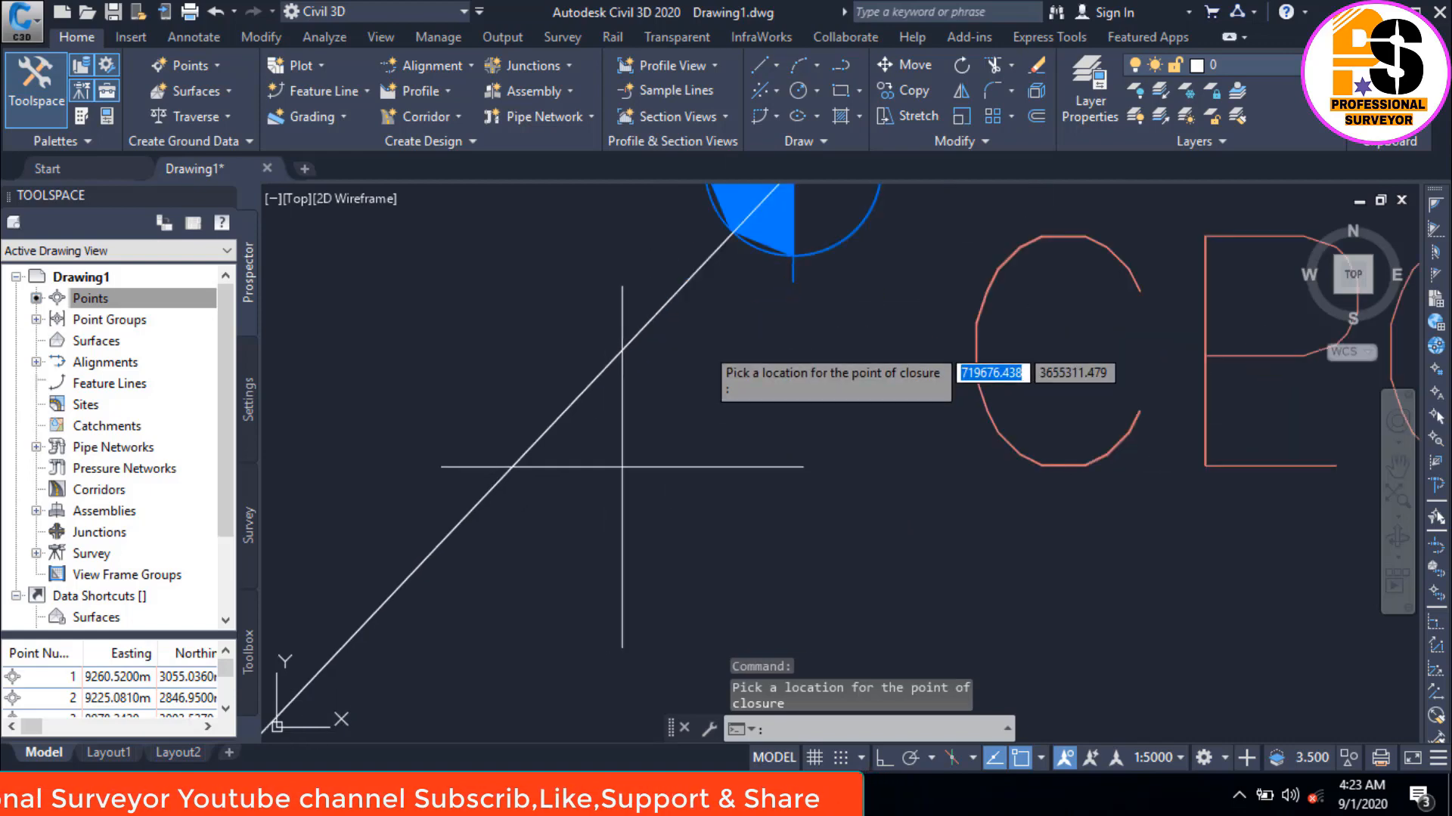
pyautogui.scroll(6, 690, 492)
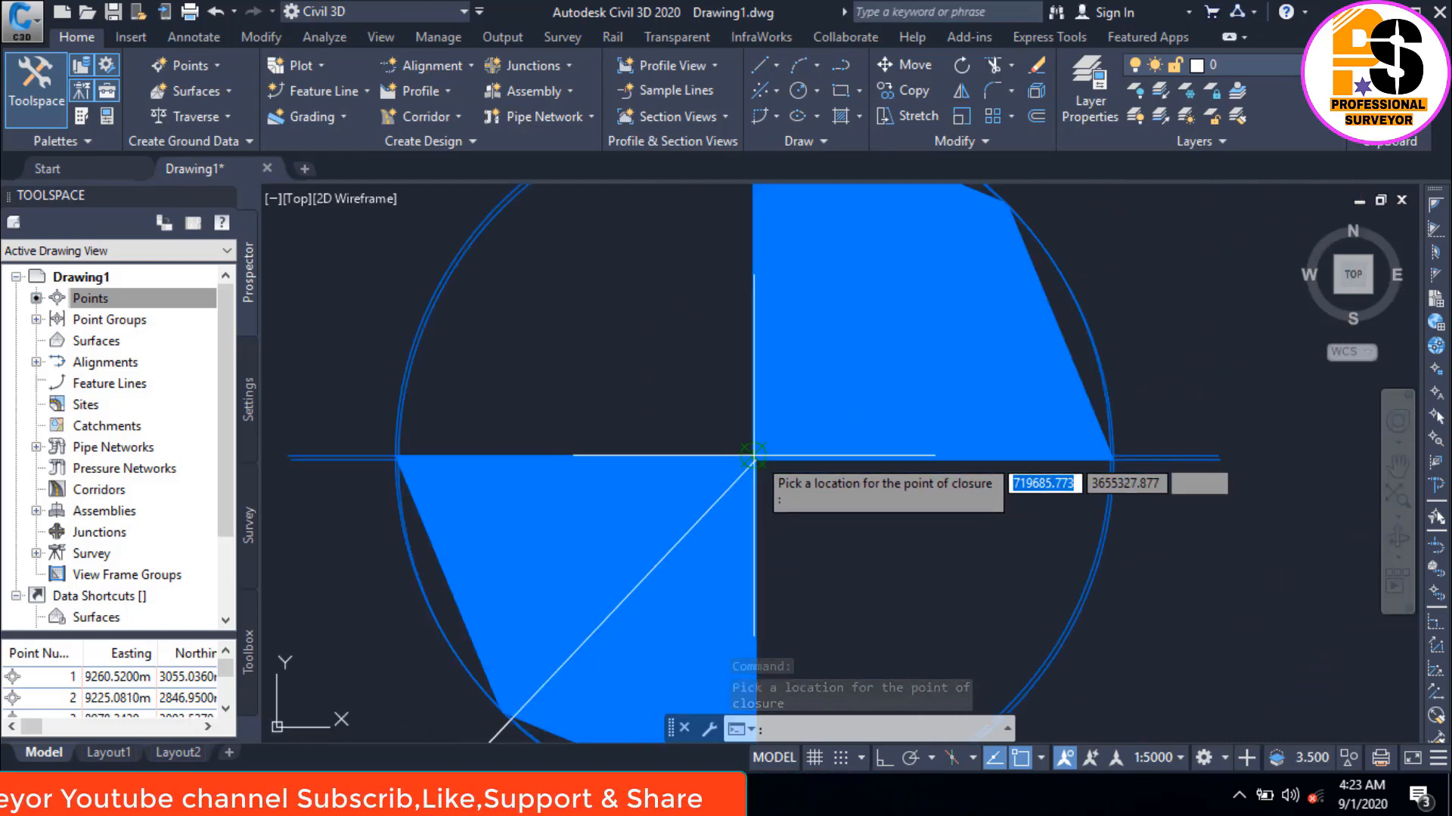
pyautogui.scroll(5, 753, 456)
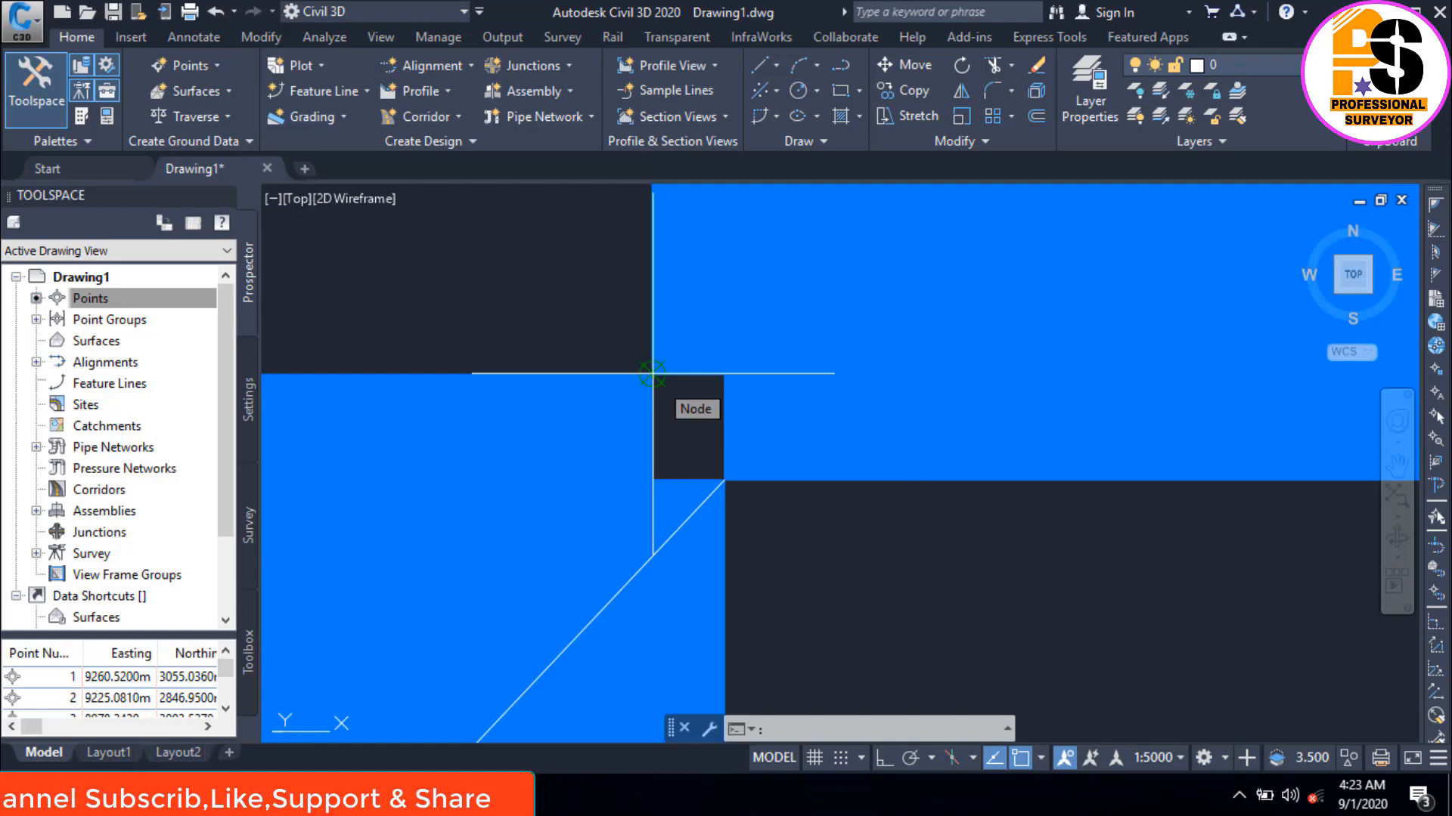
pyautogui.click(653, 373)
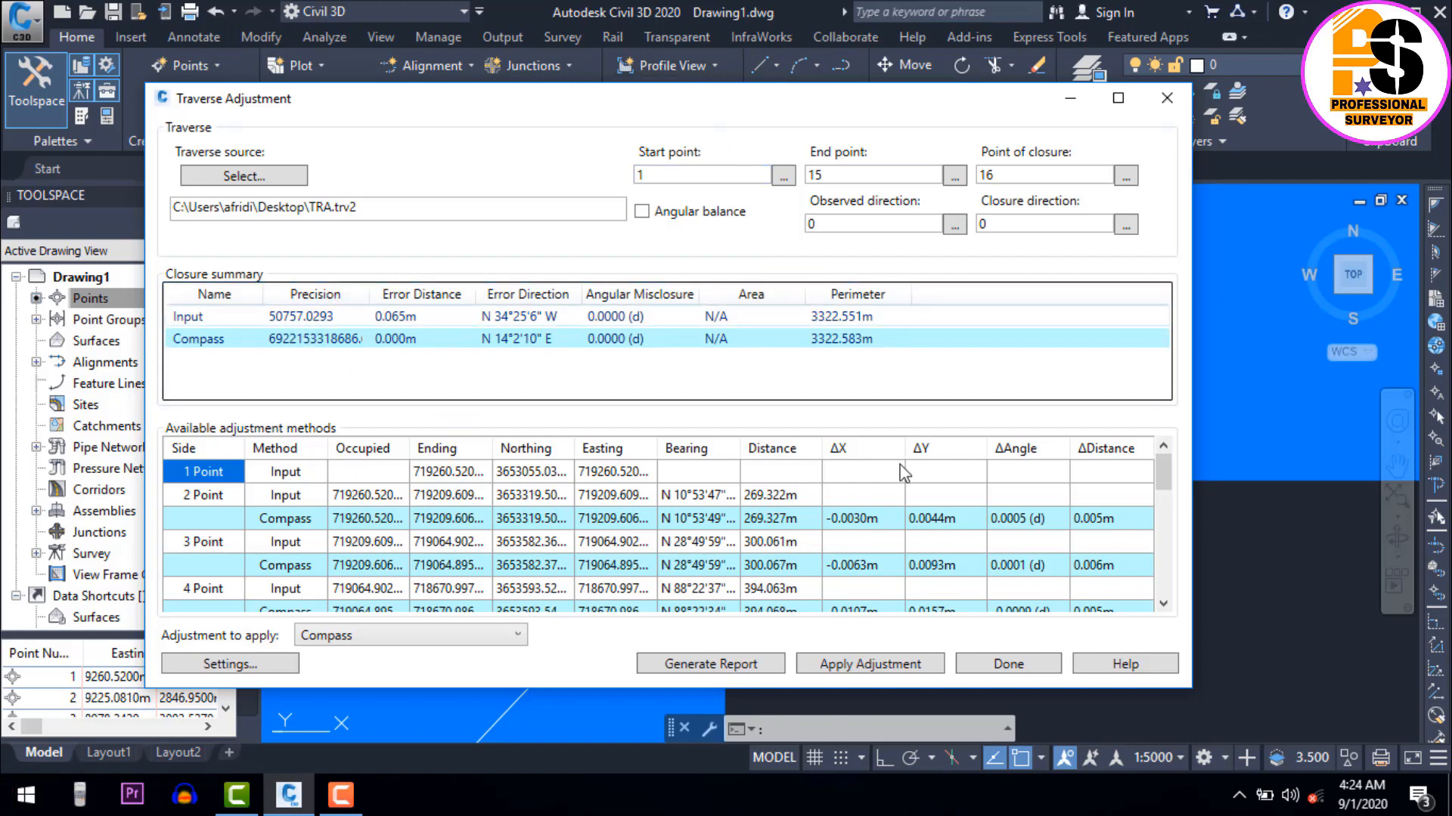
# Apply the Compass adjustment and save the adjusted traverse to the Desktop as a Traverse2 file named TRA-Compass.
pyautogui.click(870, 665)
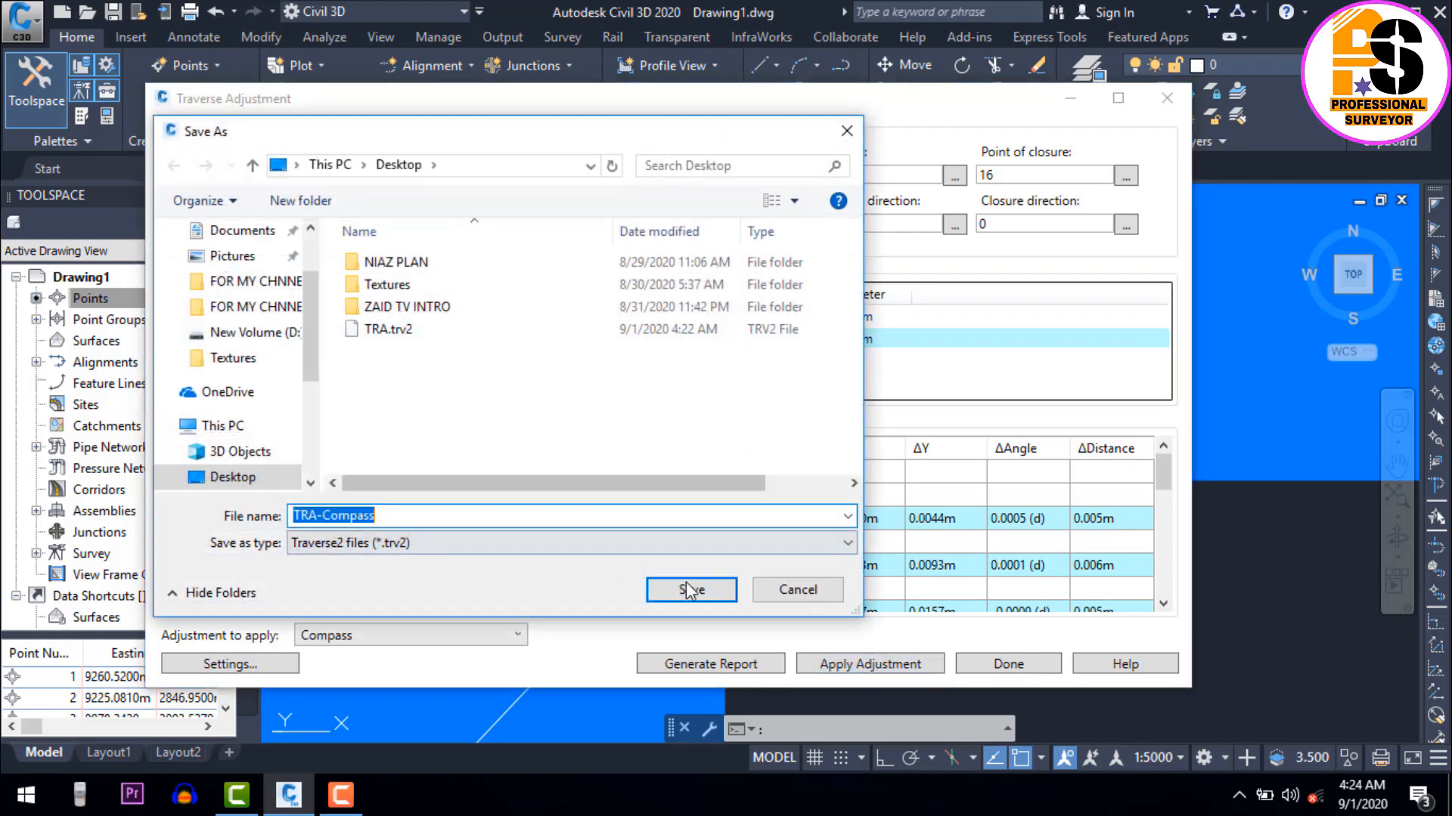
pyautogui.click(711, 595)
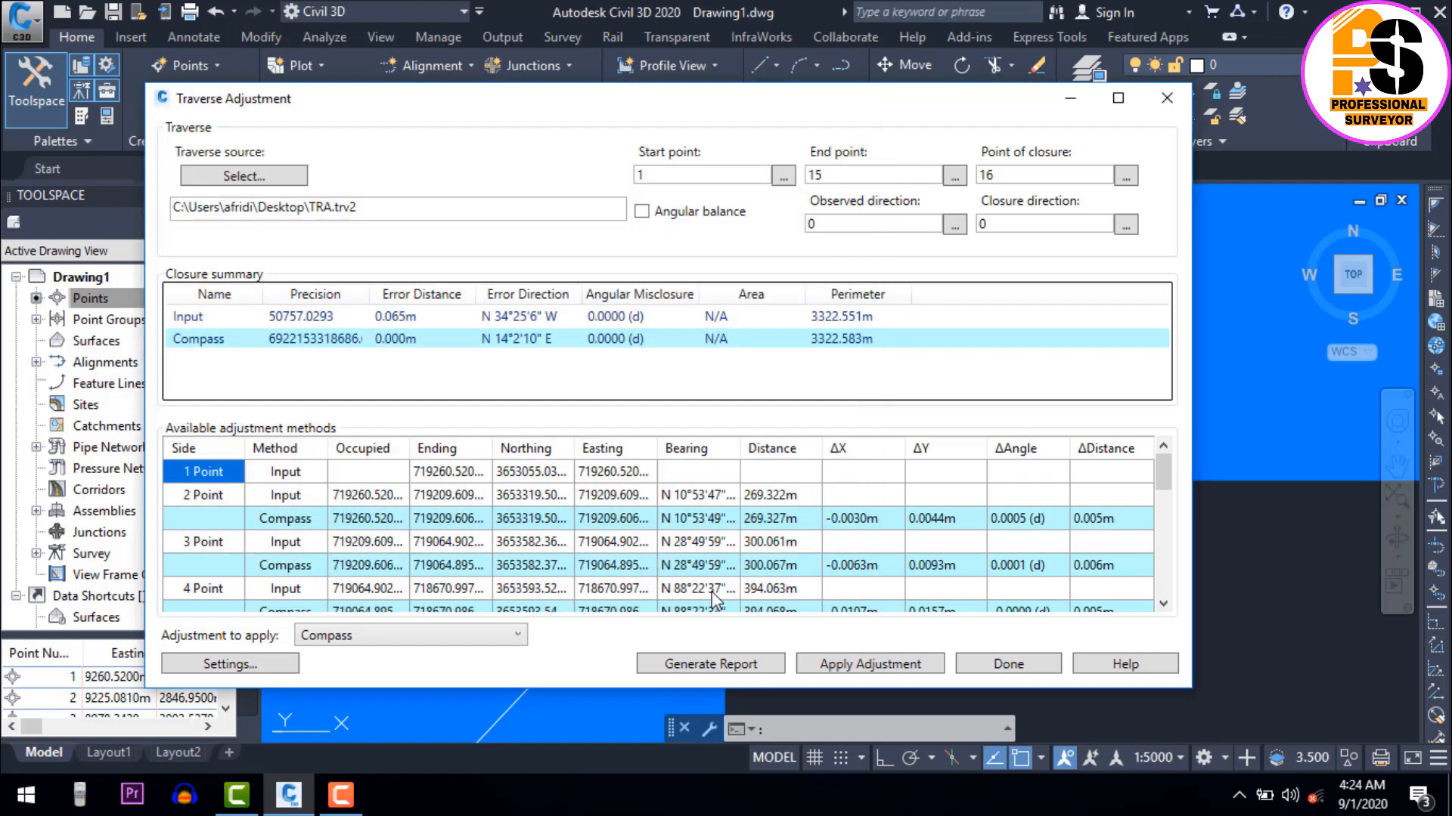
pyautogui.click(776, 444)
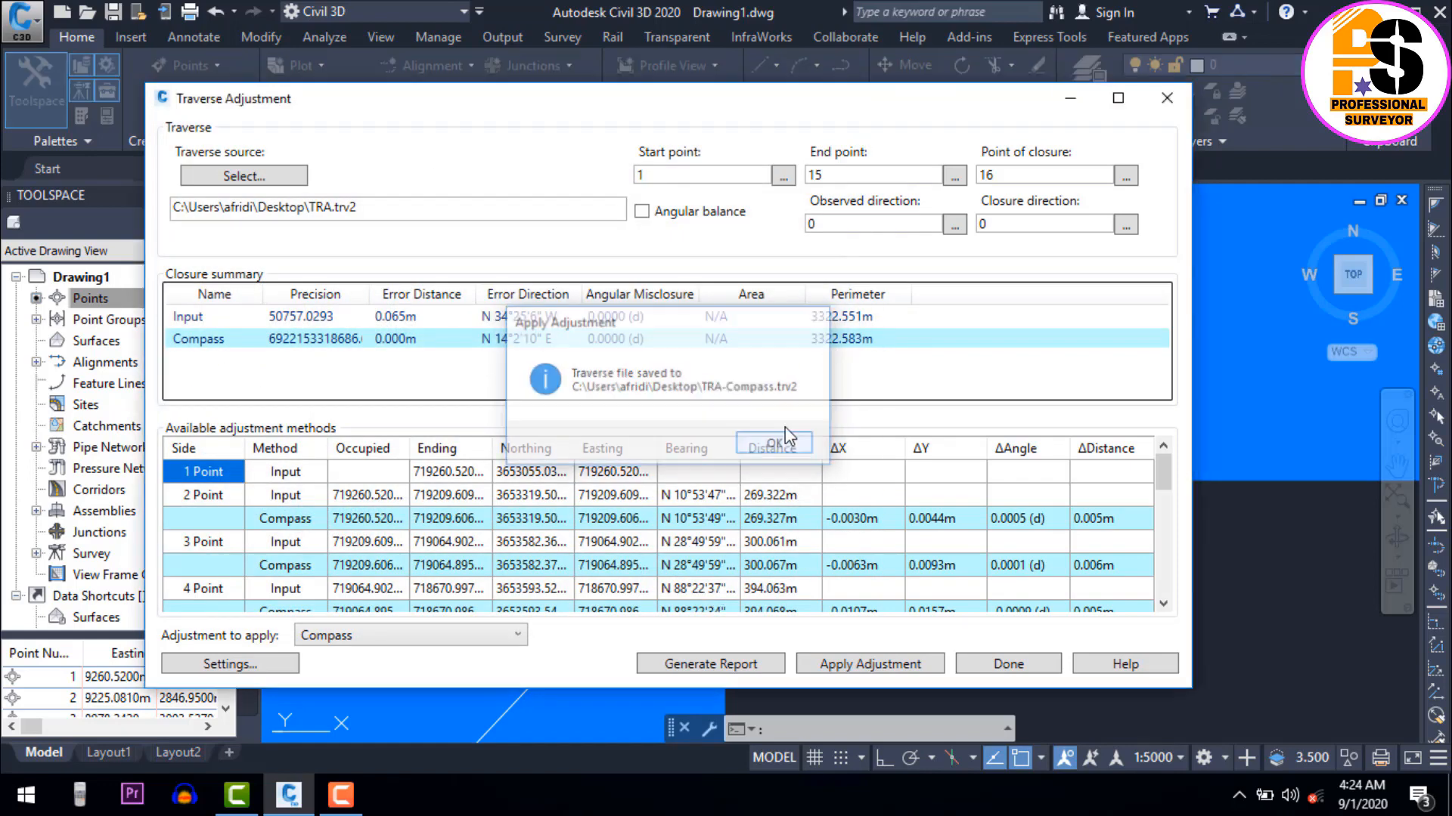
# Compare the adjusted and original lines at the closure point, then examine the closure summary and per-point Compass corrections.
pyautogui.click(1070, 98)
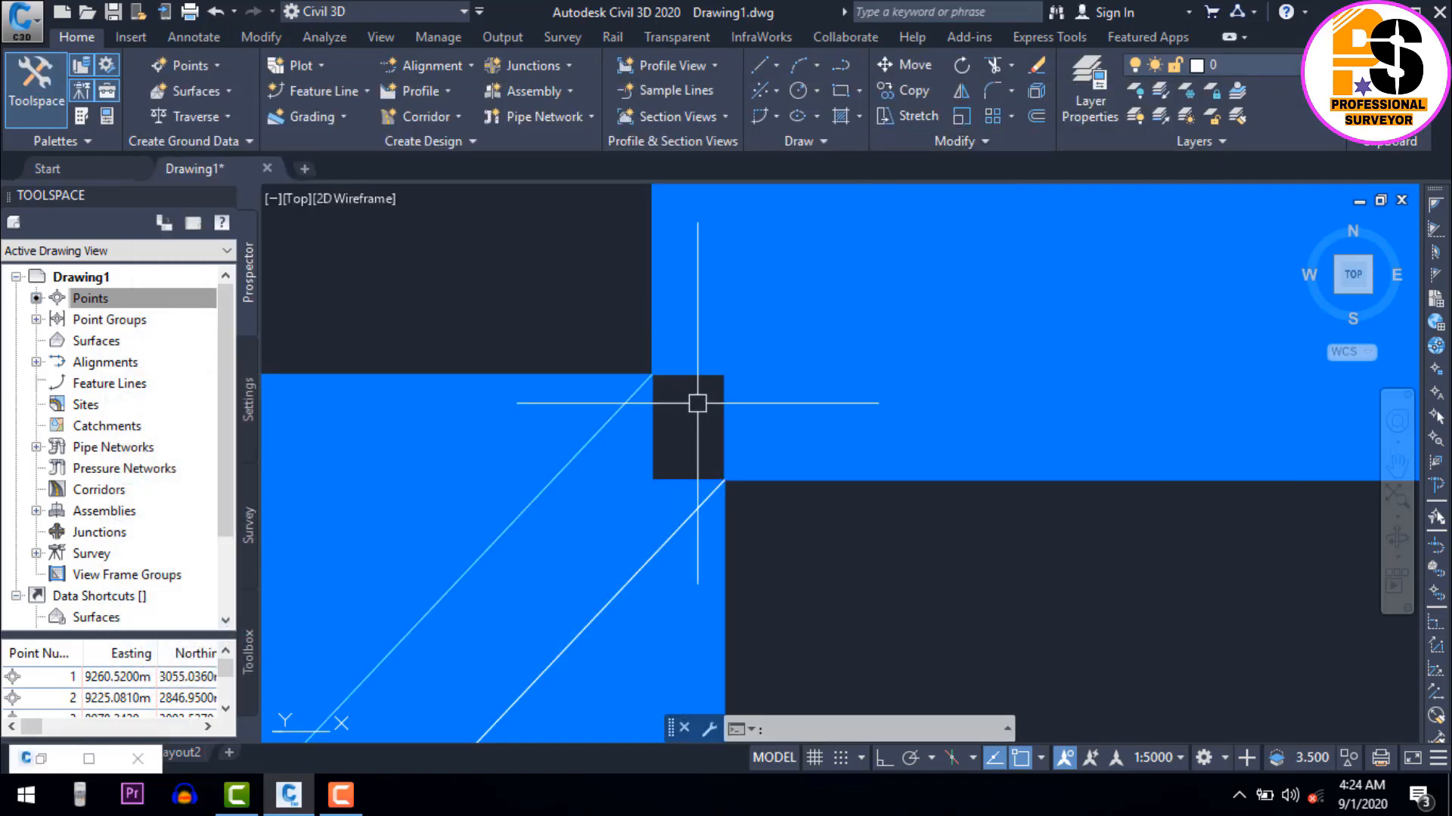
pyautogui.scroll(-2, 688, 409)
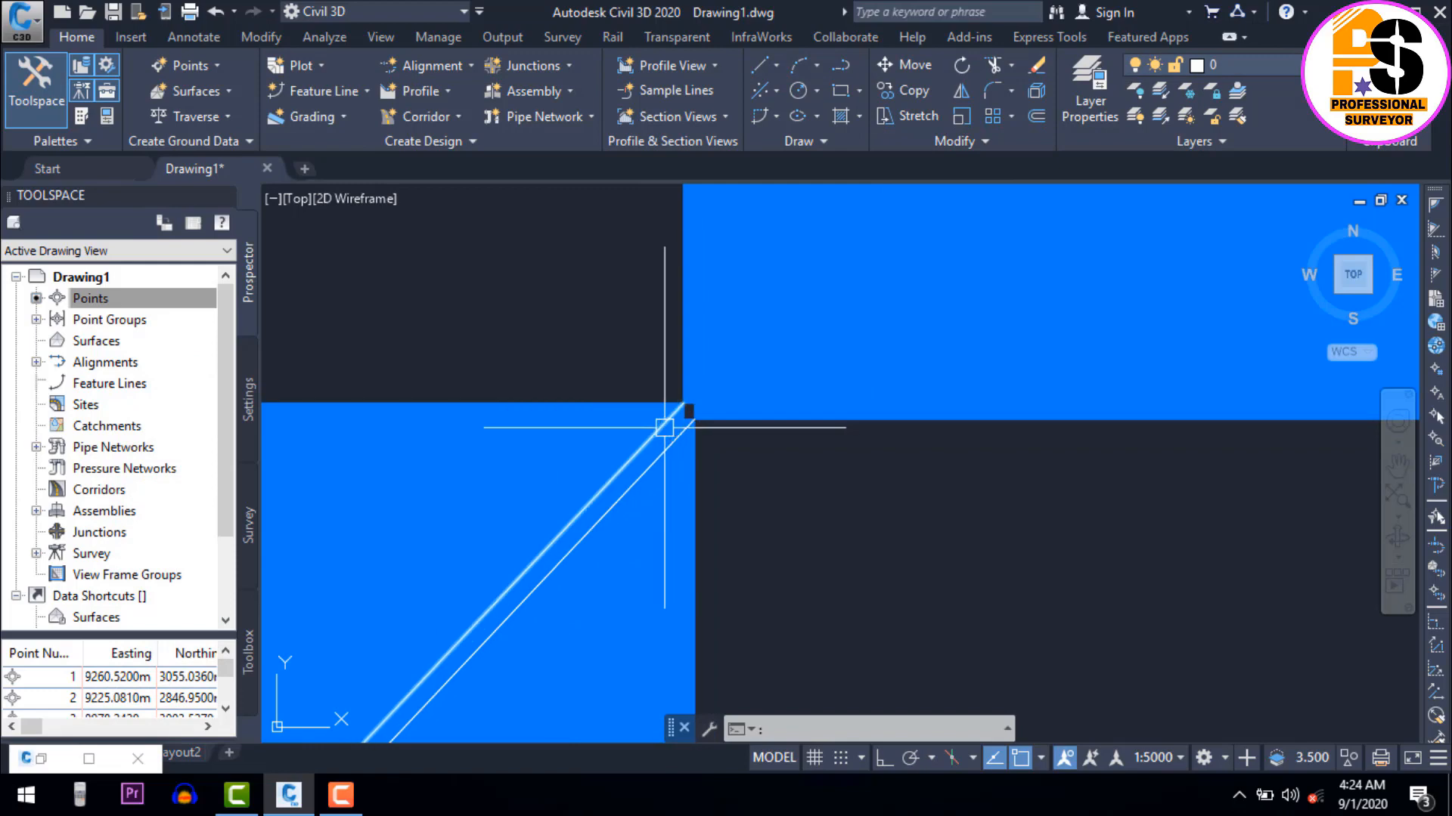
pyautogui.scroll(-2, 652, 304)
pyautogui.scroll(-3, 652, 307)
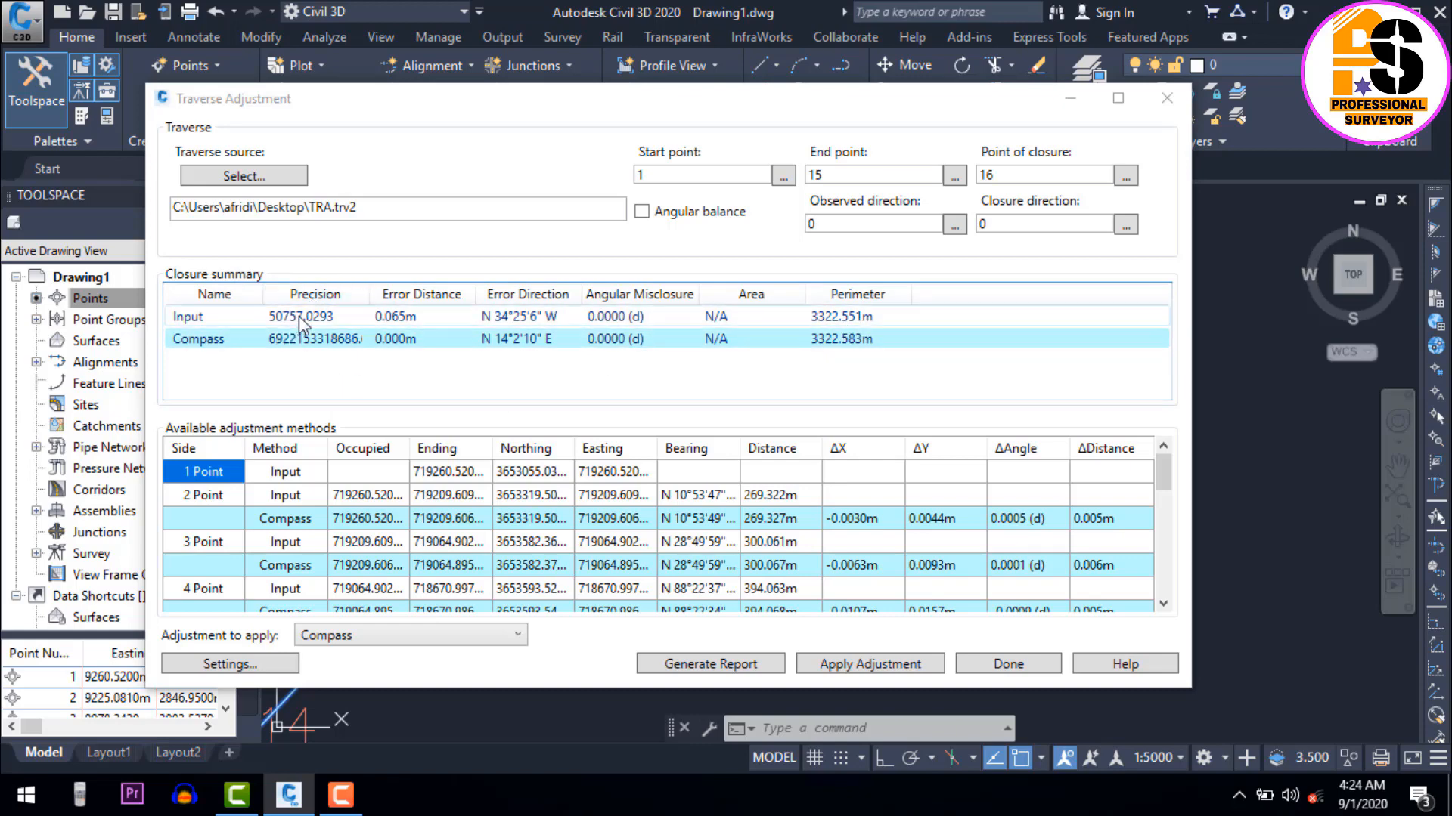
pyautogui.moveTo(568, 109); pyautogui.dragTo(611, 88)
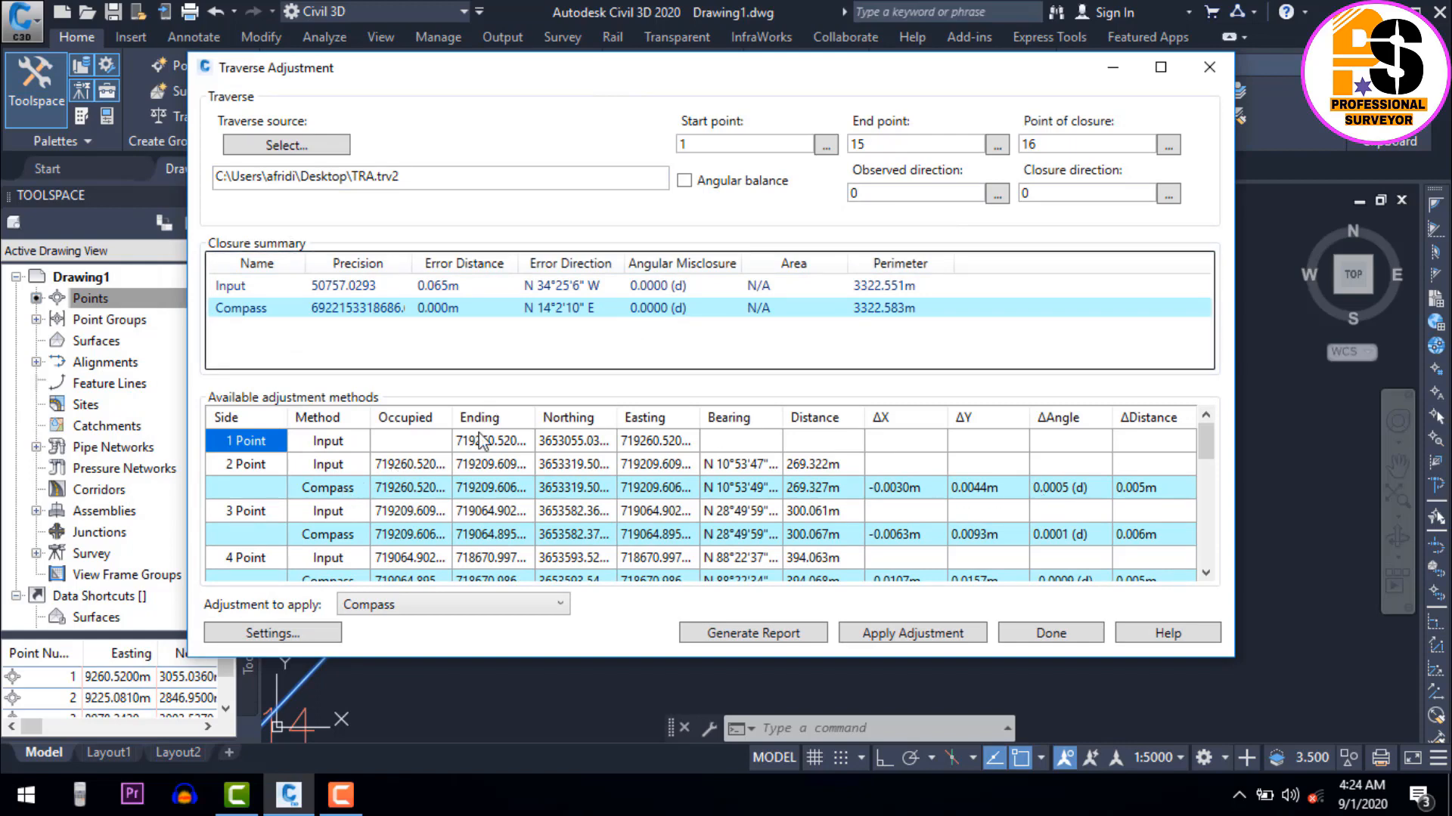
pyautogui.scroll(-2, 480, 446)
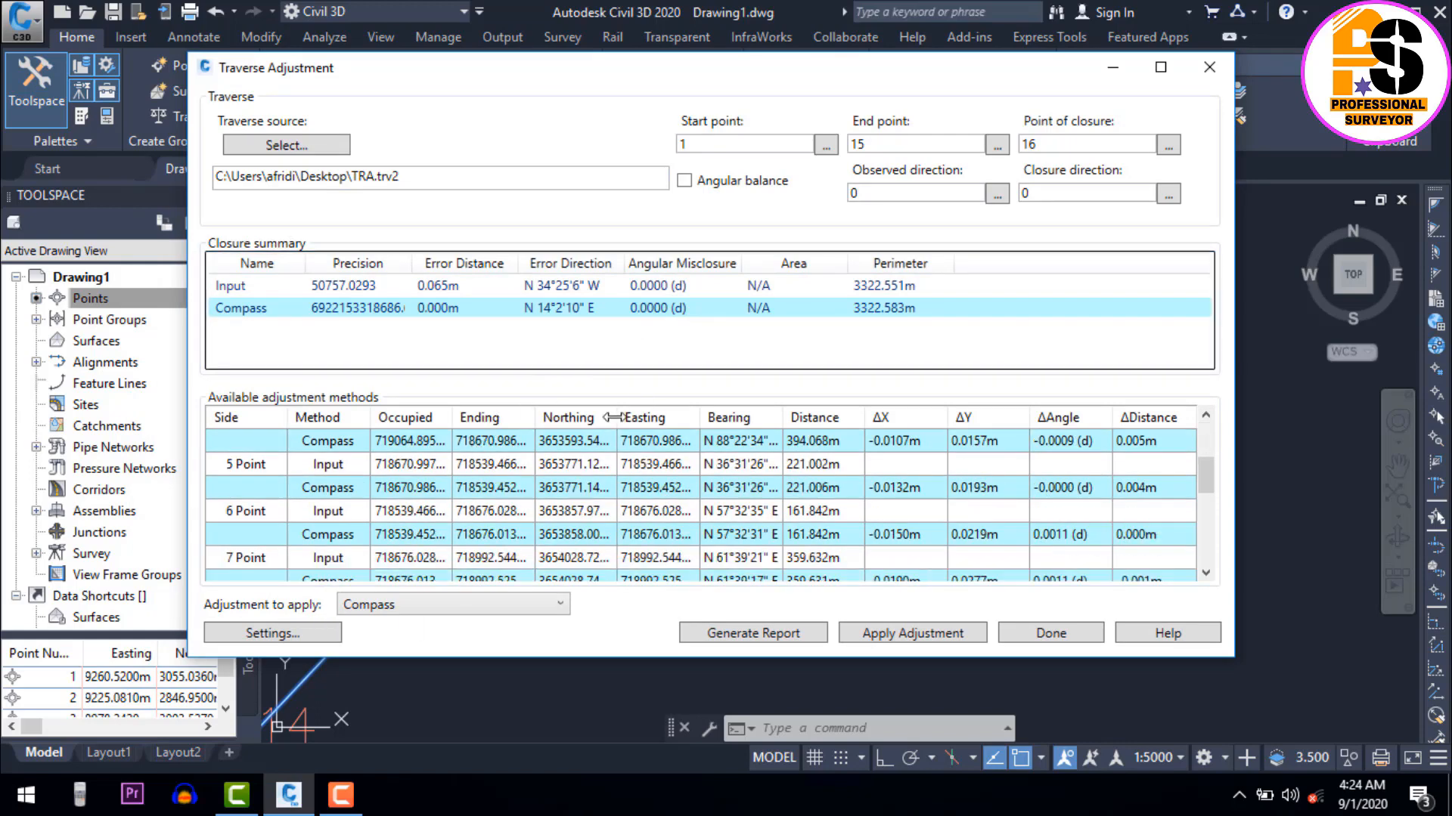
pyautogui.moveTo(668, 81); pyautogui.dragTo(650, 54)
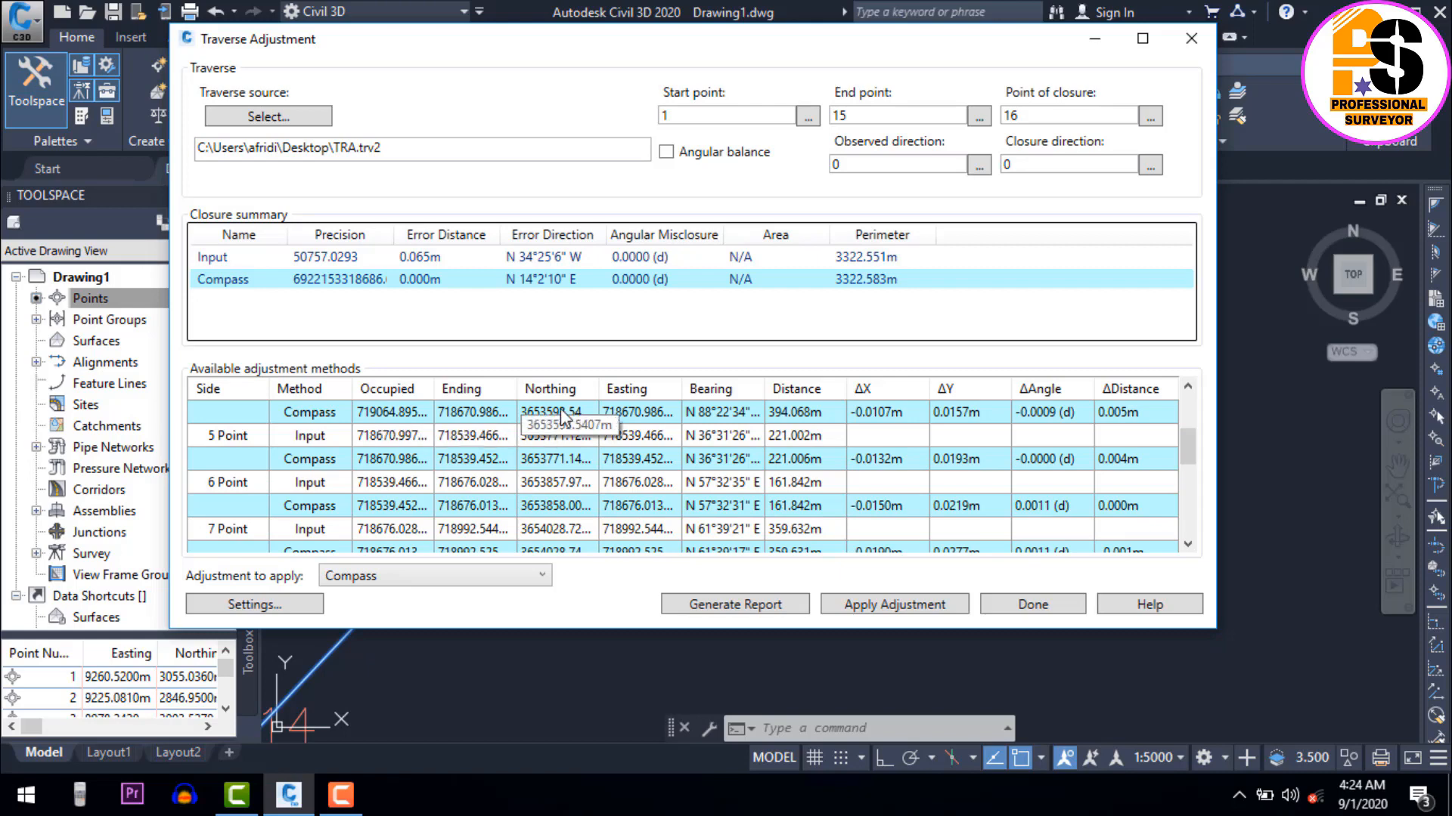
pyautogui.moveTo(591, 47); pyautogui.dragTo(632, 54)
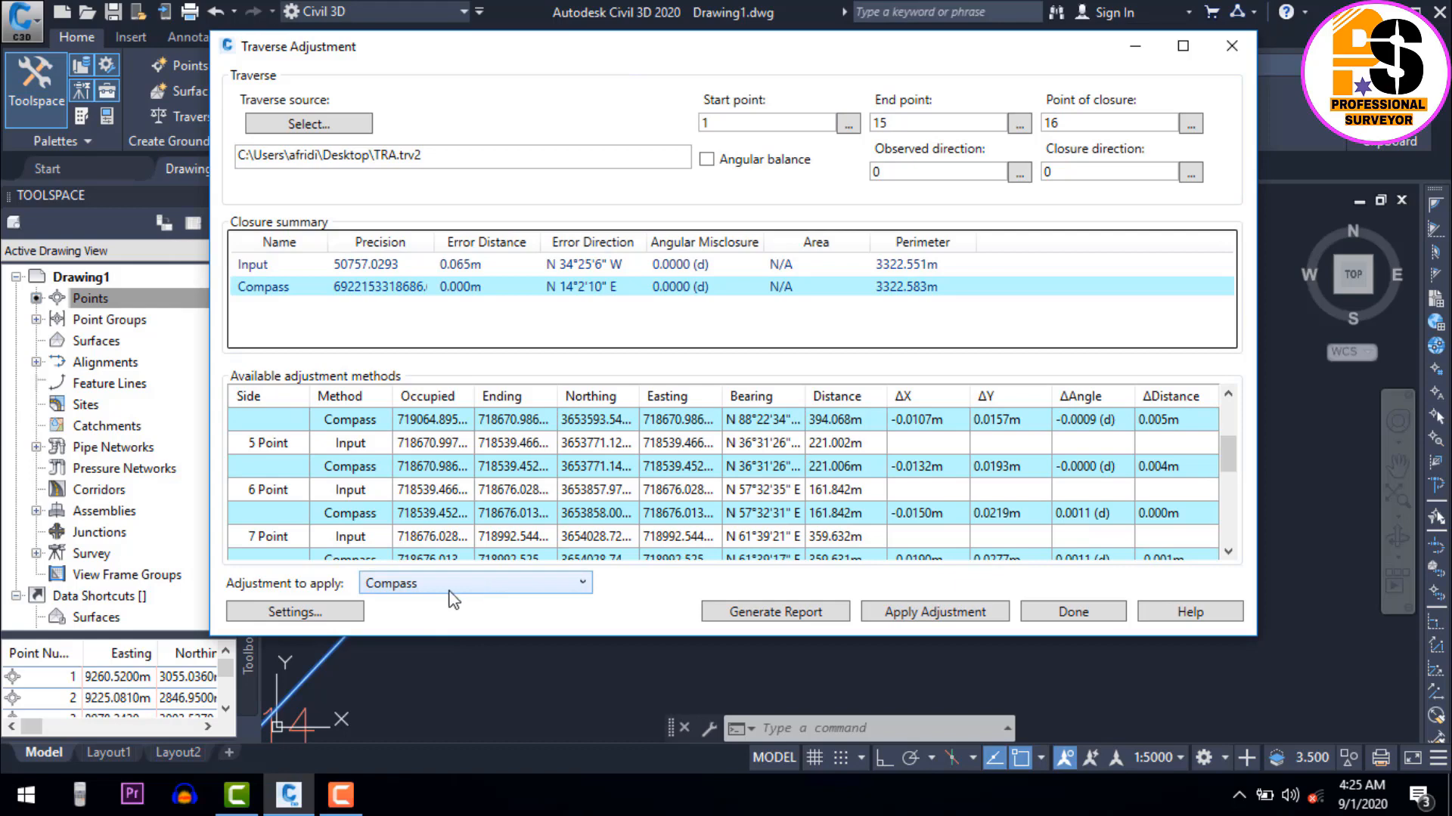
# Review the COGO adjustment methods and curve options, accepting Compass as the default with Across chord.
pyautogui.click(348, 613)
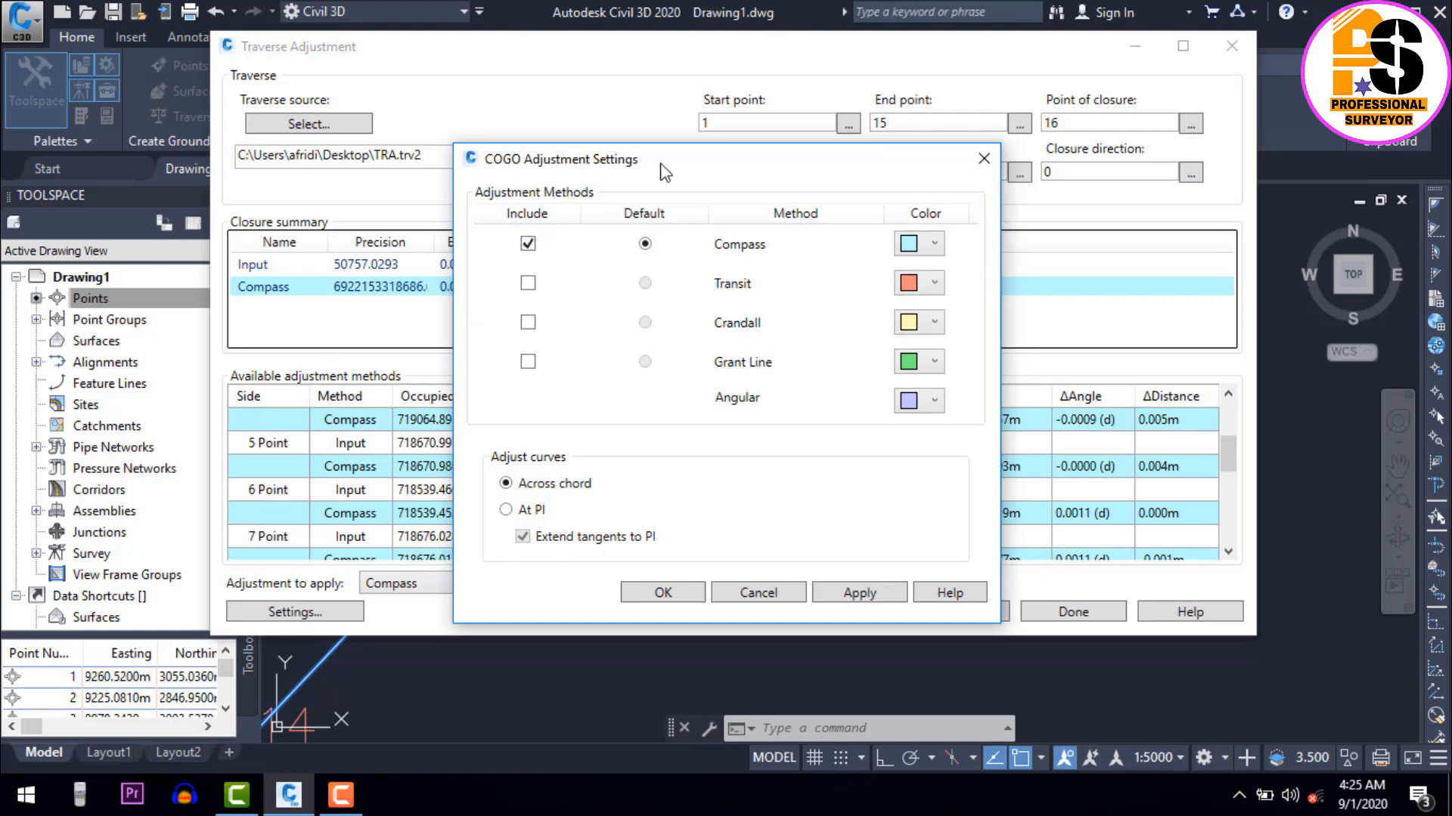
pyautogui.moveTo(683, 169); pyautogui.dragTo(701, 121)
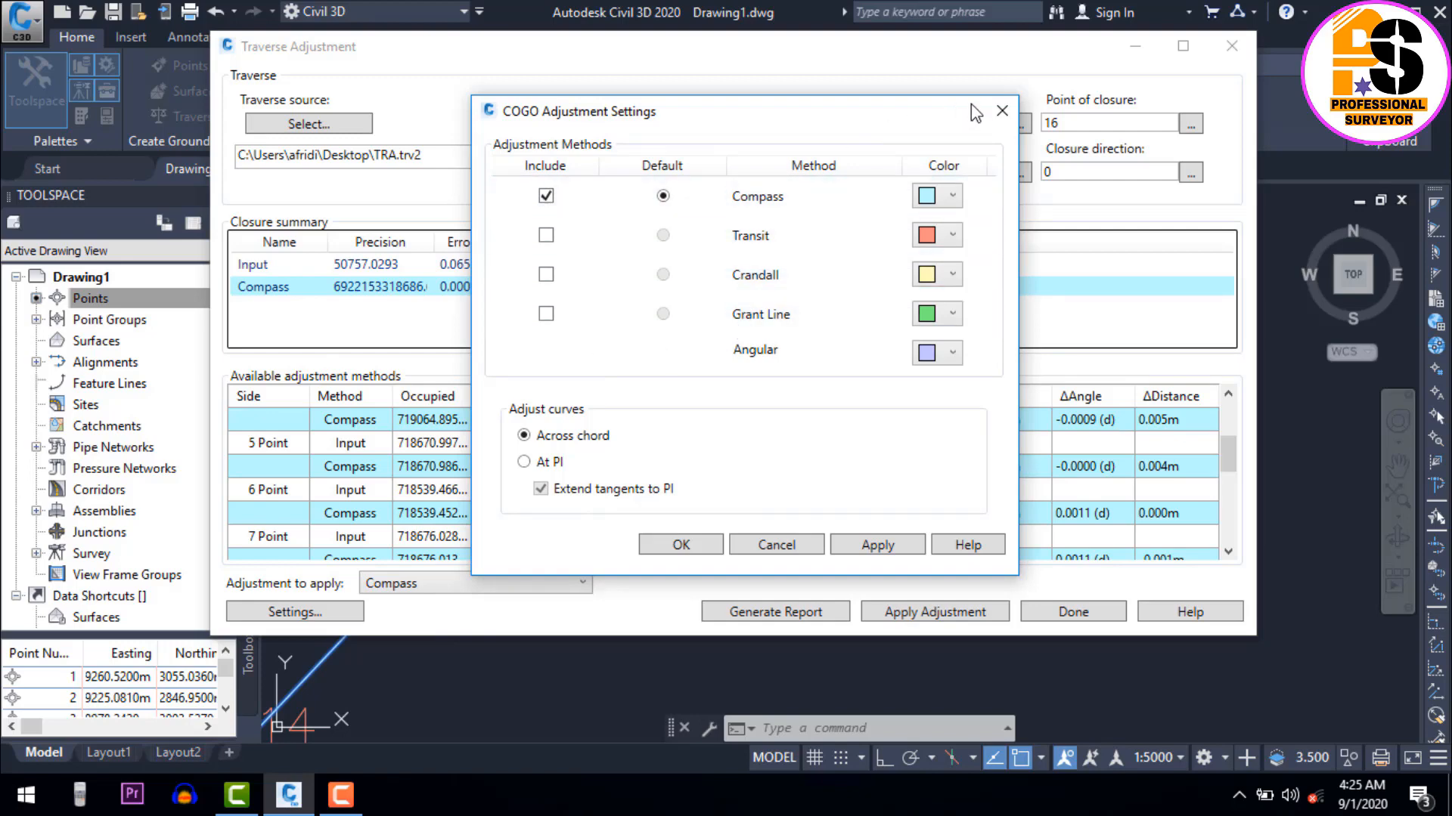
pyautogui.moveTo(904, 114); pyautogui.dragTo(856, 111)
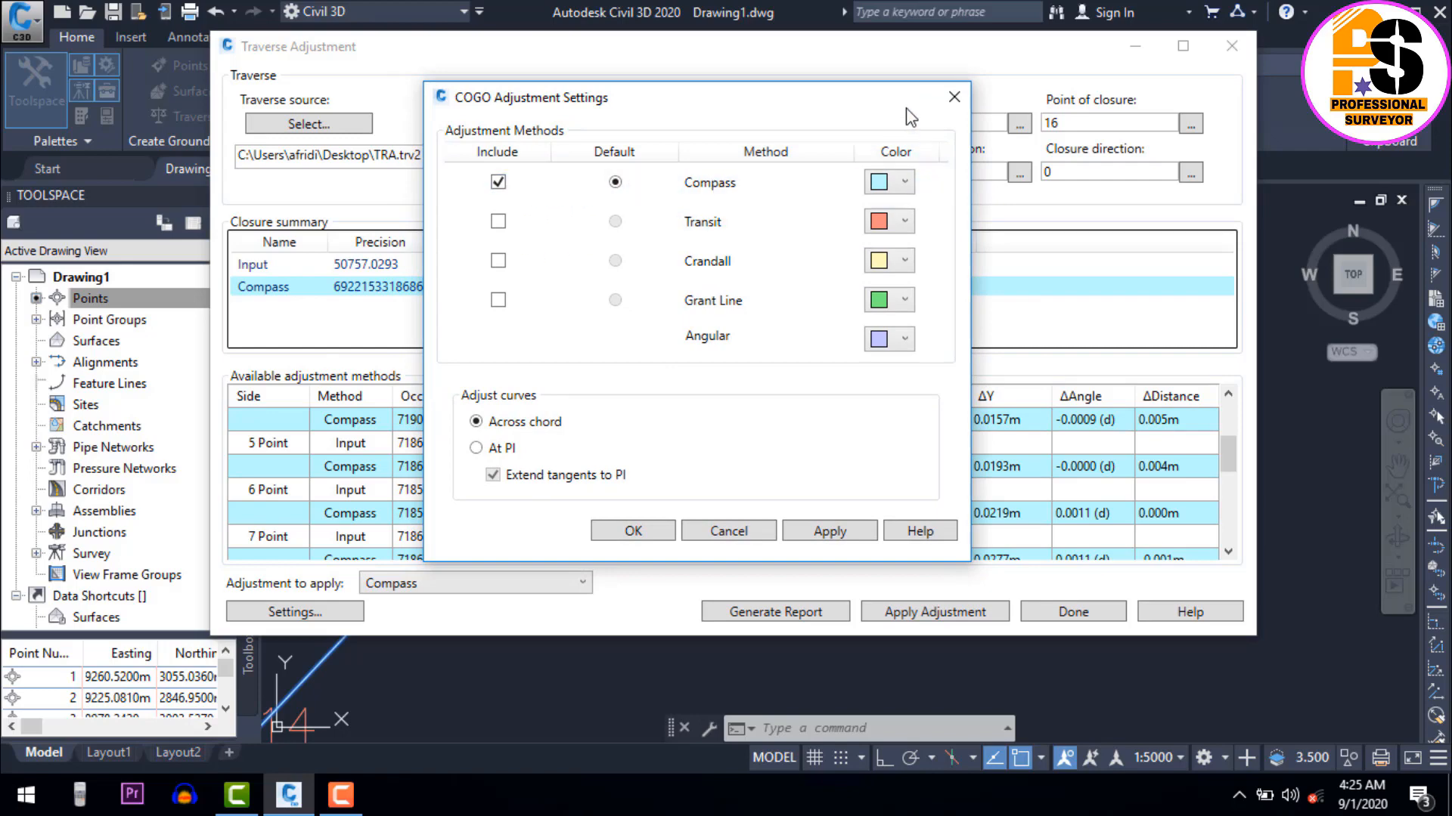
pyautogui.click(656, 531)
# Generate a report of the current adjustment to apply and save it to the Desktop as an HTML file named adjustmentReport.
pyautogui.scroll(-1, 612, 431)
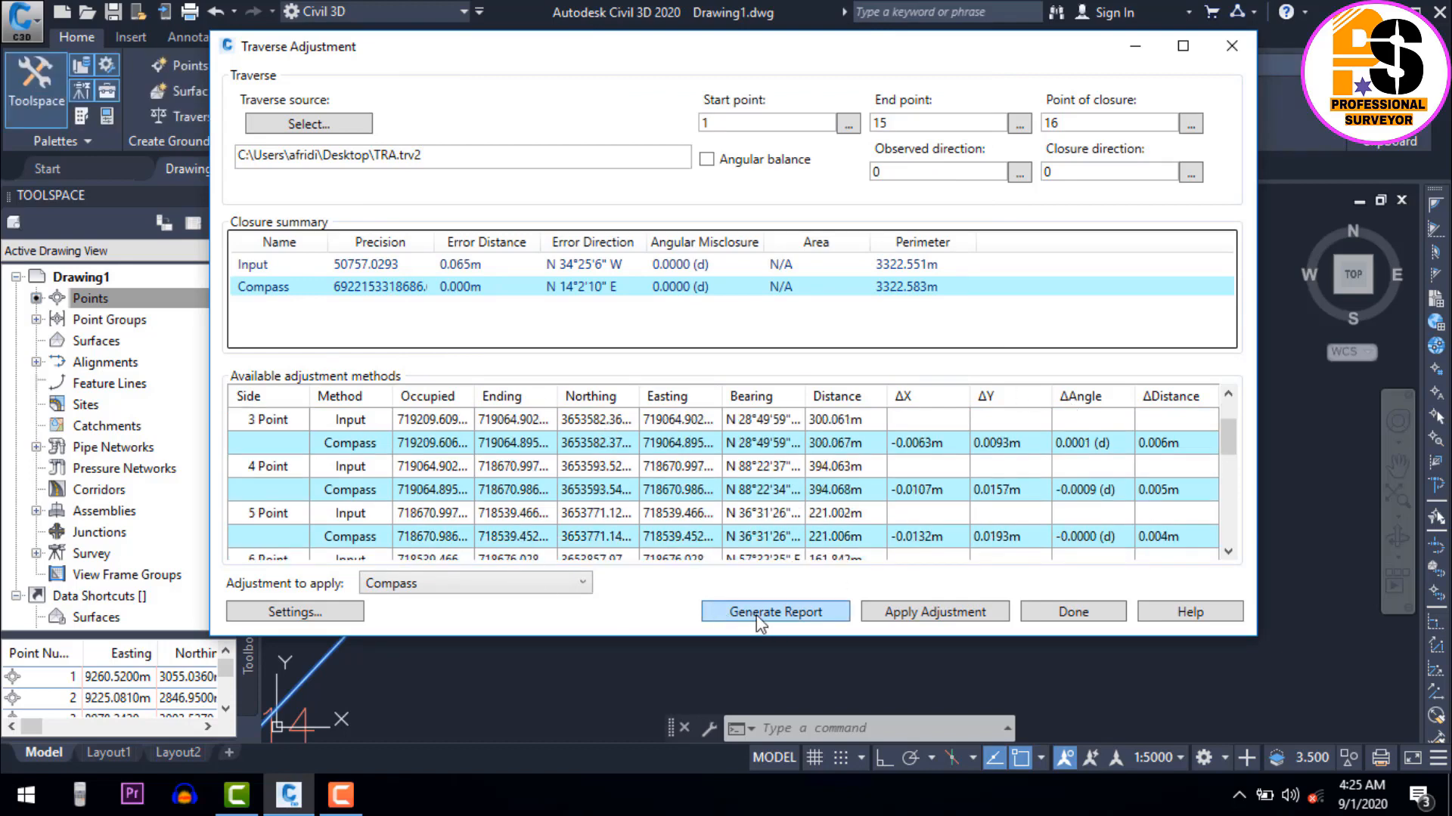
pyautogui.click(803, 619)
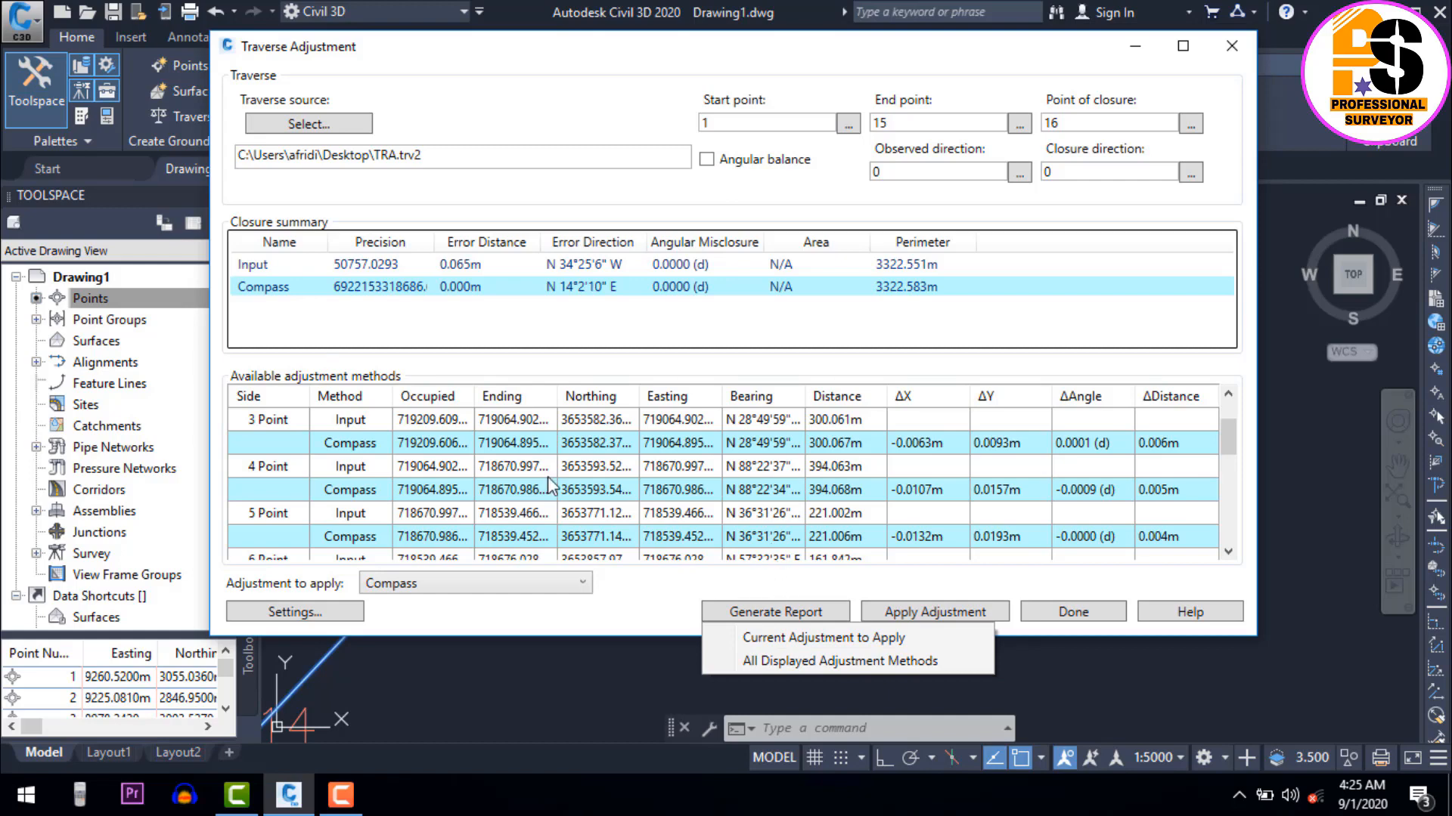
pyautogui.click(835, 642)
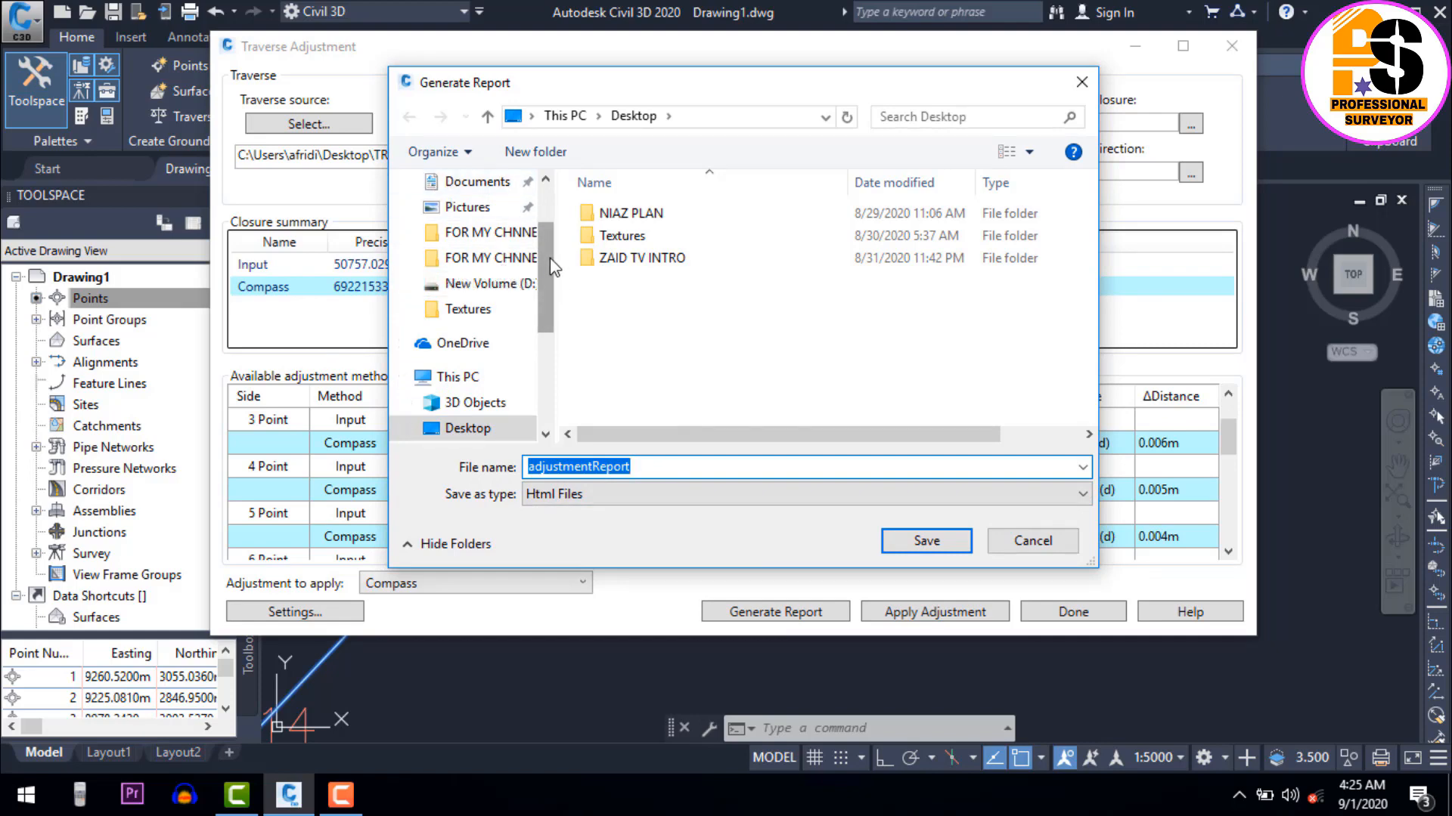
pyautogui.click(463, 425)
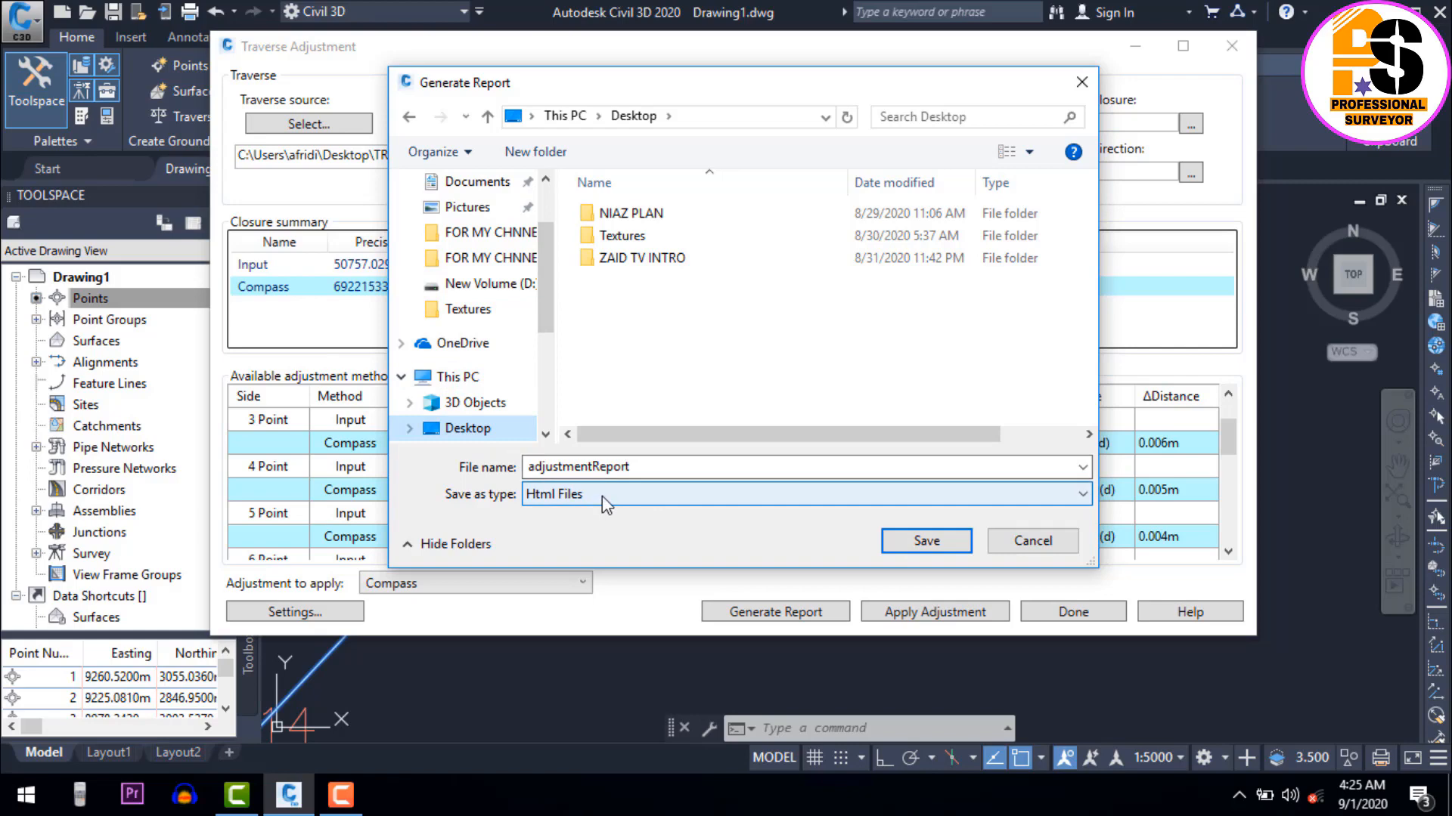
pyautogui.click(928, 541)
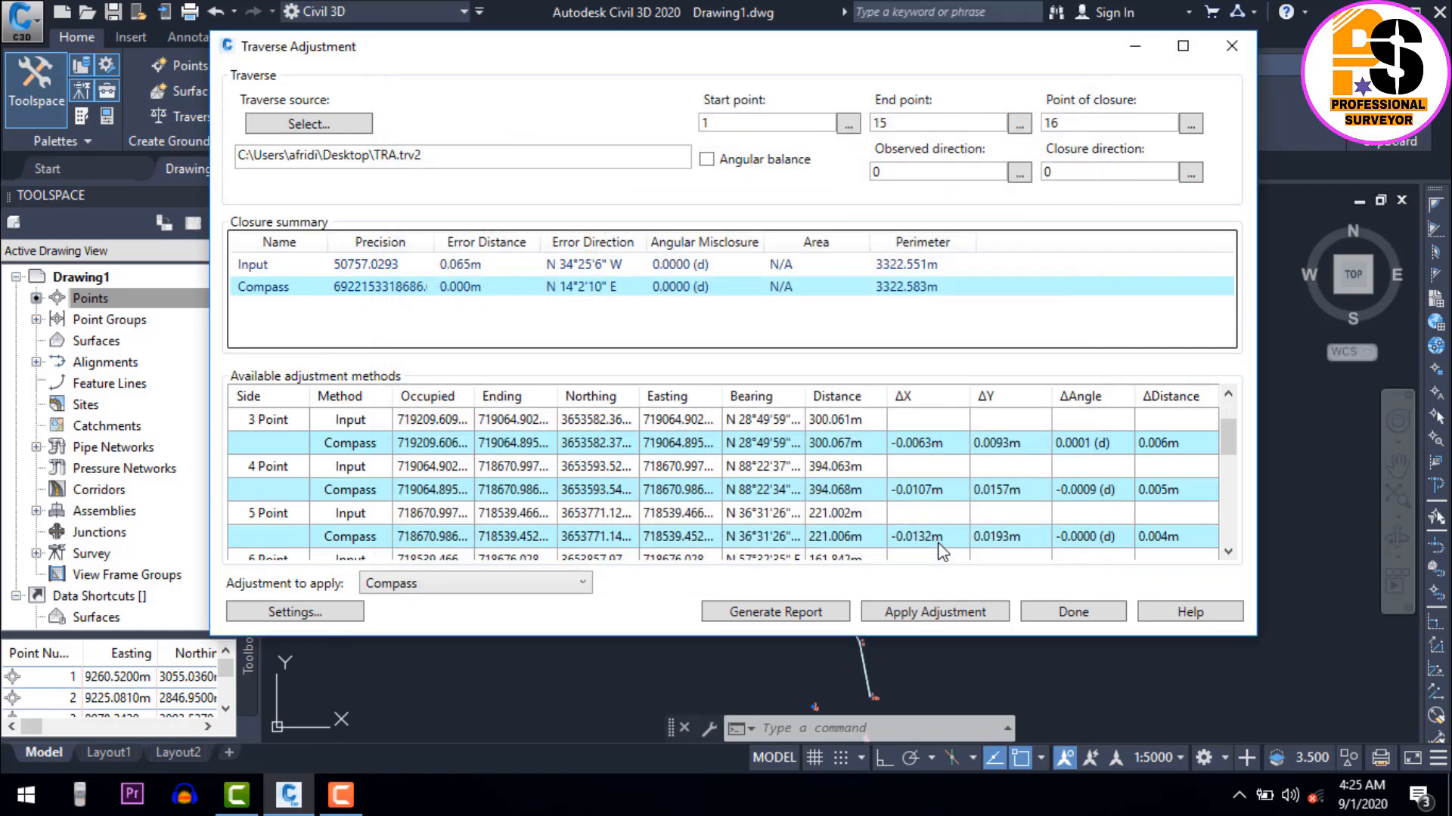
# Finish the Traverse Adjustment and clear the line selection in the drawing.
pyautogui.click(1076, 620)
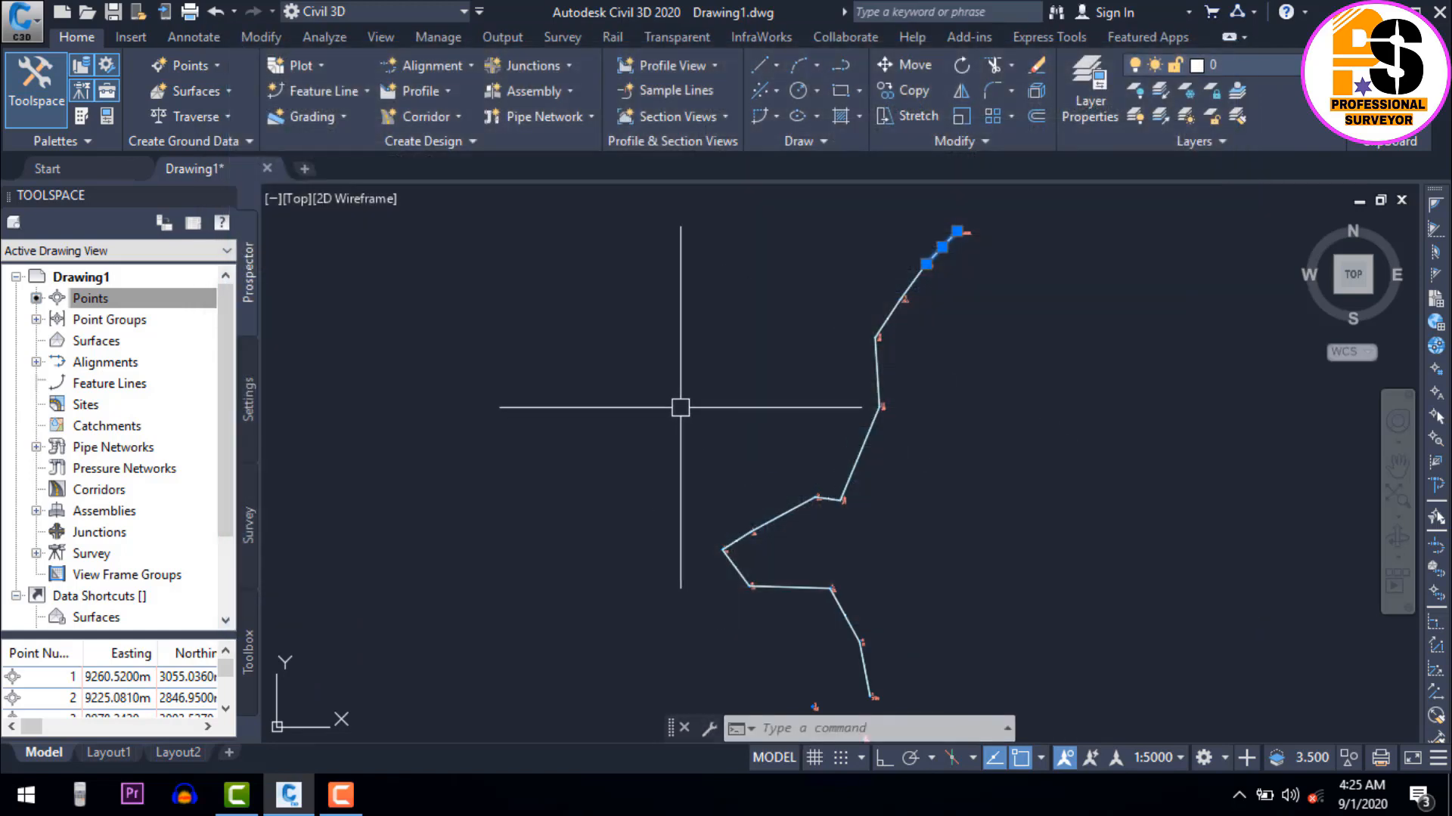
pyautogui.press('Escape')
pyautogui.scroll(-2, 626, 373)
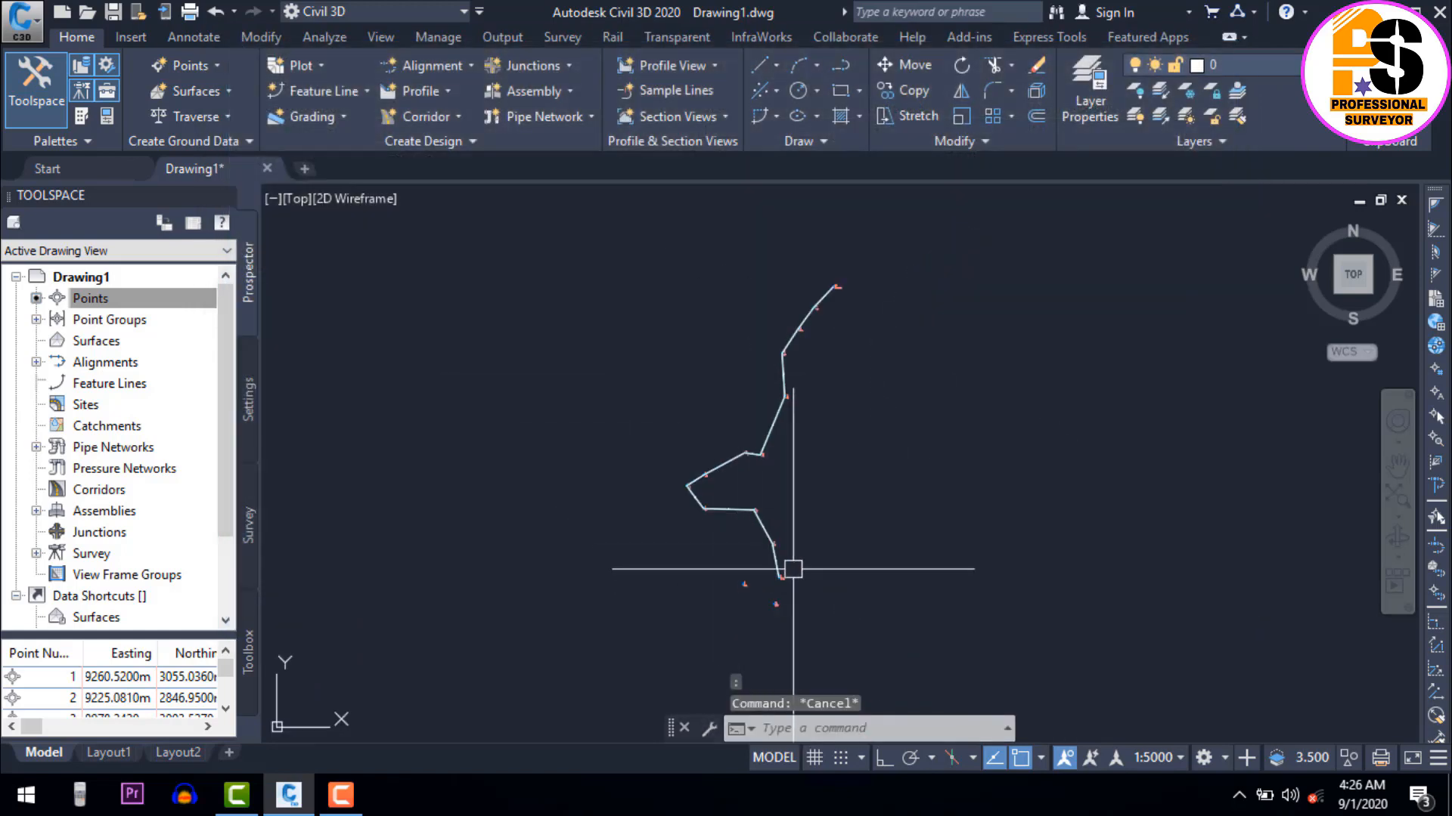